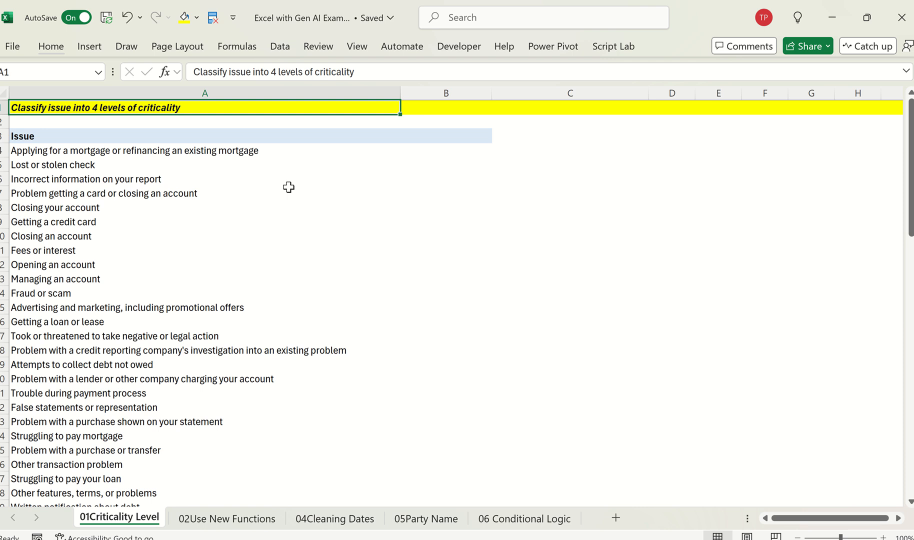
Step: Switch to ChatGPT in the browser, look over the available models, and return to the empty prompt
key(alt+Tab)
click(292, 193)
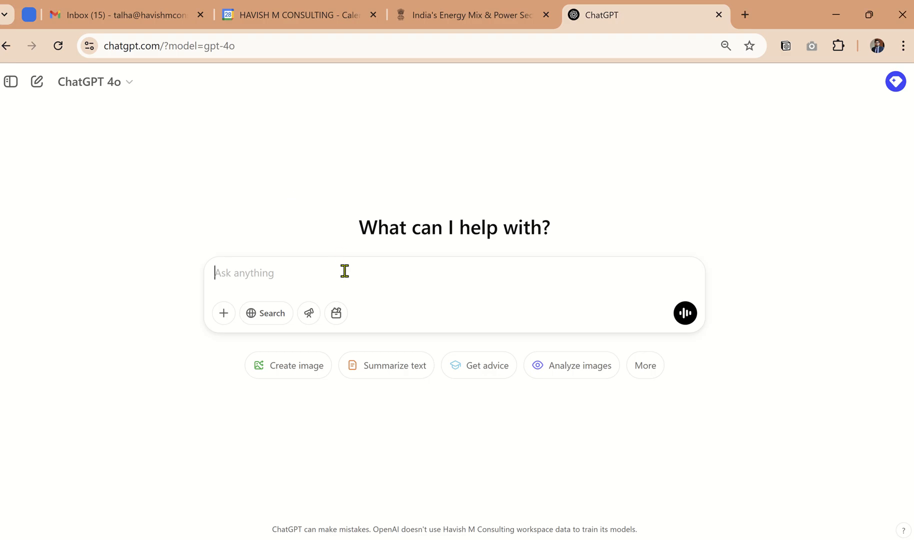
click(133, 82)
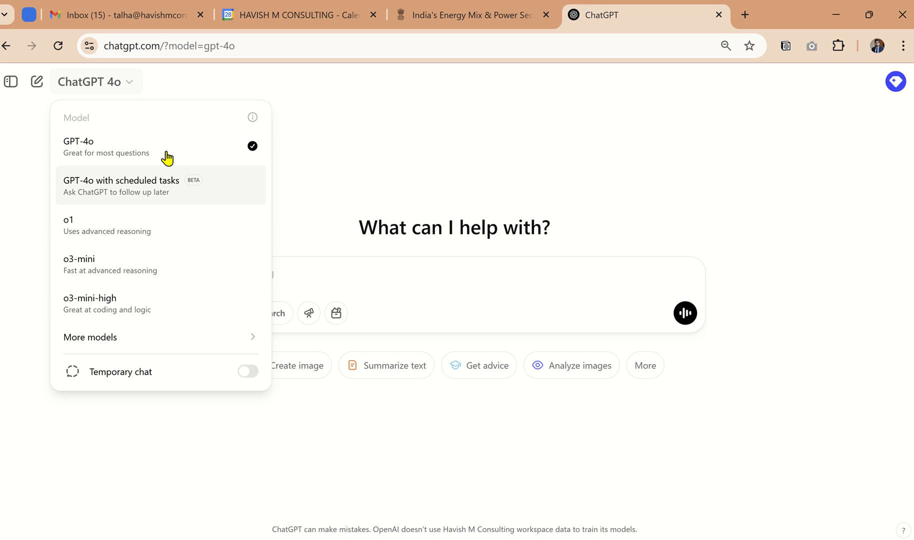
click(331, 272)
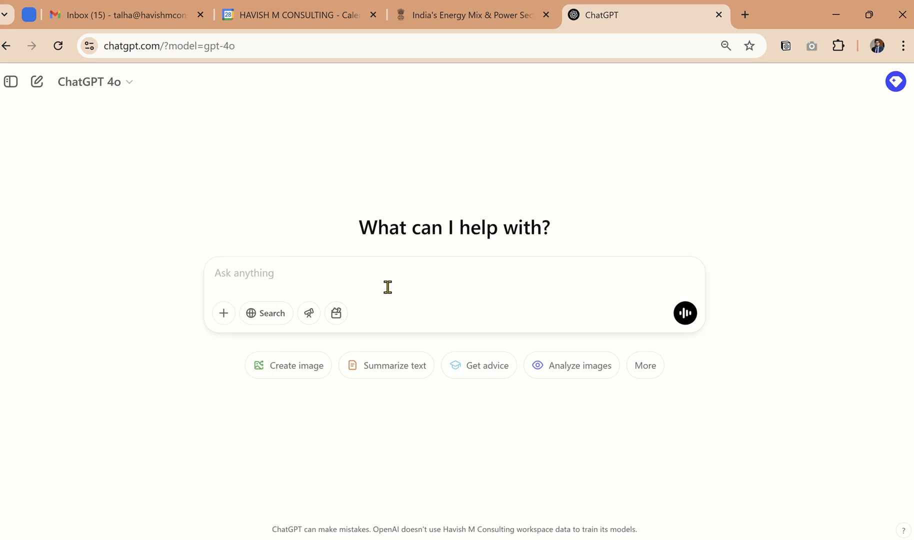
Step: Start the prompt with the line "use excel - formula", followed by a blank line
text(use excel)
key(shift+Return)
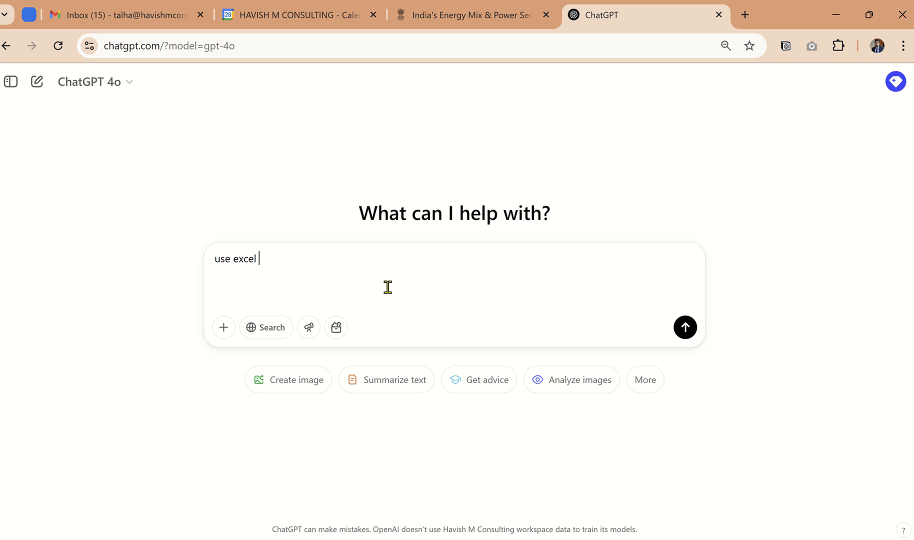
text(- formula)
key(shift+Return)
key(shift+Return)
key(BackSpace)
key(BackSpace)
key(shift+Return)
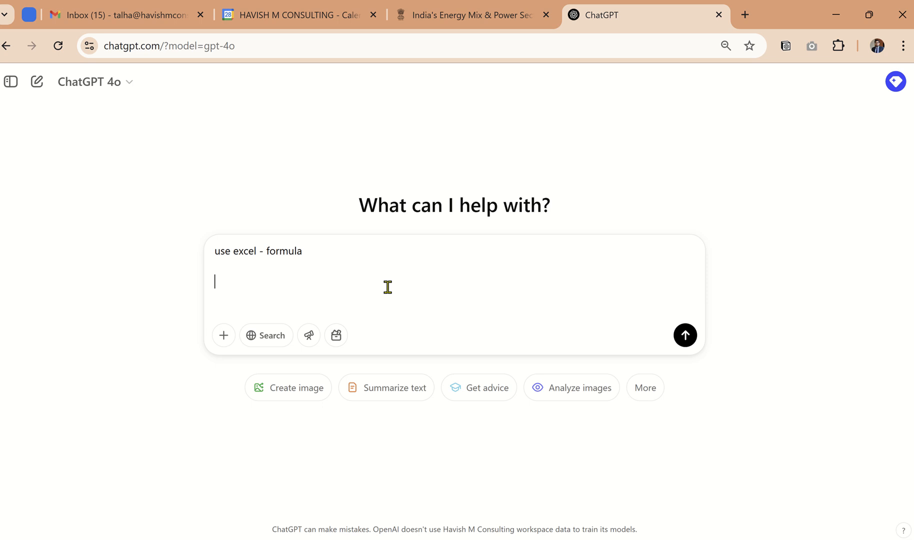
Step: Add the line "i have a list of issues, from a financial complaints dataset" to the prompt
text(i have a list o)
text(f is)
text(seu)
key(BackSpace)
key(BackSpace)
text(ue)
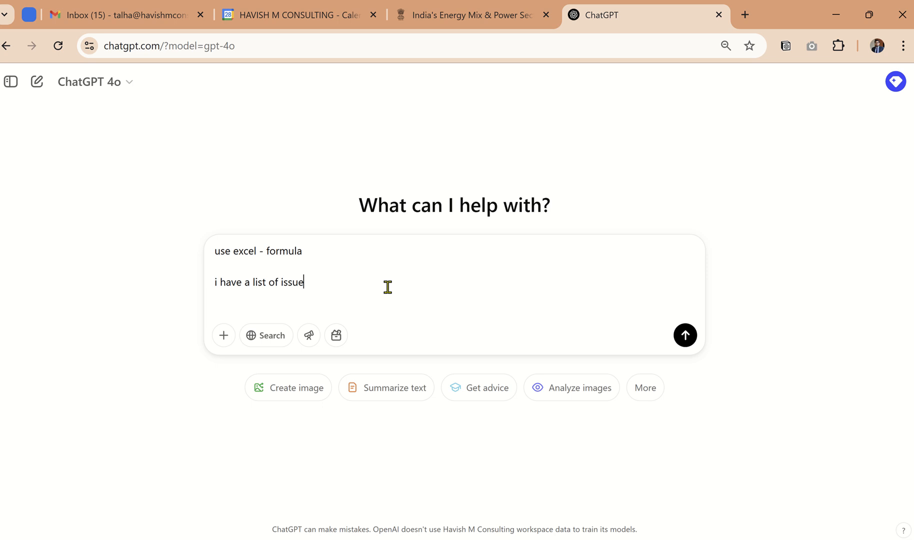
text(s, from a financial com)
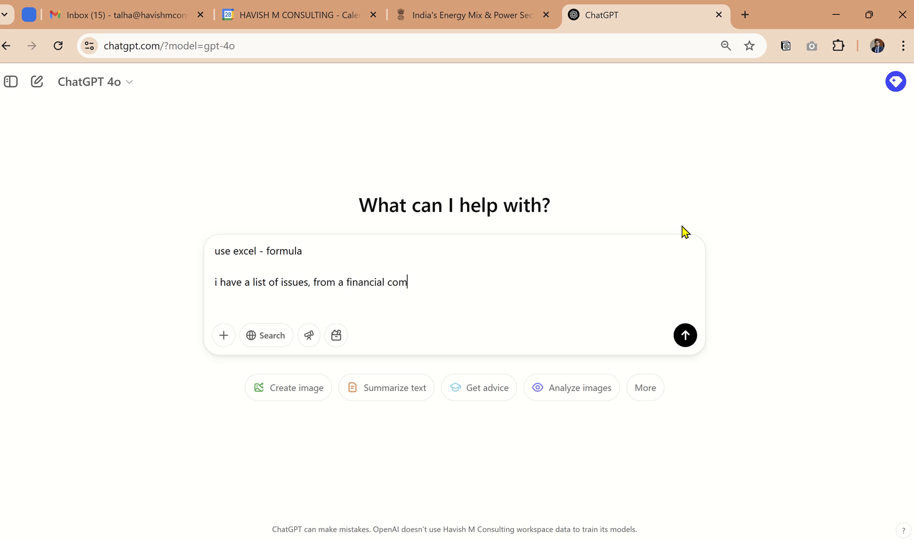
text(plaints dataset)
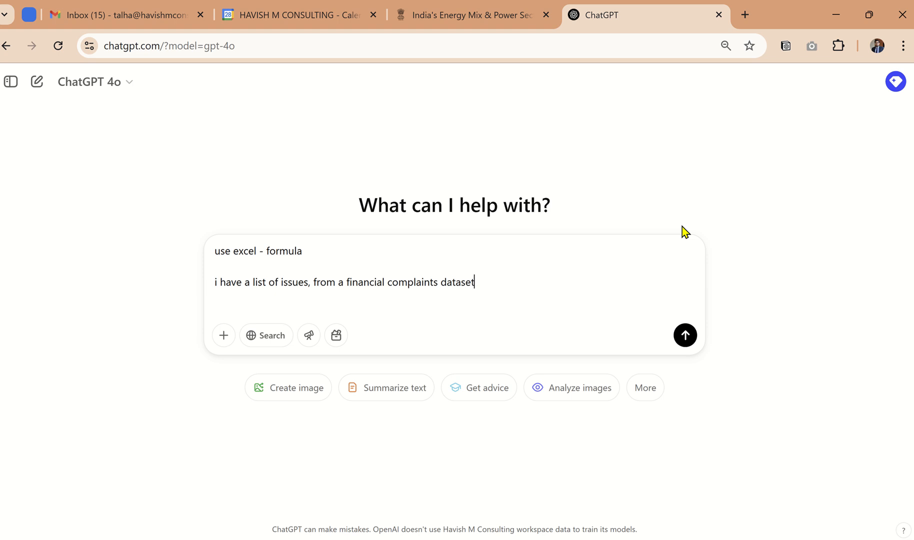
Step: Add a separate line "i want to categorize the issues into 4 levels of criticality - Critical, High, Medium, Low" to the prompt
key(shift+Return)
key(shift+Return)
text(iw)
key(BackSpace)
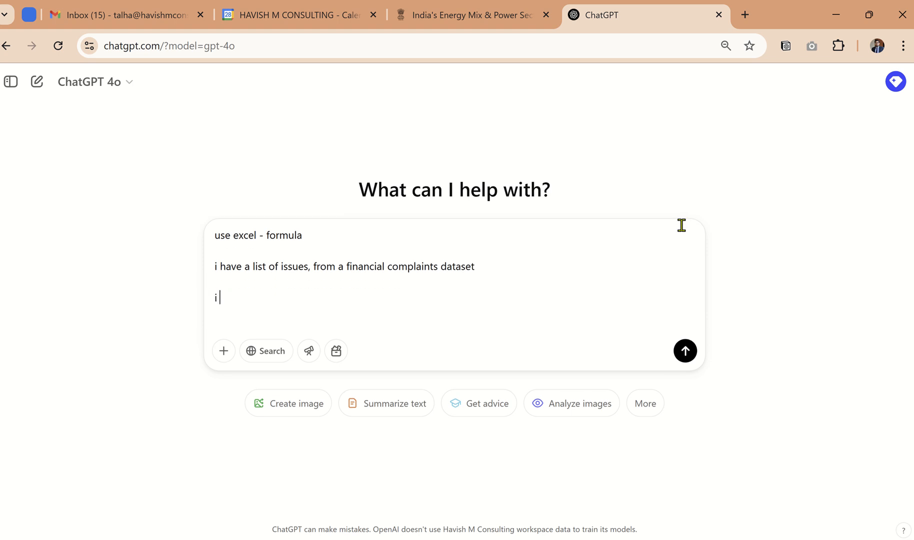
text(want to categorize the )
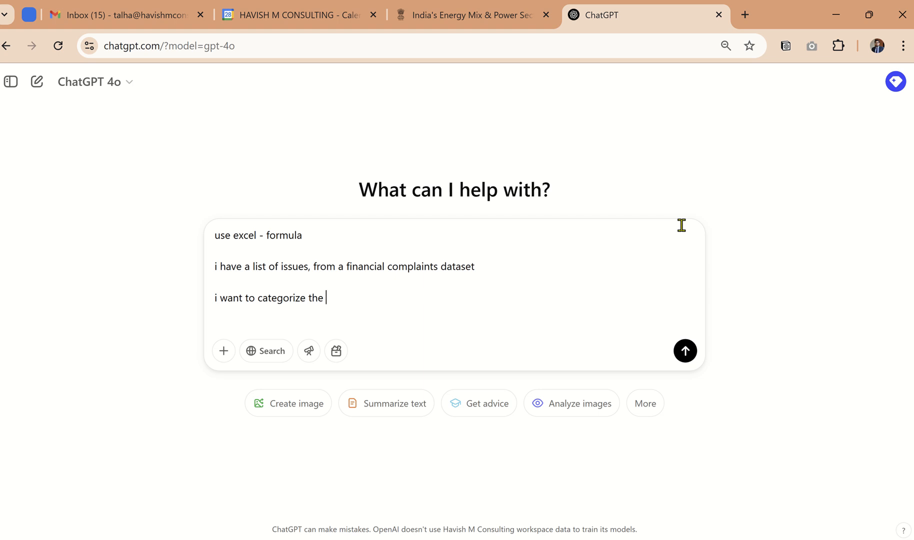
text(issues into 4 levels of c)
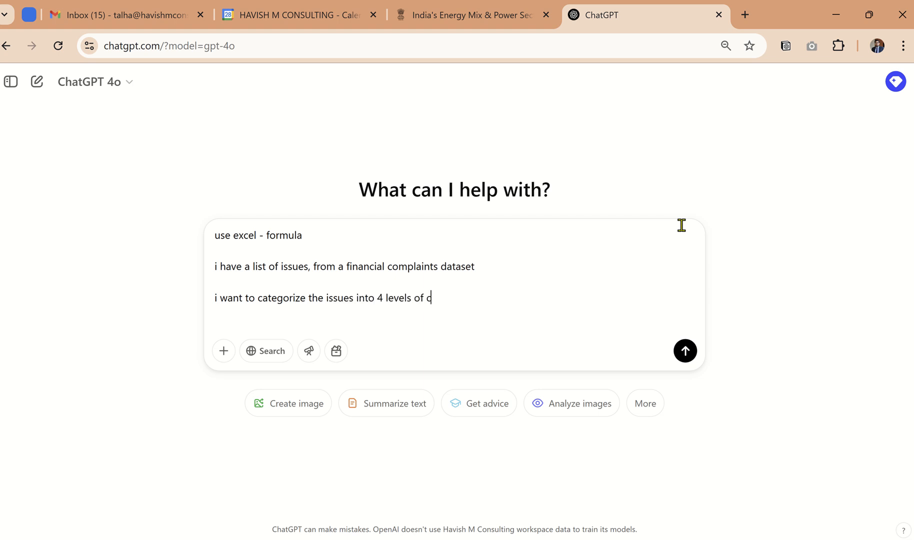
text(ritically)
key(BackSpace)
text(ity - Critial)
key(BackSpace)
key(BackSpace)
text(cal, Hi)
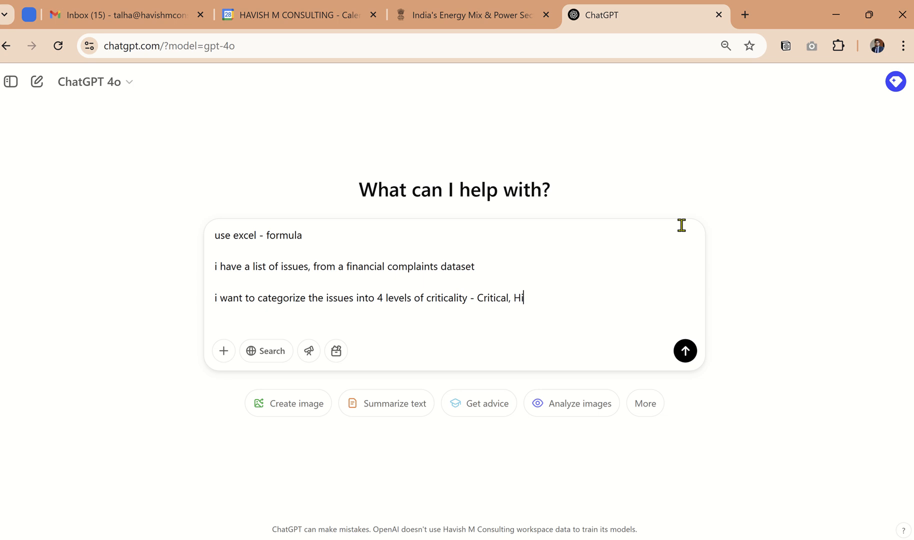
text(gh, Medium, Low)
key(shift+Return)
key(shift+Return)
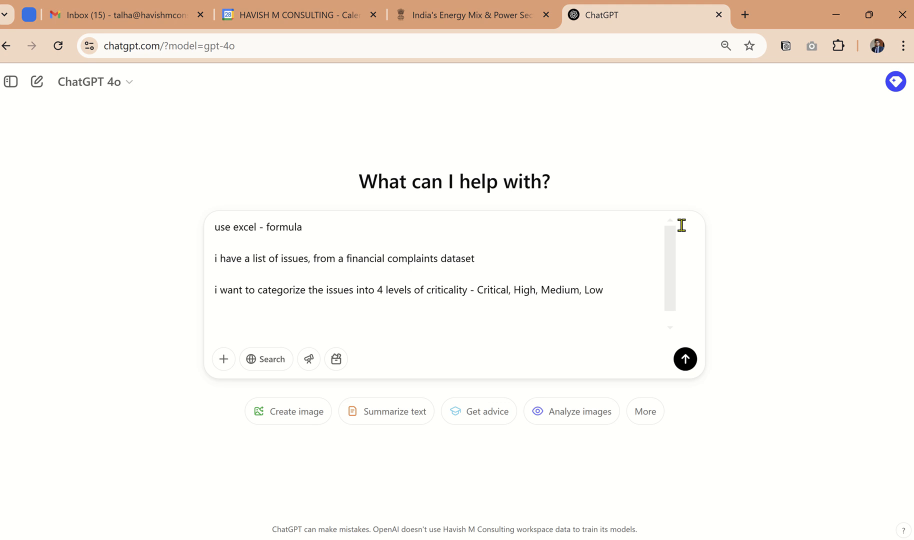
text(can you)
key(ctrl+BackSpace)
key(ctrl+BackSpace)
text(generate an e)
key(ctrl+BackSpace)
key(ctrl+BackSpace)
key(ctrl+BackSpace)
Step: Add the closing line "I will give you a list of issues - help me with the customized formula" to the prompt
text(I will give you a list of issues)
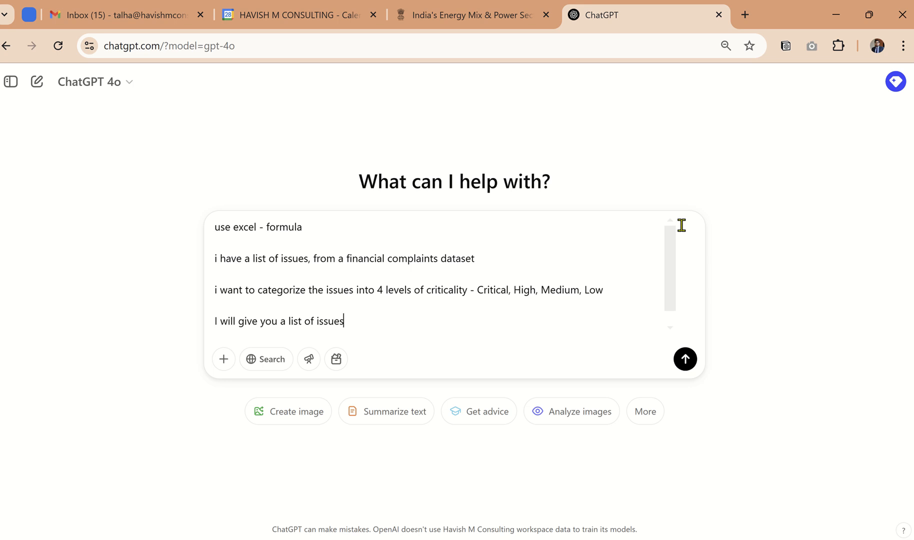
text(- help me with)
text( the cus)
text(ol)
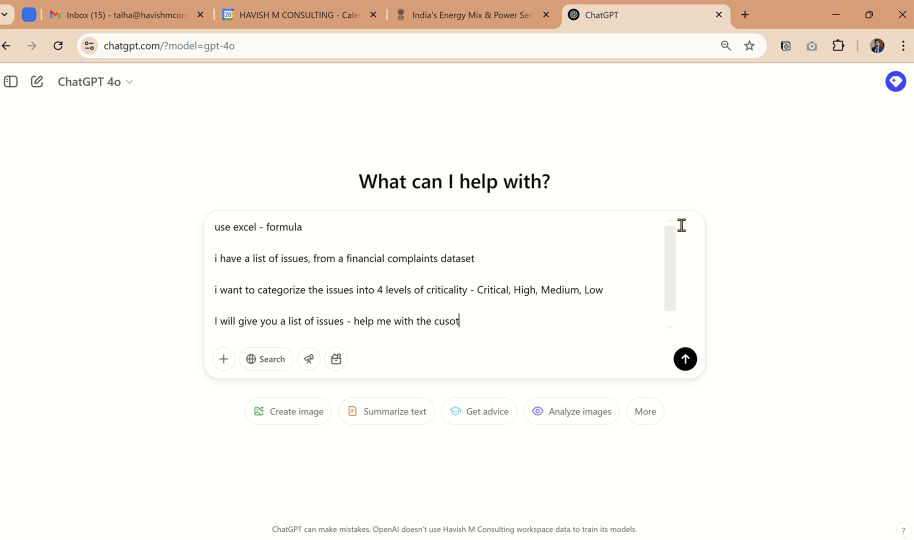
key(BackSpace)
key(BackSpace)
text(tomized formula)
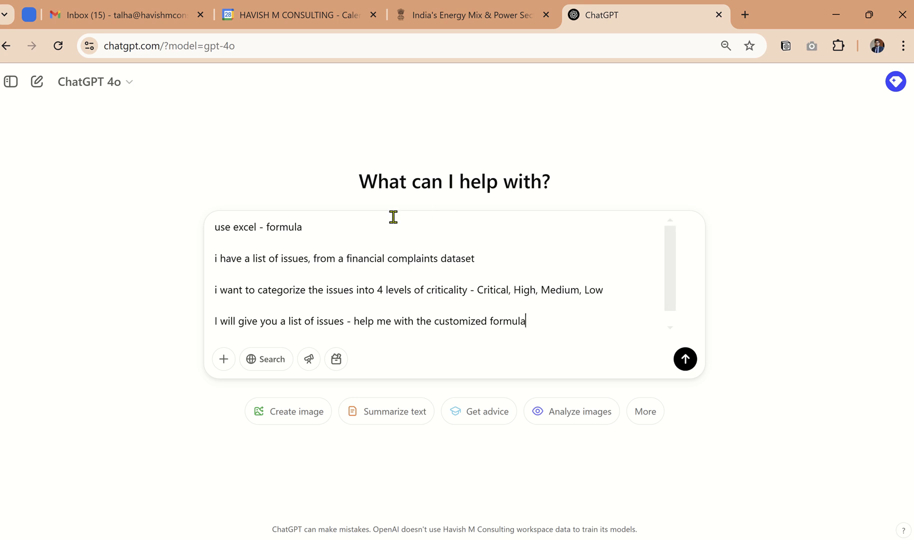
Step: Reread the drafted prompt line by line and remove the blank line at its end
drag(310, 227, 223, 223)
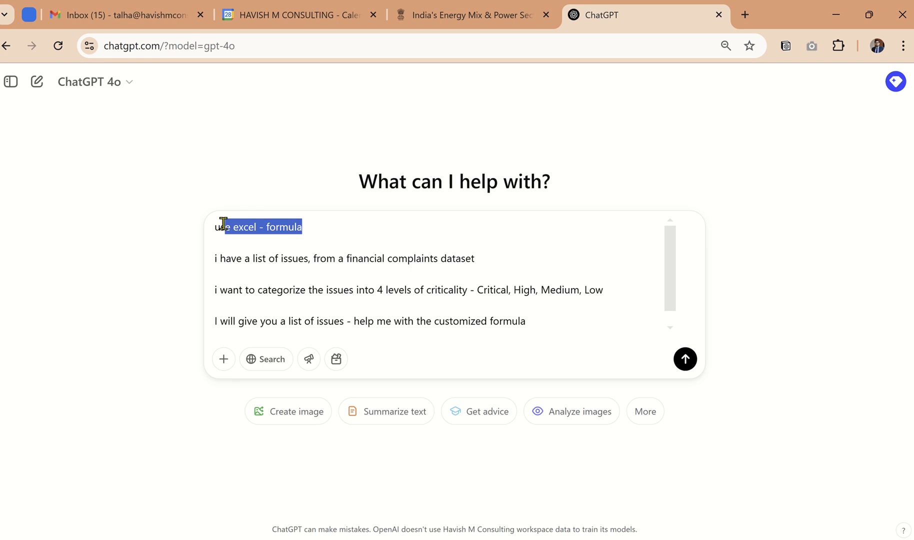
drag(491, 259, 204, 261)
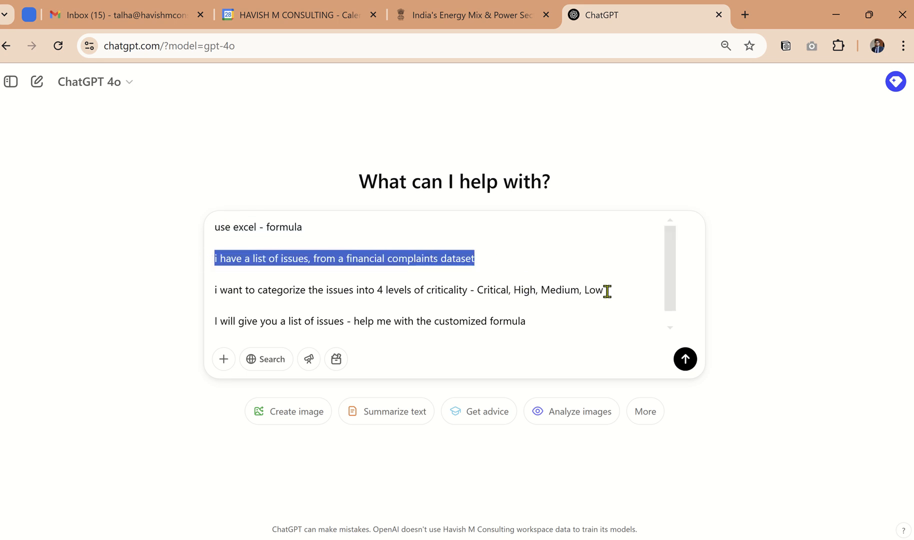
drag(607, 292, 212, 294)
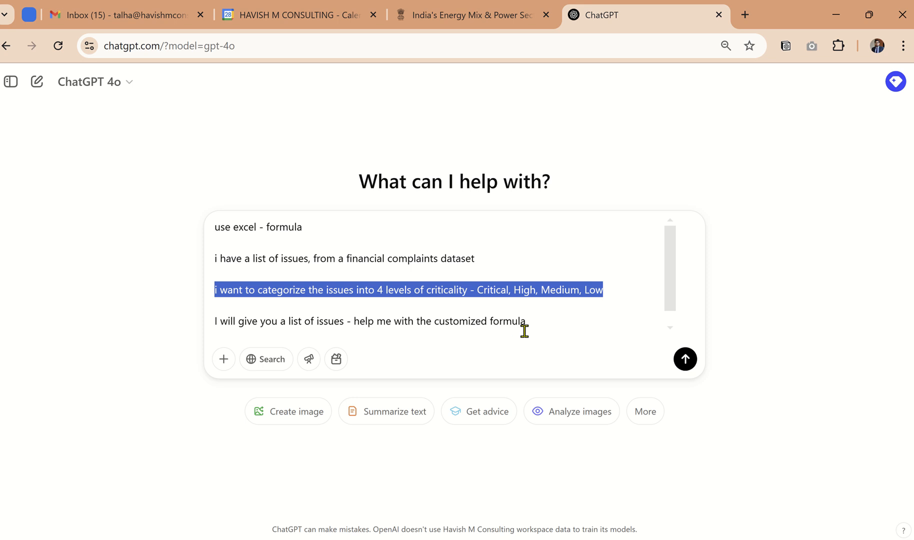
drag(533, 322, 323, 323)
click(225, 335)
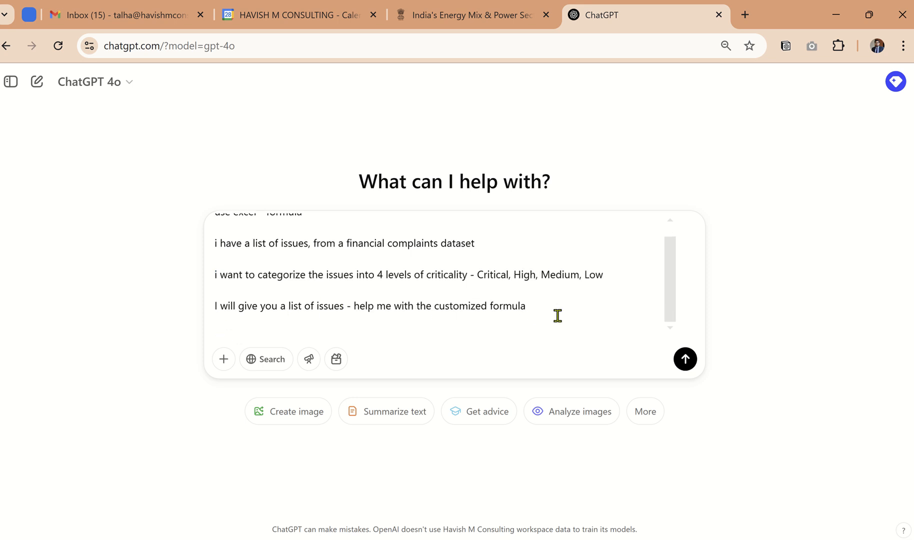
key(BackSpace)
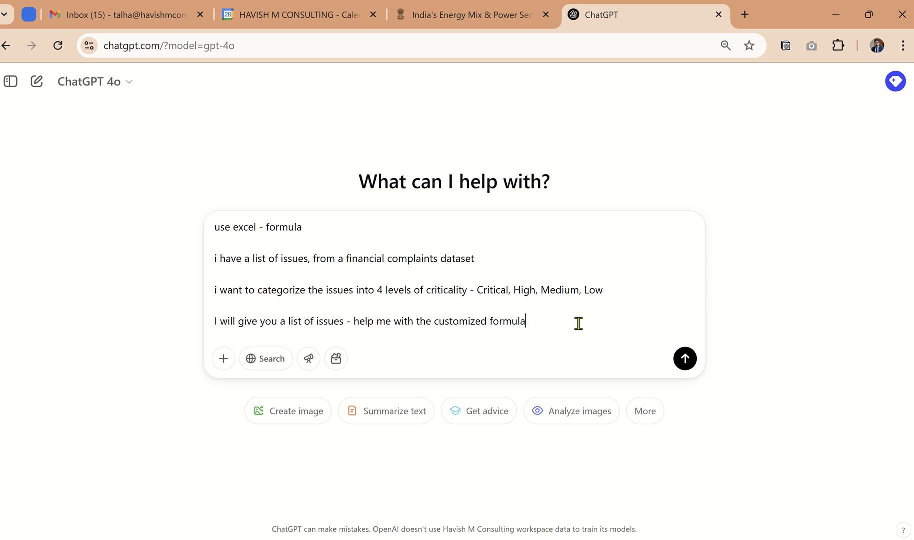
Step: Copy the draft and send instead "i will give a prompt / i want you to refine the prompt / do not generate an output - only refine my prompt"
key(ctrl+a)
key(ctrl+c)
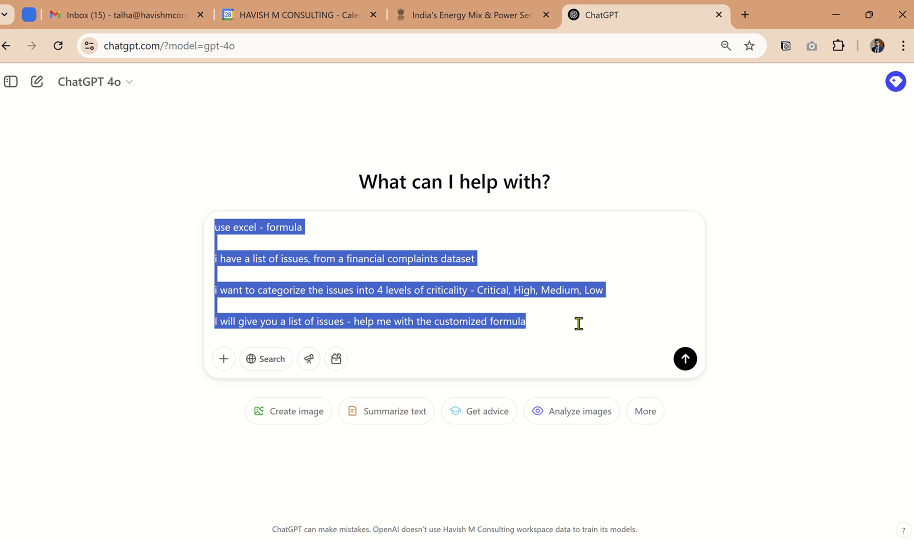
text(i will )
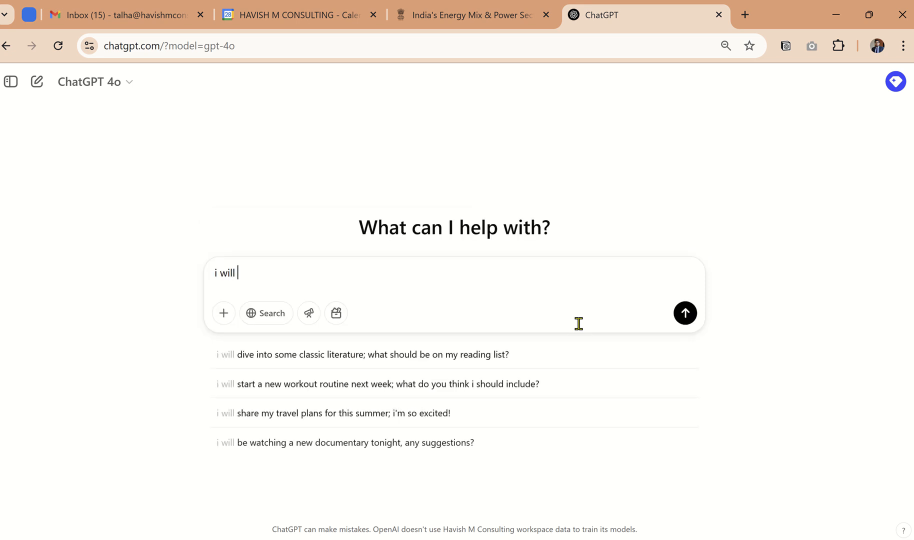
text(give )
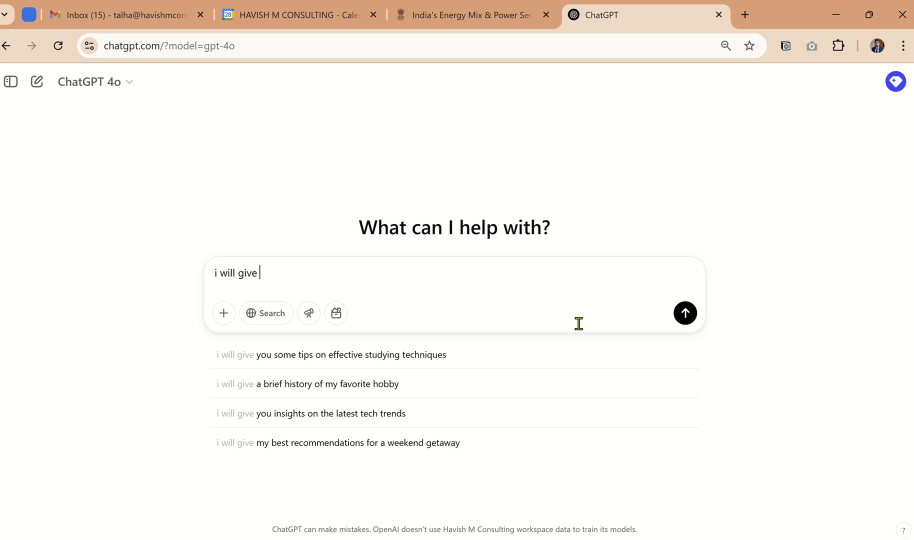
text(a prompt)
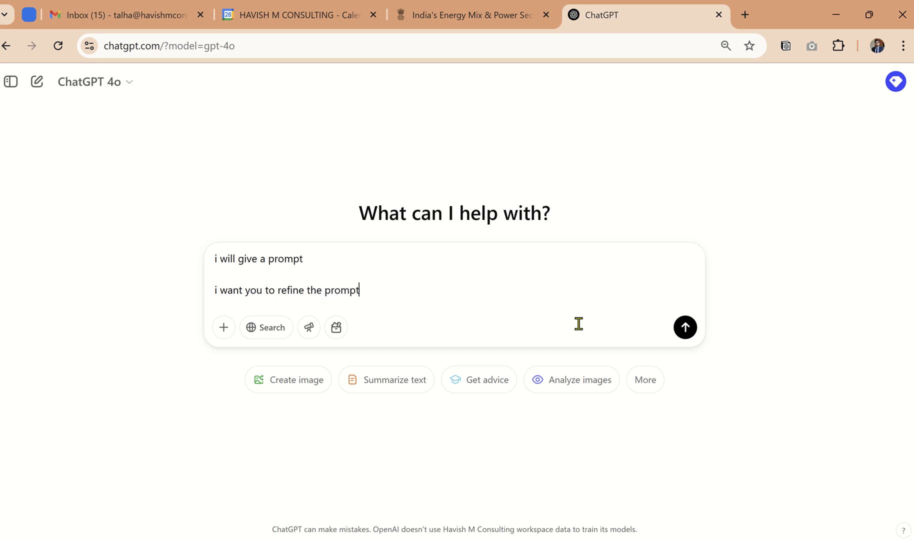
key(shift+Return)
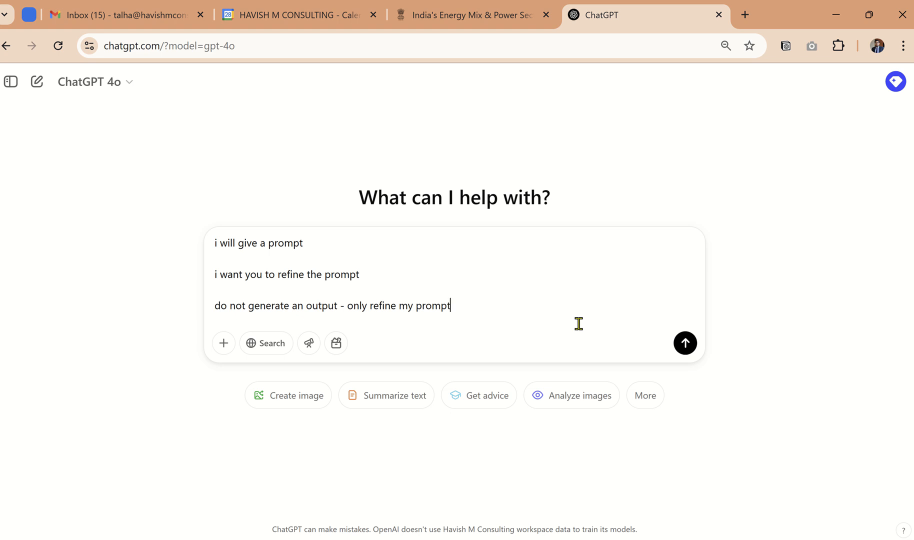
key(Return)
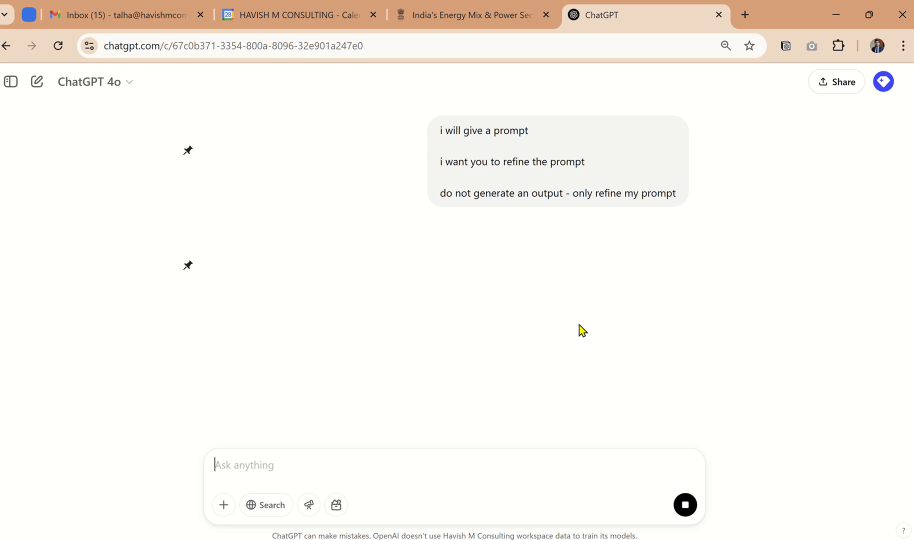
Step: Paste the copied draft about categorizing complaint issues into the chat and send it for refinement
key(ctrl+v)
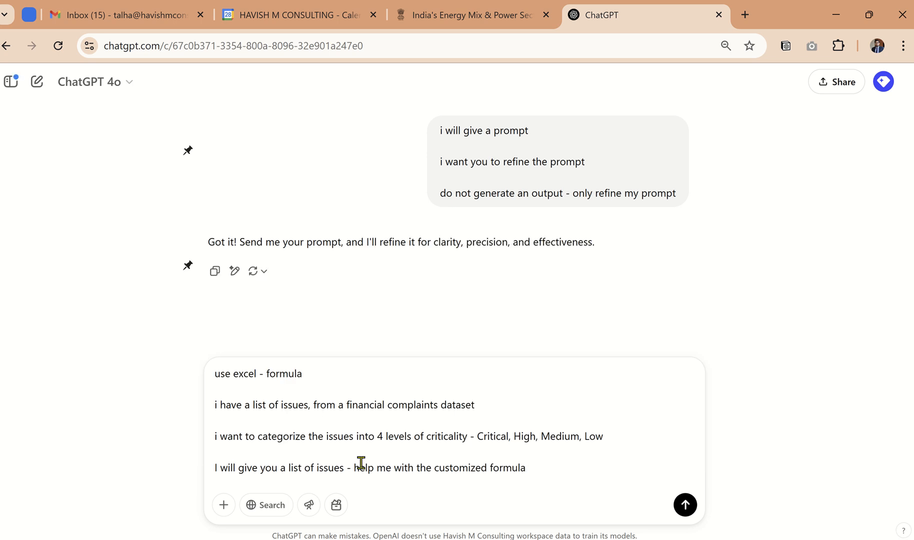
drag(207, 246, 471, 262)
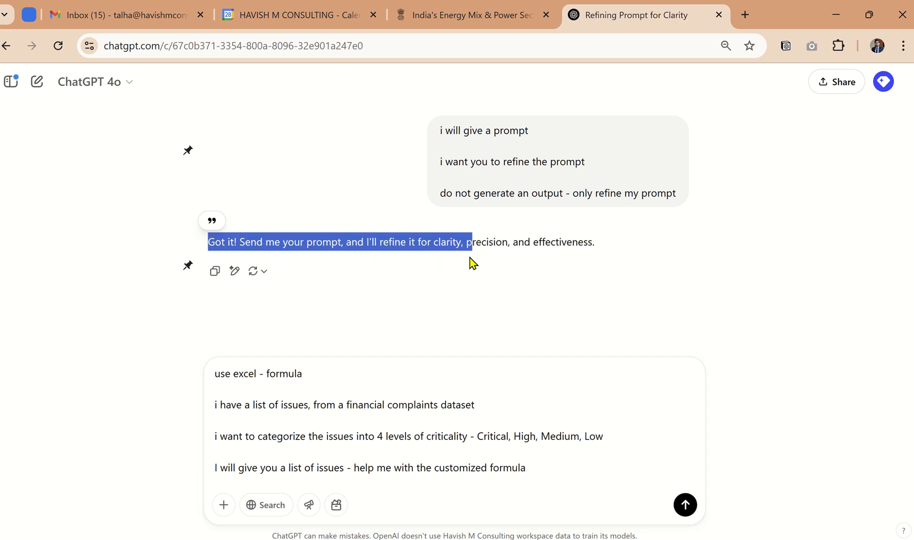
click(537, 461)
key(Return)
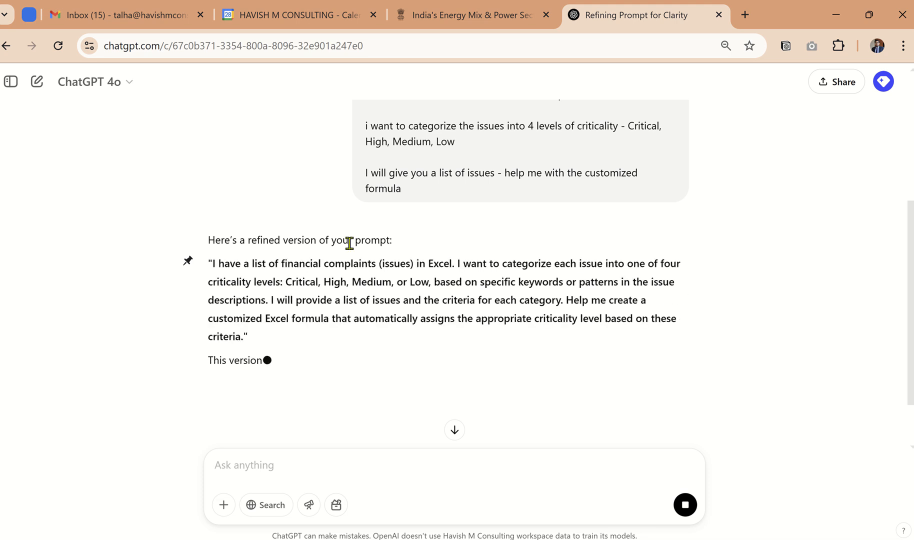
Step: Read through the refined prompt, including its keyword-based criteria, and compare it with the original draft above
scroll(351, 249, up, 1)
scroll(465, 230, down, 2)
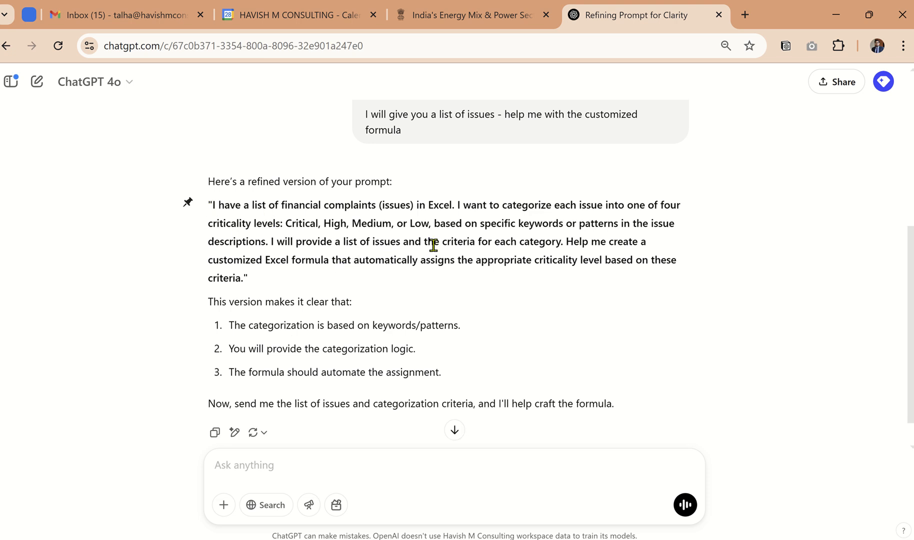
drag(440, 223, 267, 238)
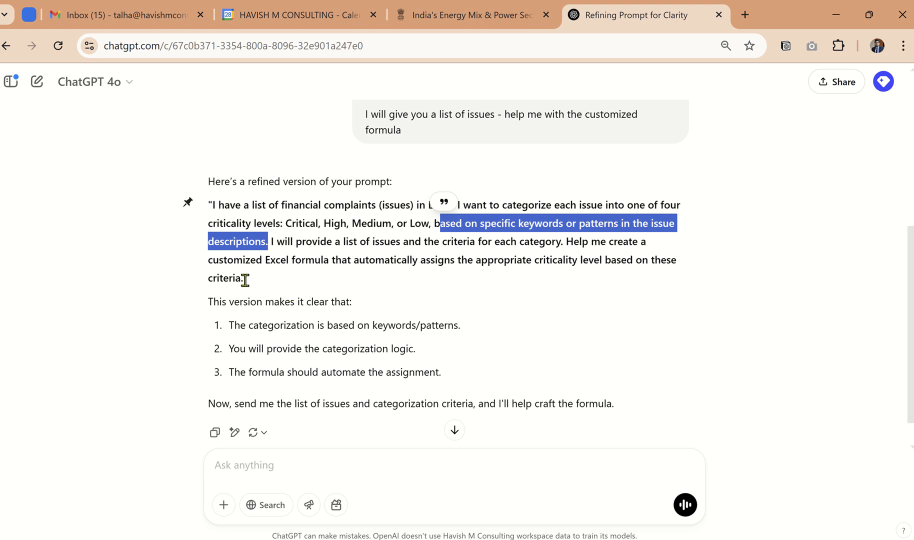
drag(244, 279, 214, 207)
key(ctrl+c)
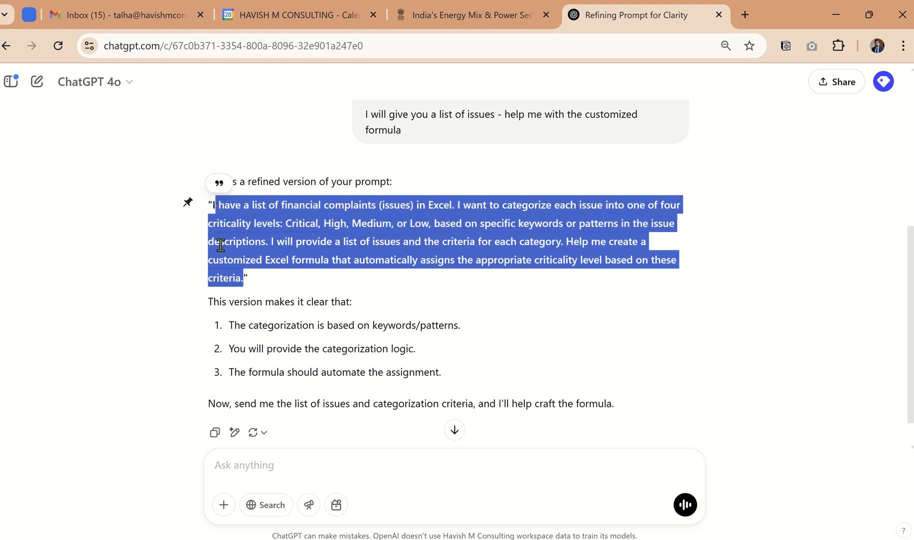
scroll(363, 174, up, 6)
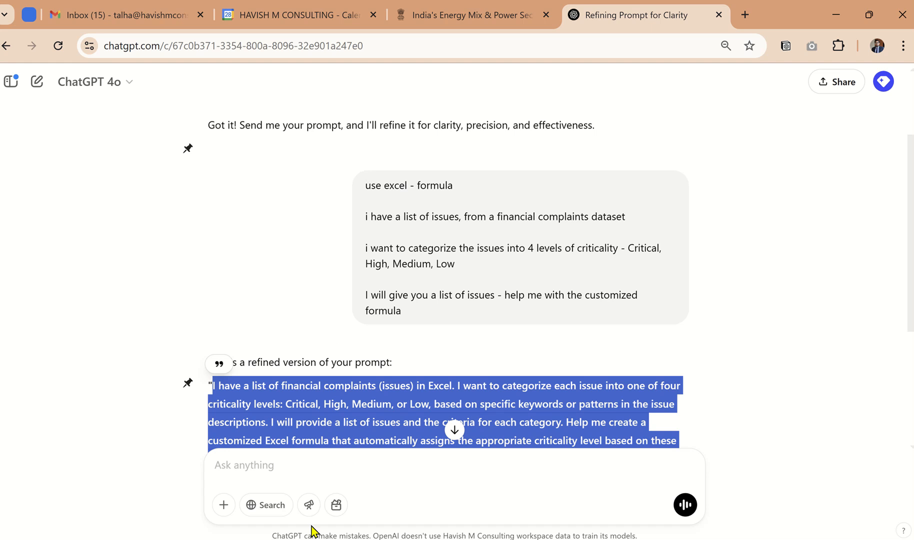
click(413, 130)
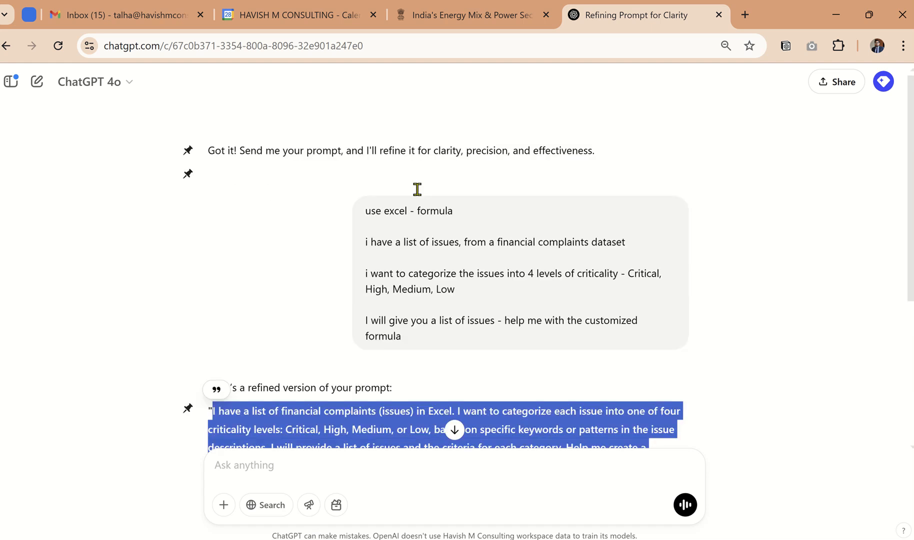
Step: Replace the opening message with the copied refined prompt, resend it and read which inputs the reply asks for
key(ctrl+a)
key(BackSpace)
key(ctrl+v)
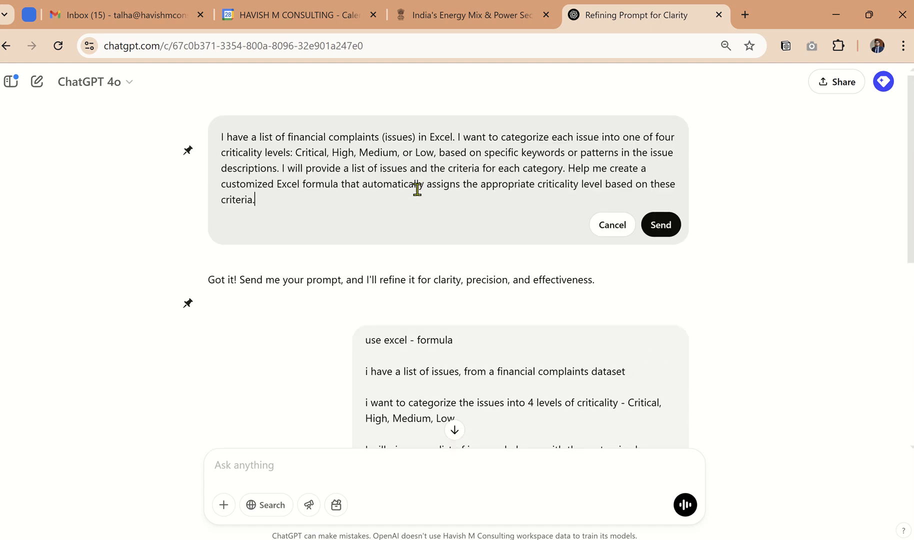
click(650, 226)
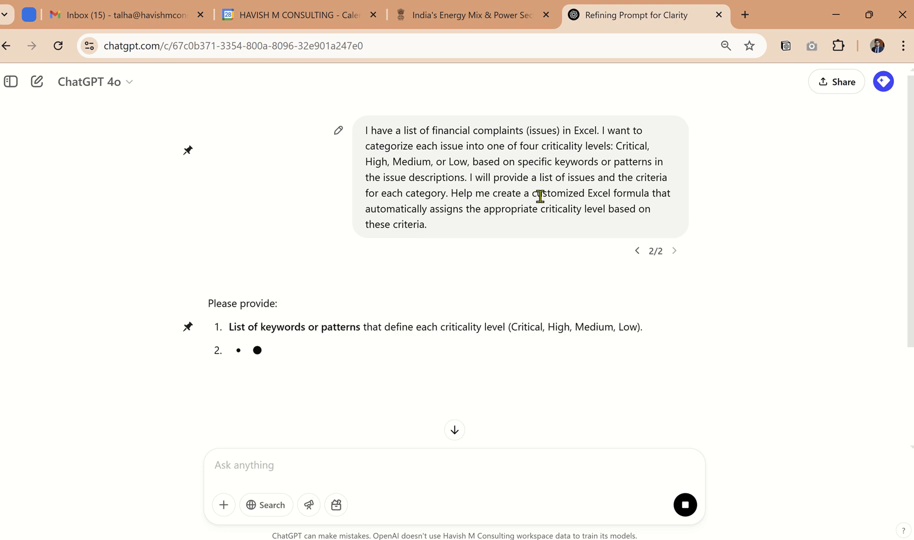
scroll(541, 196, down, 1)
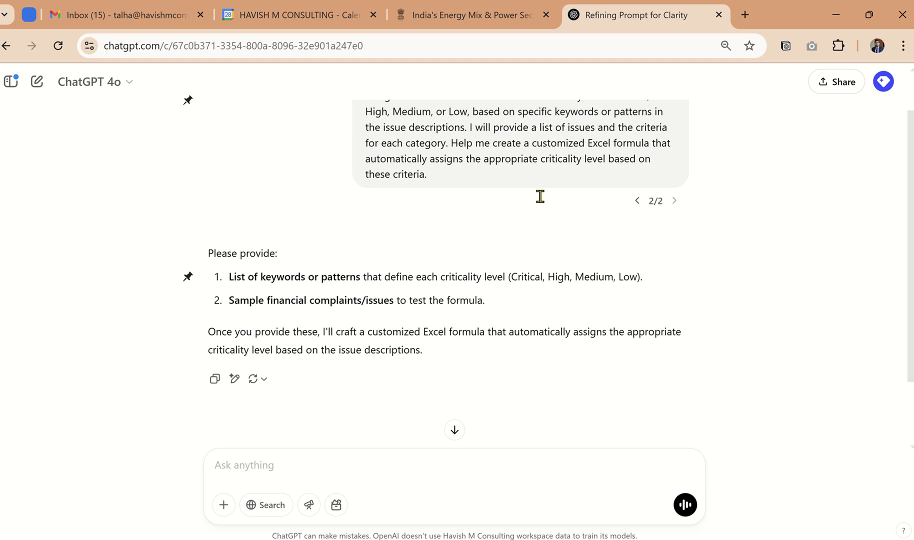
drag(334, 270, 517, 272)
drag(339, 301, 478, 298)
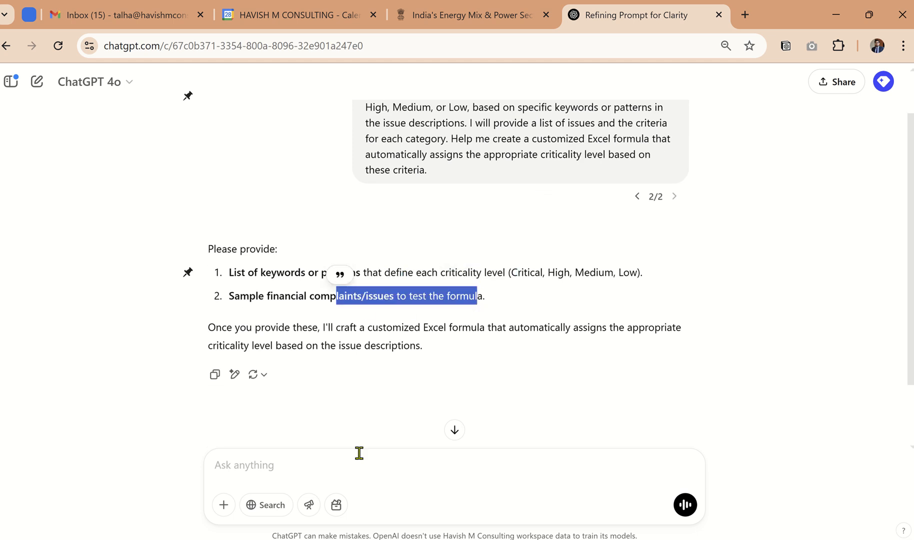
Step: Switch to the Excel workbook and copy the whole Issue list from A4 down on the 01Criticality Level sheet
click(408, 447)
key(alt+Tab)
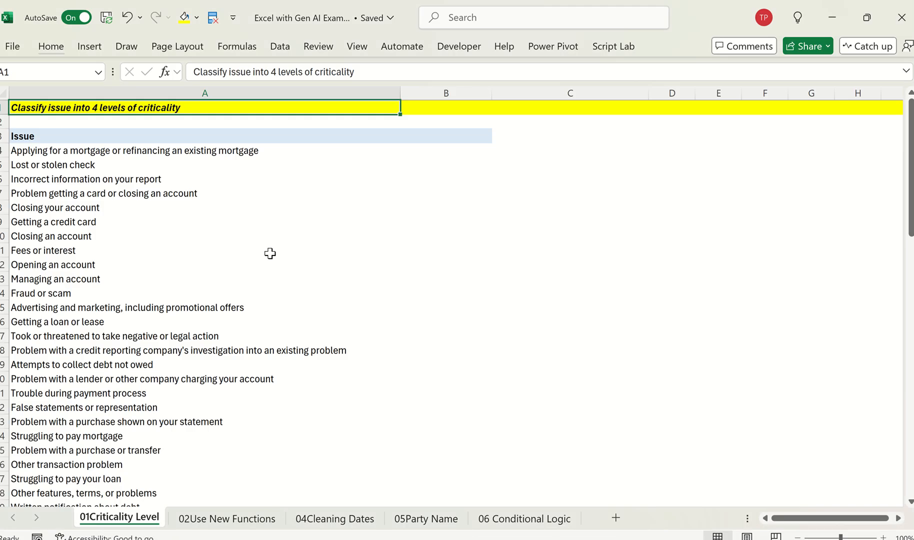
click(270, 253)
key(ctrl+Up)
key(Down)
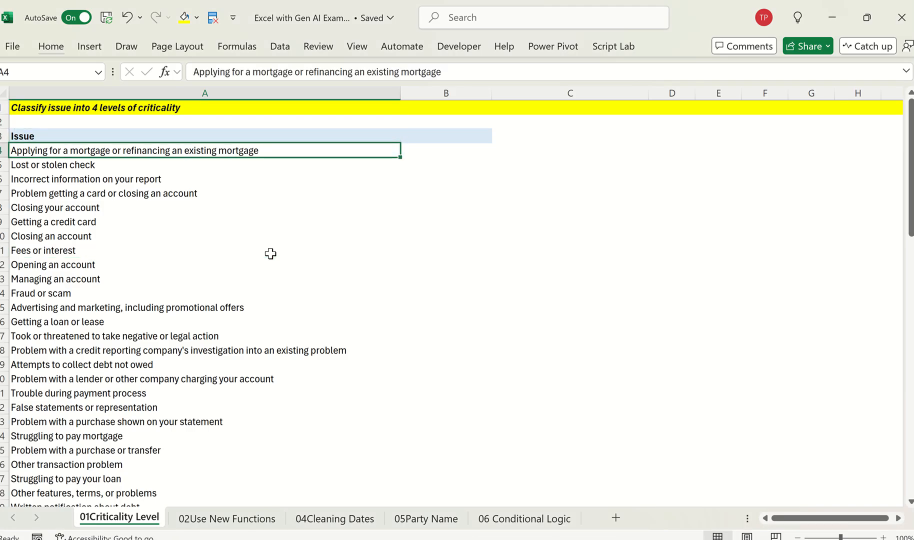
key(ctrl+shift+Down)
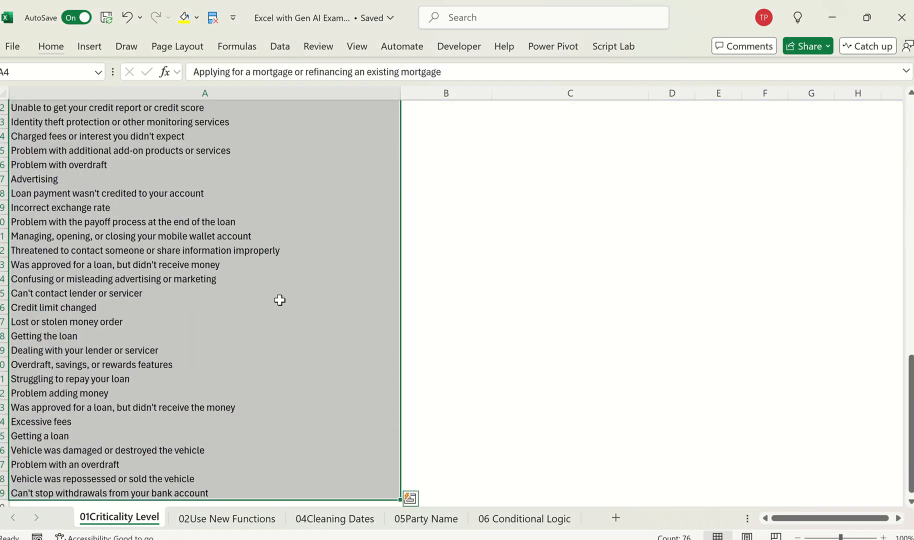
key(ctrl+c)
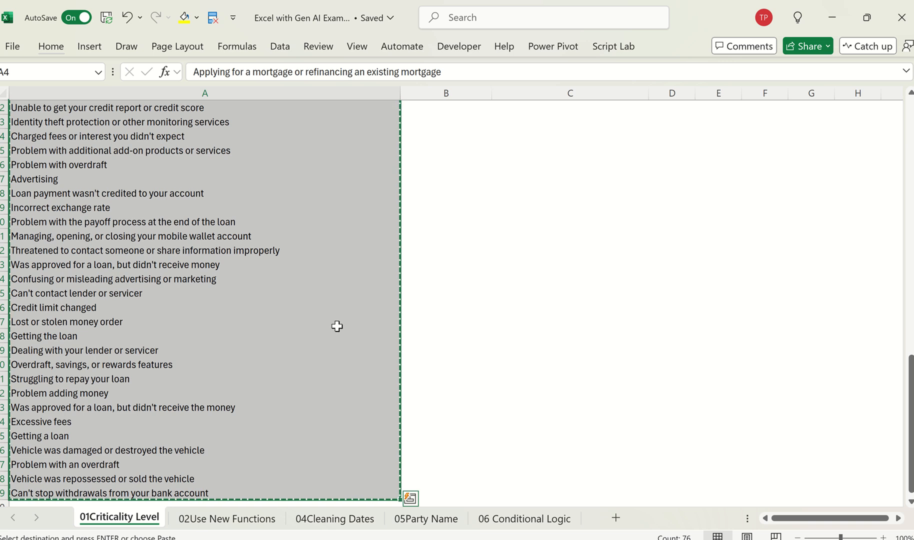
Step: Return to ChatGPT, send the copied issue list as a message and read the example criteria in the reply
key(alt+Tab)
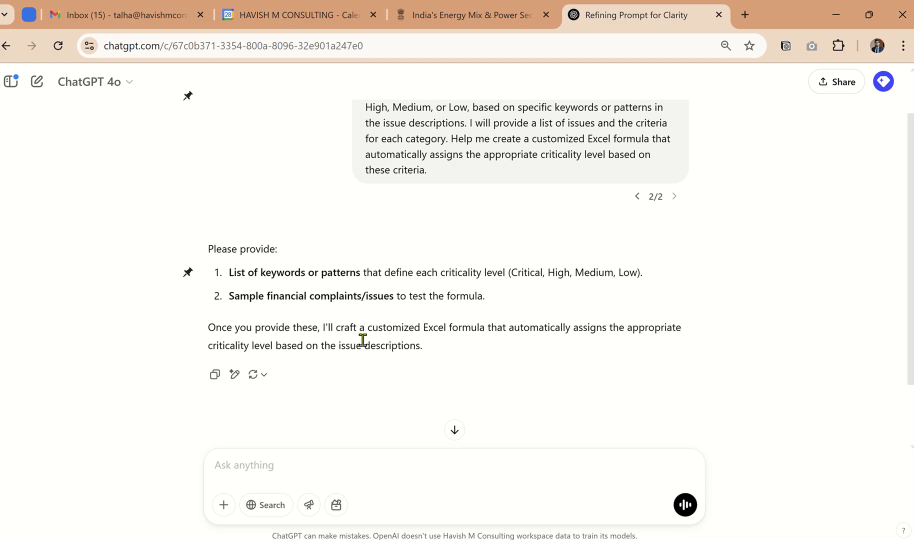
key(ctrl+v)
key(Return)
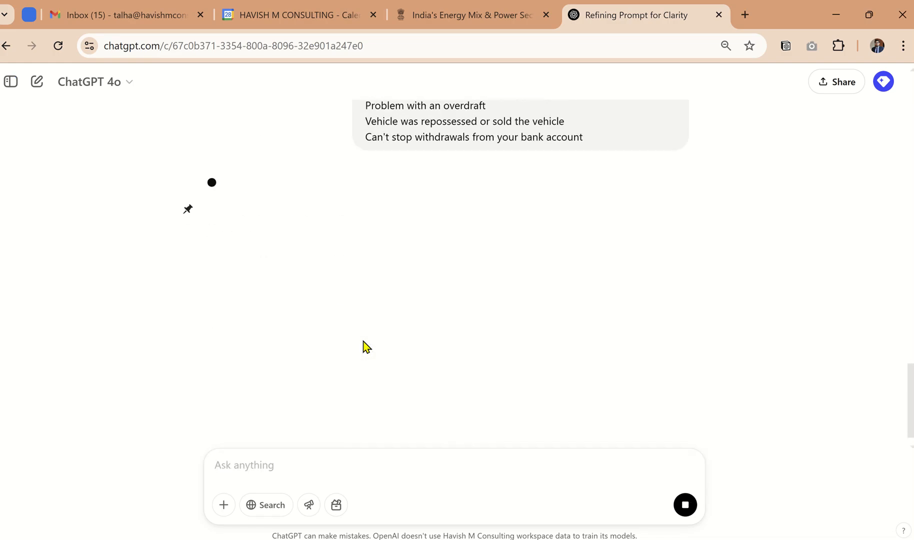
scroll(366, 346, up, 15)
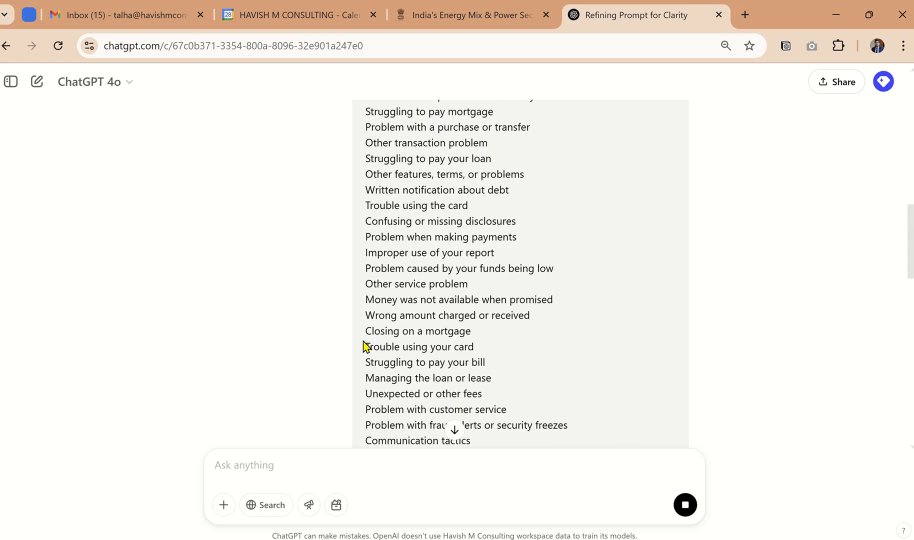
scroll(366, 346, down, 10)
scroll(366, 347, up, 12)
scroll(366, 347, down, 16)
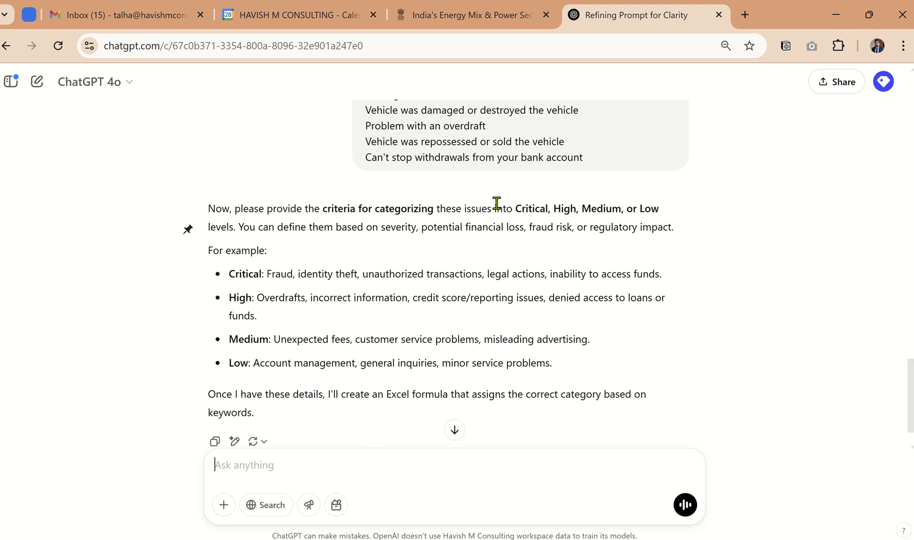
scroll(377, 411, down, 1)
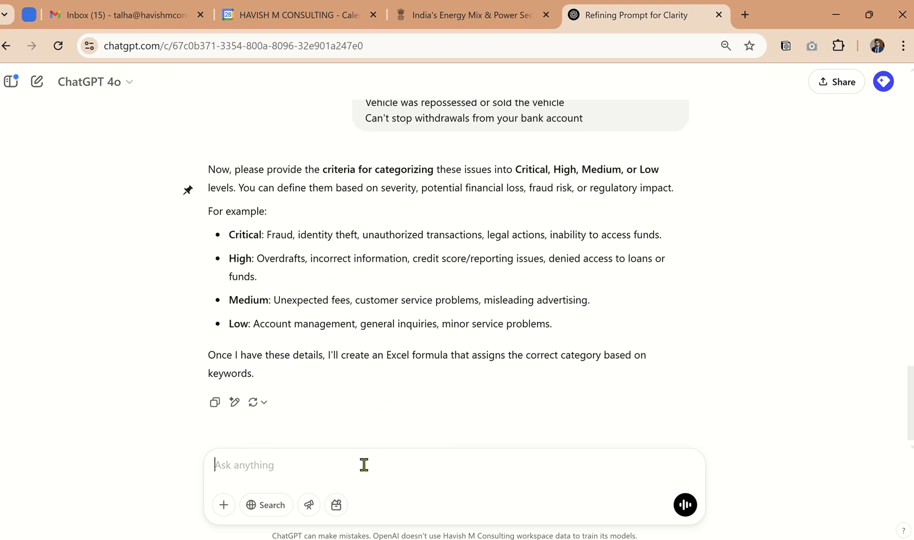
Step: Reply to the request for categorization criteria with "you can decide the criteria"
key(alt+Tab)
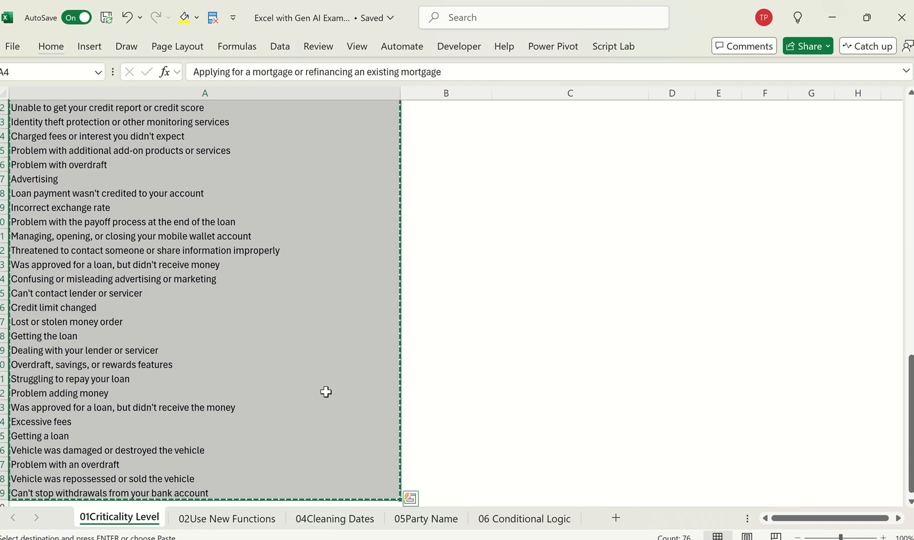
key(alt+Tab)
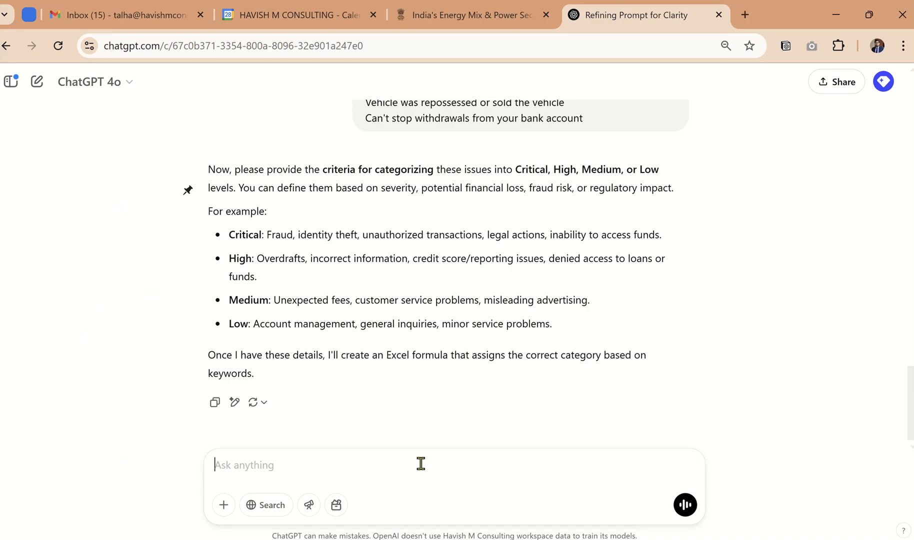
text(you can decide the criter)
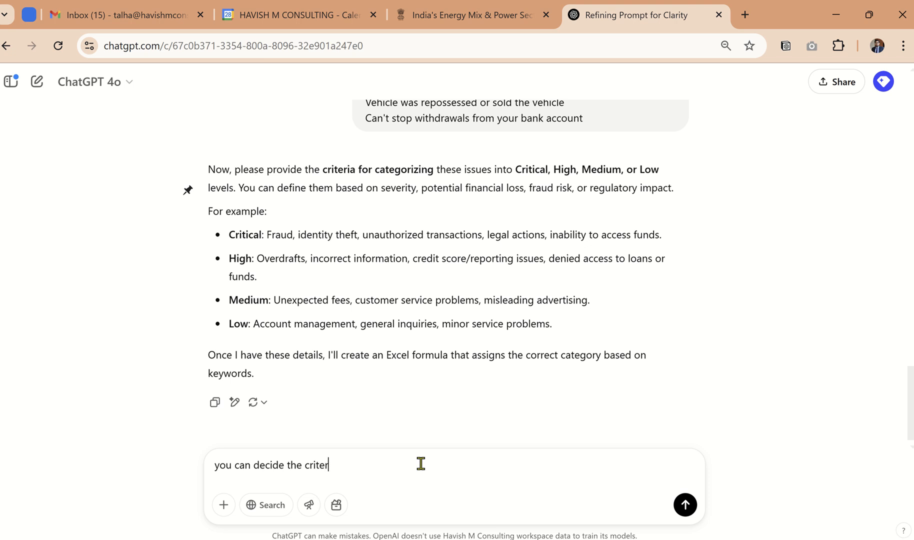
text(ia)
key(Return)
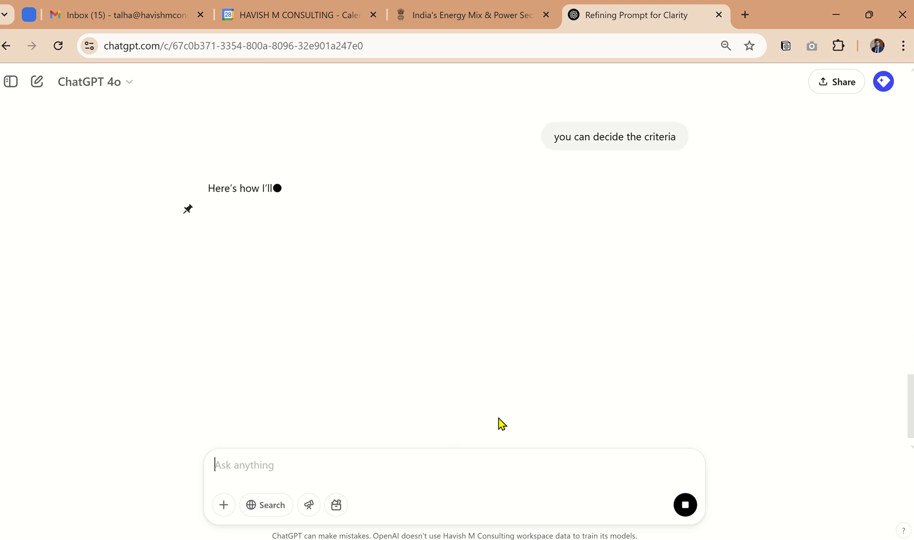
Step: Examine the issues assigned to the Critical and High levels and compare them with the earlier example criteria
scroll(498, 425, up, 2)
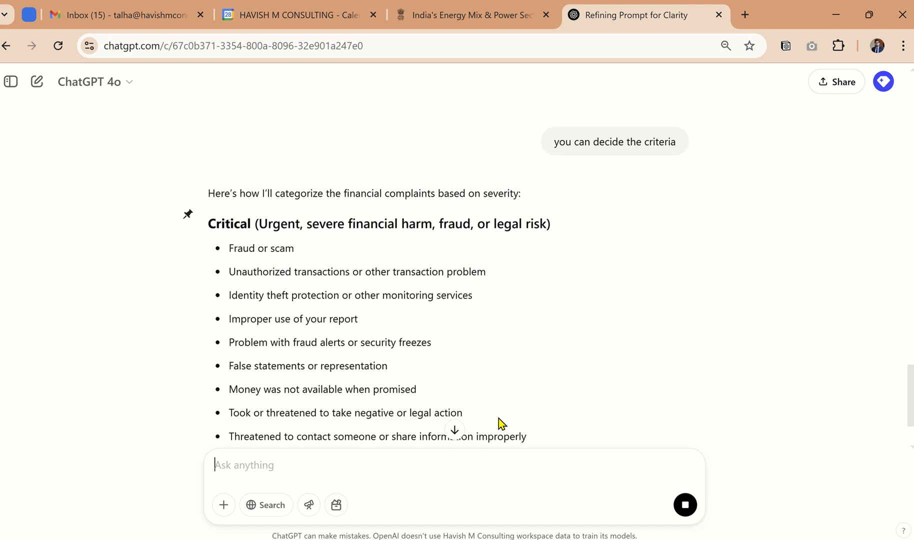
scroll(498, 417, down, 4)
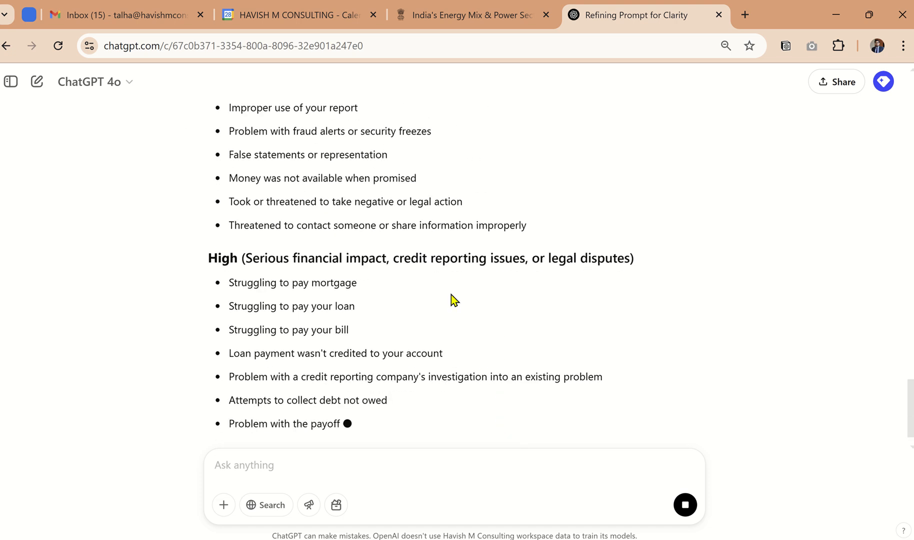
scroll(452, 294, down, 2)
scroll(449, 291, up, 12)
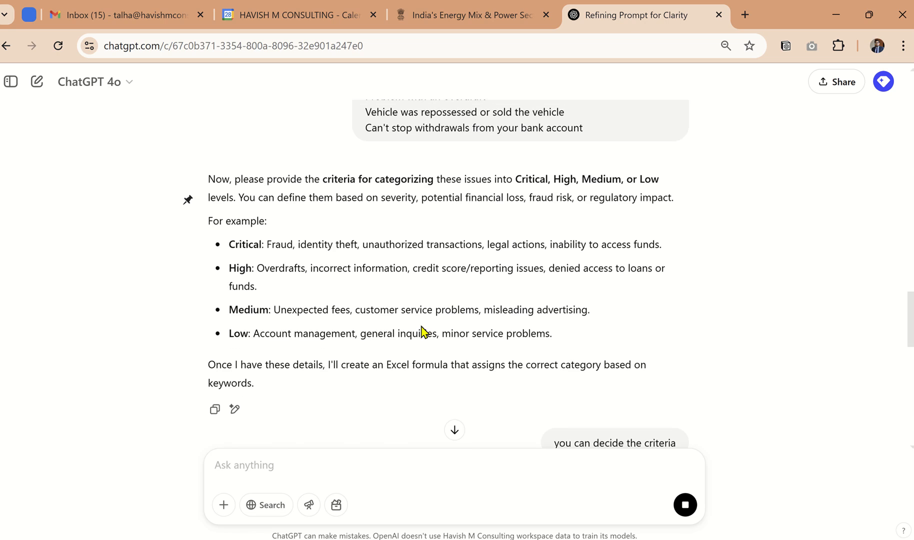
scroll(377, 372, down, 3)
scroll(389, 355, down, 5)
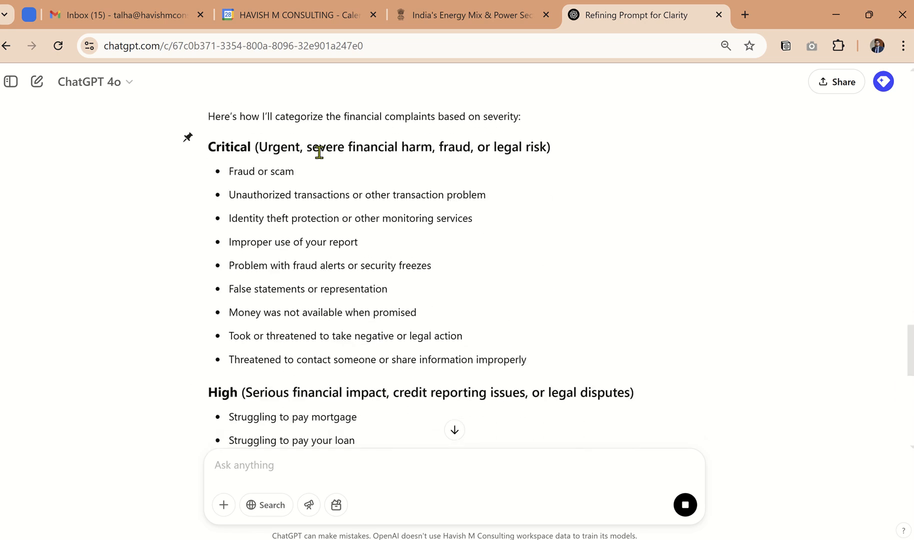
Step: Reread the opening prompt, focusing on its request for a customized Excel formula that assigns criticality levels
scroll(321, 210, up, 15)
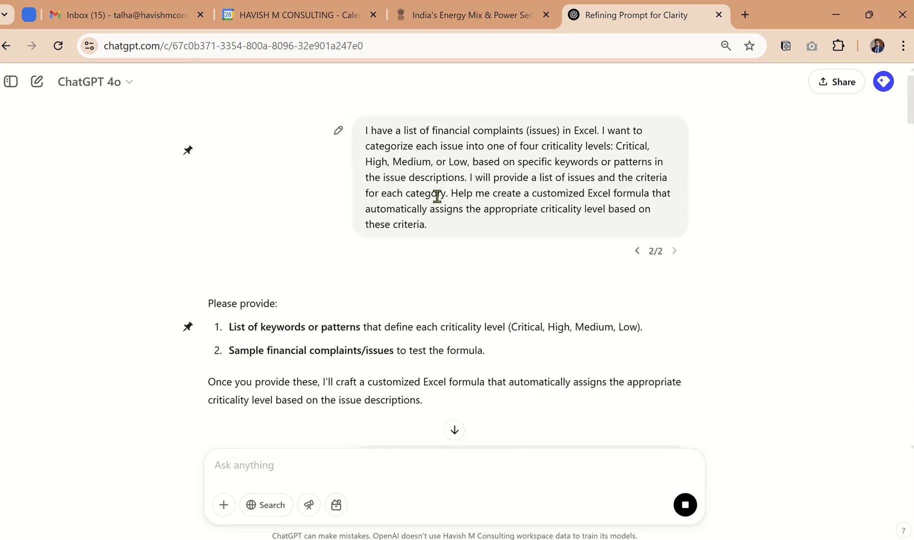
scroll(519, 199, up, 3)
scroll(519, 199, right, 2)
scroll(519, 199, up, 1)
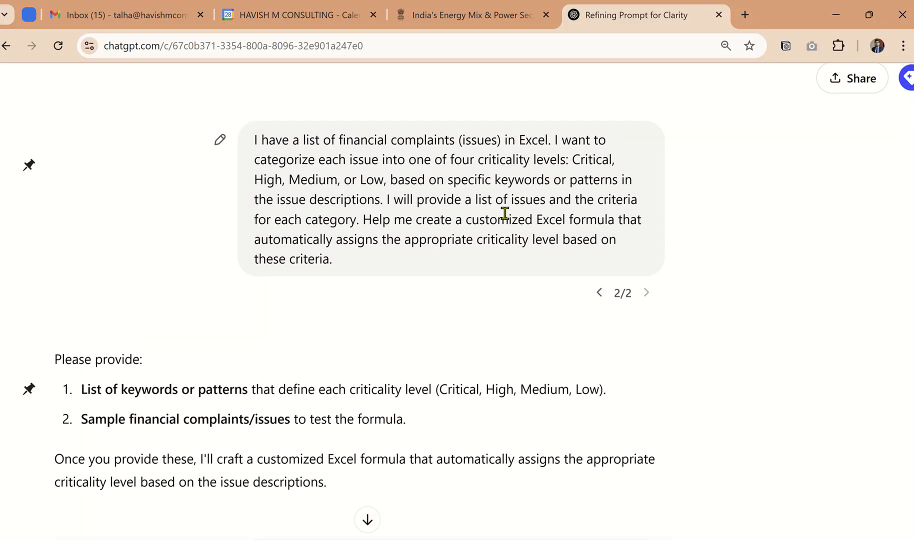
drag(373, 220, 539, 231)
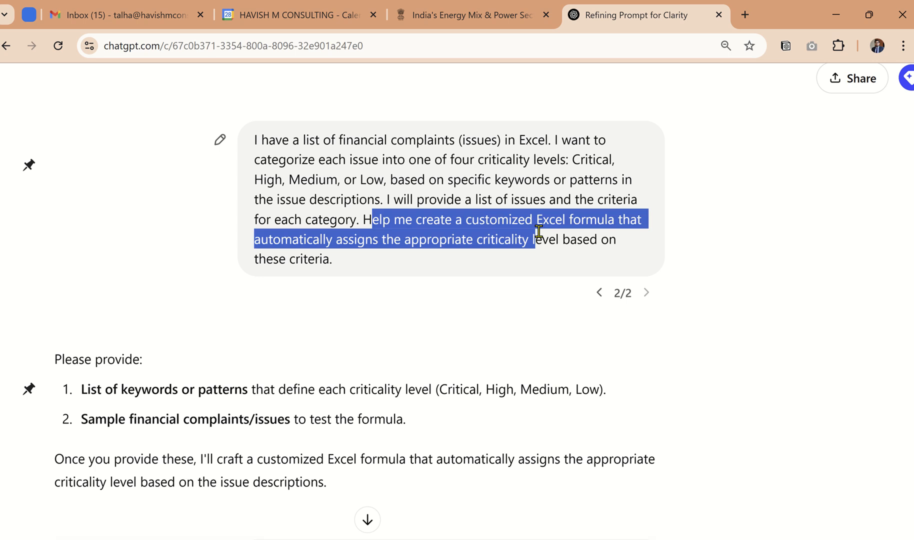
scroll(543, 230, down, 3)
scroll(534, 350, down, 15)
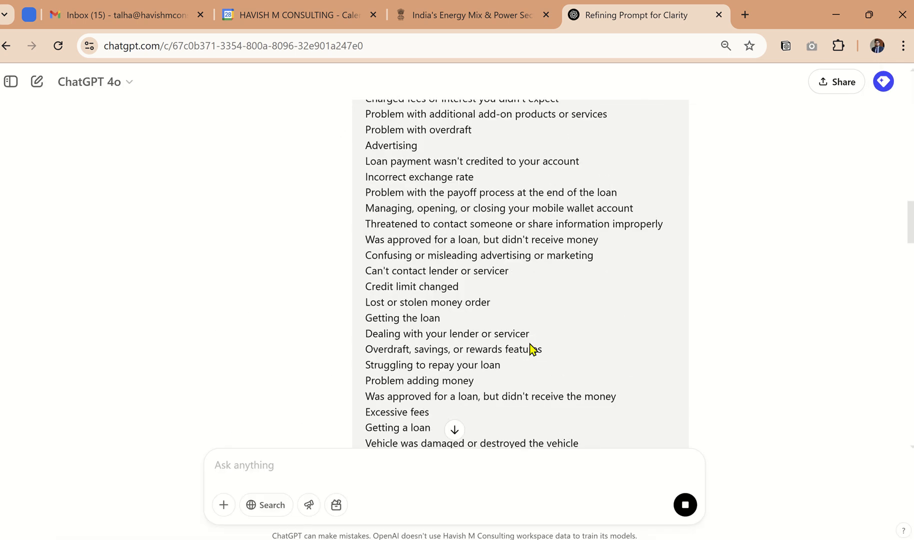
Step: Review the criticality categories from Critical to Low in the reply and copy the generated Excel formula
scroll(533, 350, down, 15)
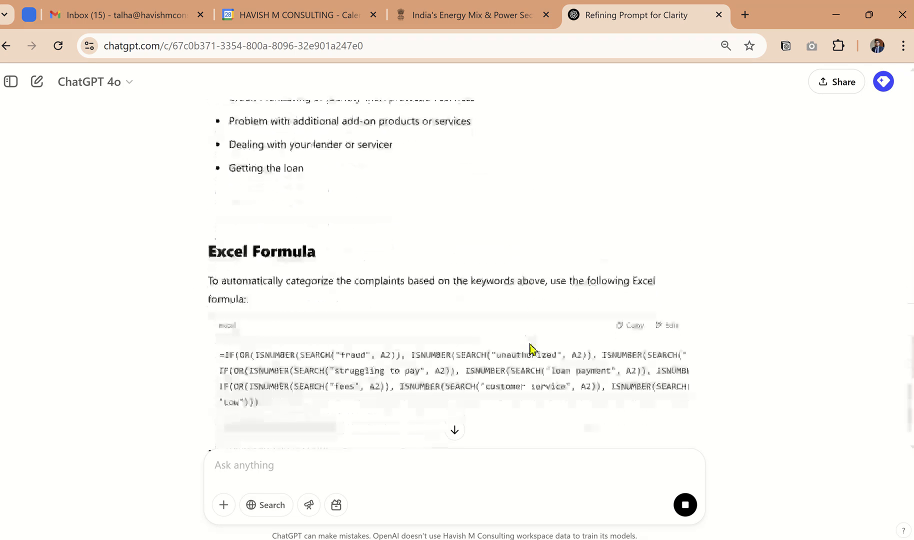
scroll(431, 276, up, 20)
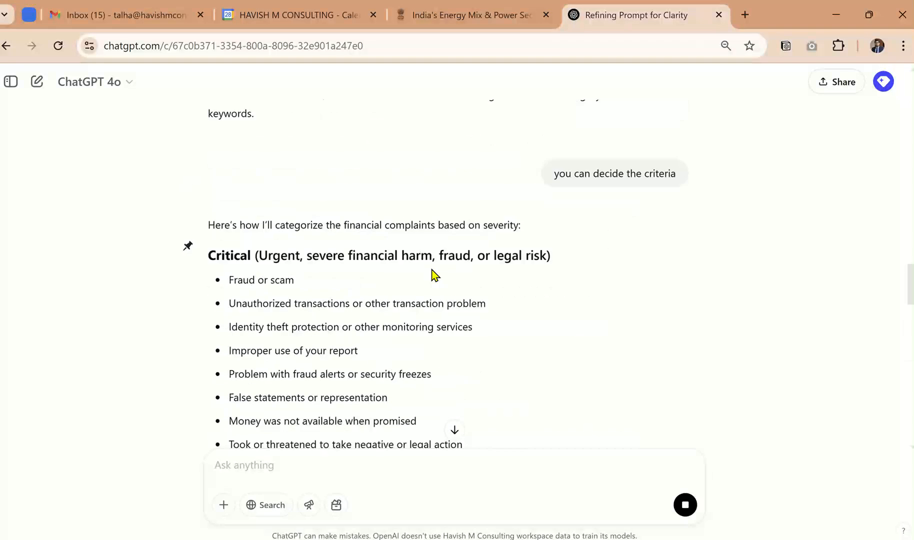
scroll(302, 314, down, 10)
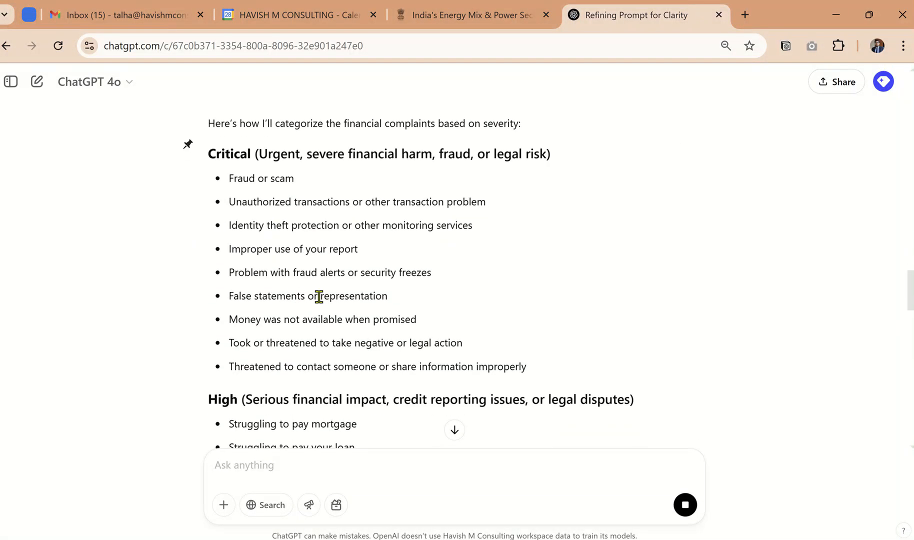
scroll(321, 303, down, 12)
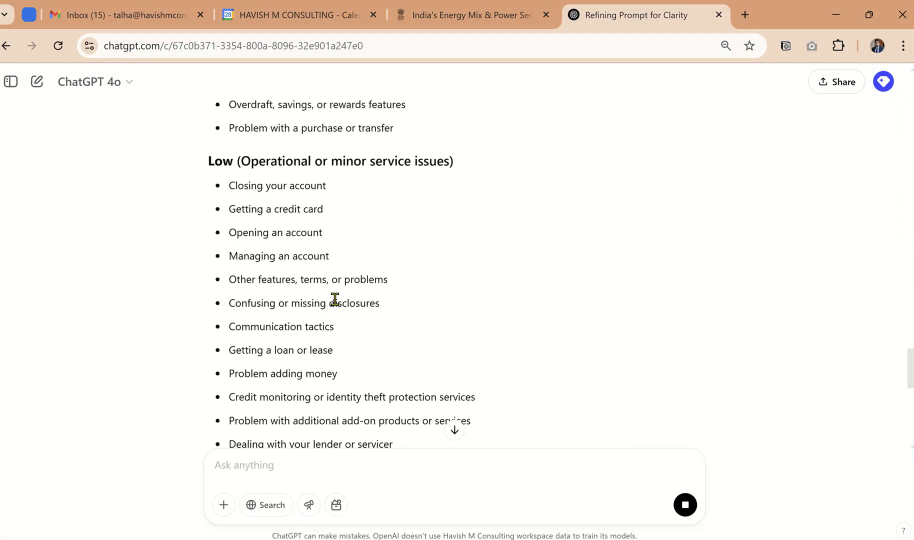
scroll(335, 305, down, 2)
scroll(324, 206, up, 1)
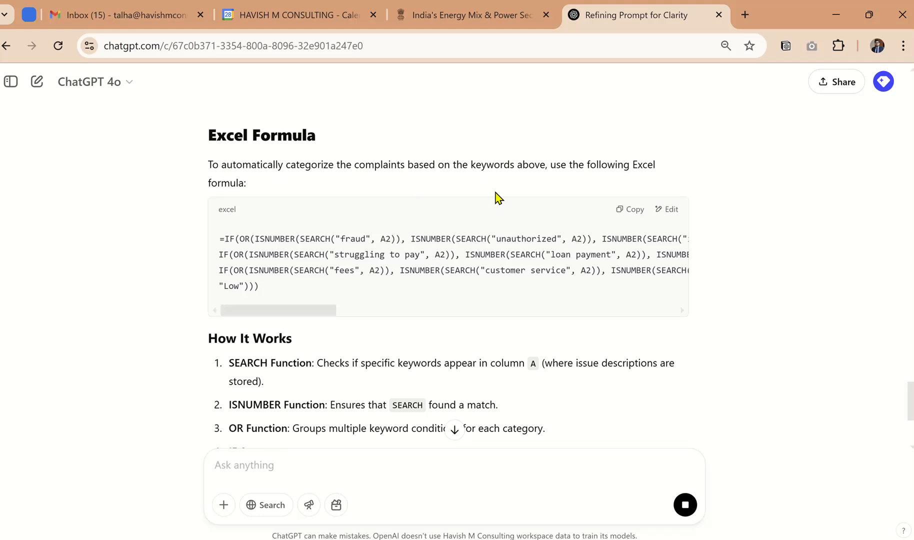
click(622, 215)
key(alt+Tab)
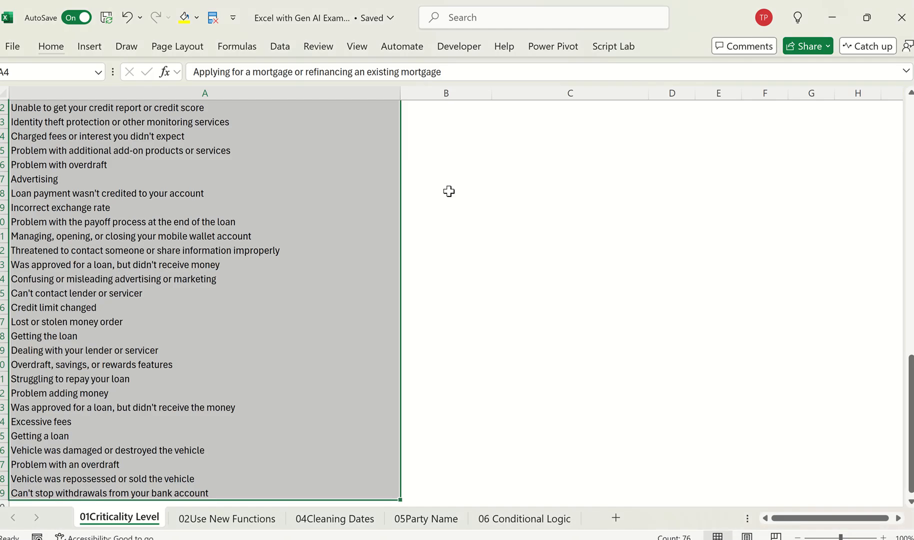
key(Right)
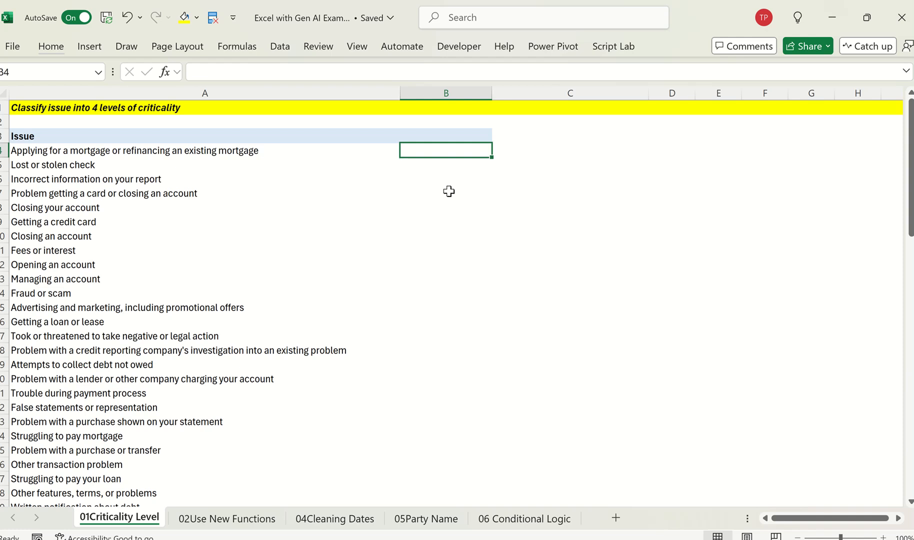
click(115, 148)
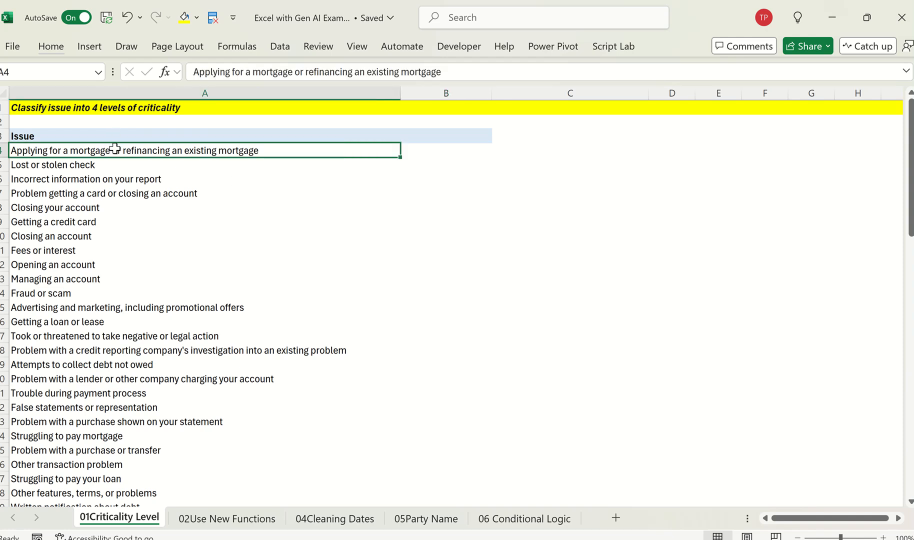
key(Right)
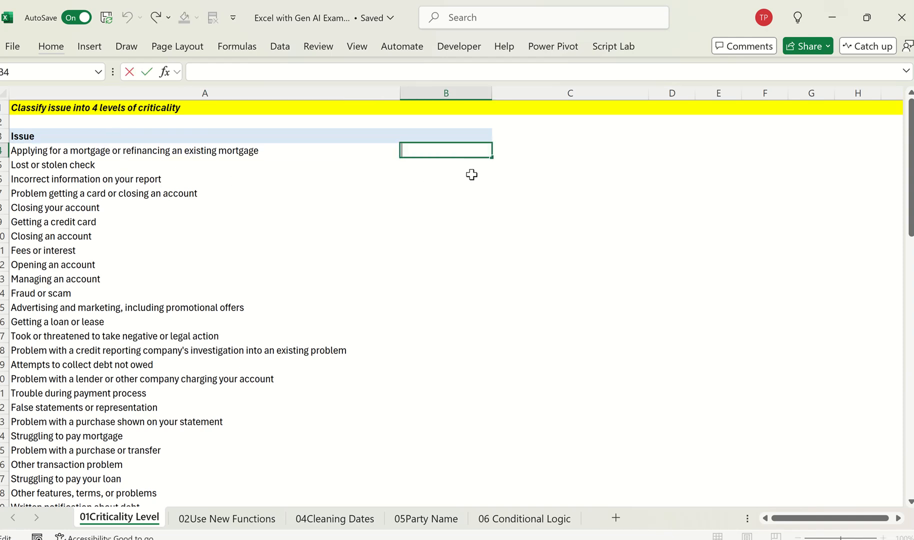
key(F2)
key(ctrl+v)
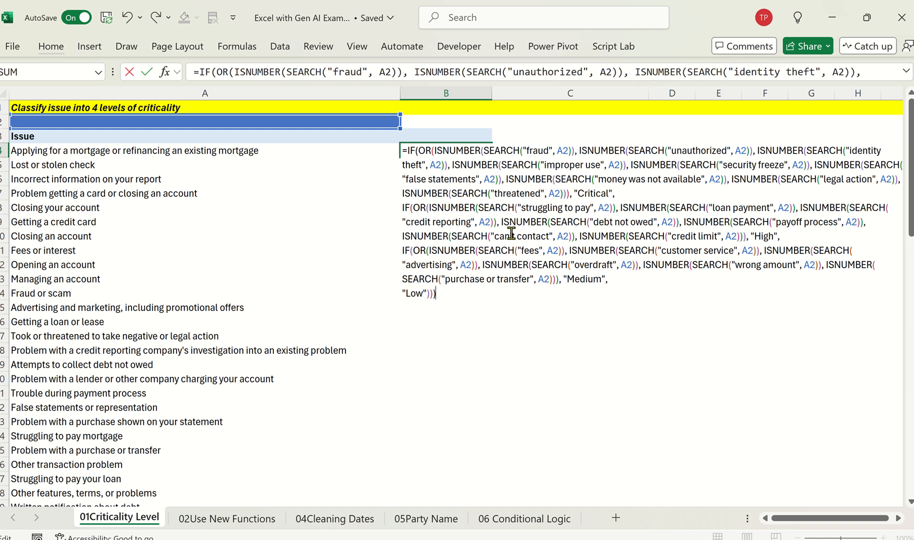
key(ctrl+a)
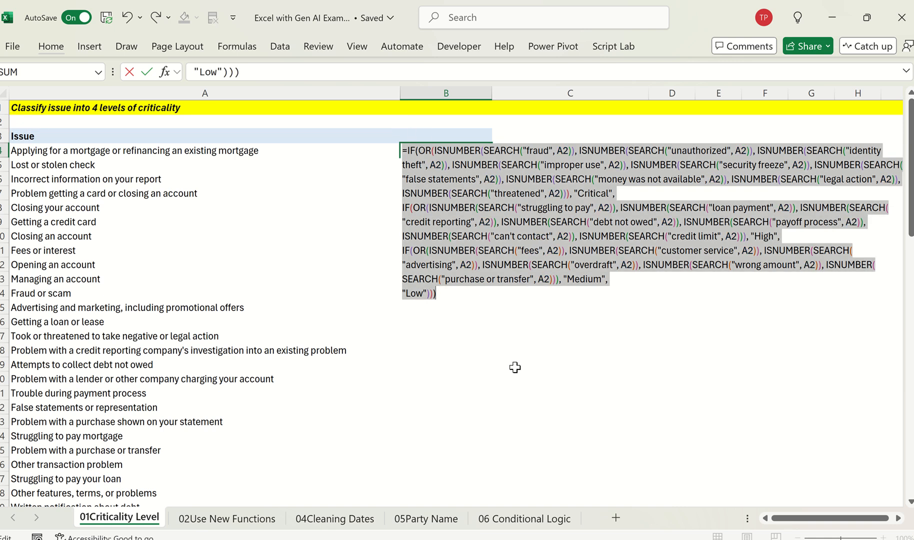
key(Escape)
Step: Switch to Notepad++ and paste the copied Excel formula into a new document
key(super)
text(not ow)
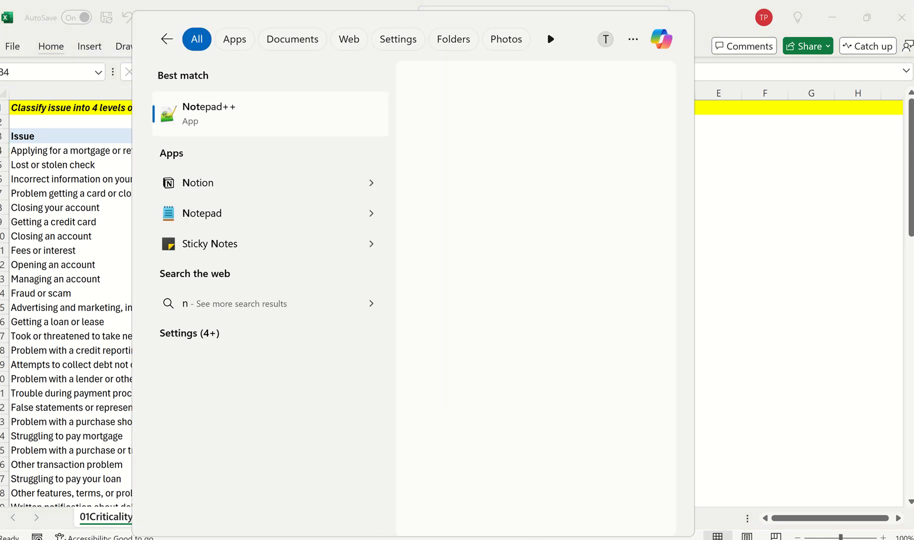
text(e)
key(Return)
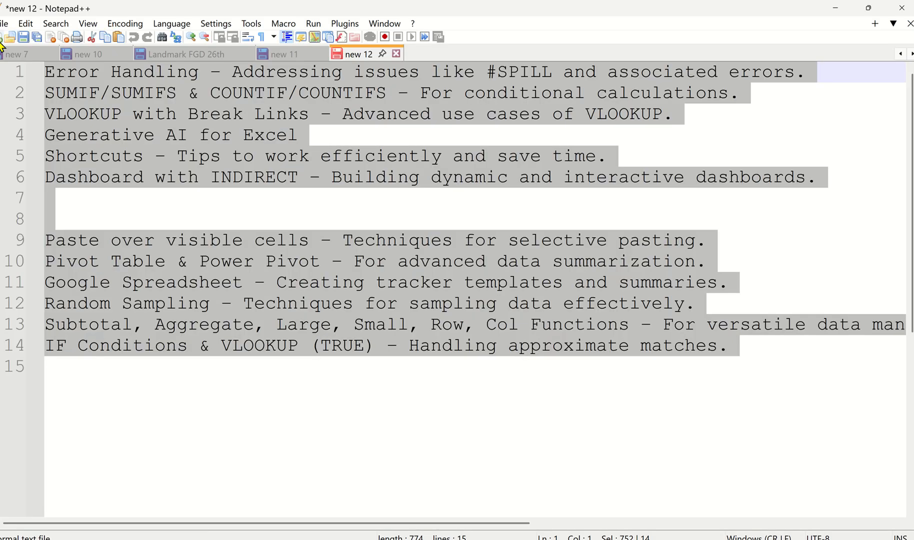
key(ctrl+n)
key(ctrl+v)
key(ctrl+a)
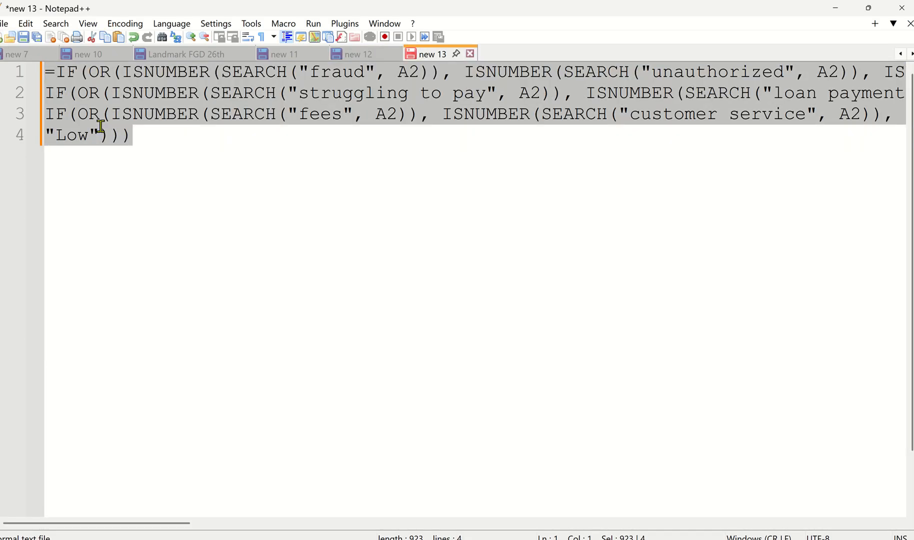
Step: Replace every A2 reference in the formula text with A4
key(ctrl+h)
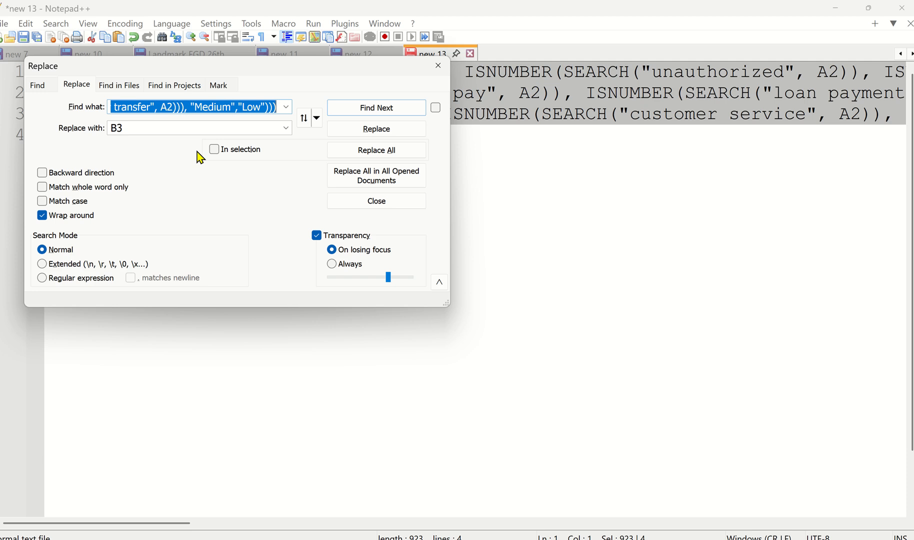
text(A2)
key(Tab)
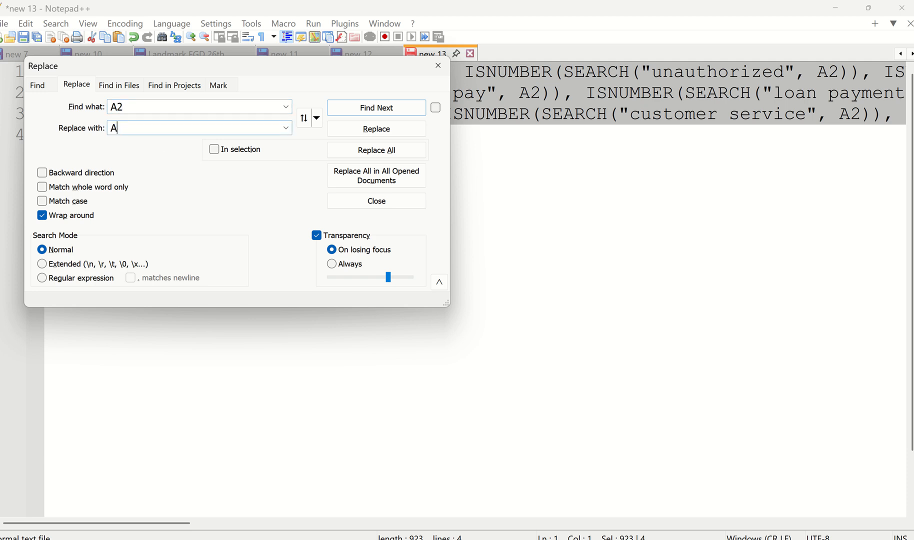
click(387, 150)
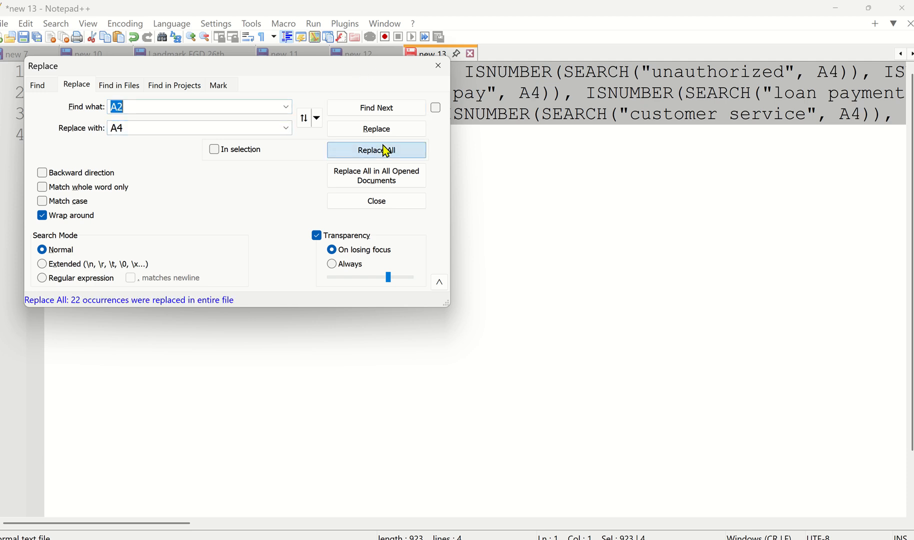
click(438, 66)
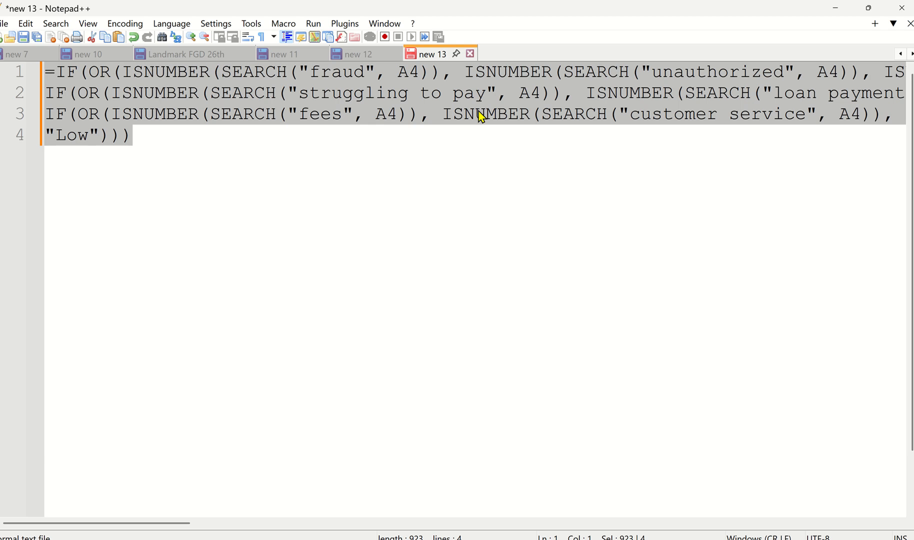
Step: Switch back to Excel and enter the adjusted criticality formula in cell B4 beside the first issue
key(alt+Tab)
key(F2)
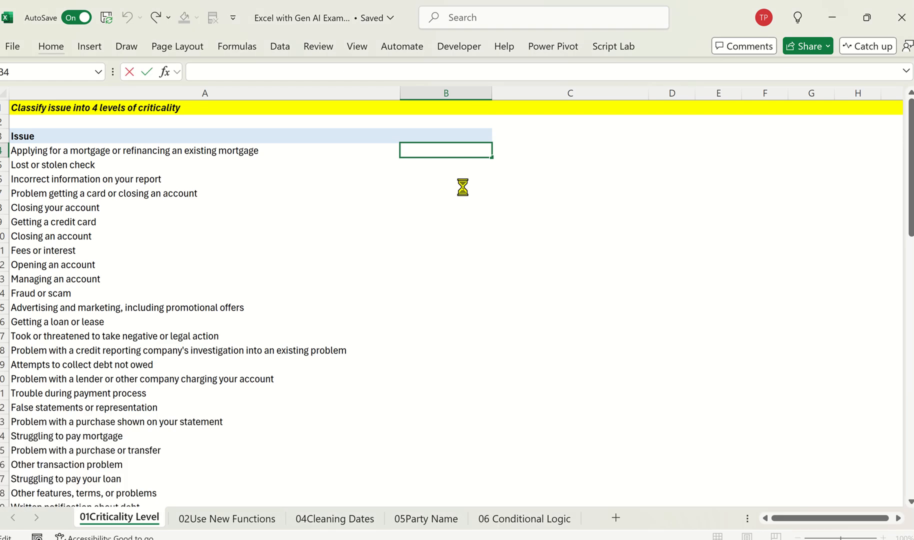
key(ctrl+v)
key(ctrl+Return)
Step: Fill the criticality formula down column B from B4 to B79, the last issue row
key(Left)
key(ctrl+Down)
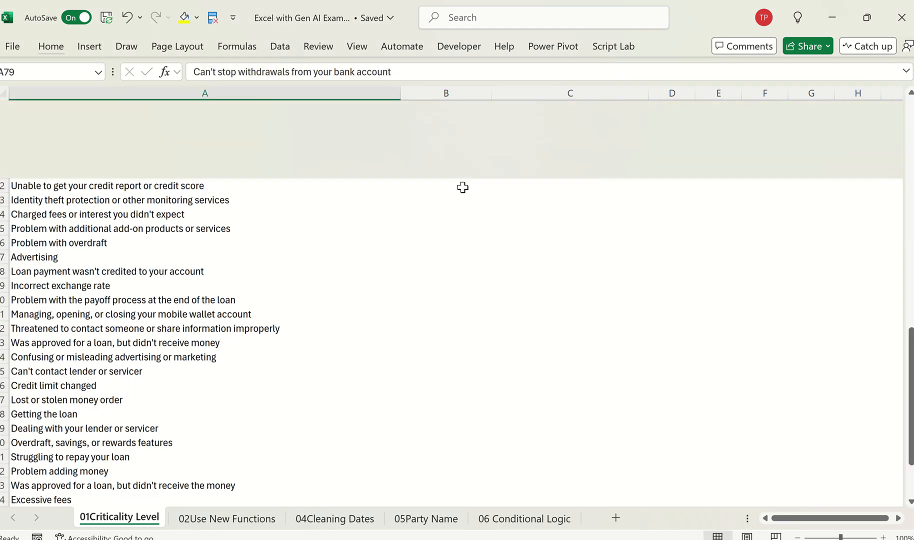
key(Right)
key(ctrl+shift+Up)
key(ctrl+d)
key(ctrl+Up)
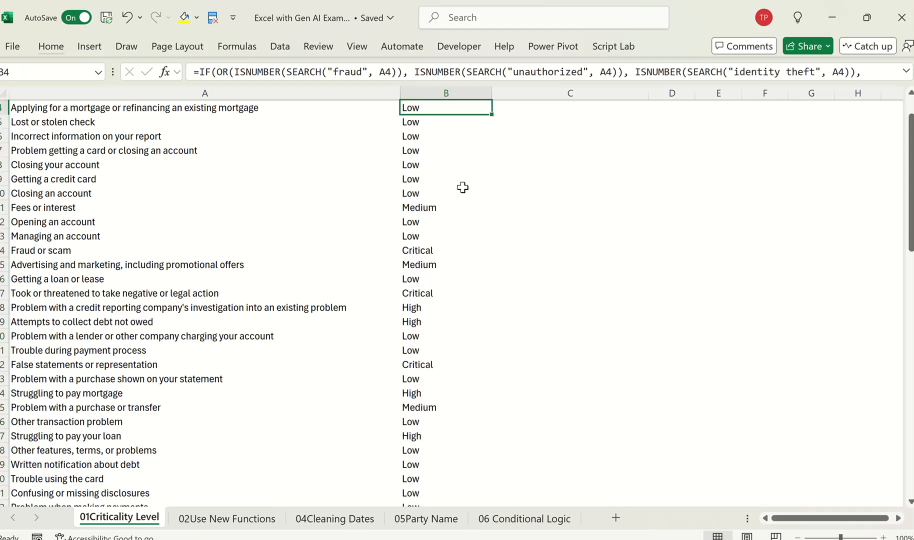
Step: Review the criticality levels assigned to the issues down column B
key(Up)
key(Down)
key(Down)
key(Down)
key(Down)
key(Down)
key(Down)
key(Down)
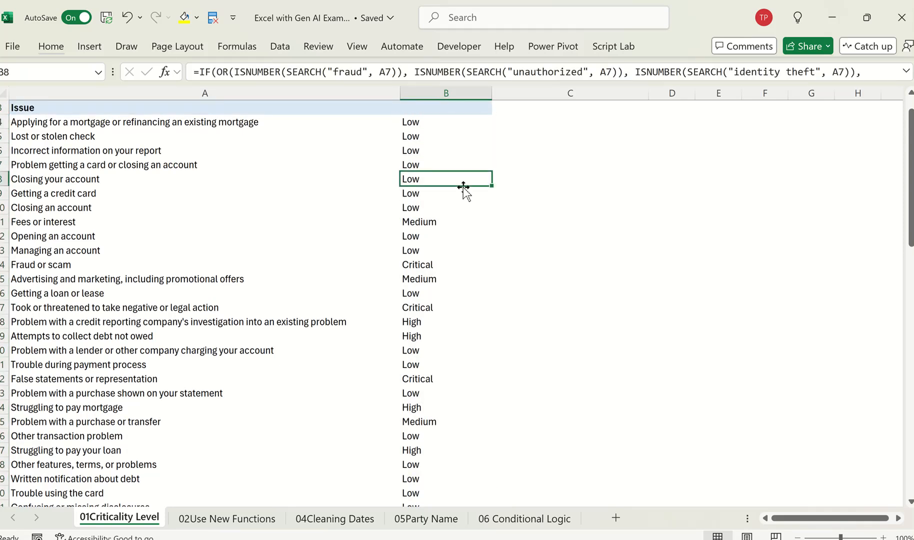
key(Down)
key(Page_Down)
key(Page_Down)
key(ctrl+Up)
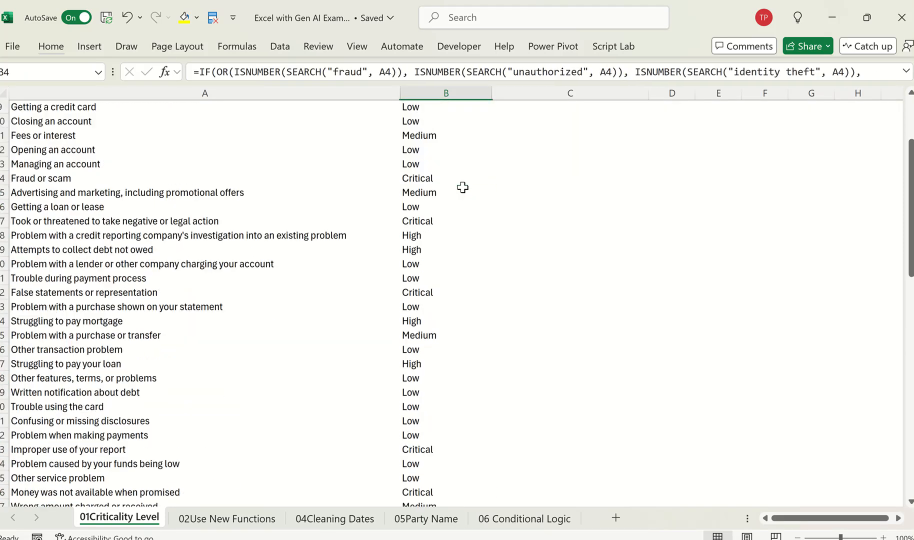
Step: Capture a screenshot of the full formula in B4 and paste it into the worksheet as a picture
key(Up)
key(Down)
key(F2)
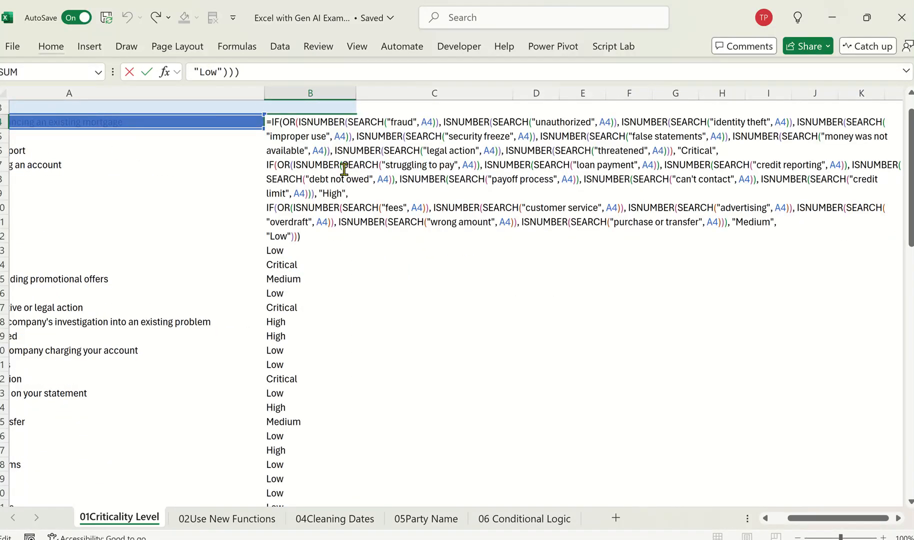
key(super+shift+s)
key(Escape)
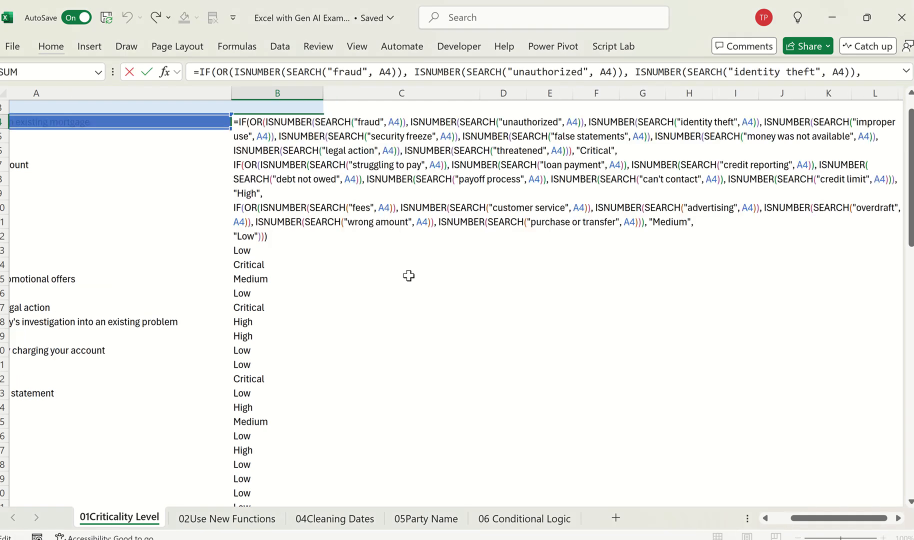
key(super+shift+s)
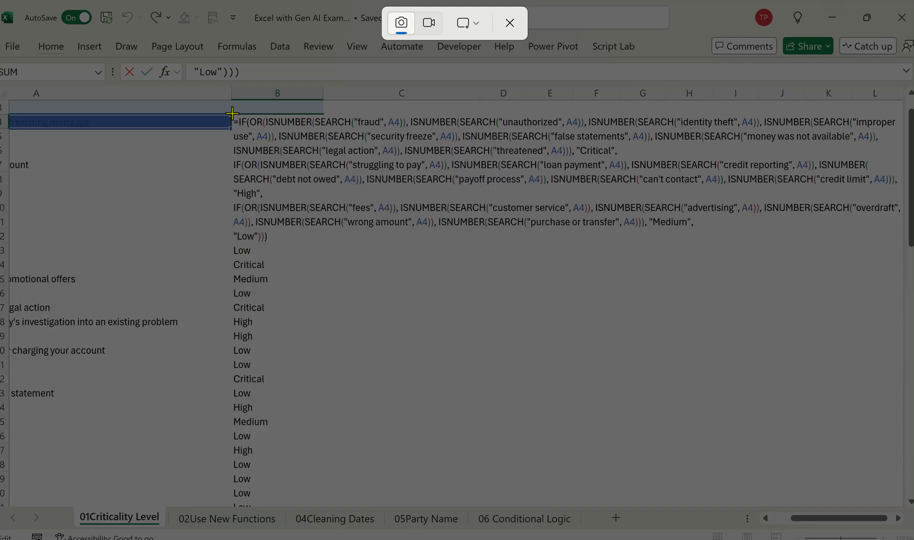
drag(229, 110, 904, 249)
key(Escape)
key(ctrl+v)
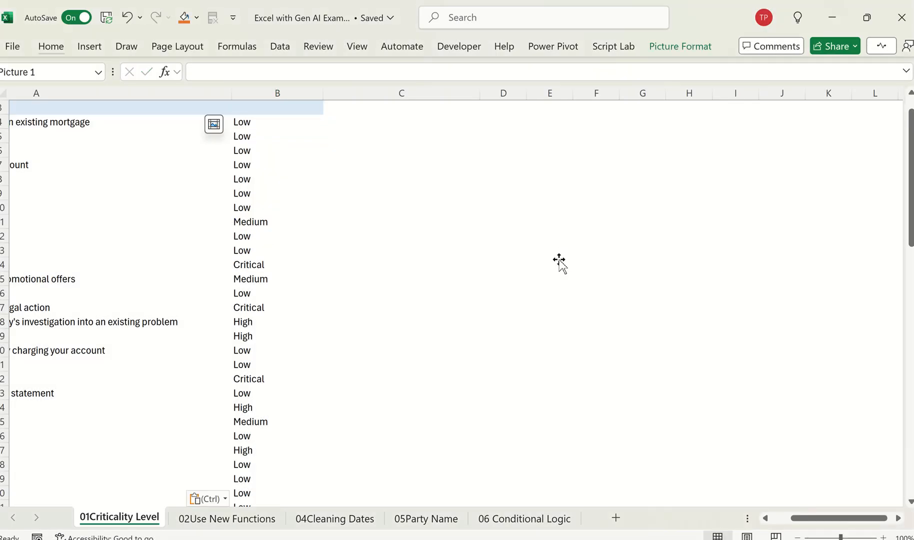
Step: Shrink the pasted formula picture and move it beside the criticality levels in column B
drag(230, 114, 543, 283)
drag(721, 338, 412, 305)
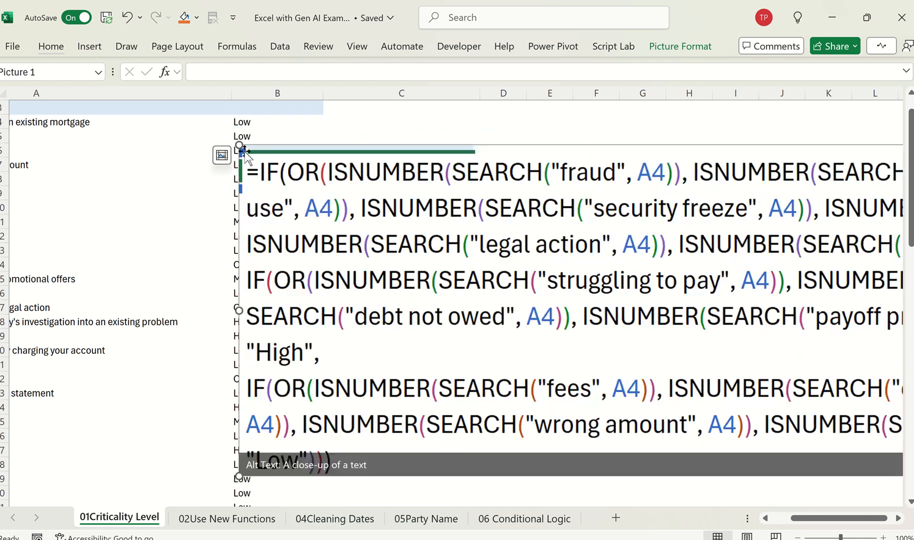
drag(238, 145, 462, 246)
drag(564, 258, 200, 218)
drag(99, 149, 248, 225)
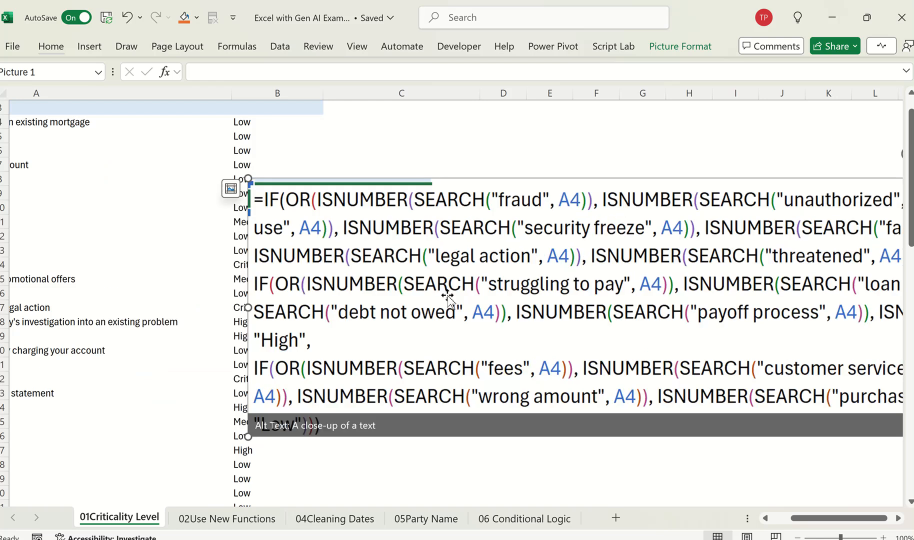
drag(447, 294, 477, 241)
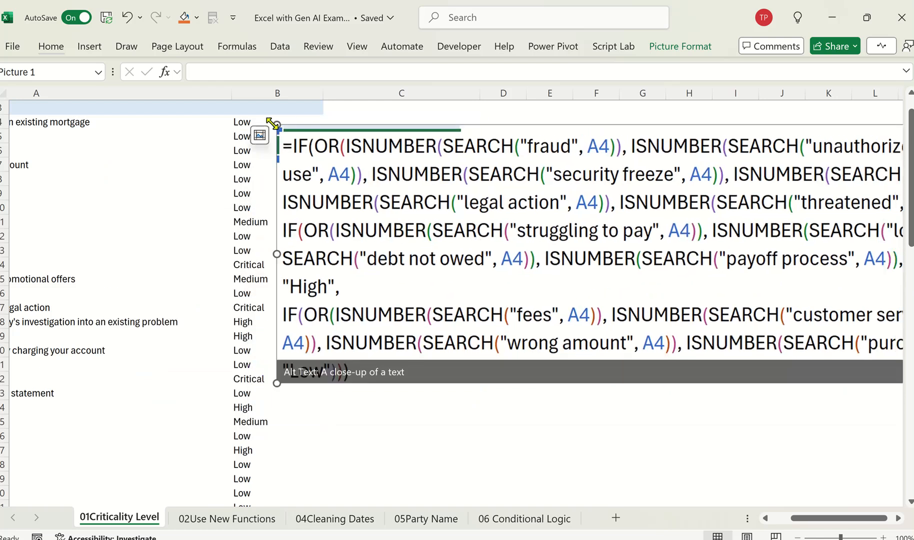
drag(276, 125, 575, 183)
drag(657, 254, 397, 194)
scroll(224, 220, up, 1)
scroll(225, 221, left, 3)
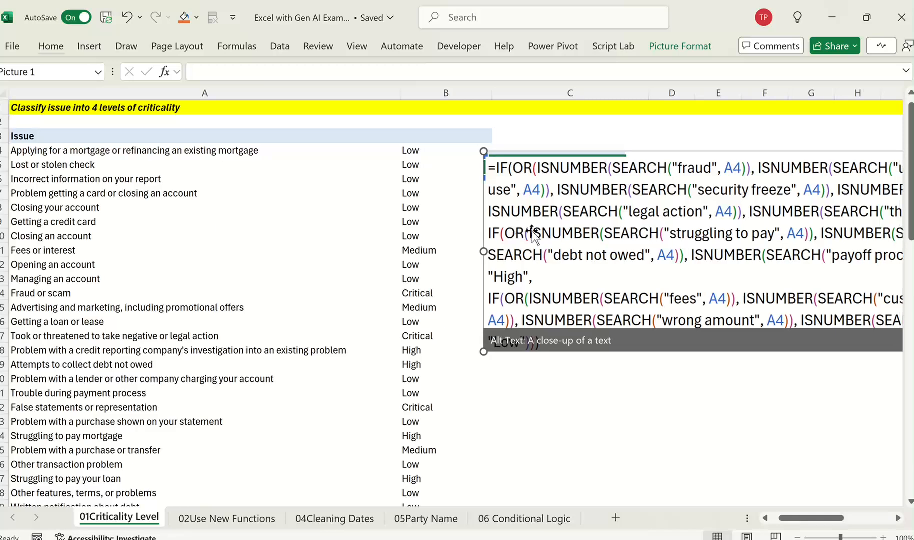
Step: Reduce the formula picture further, place it beside the first issue rows from row 4, and select B4
drag(583, 224, 237, 342)
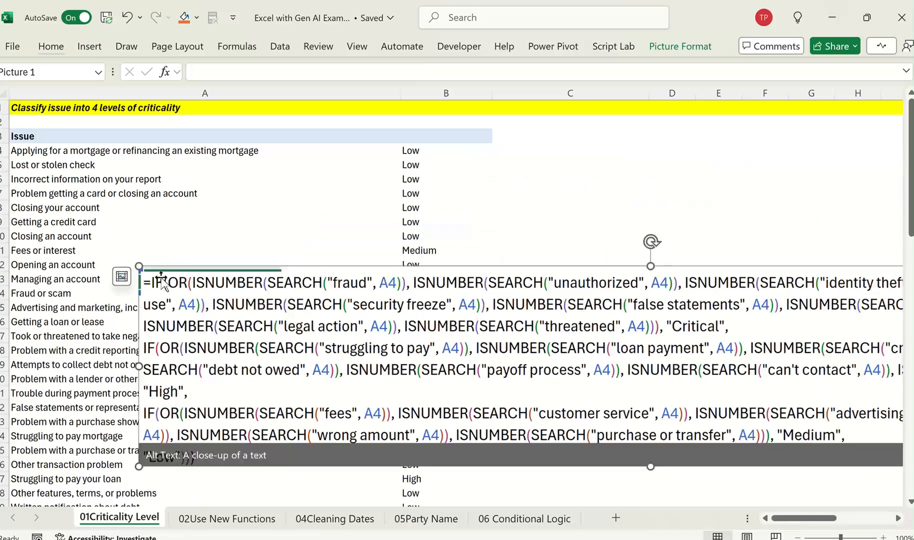
drag(141, 271, 511, 339)
drag(636, 383, 367, 267)
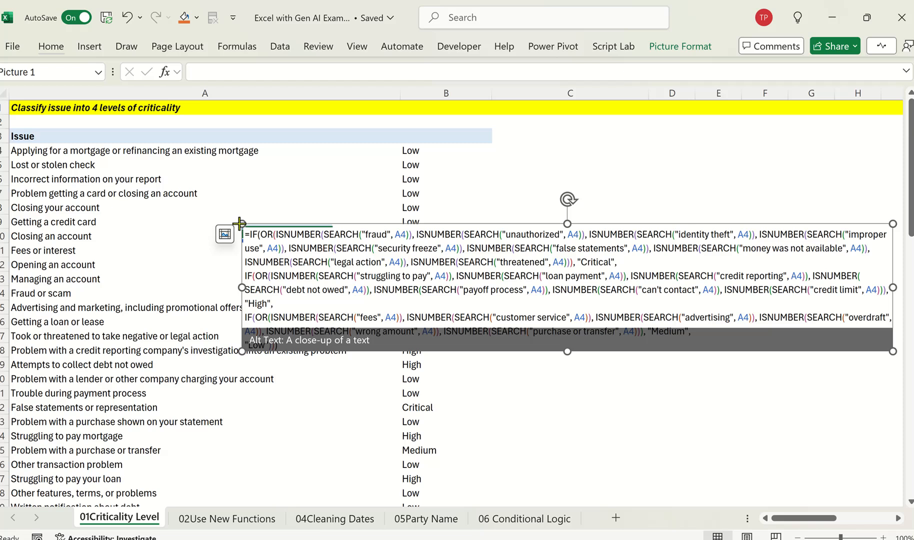
drag(237, 227, 388, 254)
drag(555, 297, 607, 191)
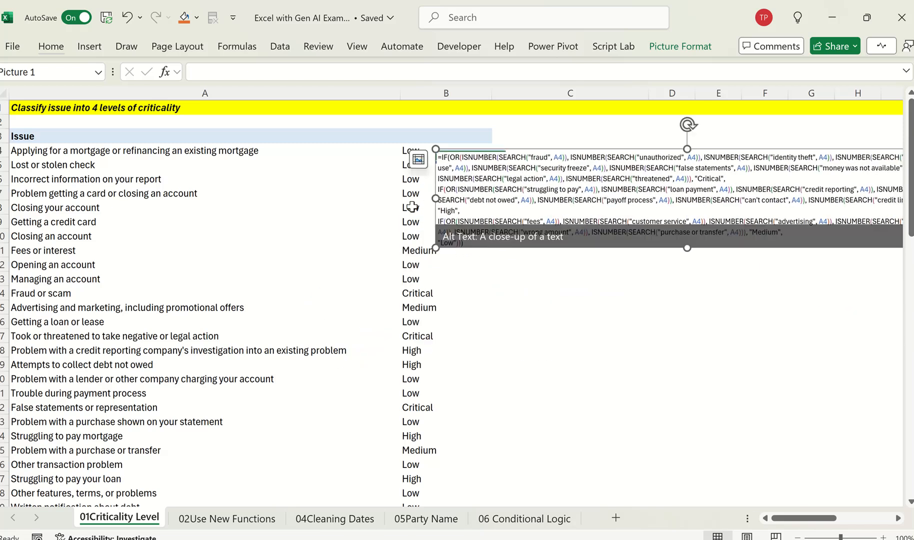
click(413, 151)
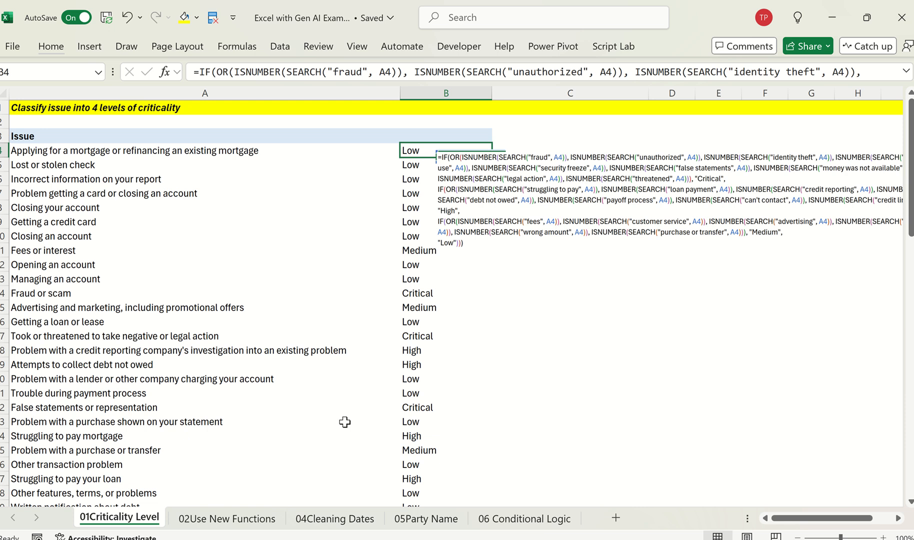
Step: Open the 02Use New Functions sheet and examine the Bank Code and IFSC/MICR columns
click(212, 523)
click(252, 295)
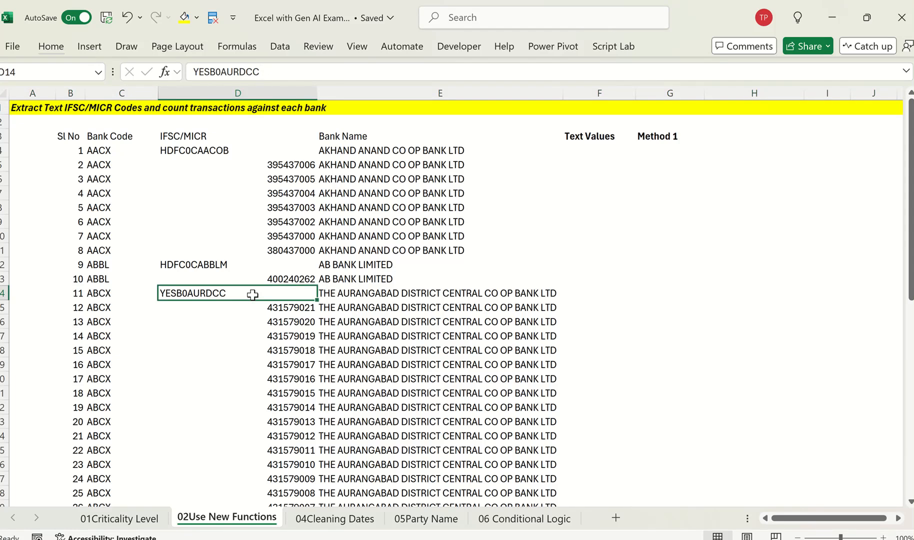
key(ctrl+Up)
key(Left)
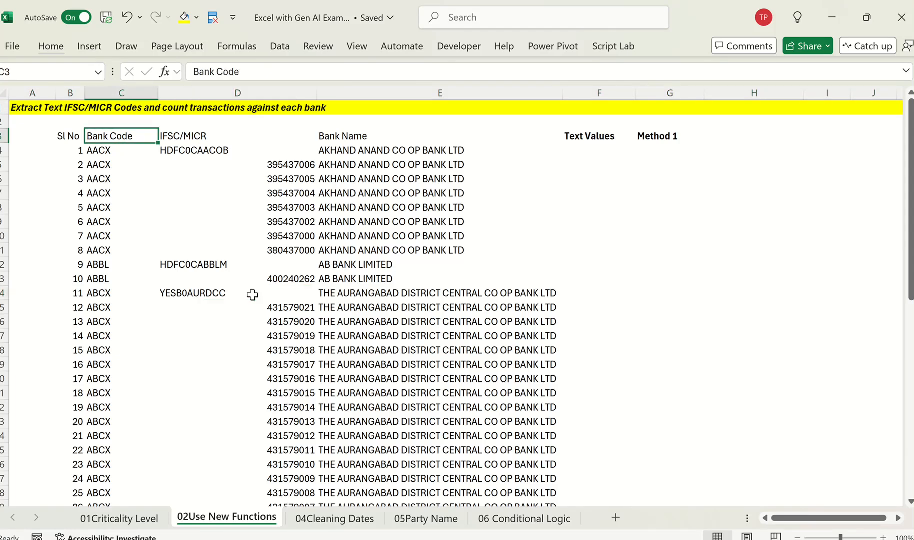
key(ctrl+Down)
key(ctrl+Up)
key(Right)
key(Up)
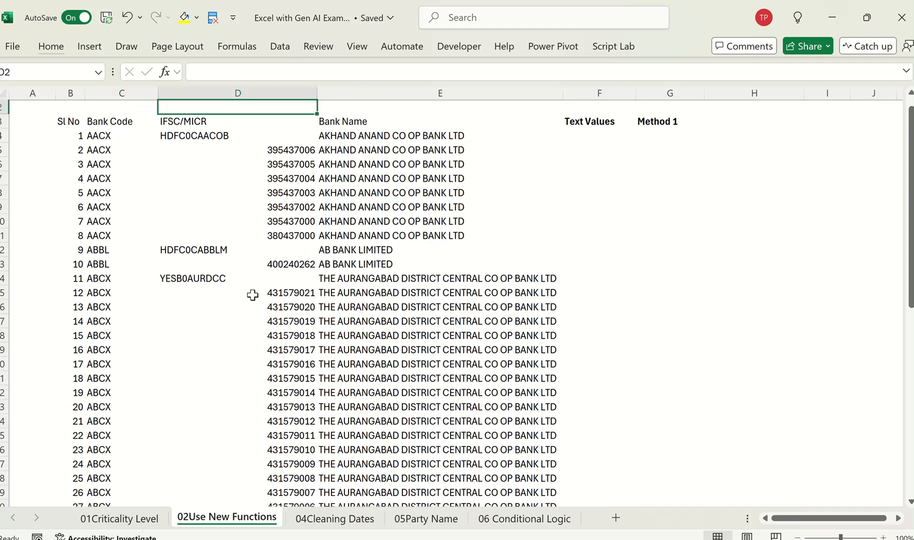
key(Down)
key(ctrl+Up)
key(Down)
key(Down)
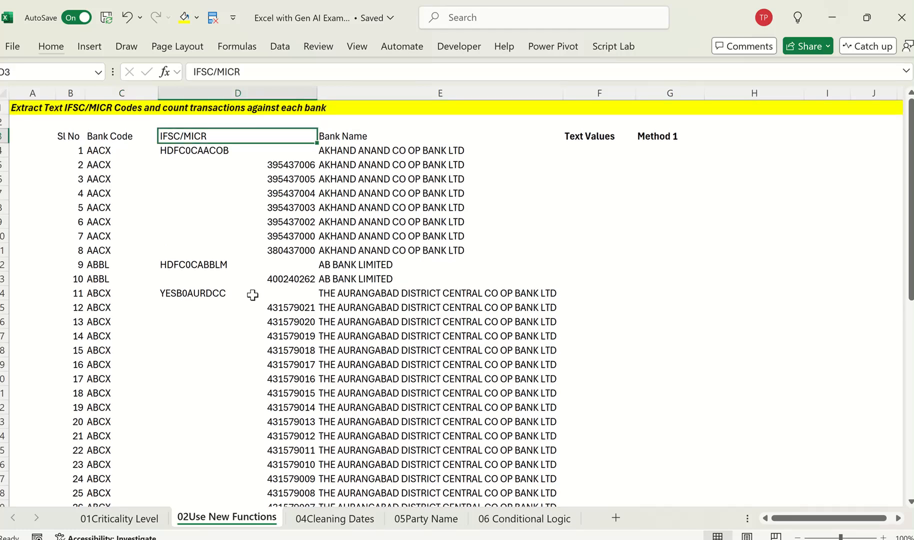
key(Down)
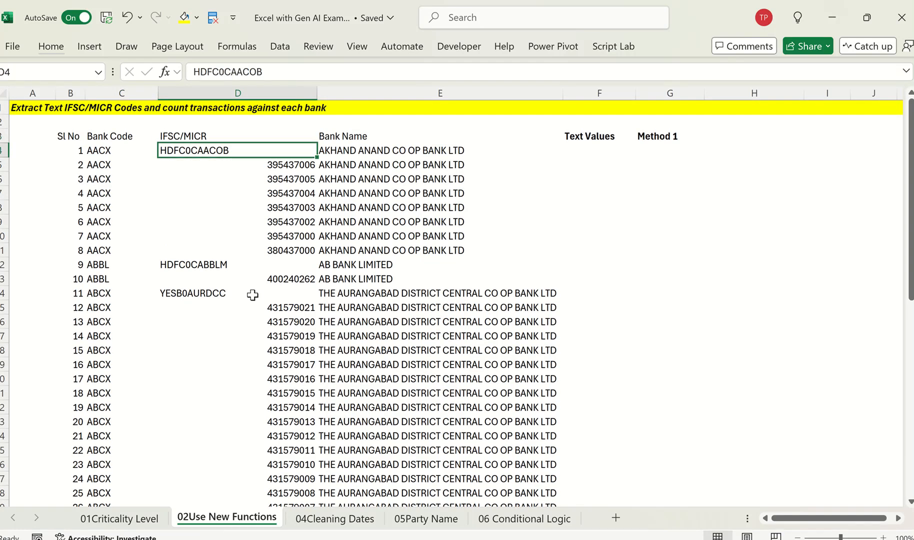
key(Right)
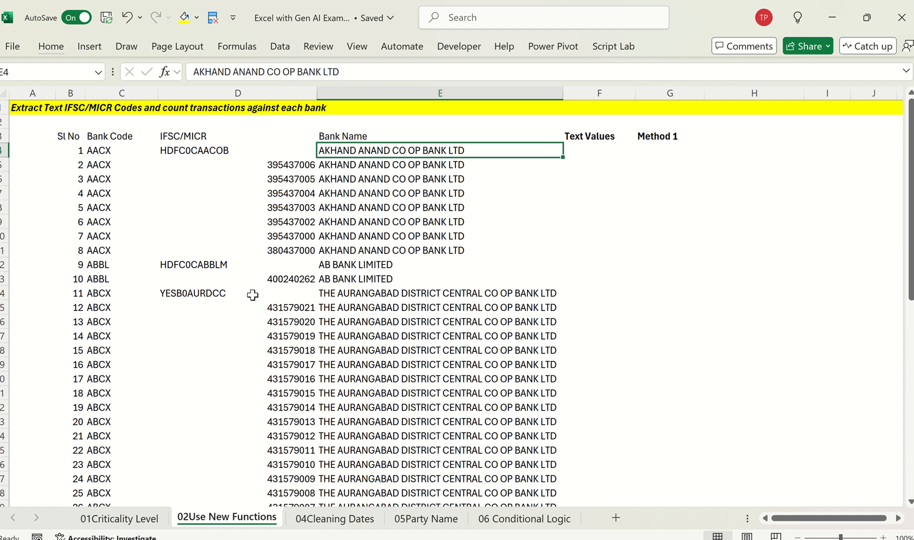
key(Right)
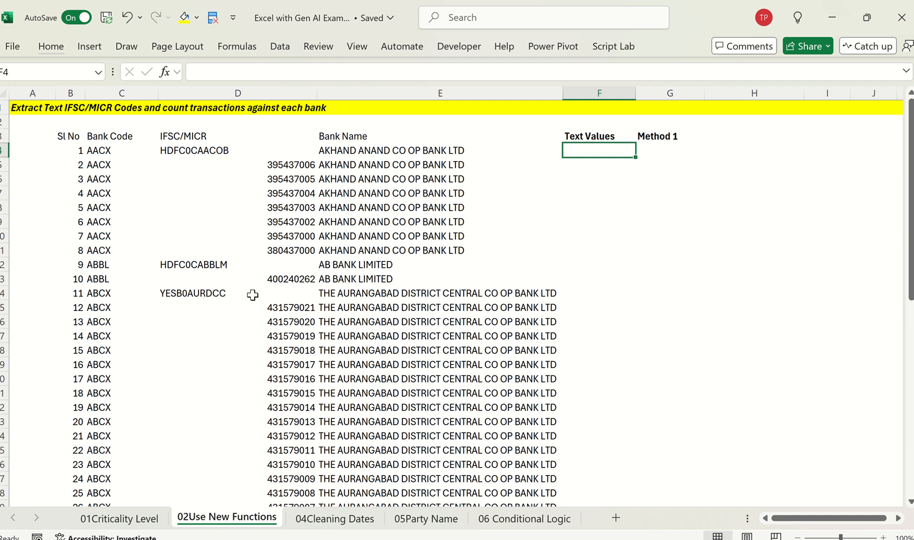
key(Left)
key(Left)
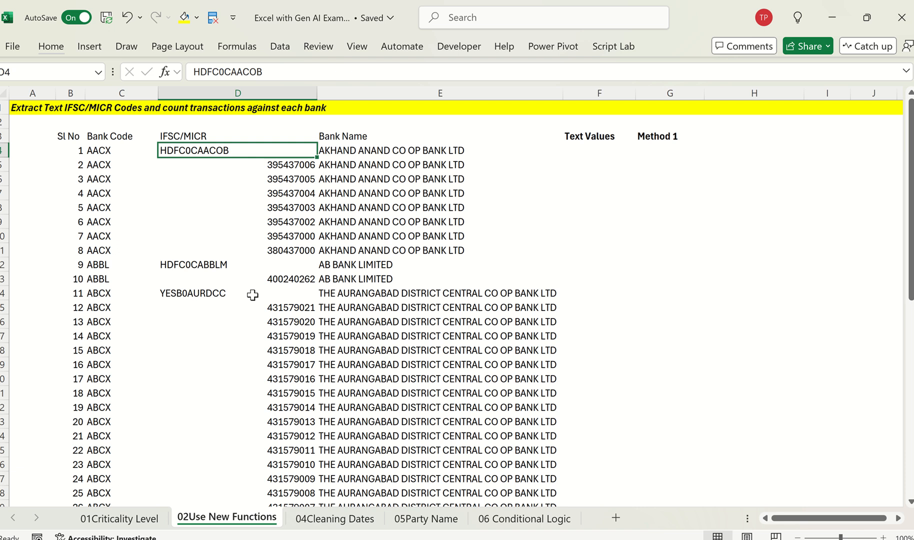
key(Right)
key(Right)
text(=ist)
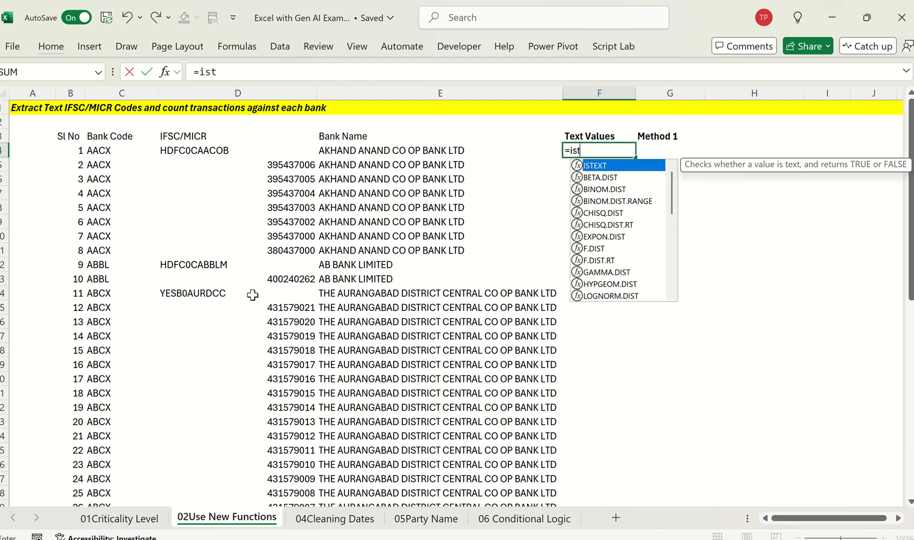
key(Tab)
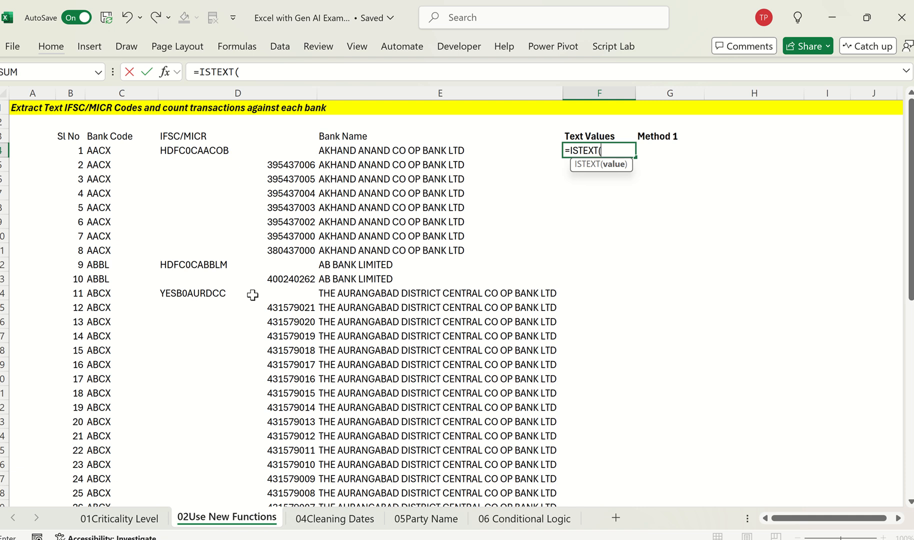
key(Escape)
Step: Rename the Method 1 header in G3 as "Count #"
key(Up)
key(Right)
key(F2)
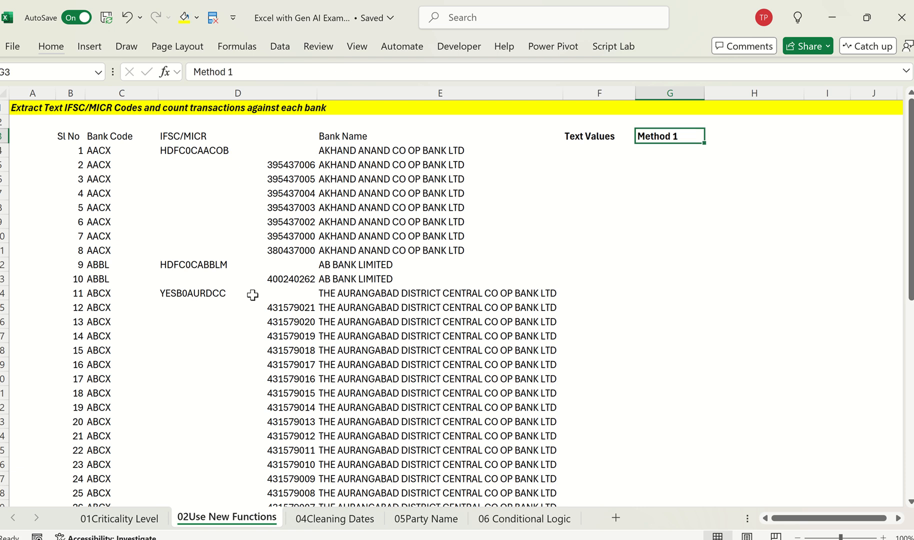
key(BackSpace)
key(shift+Home)
text(Count)
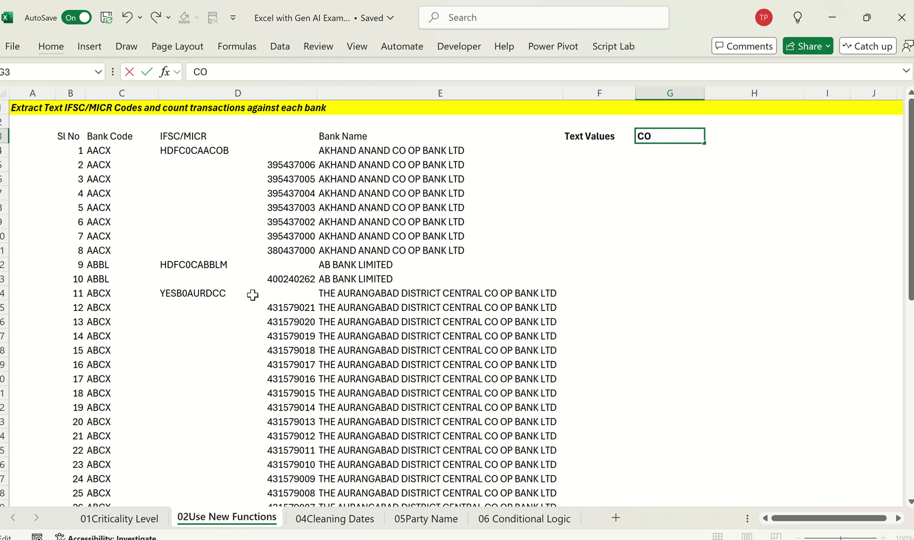
text( #)
key(Return)
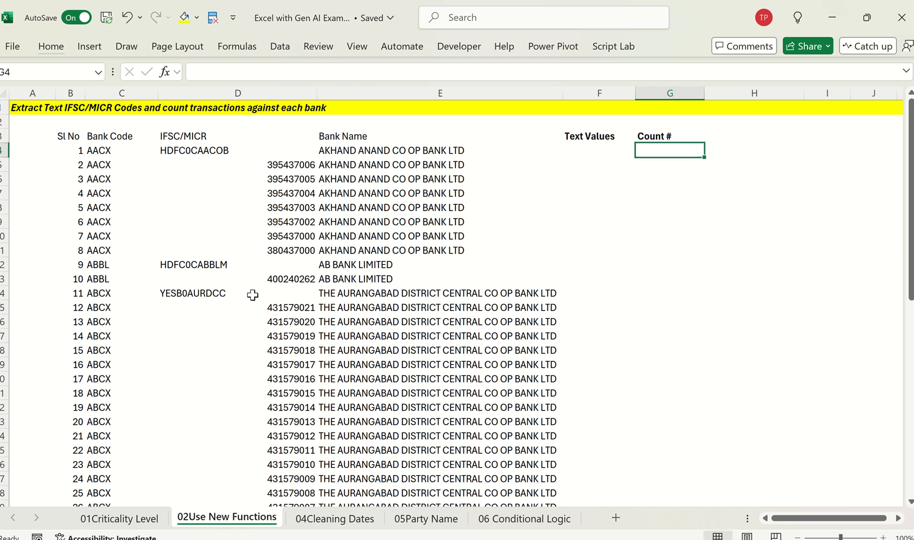
key(Up)
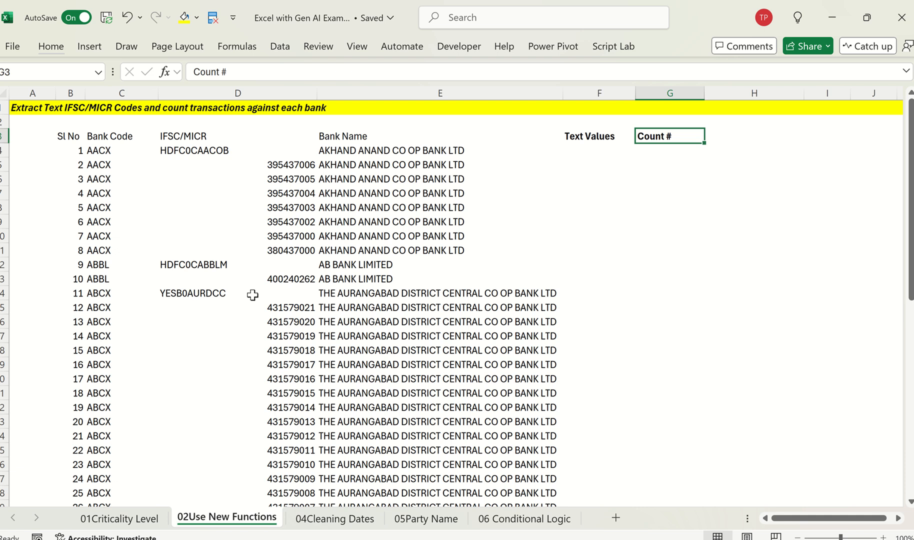
click(423, 164)
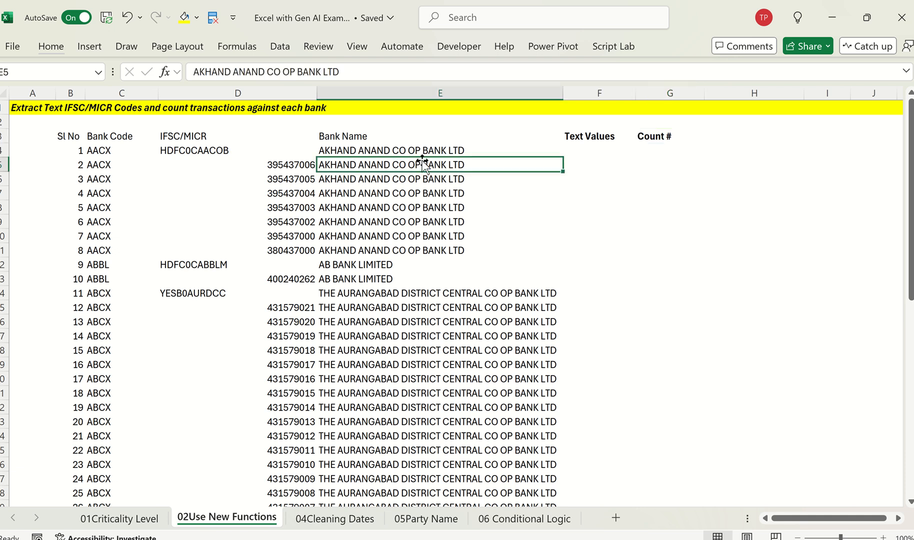
key(Up)
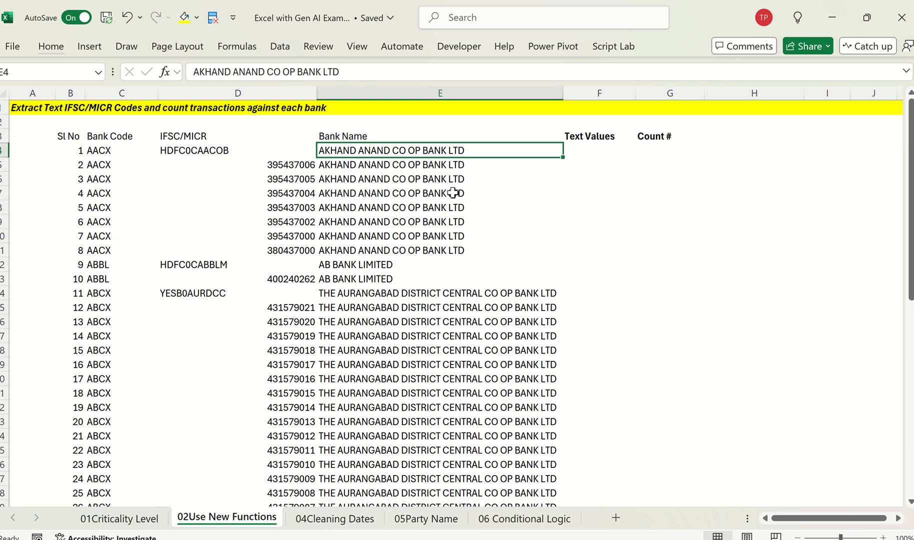
key(Right)
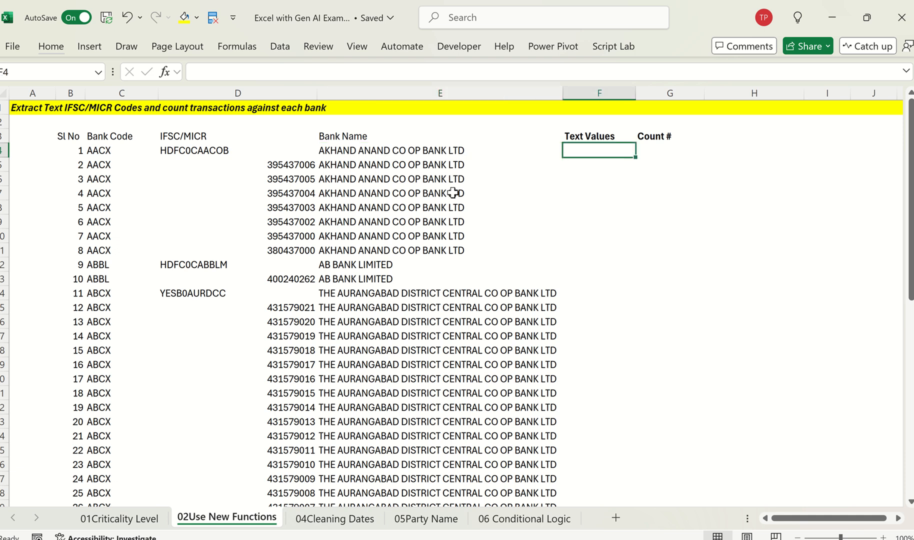
Step: Copy the task title from A1 into a new ChatGPT chat, keeping only the text and removing the attached image
click(70, 102)
key(Left)
key(ctrl+c)
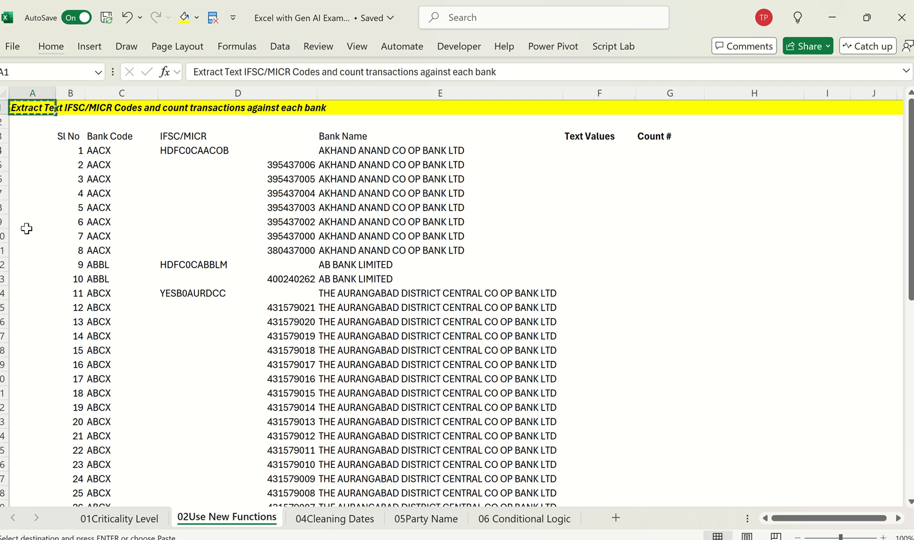
key(alt+Tab)
key(alt+Tab)
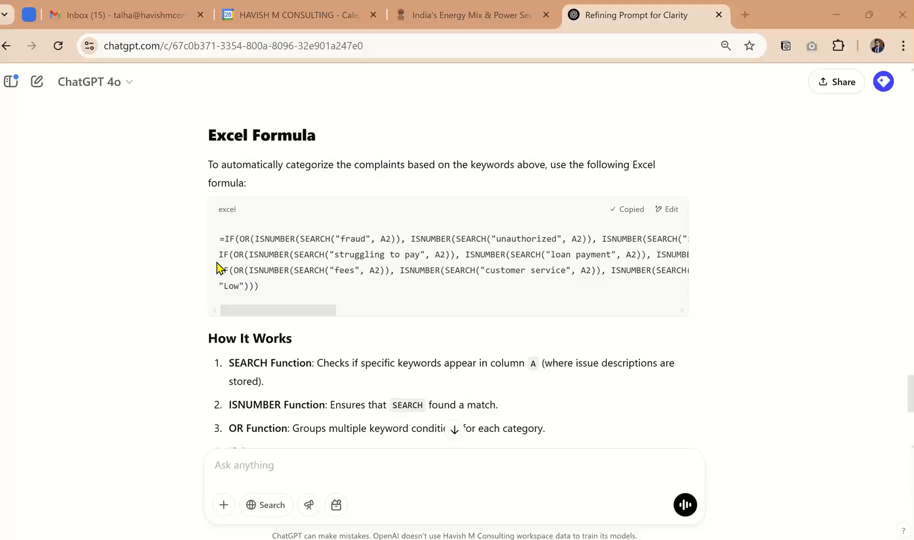
click(45, 79)
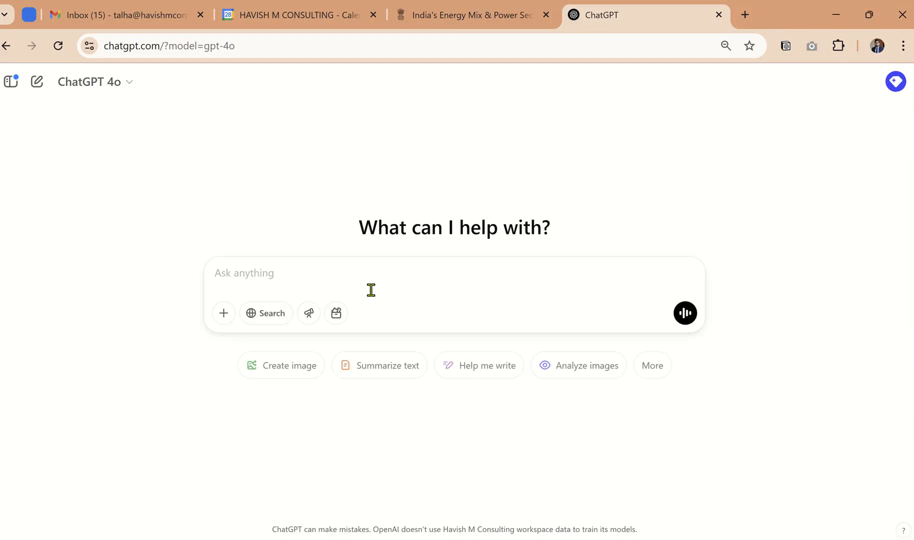
key(ctrl+v)
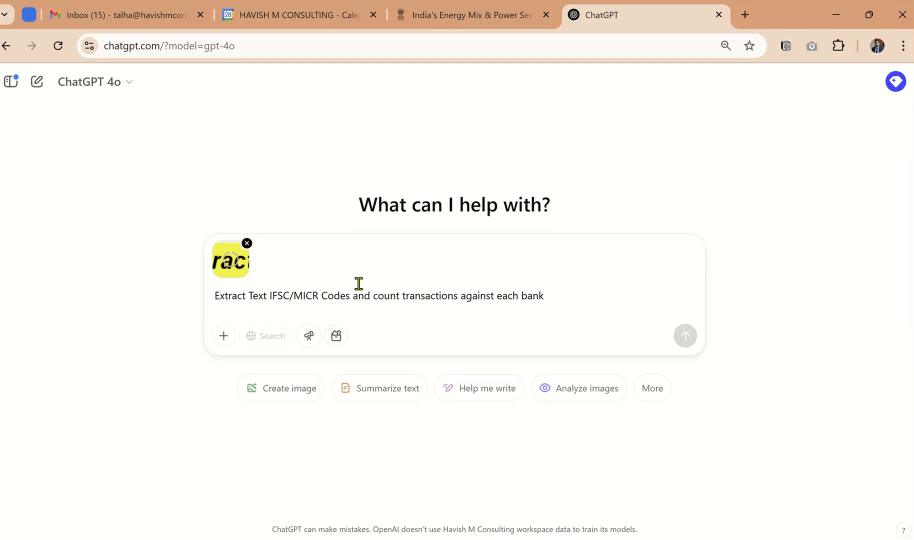
click(248, 245)
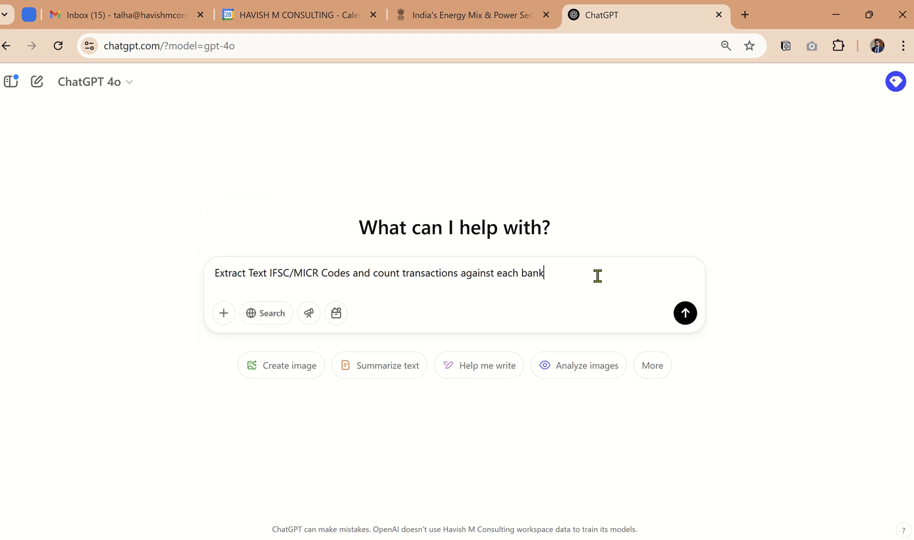
Step: Add the line "use excel" above the pasted title in the prompt, leaving room for a task line between them
click(281, 272)
key(ctrl+Left)
key(Home)
key(shift+Return)
key(Up)
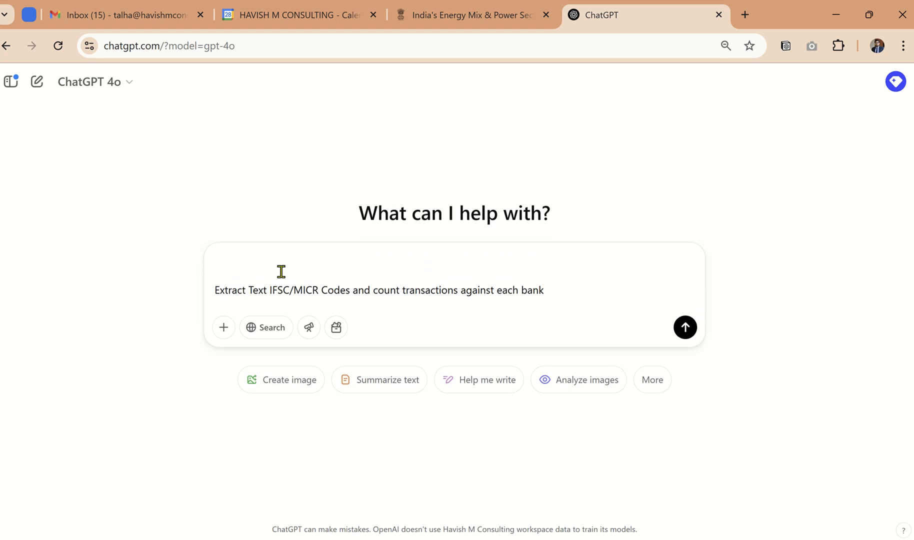
text(use ed)
key(BackSpace)
text(xcel)
key(Down)
key(shift+Return)
Step: Write the prompt line "Task 1: From D4 extract Value if it is a text else "Not Text"", checking the cell reference in Excel
text(Tas)
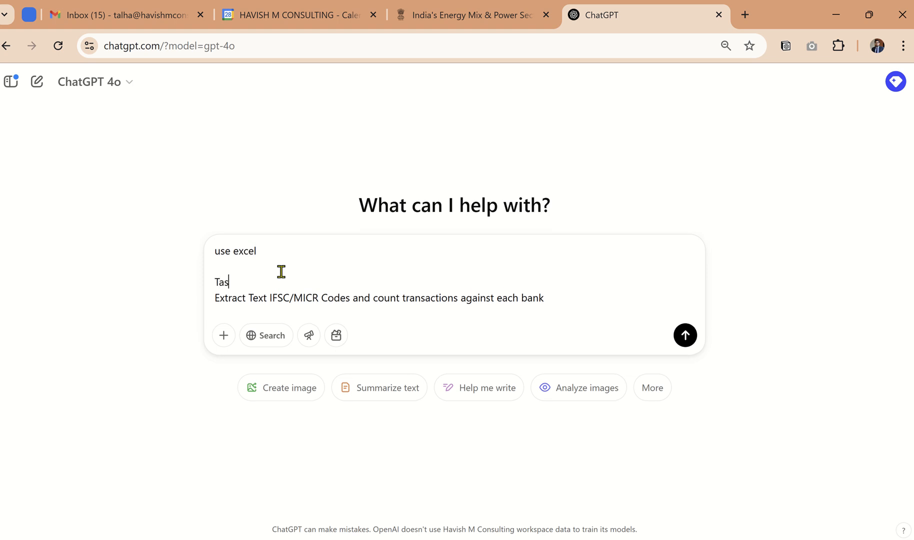
text(k 1: From Colum)
key(ctrl+BackSpace)
key(alt+Tab)
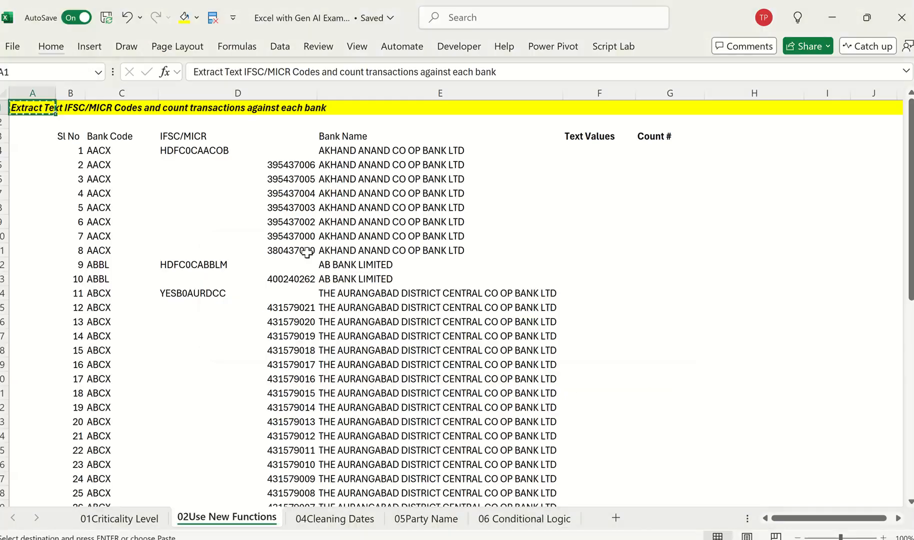
click(254, 151)
key(alt+Tab)
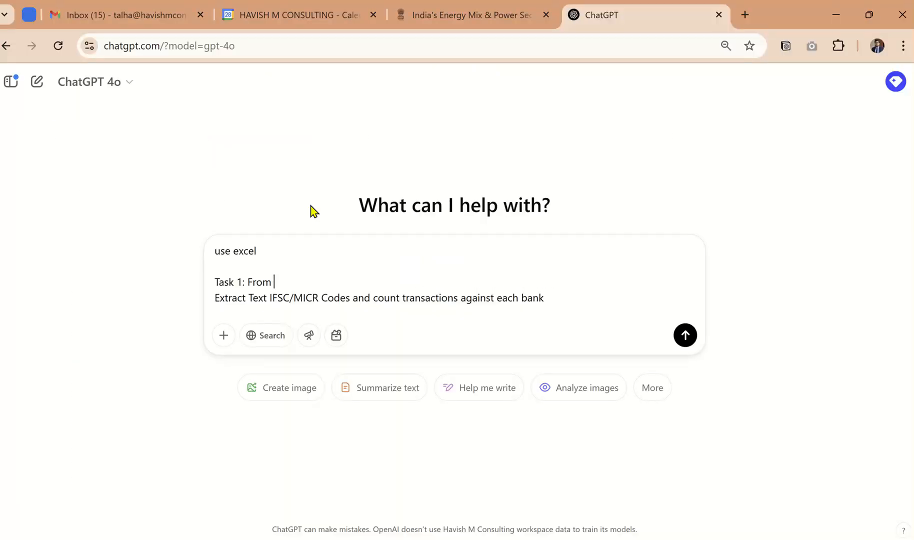
text(D4 extract Text)
key(ctrl+BackSpace)
text(Value if it )
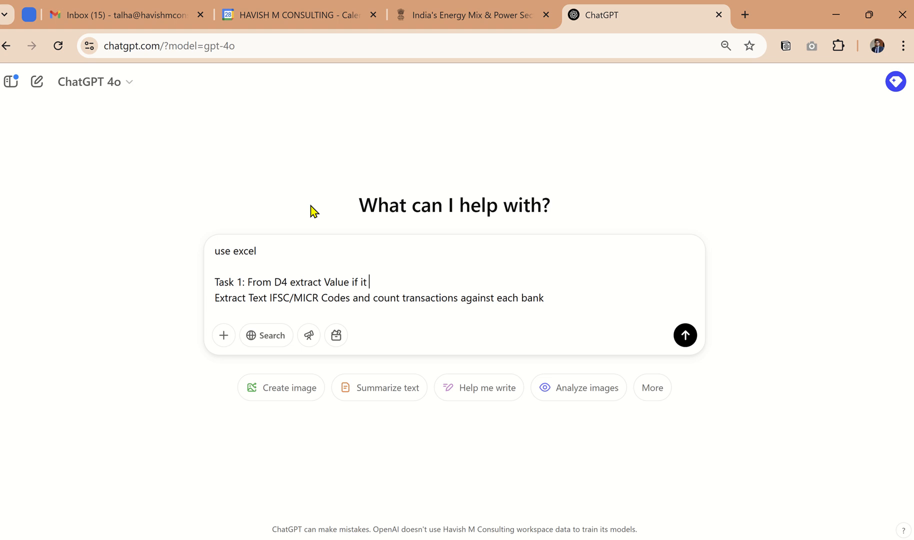
text(is a text else "Not Text")
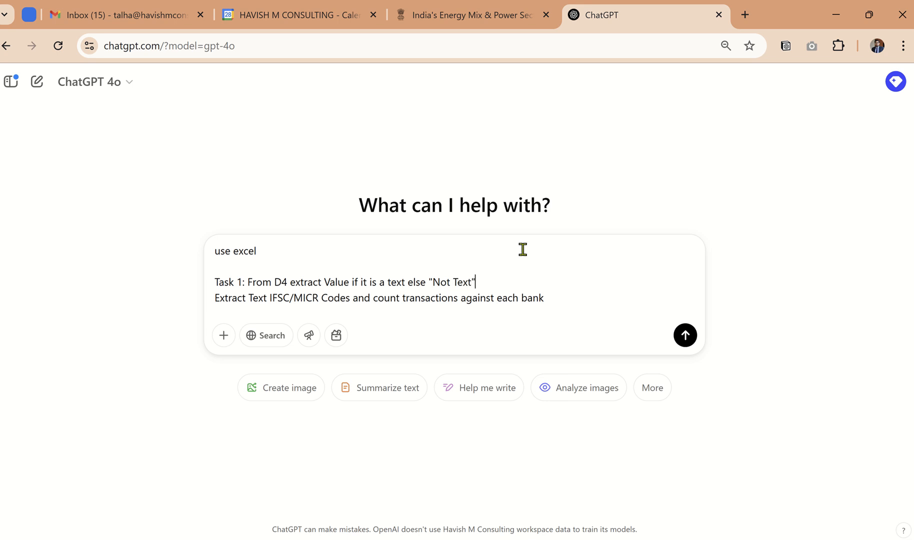
Step: Write "Task 2: From E4 - count the instance for each occurance of a value" before the pasted title, checking the Bank Name column in Excel
click(249, 297)
text(Task 2:)
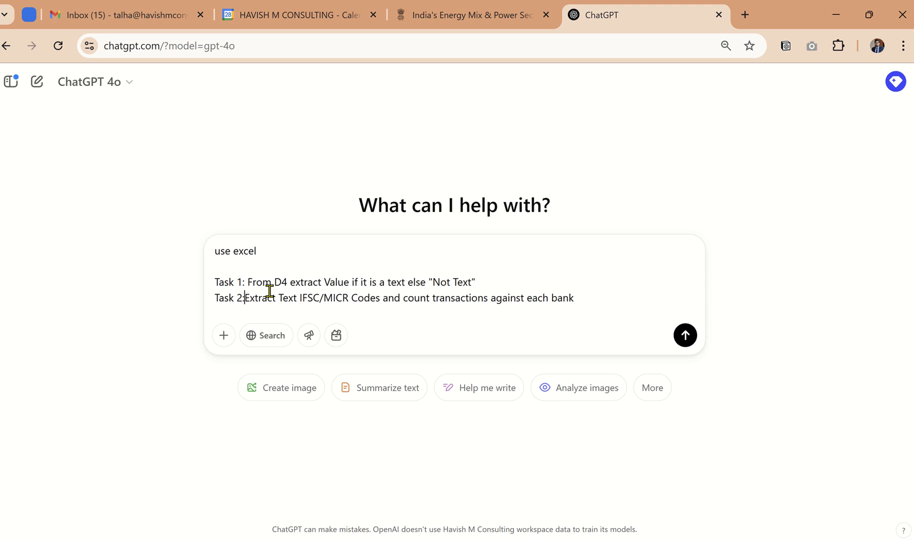
key(alt+Tab)
click(484, 165)
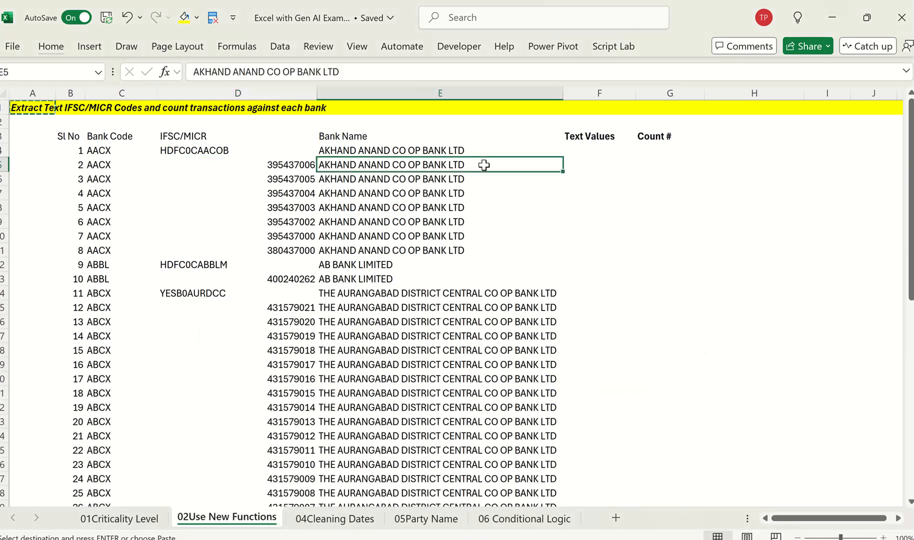
key(alt+Tab)
text(I)
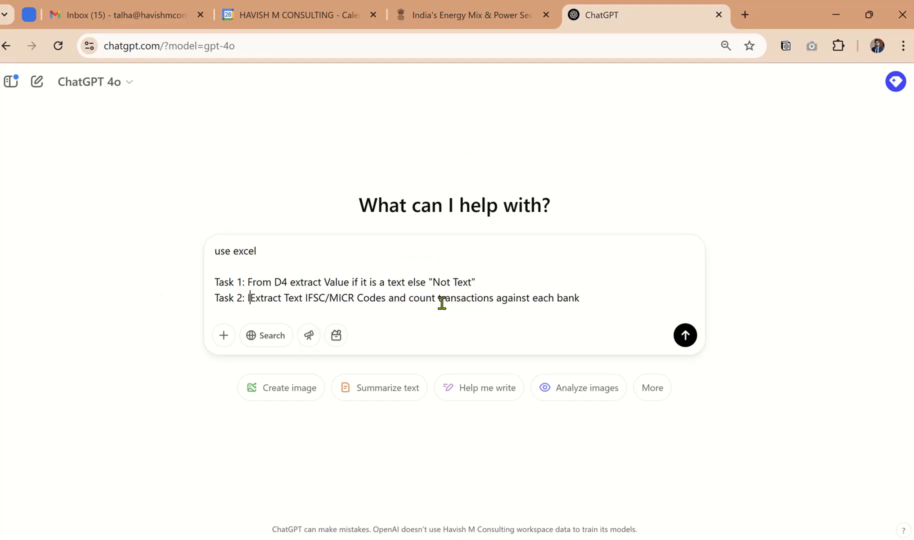
text(n)
key(BackSpace)
key(BackSpace)
text(From E4)
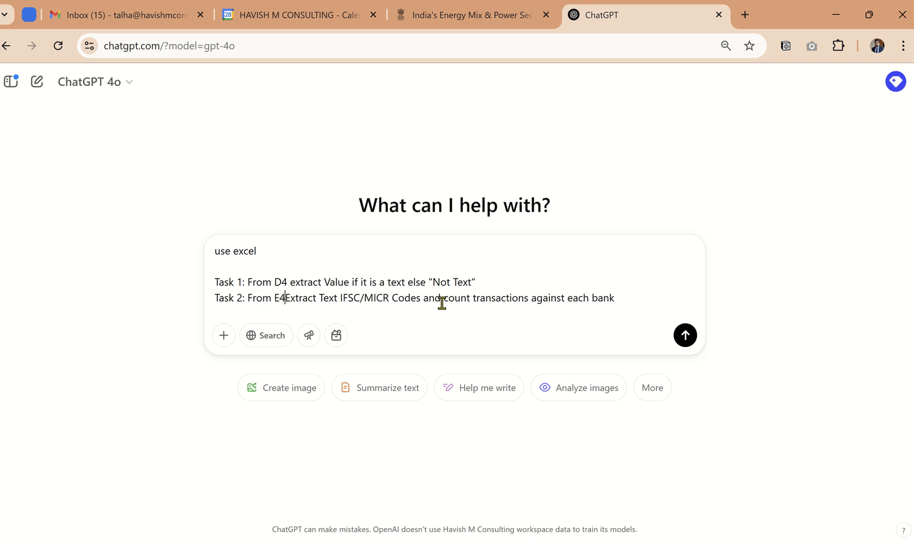
text( - count)
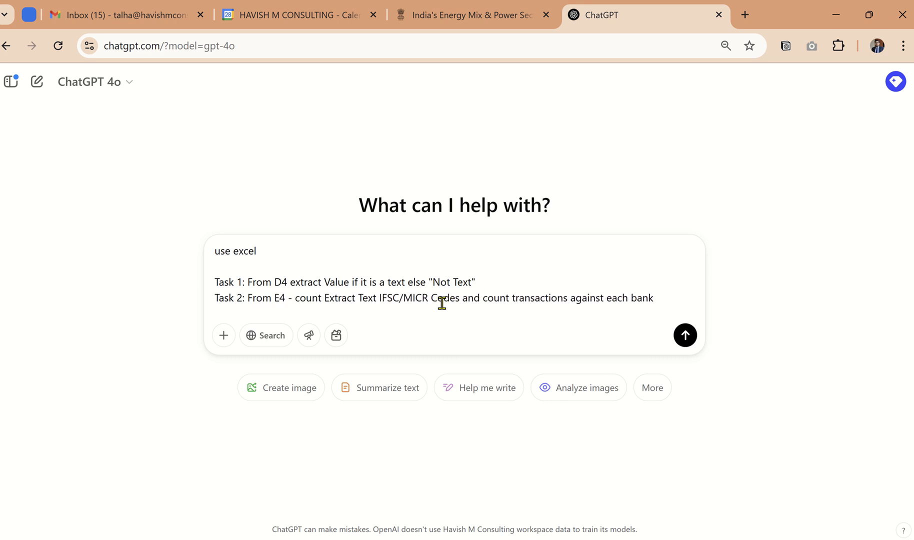
text(instance for e)
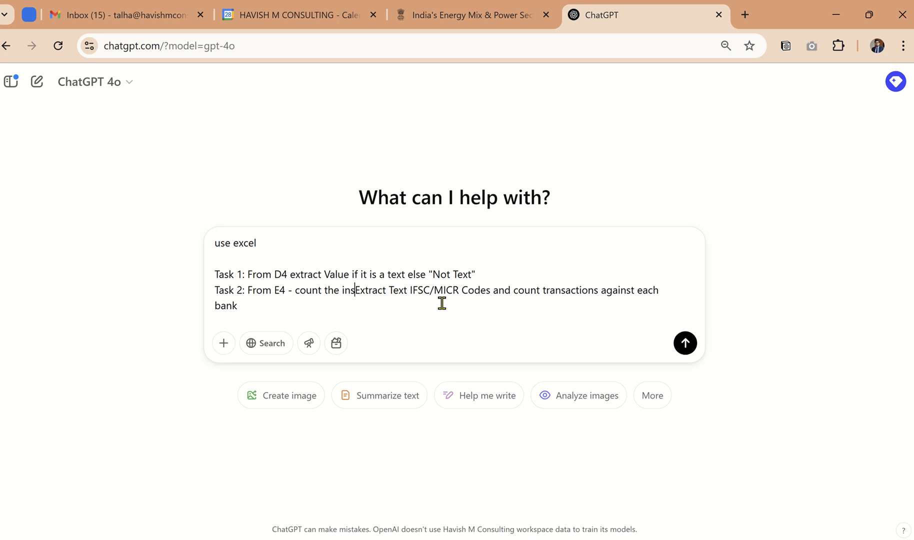
text(ach )
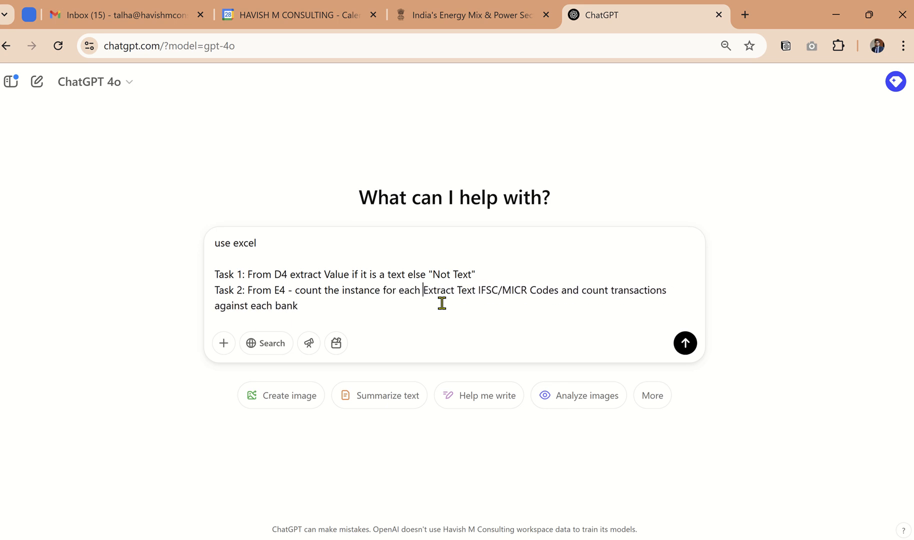
text(occurance of a v)
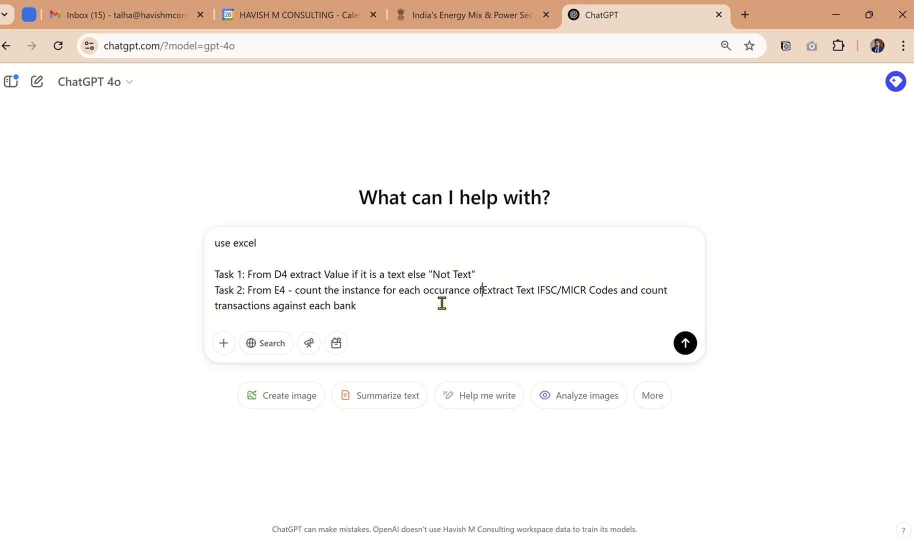
text(alue)
Step: Delete the leftover pasted title after the Task 2 text and submit the prompt
key(ctrl+shift+End)
key(Delete)
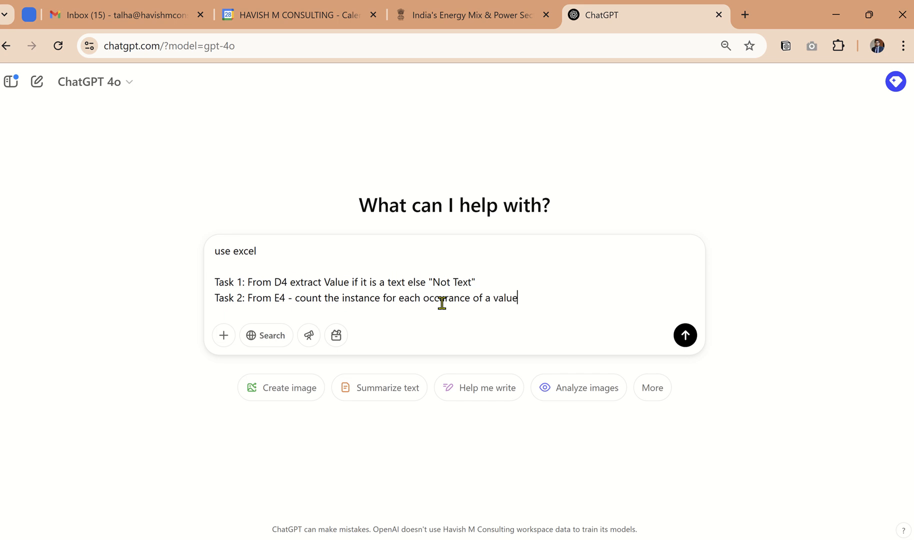
click(685, 342)
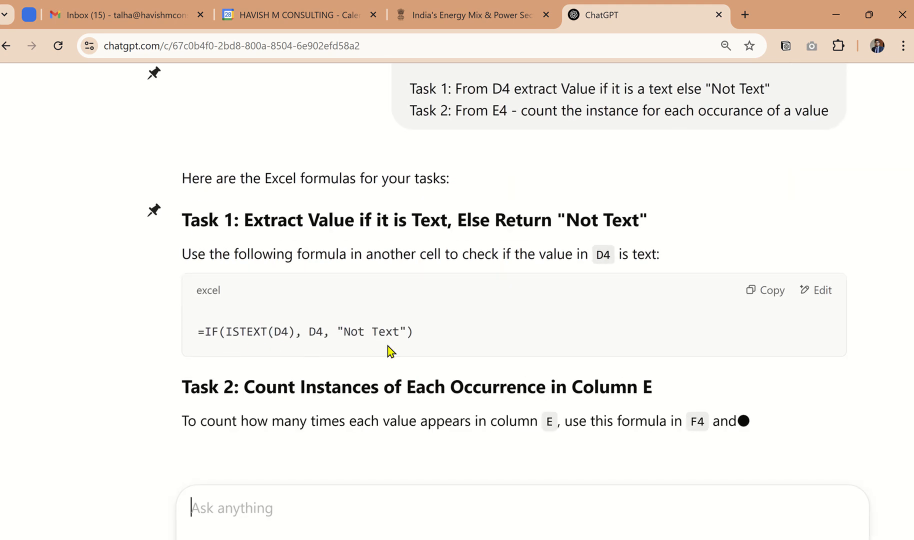
Step: Copy the Task 1 formula =IF(ISTEXT(D4), D4, "Not Text") from ChatGPT into the first Text Values cell, F4, in Excel
click(616, 311)
key(alt+Tab)
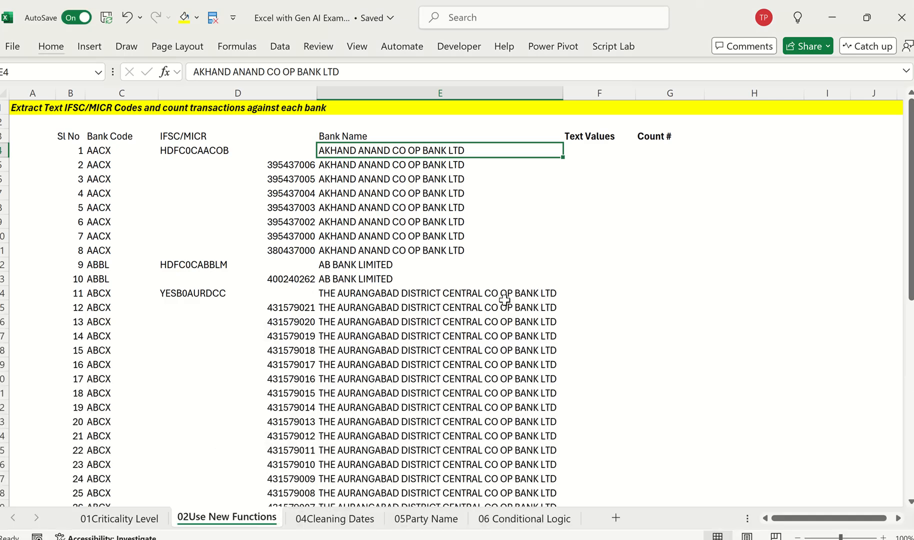
click(583, 150)
key(F2)
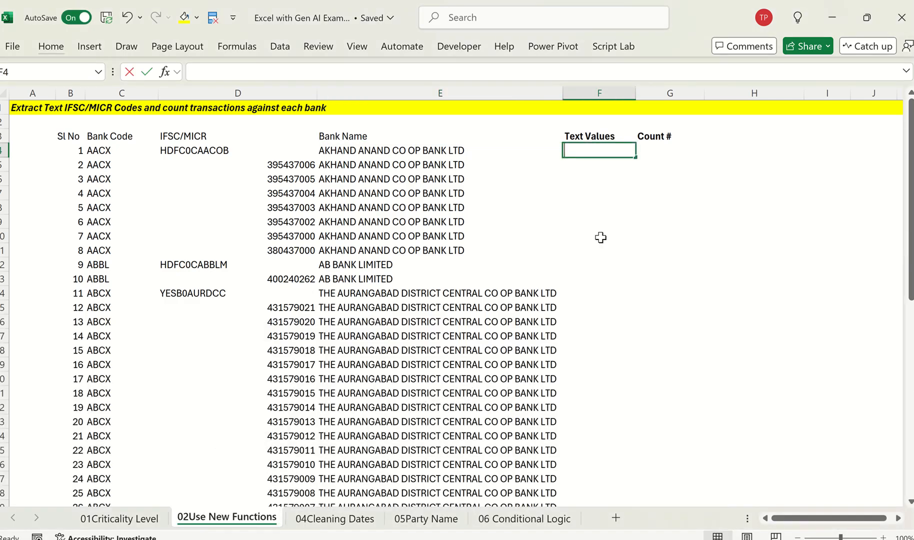
key(ctrl+v)
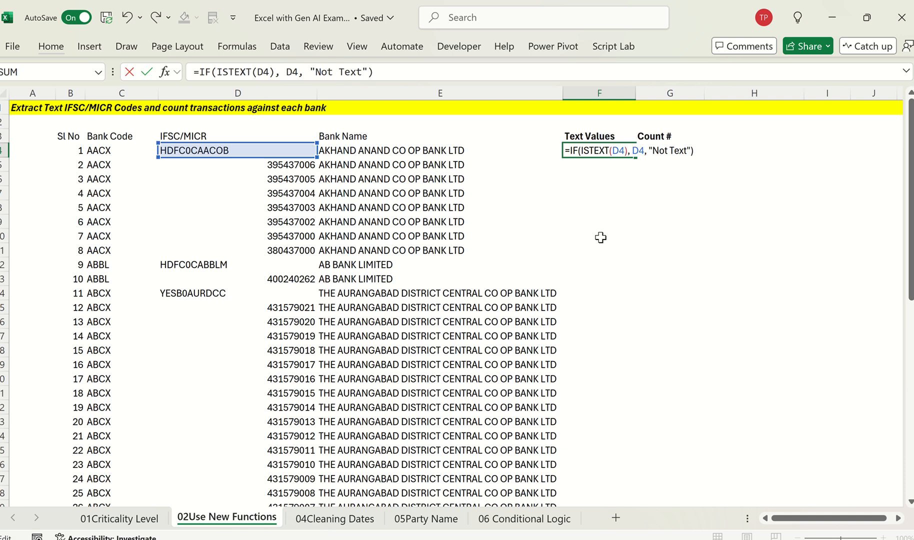
key(Return)
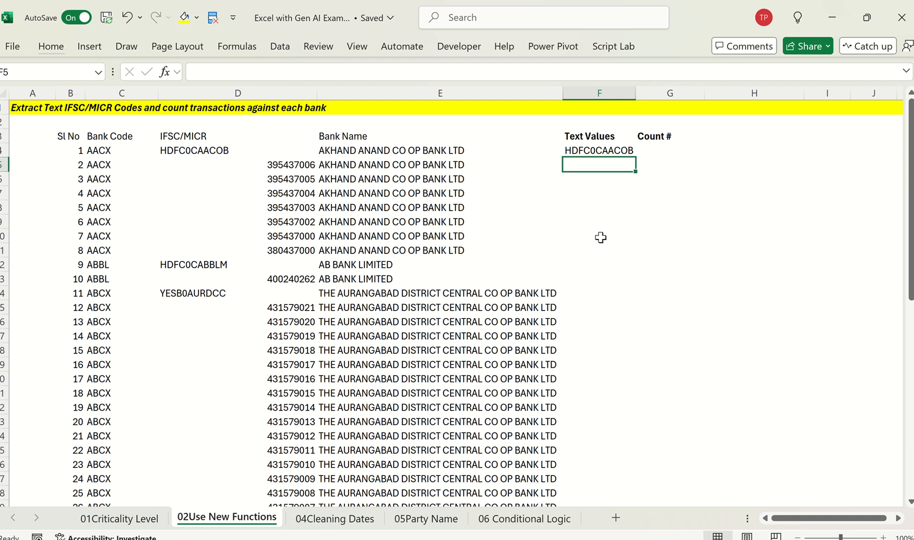
Step: Fill the Text Values formula from F4 down to the last data row and check it against the IFSC/MICR codes
key(Up)
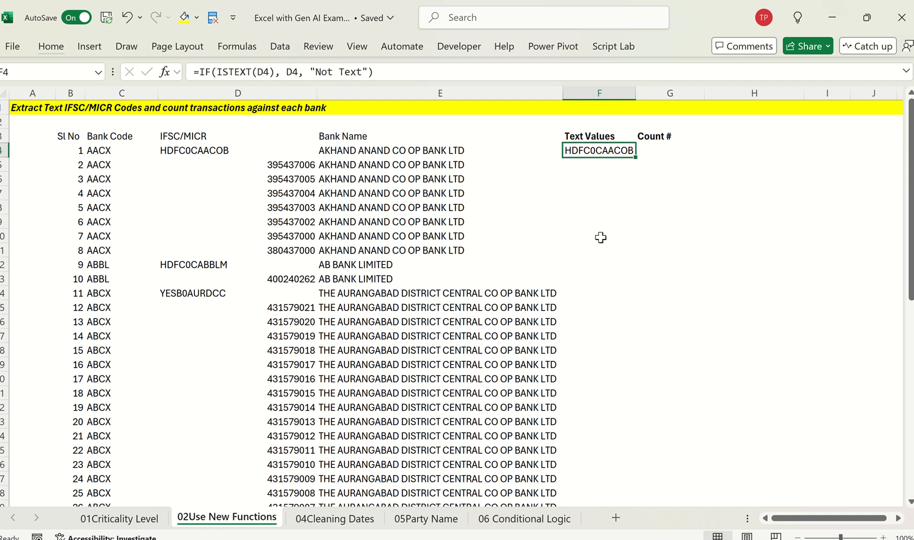
double_click(636, 158)
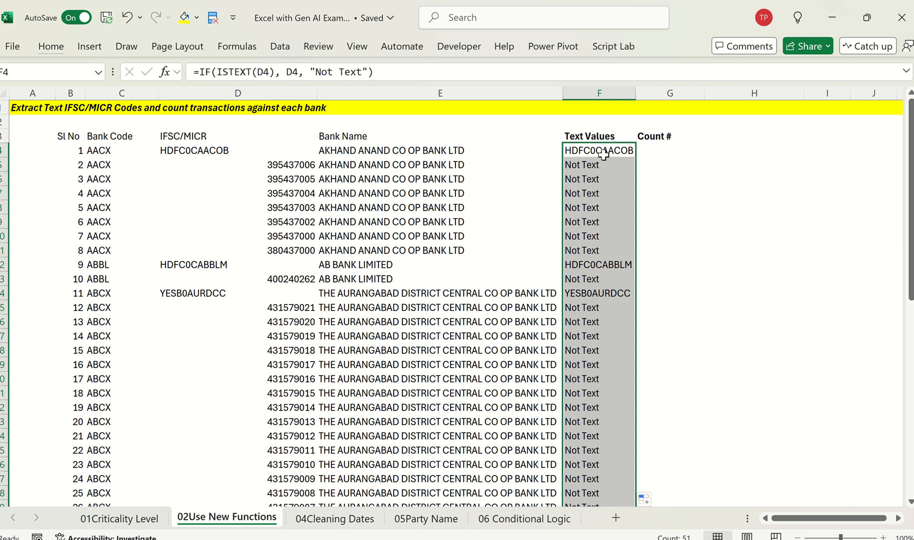
click(605, 155)
scroll(581, 242, down, 9)
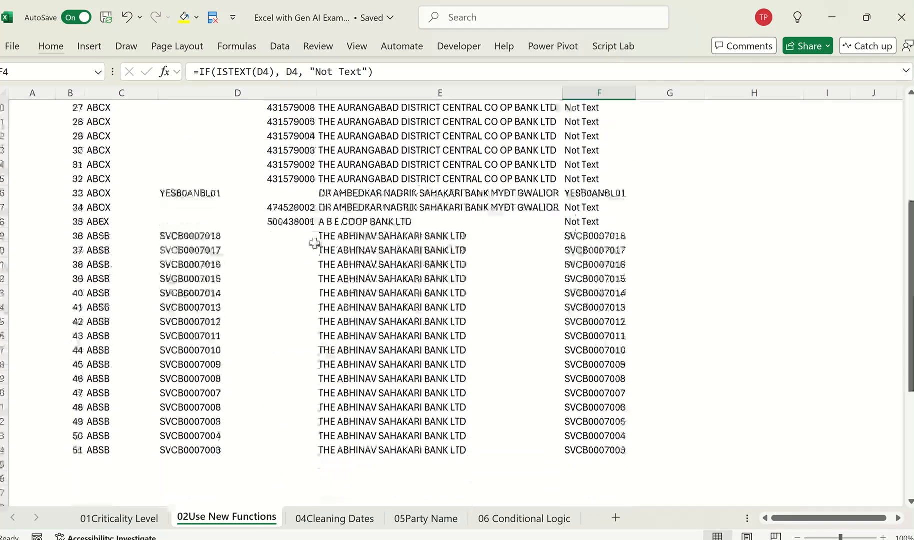
click(247, 205)
click(584, 199)
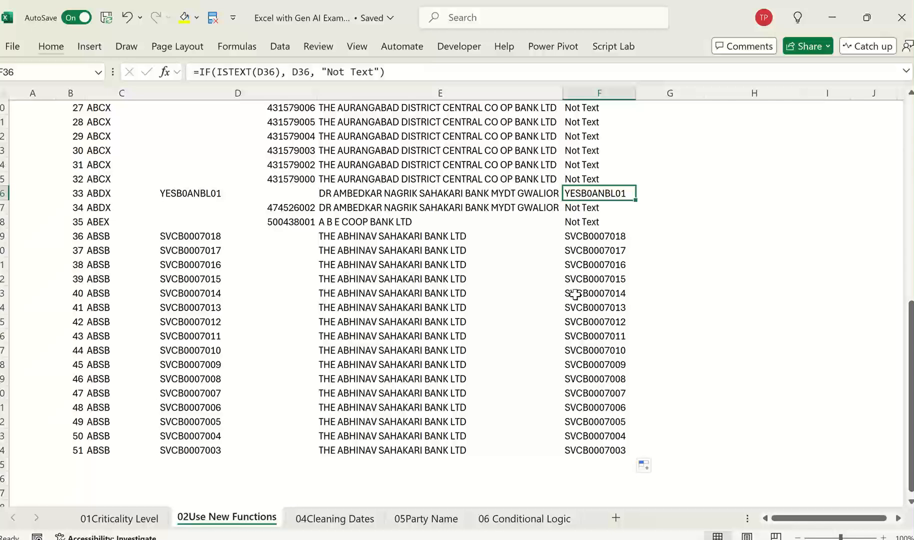
scroll(576, 294, down, 1)
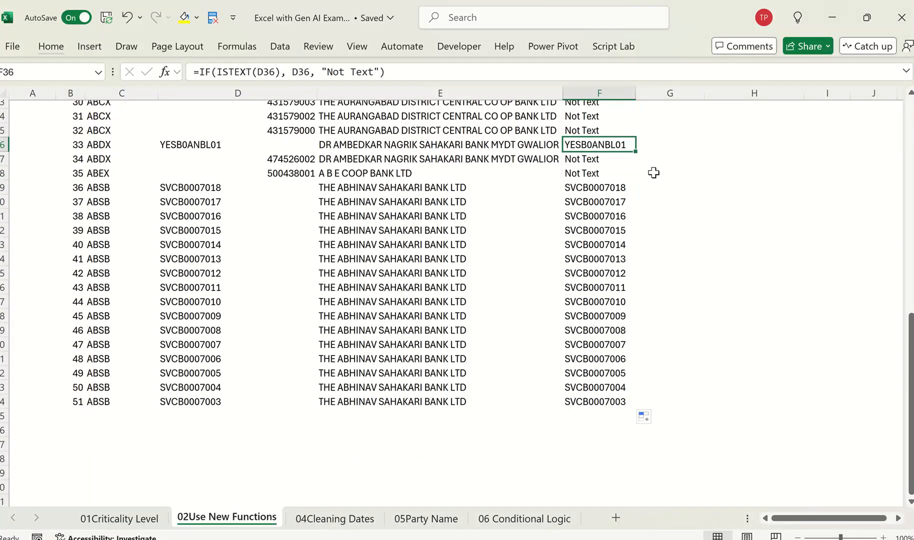
click(625, 175)
Step: Try the Task 2 formula =COUNTIF(E:E, E4) from ChatGPT in the first Count # cell, G4, in Excel
key(ctrl+Up)
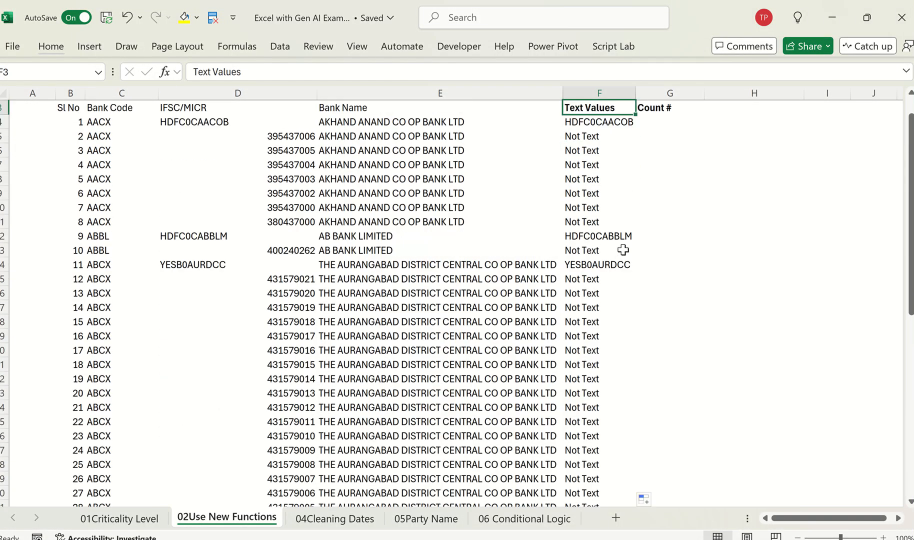
key(Down)
key(Right)
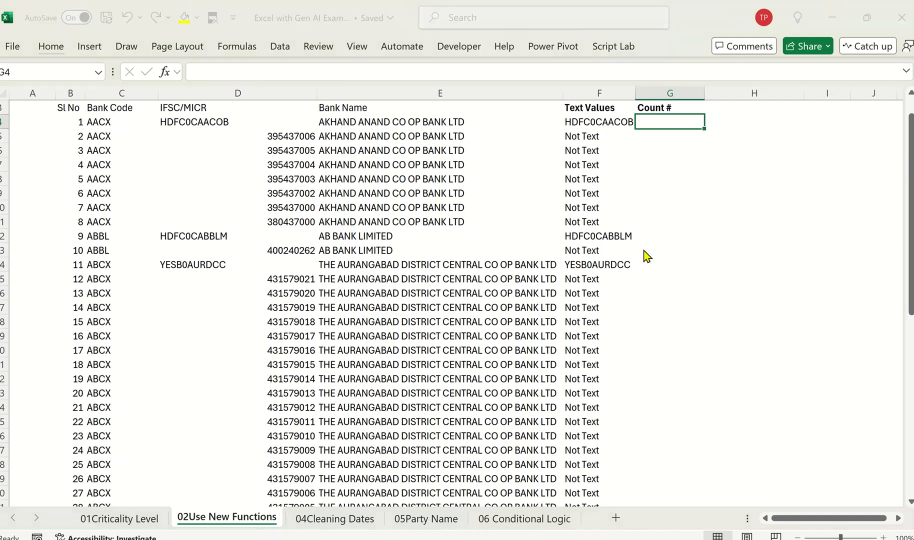
key(alt+Tab)
scroll(527, 306, down, 3)
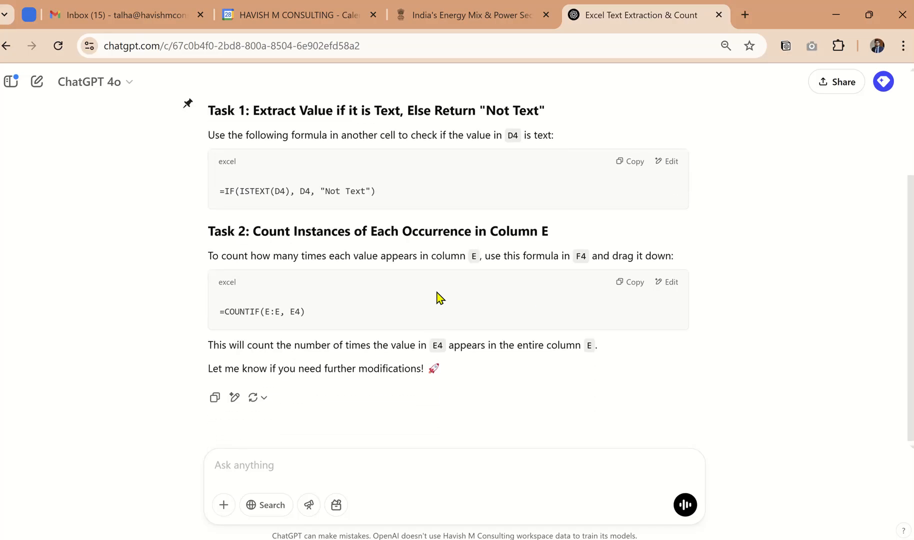
drag(282, 256, 522, 257)
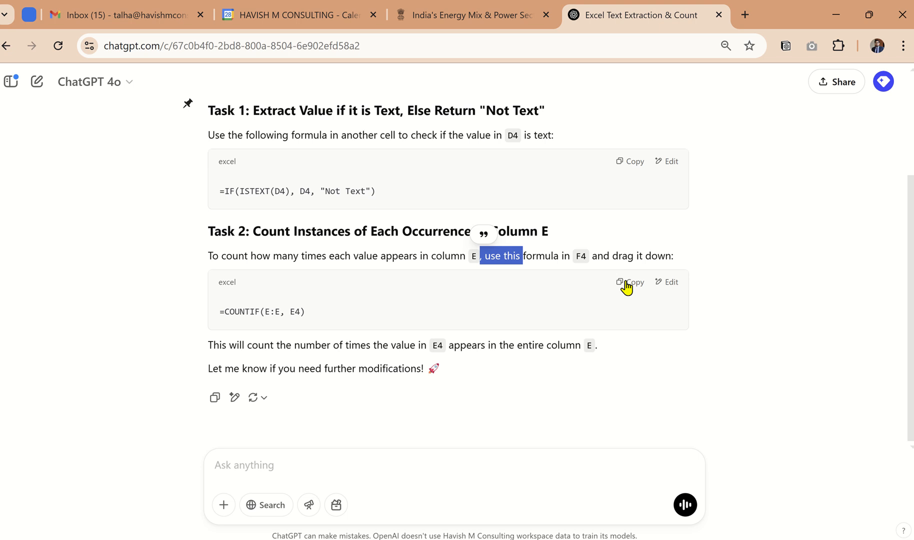
click(626, 283)
key(alt+Tab)
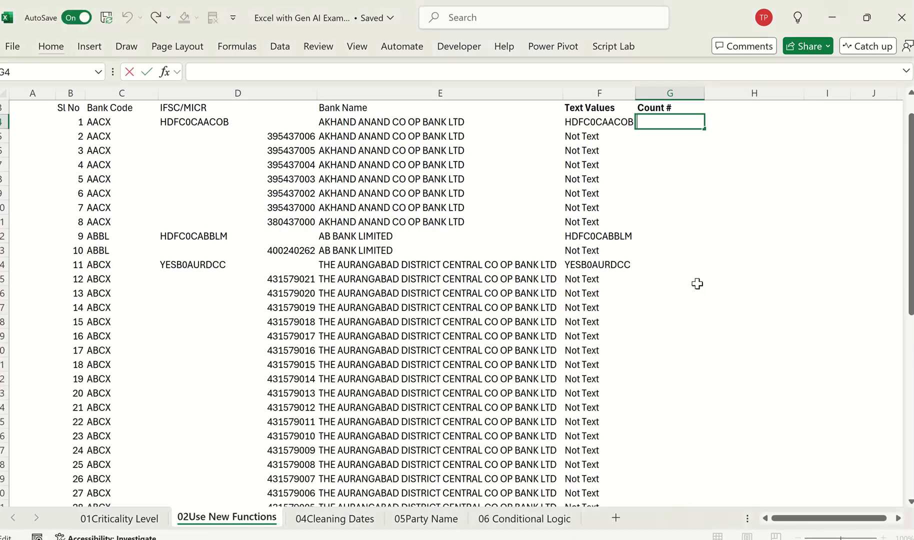
key(ctrl+v)
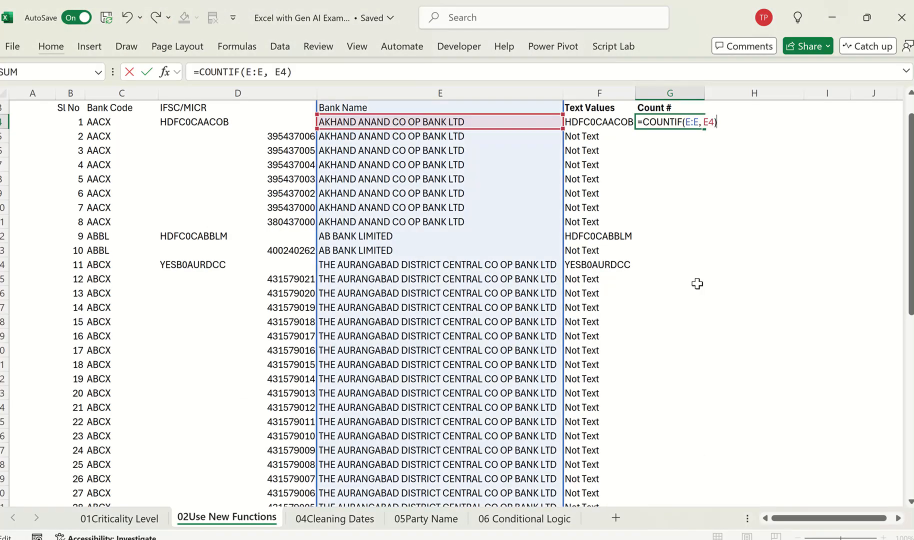
key(Return)
Step: Fill the COUNTIF formula from G4 down through G7 as a trial
key(Up)
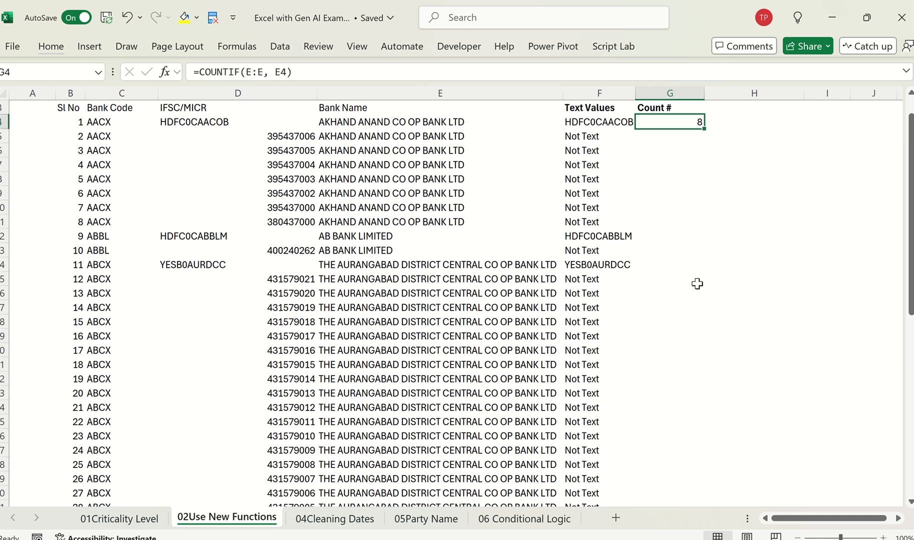
key(shift+Down)
key(shift+Down)
key(shift+Down)
key(ctrl+d)
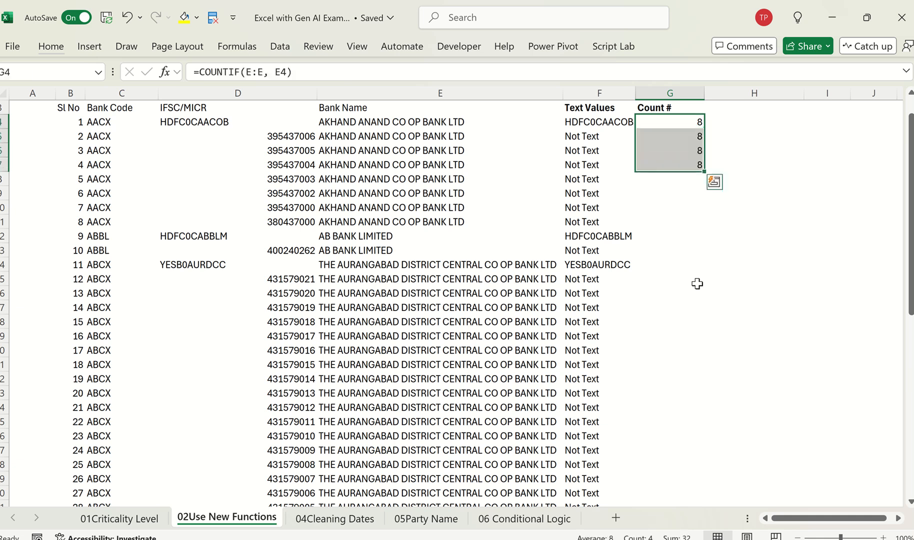
Step: Inspect the references of the COUNTIF formulas in G4 and G5 and the rows repeating the first bank name, E4:E11
scroll(697, 284, up, 1)
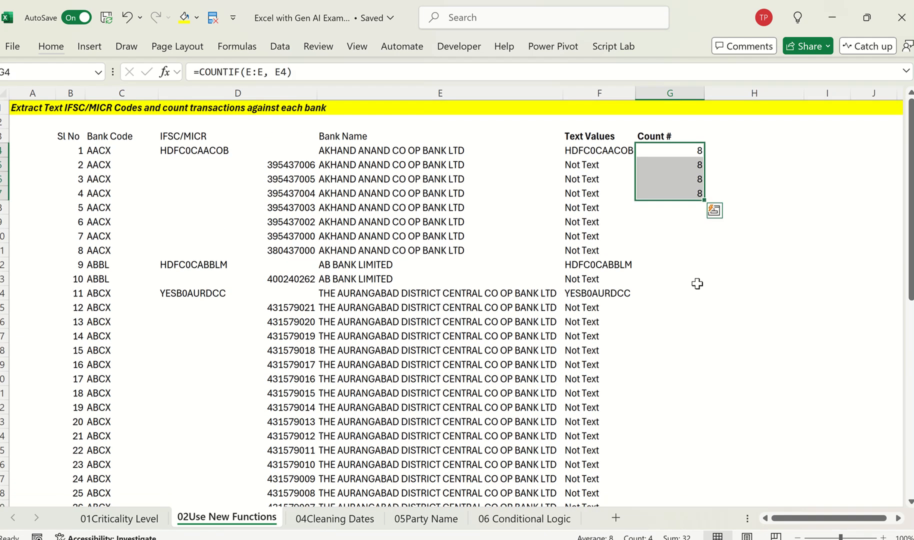
key(Up)
key(Down)
key(F2)
key(Escape)
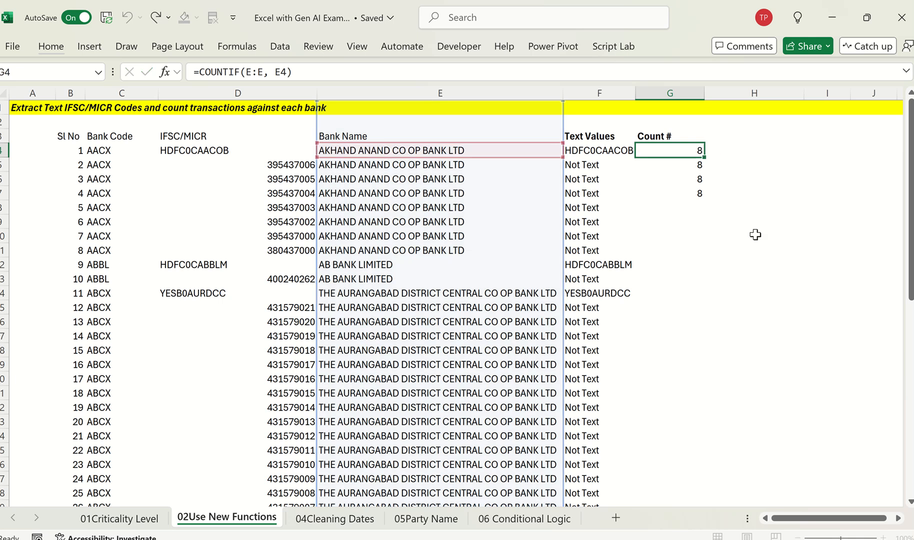
key(Down)
key(F2)
key(Escape)
key(Up)
key(F2)
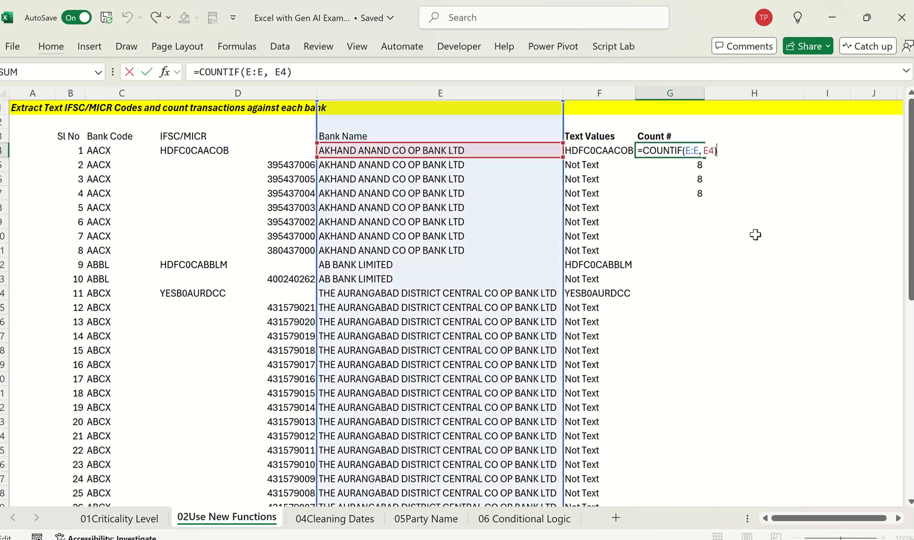
key(Escape)
click(497, 157)
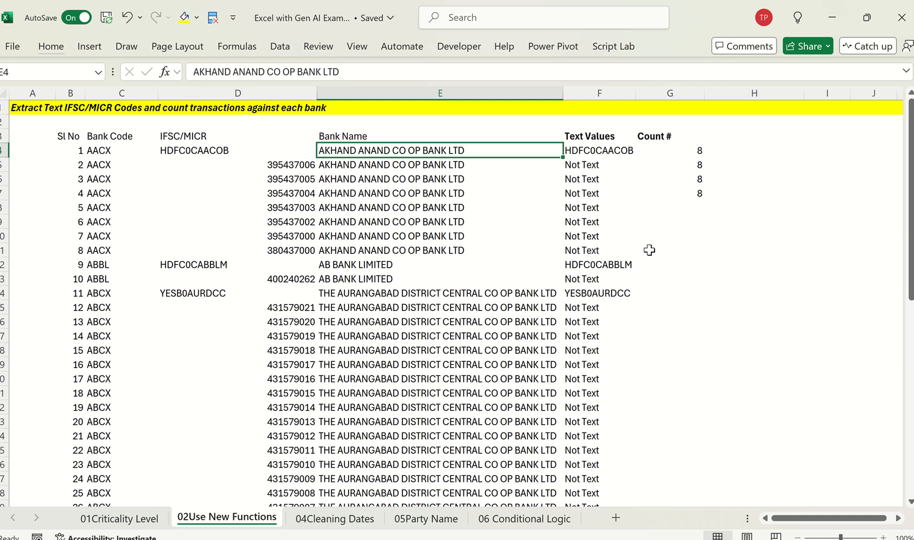
key(shift+Down)
key(shift+Down)
key(shift+Down)
key(shift+Down)
key(shift+Down)
key(shift+Down)
key(shift+Down)
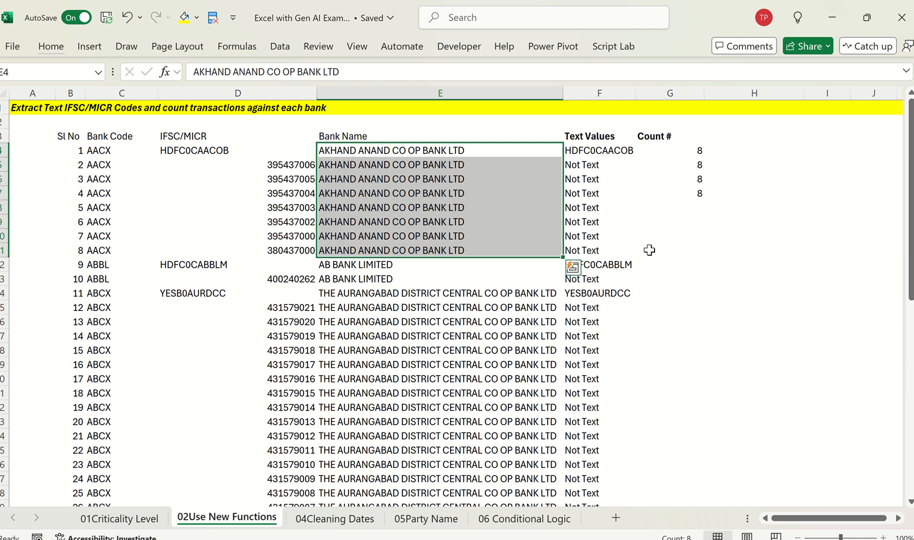
Step: Clear the trial counts from G4:G7
key(Right)
key(Right)
key(shift+Down)
key(shift+Down)
key(shift+Down)
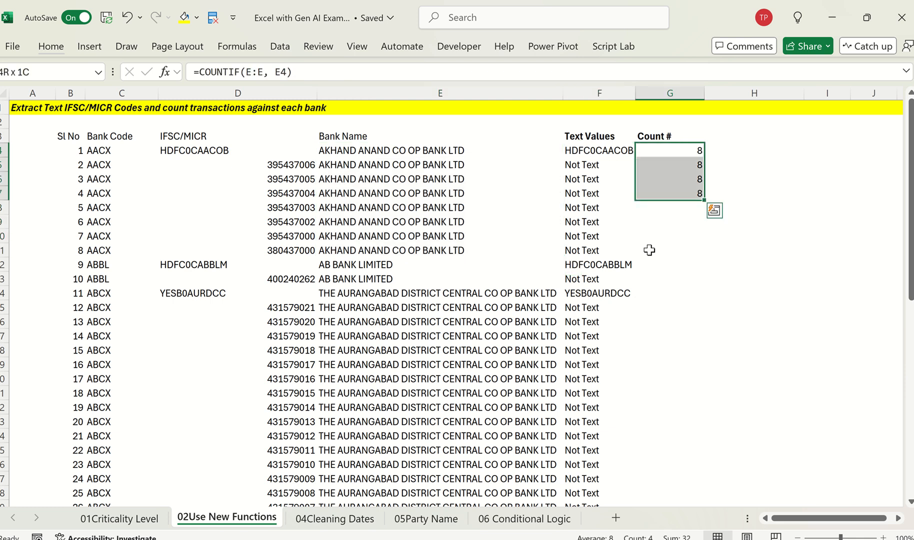
Step: Switch to ChatGPT, reopen the submitted prompt for editing and insert "instance wise count" after "From E4 -" in Task 2
key(alt+Tab)
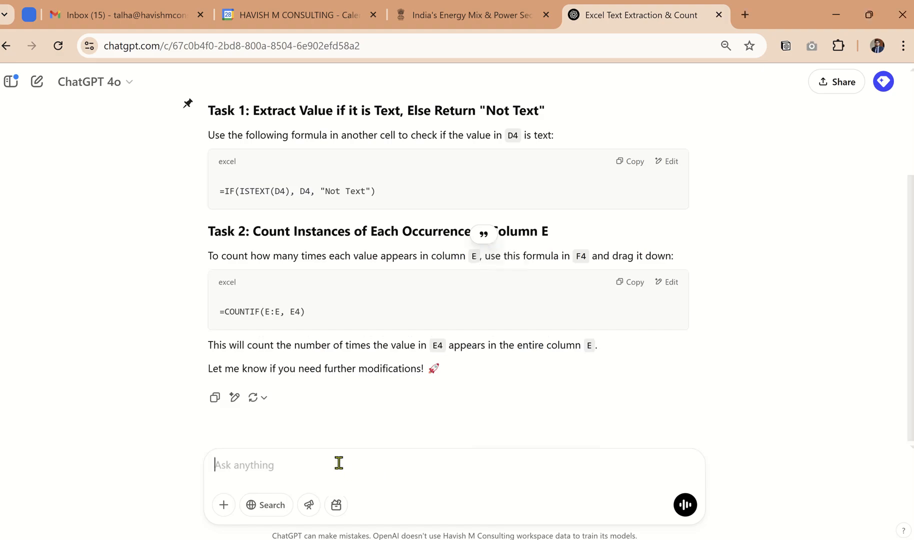
scroll(440, 369, up, 3)
click(347, 133)
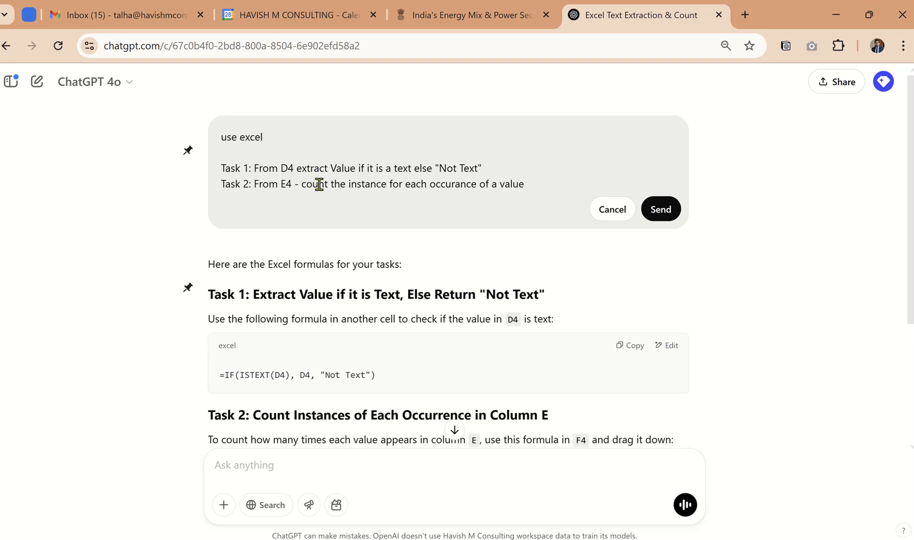
text(instance wise f)
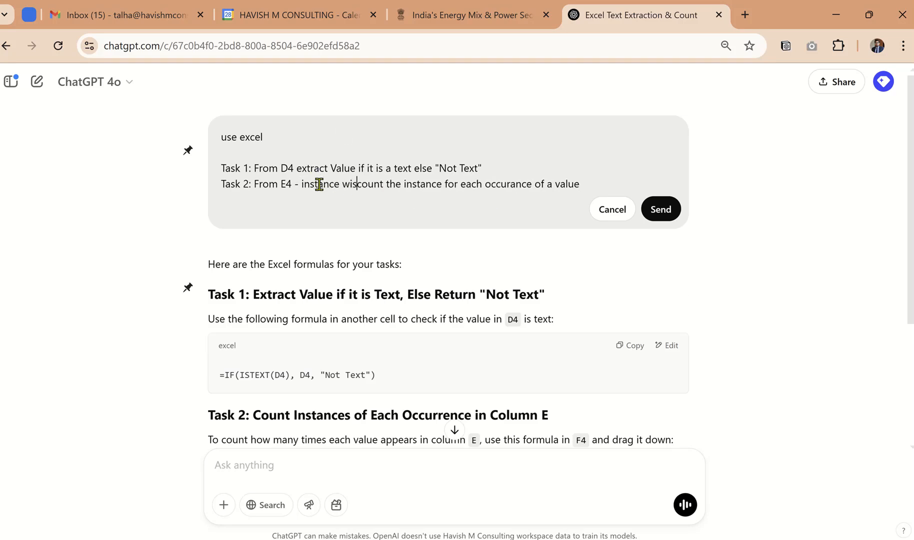
key(BackSpace)
text(count)
Step: Remove the old "count the instance" wording from the Task 2 line and resubmit the edited prompt
key(ctrl+shift+Right)
key(ctrl+shift+Right)
key(ctrl+shift+Right)
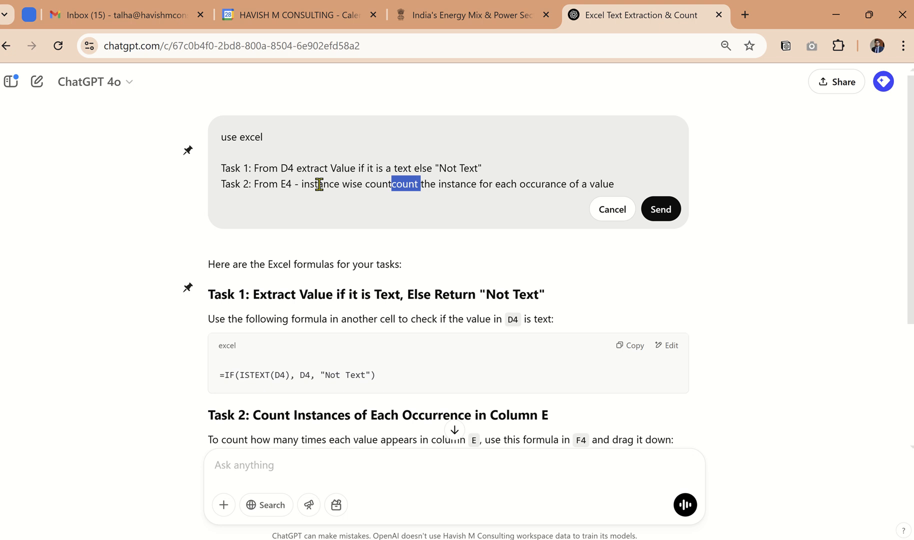
key(BackSpace)
key(Tab)
key(Tab)
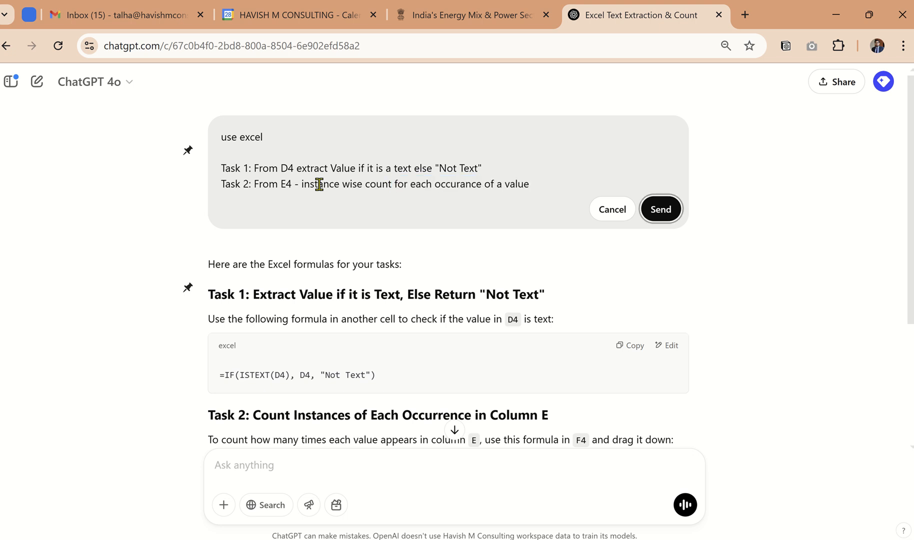
key(Return)
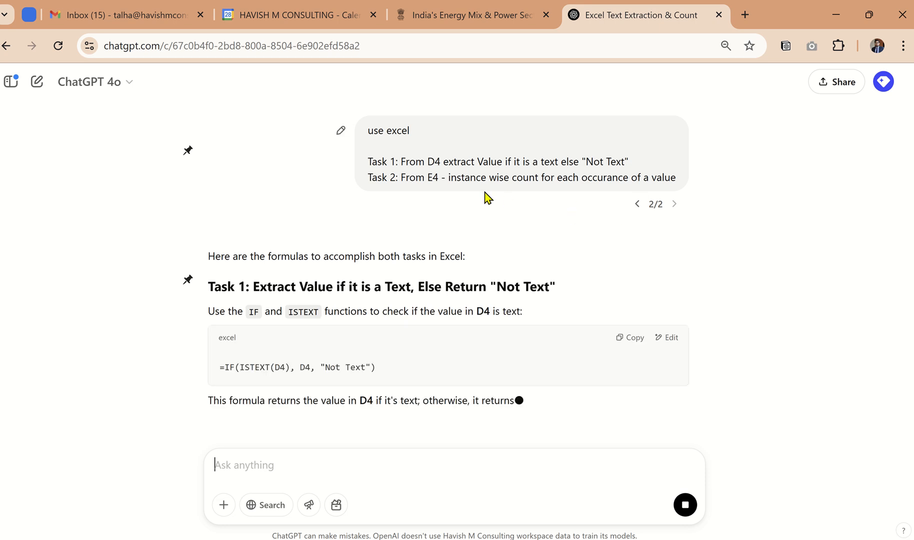
Step: Copy the revised Task 2 formula =COUNTIF($E$4:E4, E4) from ChatGPT into G4 under Count # in Excel
scroll(540, 220, down, 2)
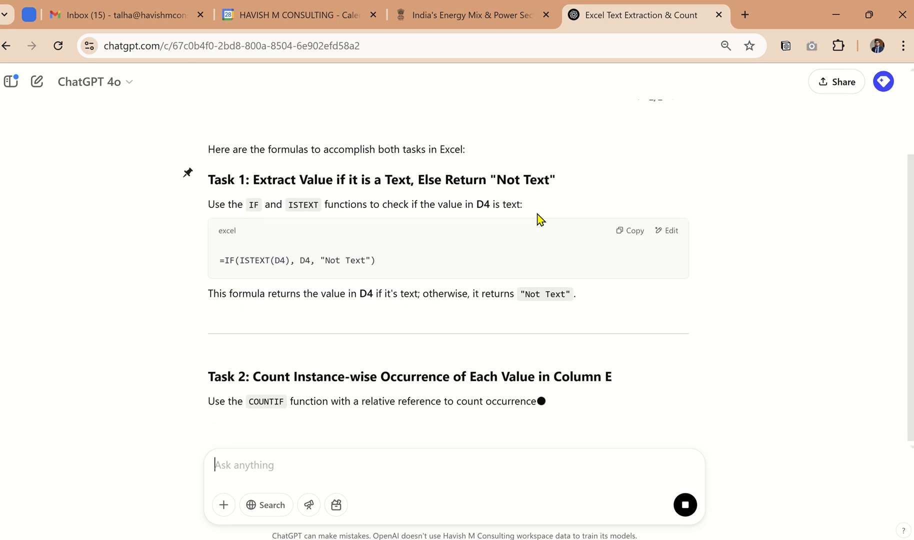
scroll(461, 279, down, 3)
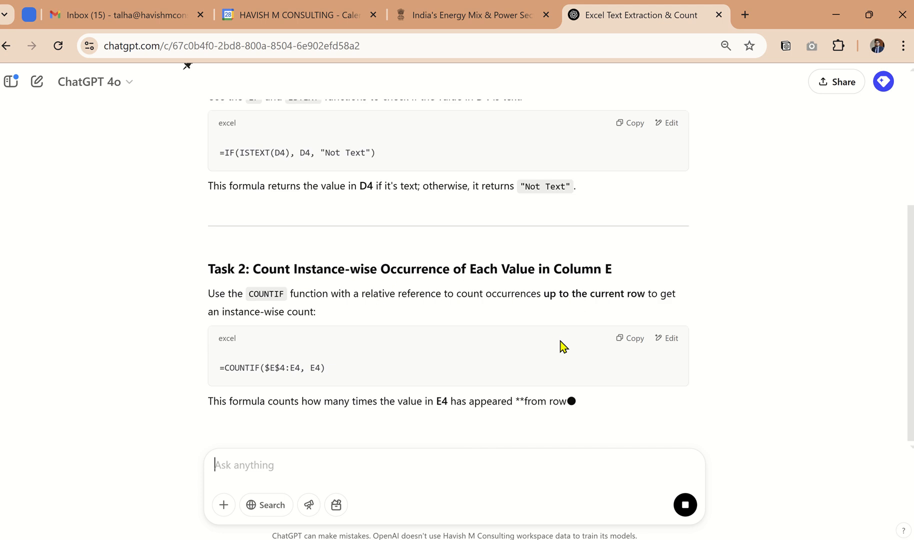
scroll(540, 312, down, 2)
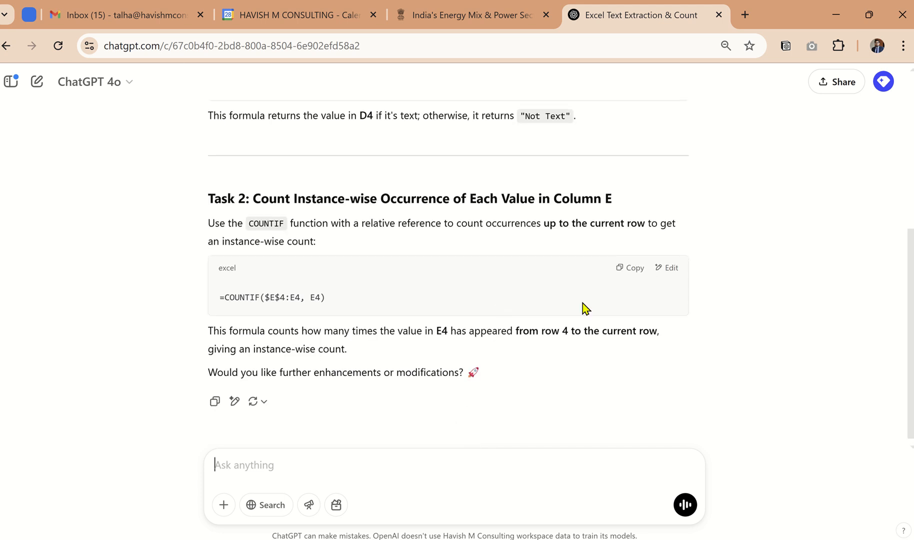
click(619, 271)
key(alt+Tab)
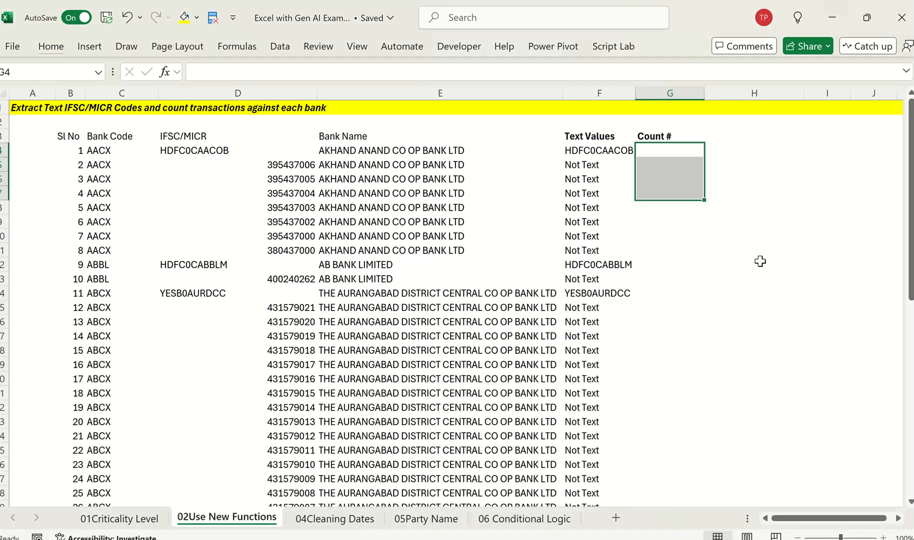
key(F2)
key(ctrl+v)
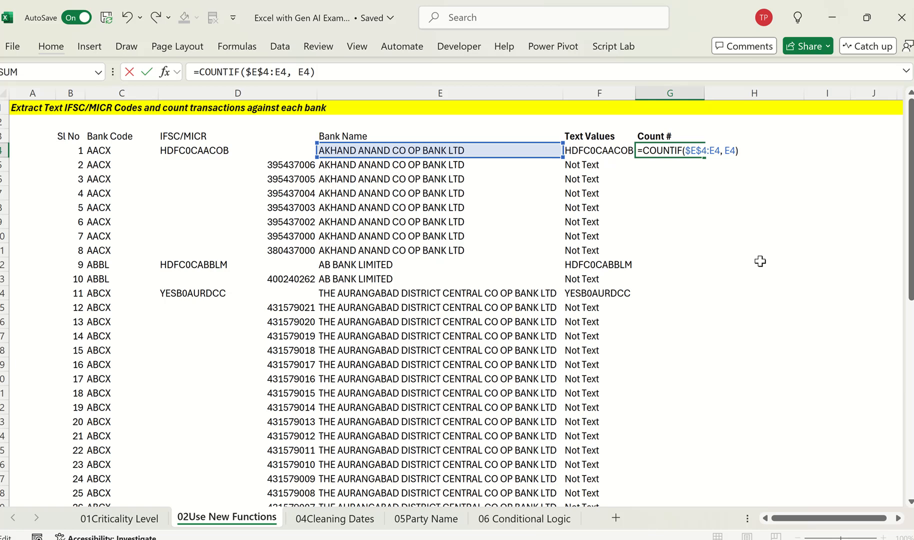
key(ctrl+Return)
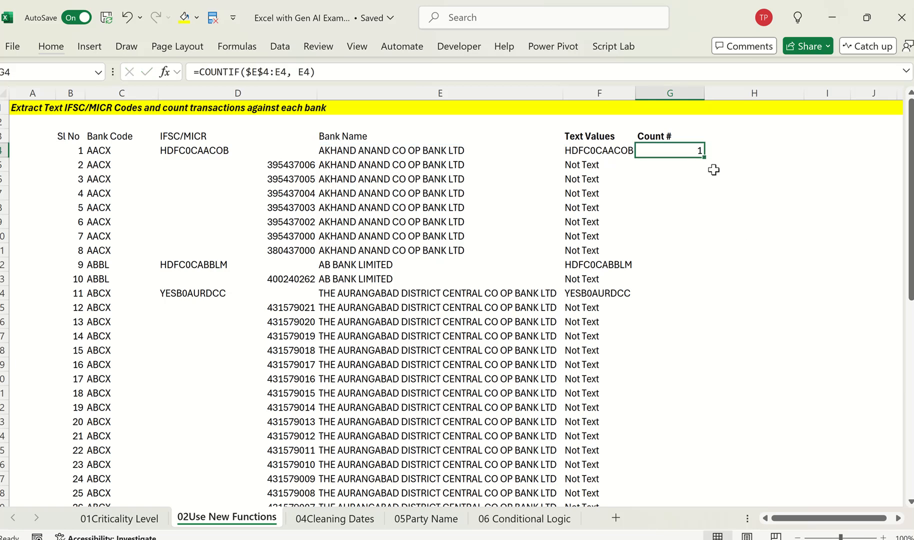
Step: Fill the COUNTIF formula from G4 down the Count # column to the last transaction row
drag(704, 157, 705, 158)
double_click(704, 157)
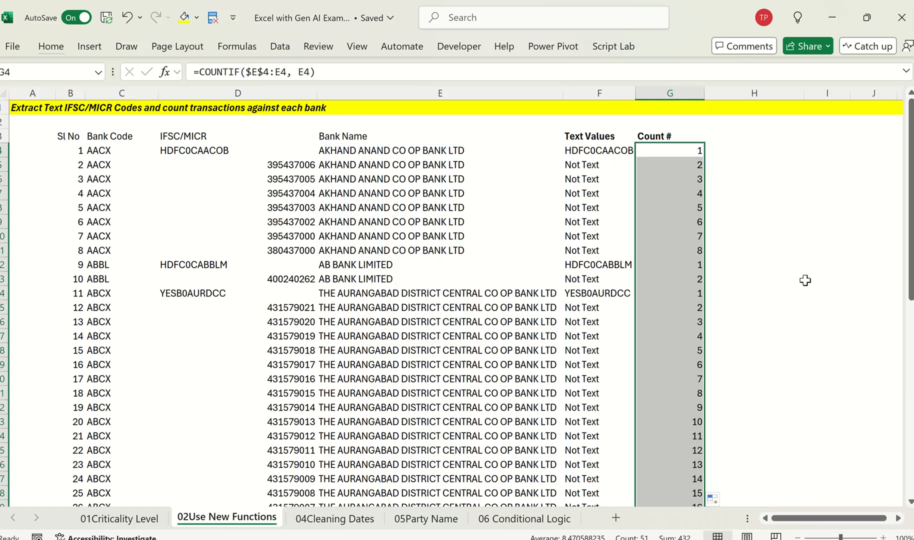
Step: Compare bank name, text value and count across rows 11 and 12, where the bank changes to AB BANK LIMITED
click(608, 250)
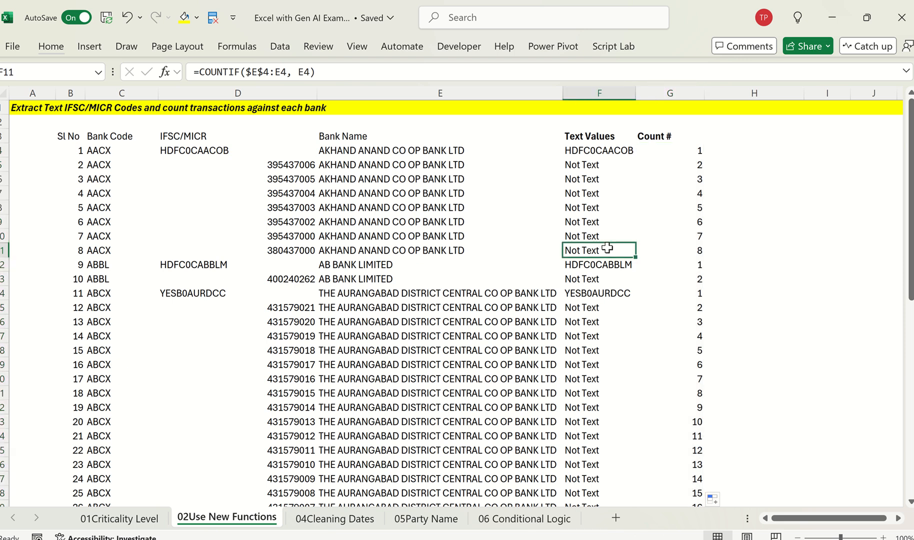
click(458, 248)
key(shift+Right)
key(shift+Right)
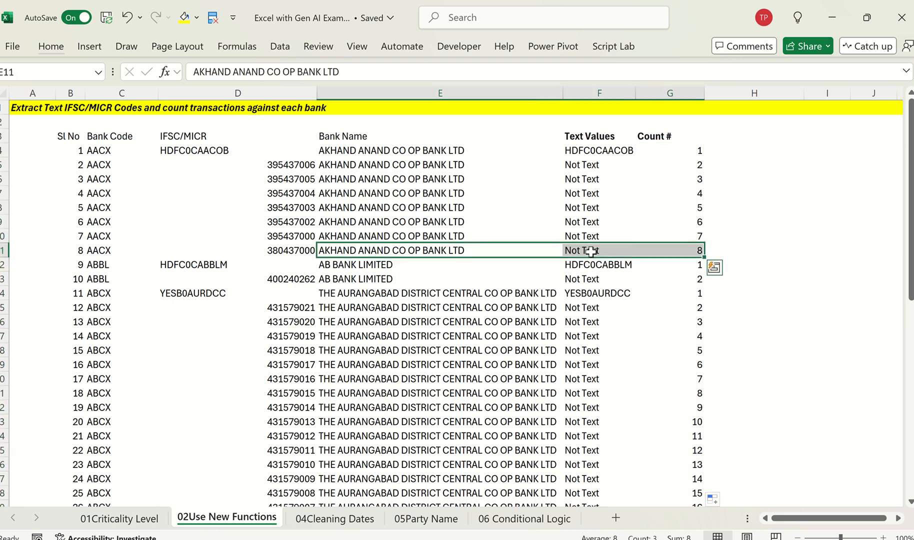
key(Down)
key(shift+Right)
key(shift+Right)
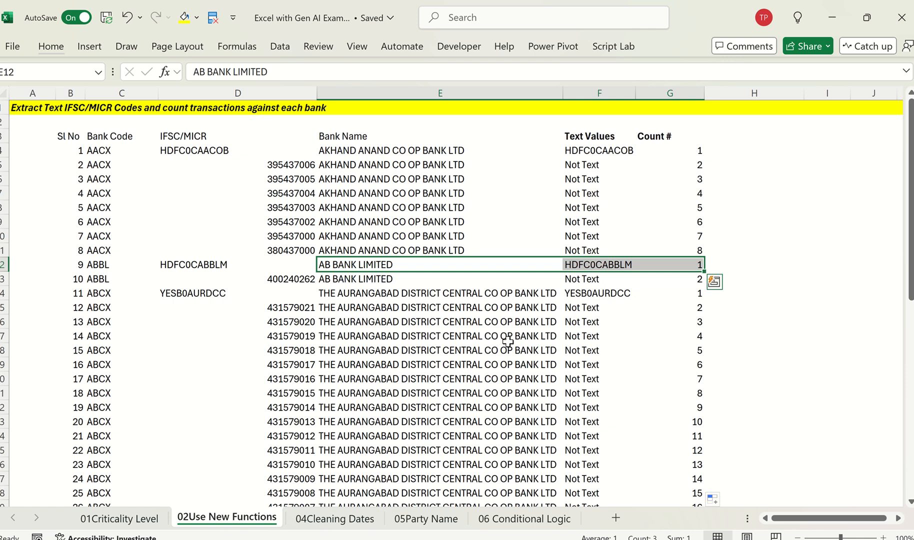
key(Right)
key(Right)
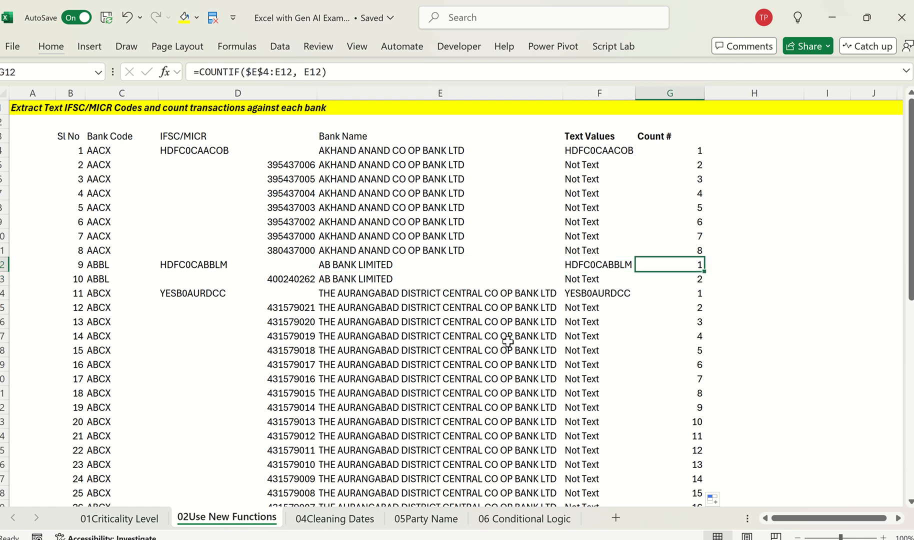
Step: Inspect the COUNTIF formulas cell by cell from G4 down to G13 to see how the referenced range expands
key(ctrl+Up)
key(Down)
key(F2)
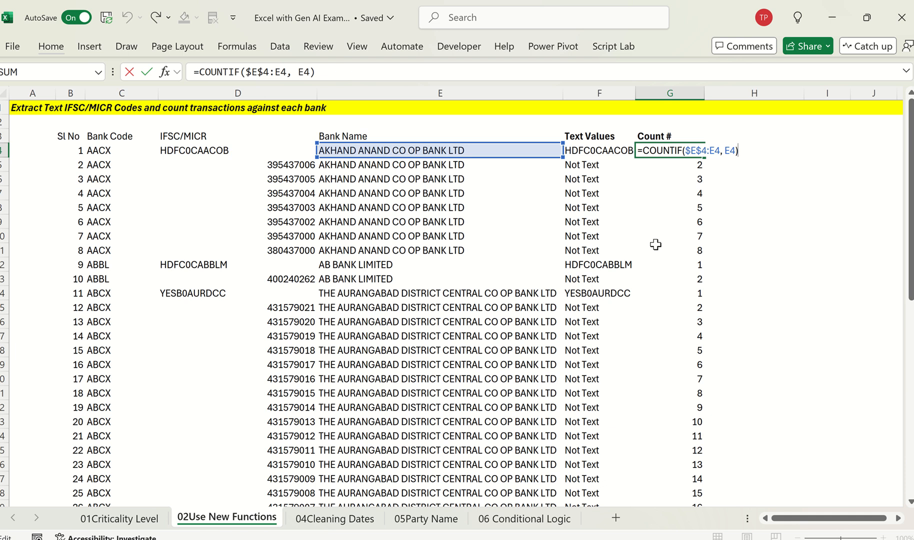
key(Escape)
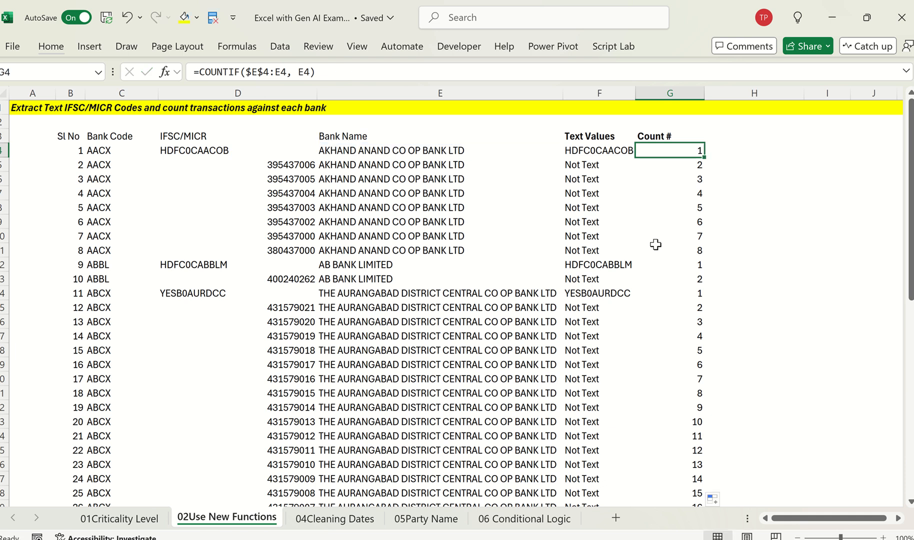
key(Down)
key(F2)
key(Escape)
key(Down)
key(Down)
key(F2)
key(Escape)
key(Down)
key(F2)
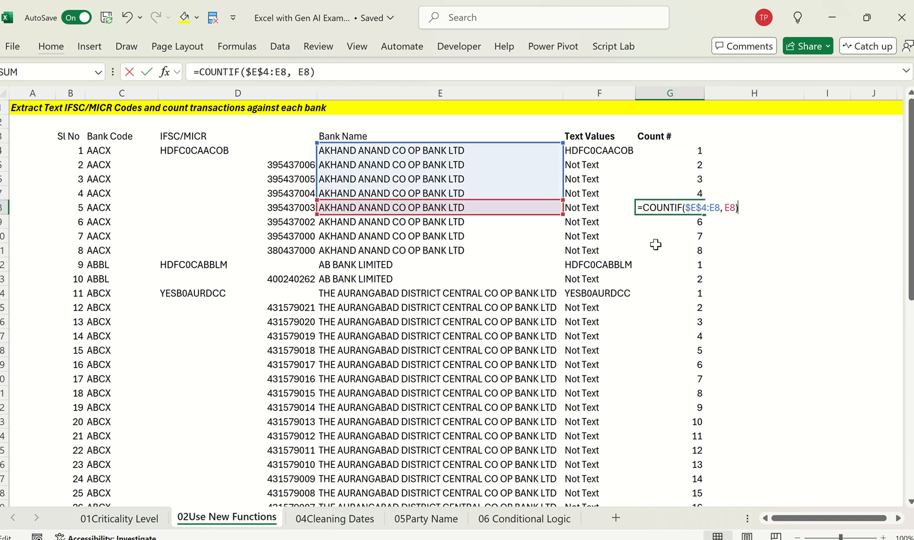
key(Escape)
key(Down)
key(F2)
key(Escape)
key(Down)
key(F2)
key(Escape)
key(Down)
key(F2)
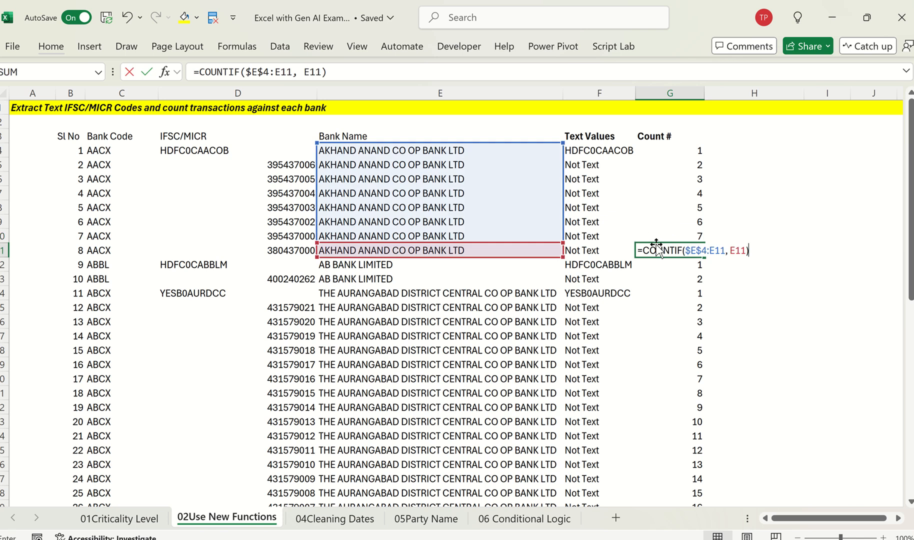
key(Escape)
key(Down)
key(F2)
key(Escape)
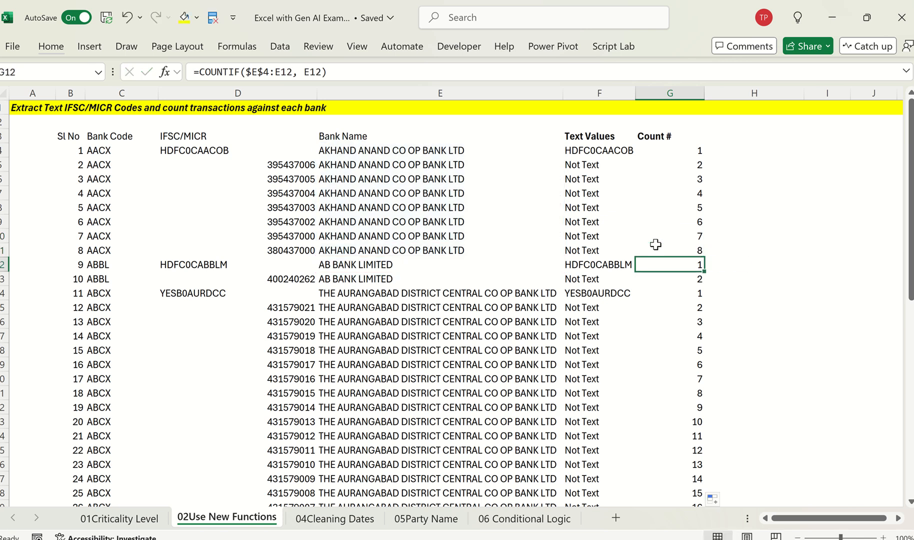
key(Down)
key(F2)
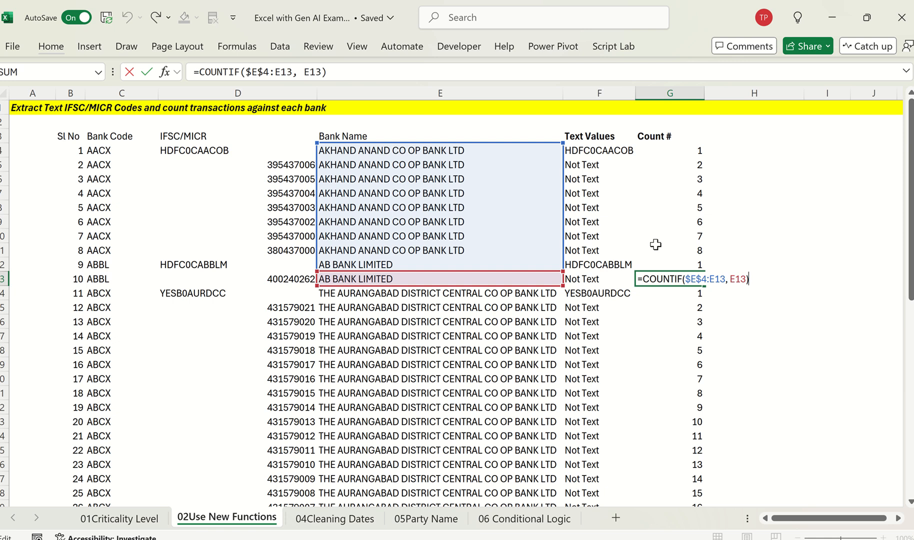
key(Escape)
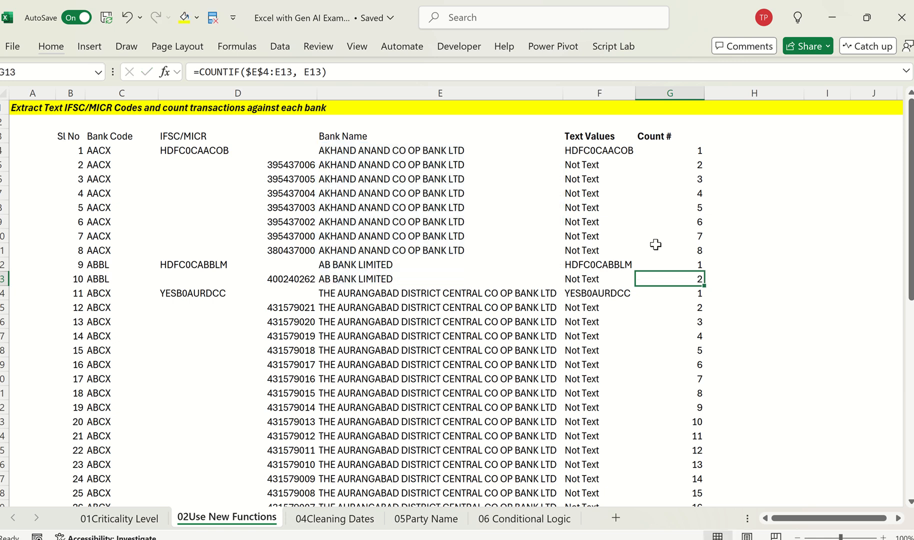
Step: Review the instance-wise counts down to the last row, then return to the column headers
key(ctrl+Down)
click(702, 246)
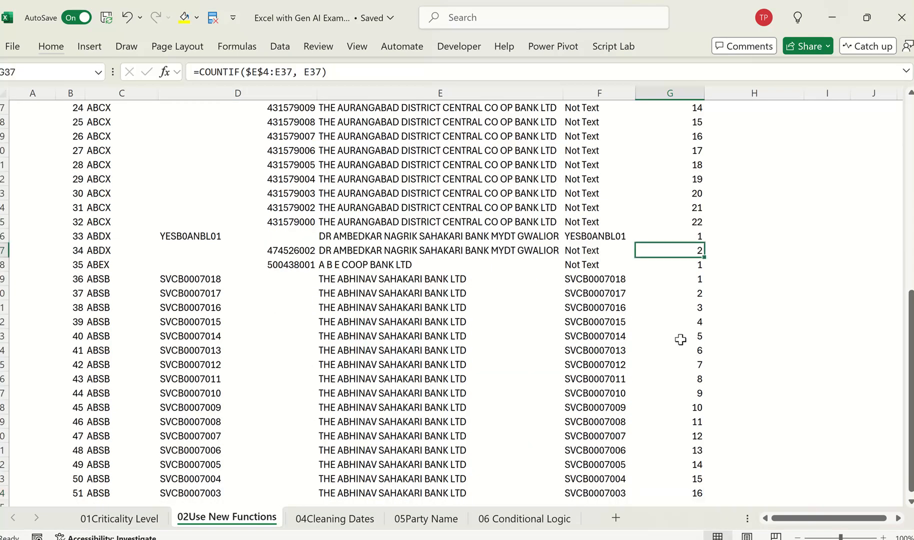
key(Up)
key(ctrl+shift+Down)
key(ctrl+Up)
key(Up)
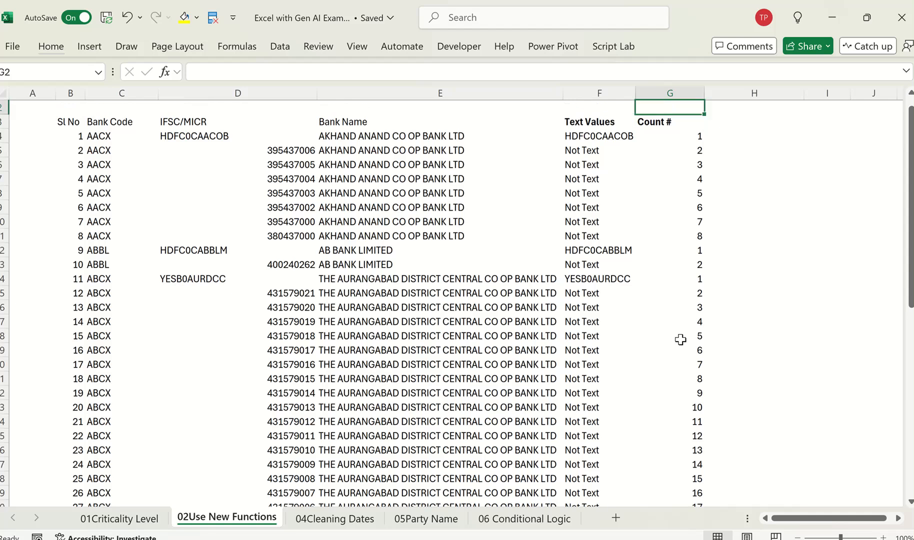
key(Down)
key(Up)
key(Up)
key(Down)
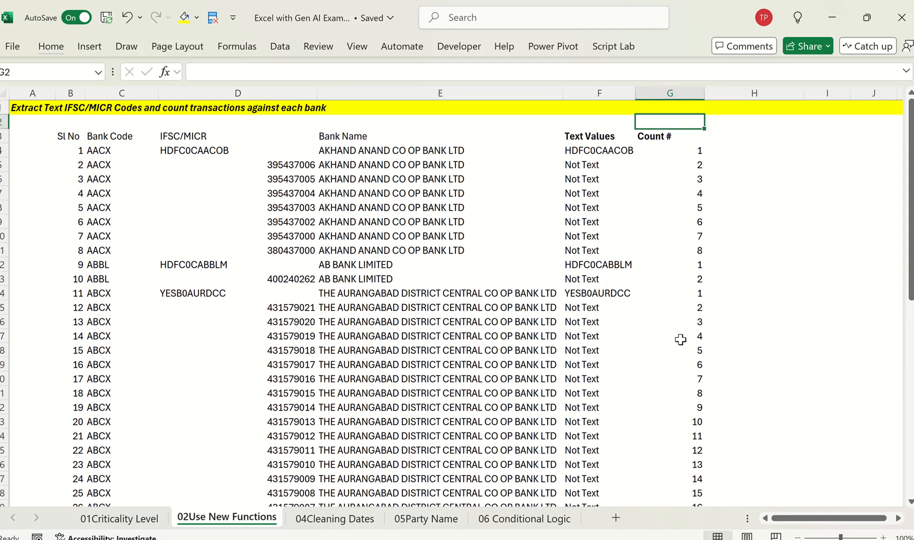
key(Left)
key(Down)
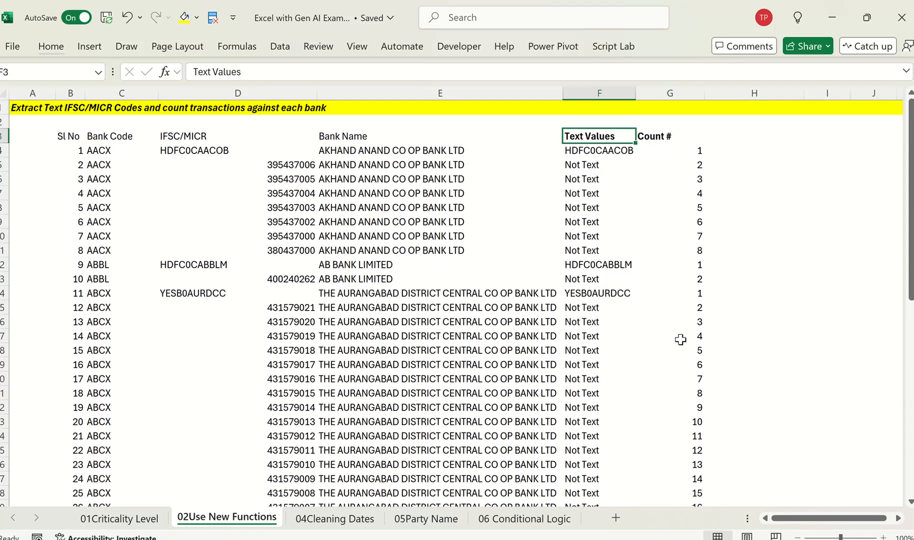
Step: Open the 04Cleaning Dates sheet and make the Unclean Date header in B3 bold and centred
click(347, 520)
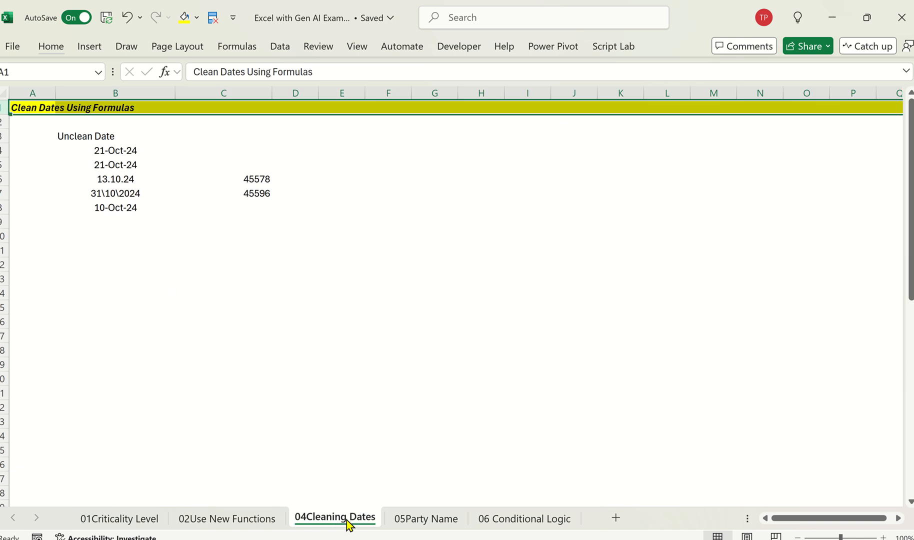
click(187, 219)
key(Left)
key(Left)
key(Up)
key(Up)
key(Up)
key(Up)
key(Right)
key(Up)
key(Up)
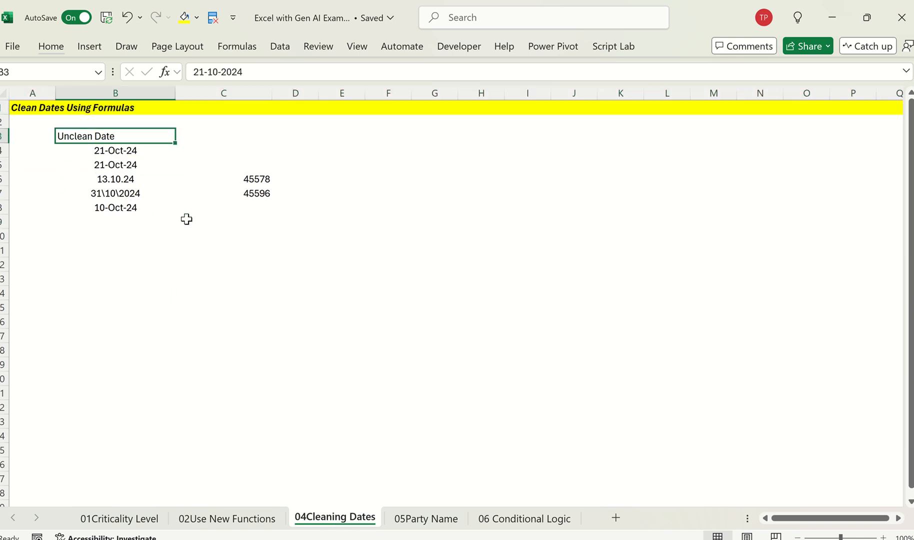
key(ctrl+b)
key(alt)
key(h)
key(a)
key(c)
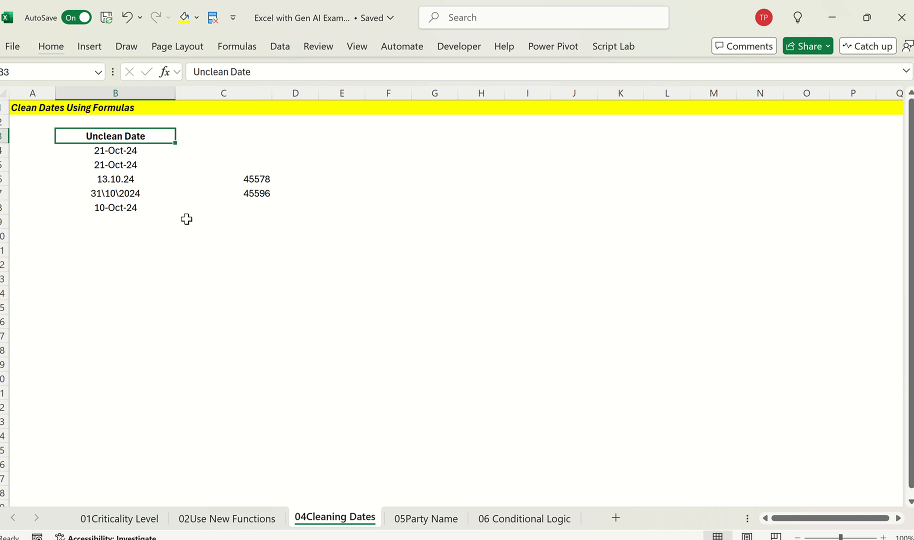
Step: Delete column C containing the leftover serial numbers beside the unclean dates
click(271, 216)
key(ctrl+space)
key(ctrl+minus)
key(Left)
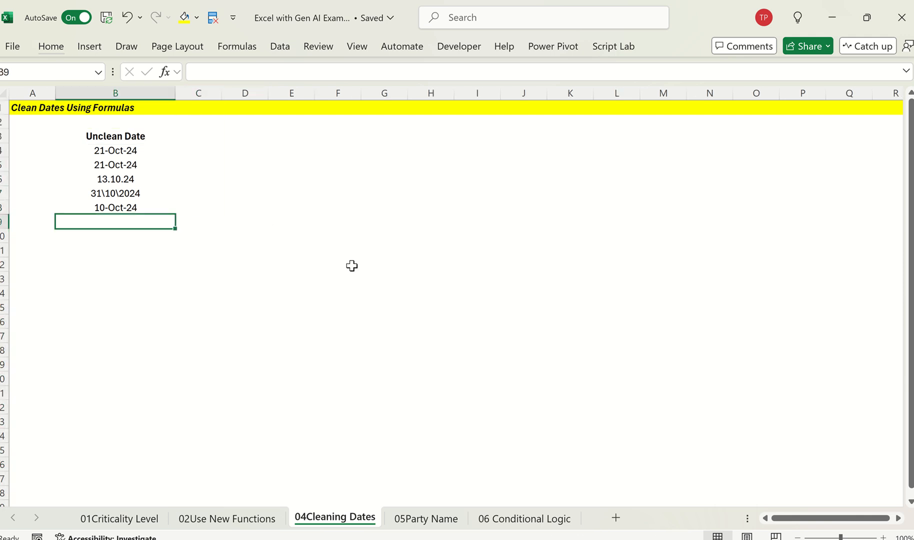
key(Up)
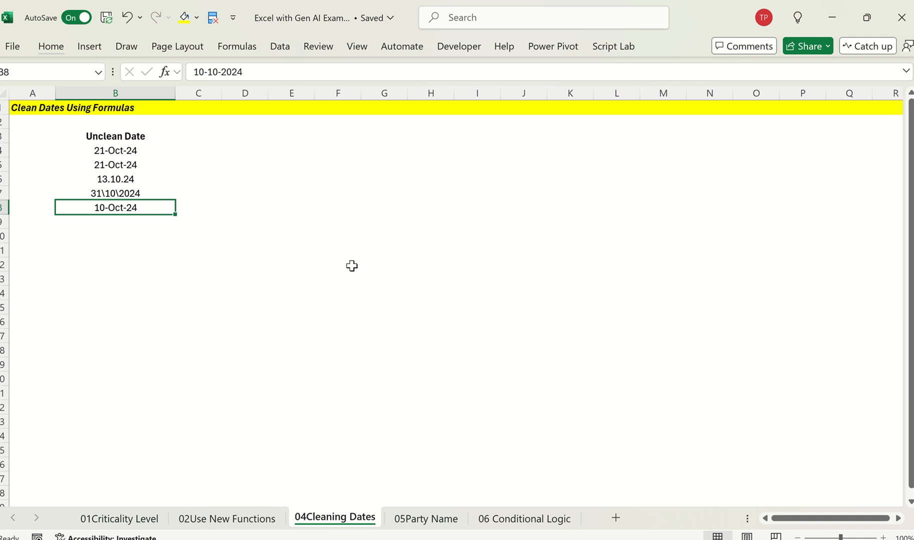
Step: Switch to ChatGPT in the browser and start a new chat
key(alt+Tab)
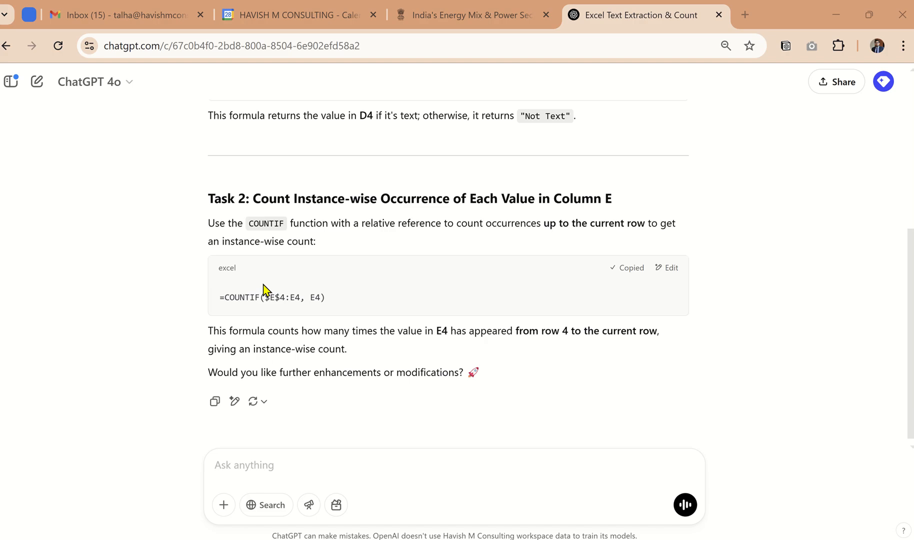
scroll(240, 213, up, 2)
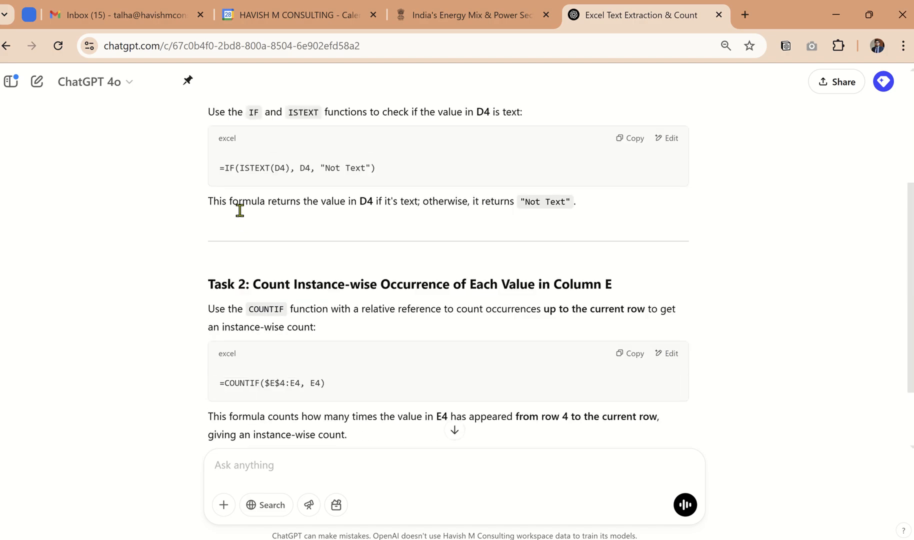
click(36, 82)
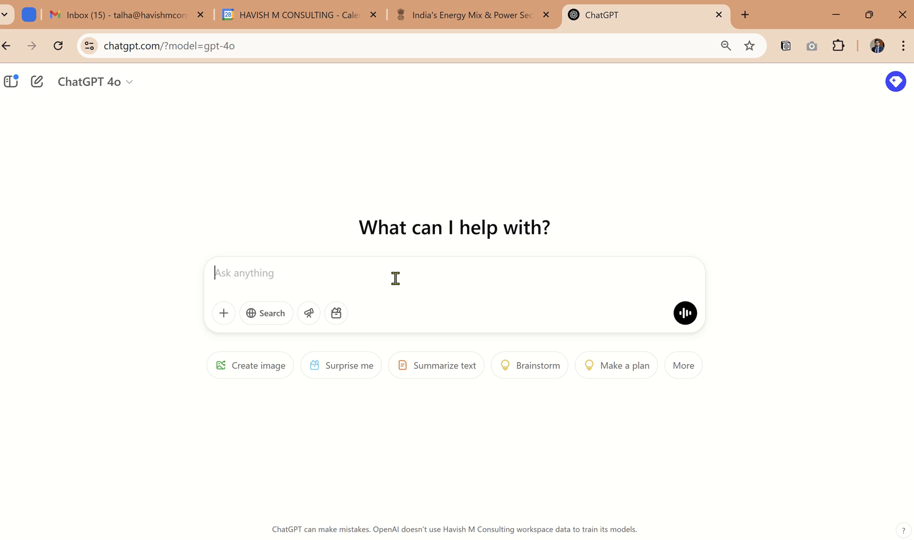
Step: Write the prompt lines "use excel" and "i have a list of dates starting from B4", separated by a blank line
text(use )
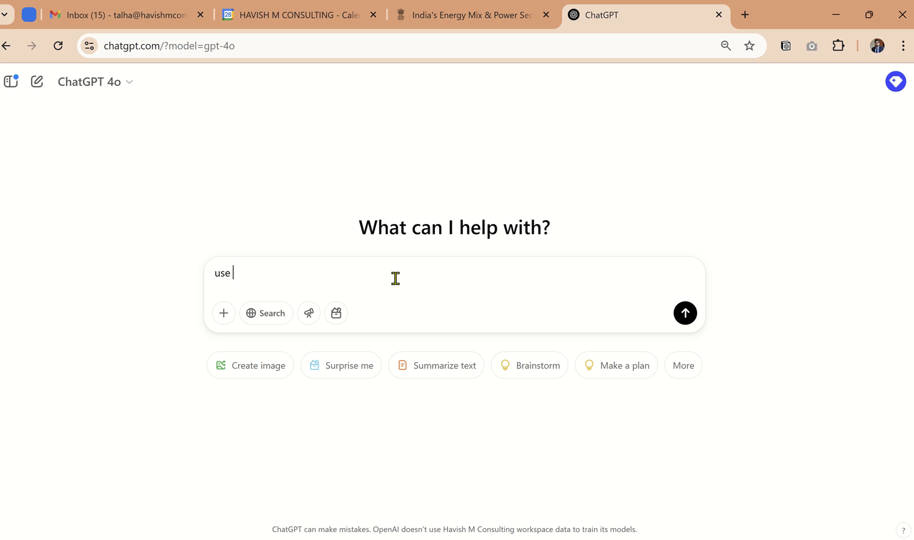
text(excel)
key(shift+Return)
key(shift+Return)
text(i ha)
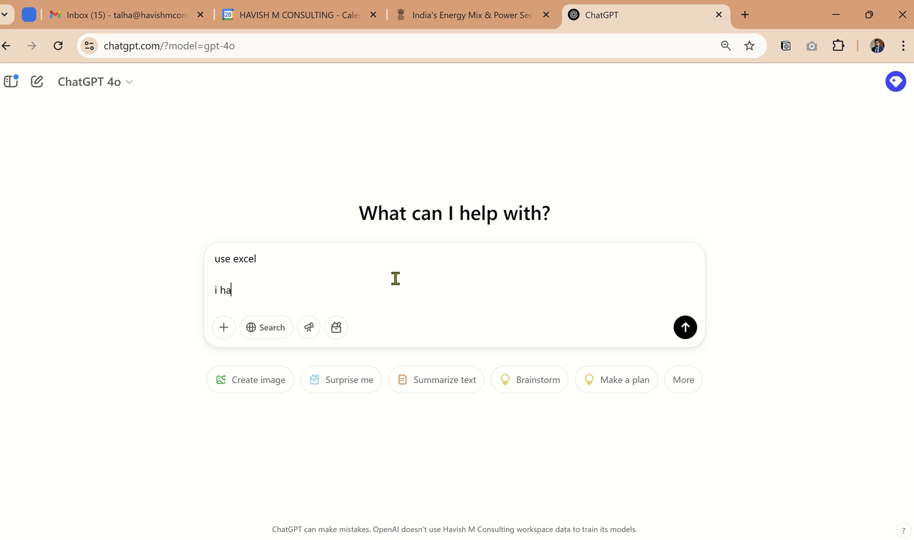
text(ve a list of )
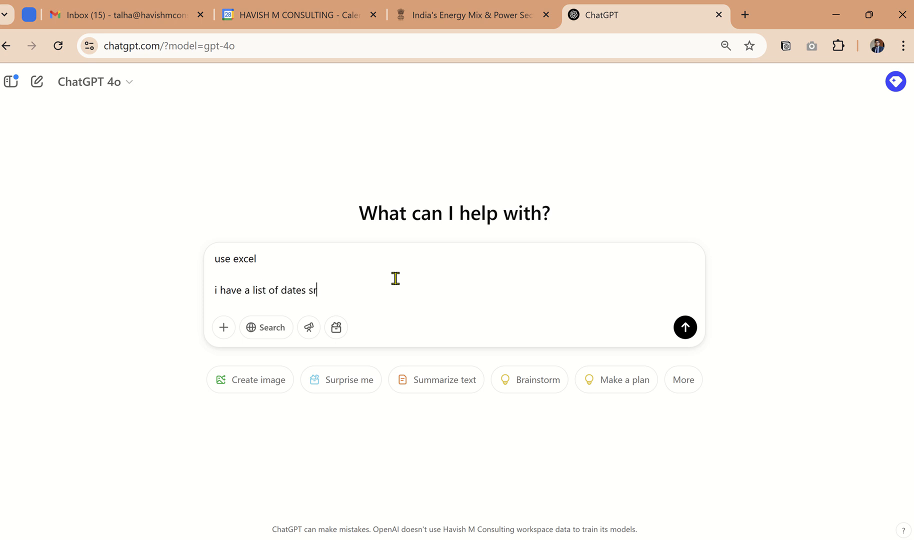
text(dates starting from)
text(B4)
key(shift+Return)
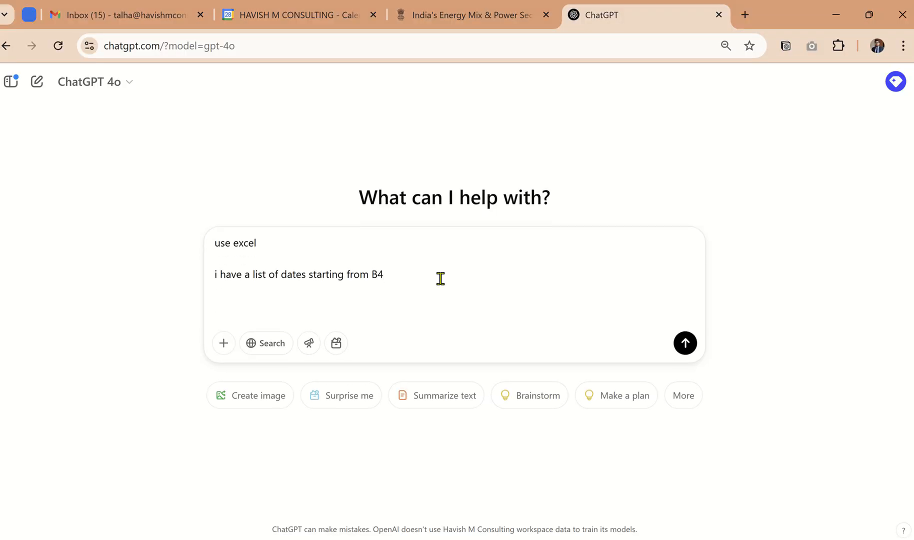
Step: Add the prompt line "generate a formula to convert the dates into valid dates"
text(gievrate a formula t)
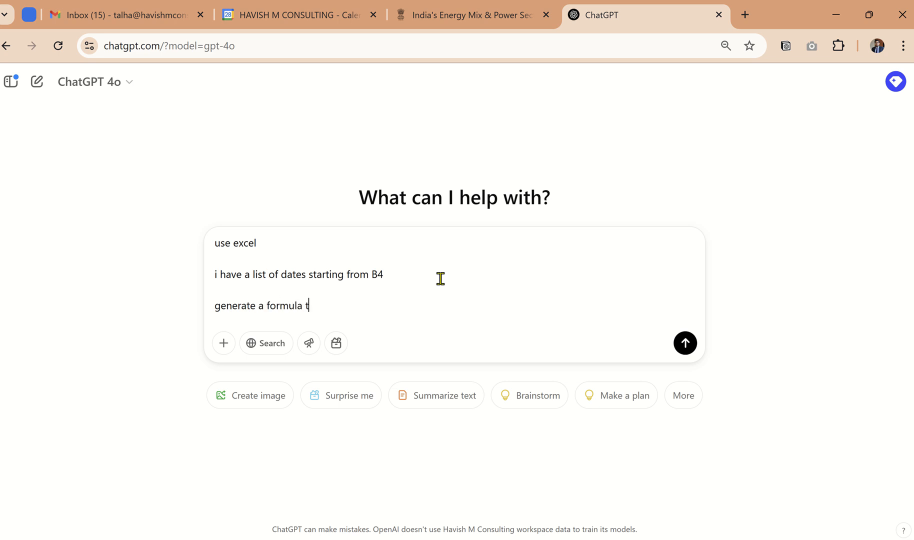
text(o convert the dates into va)
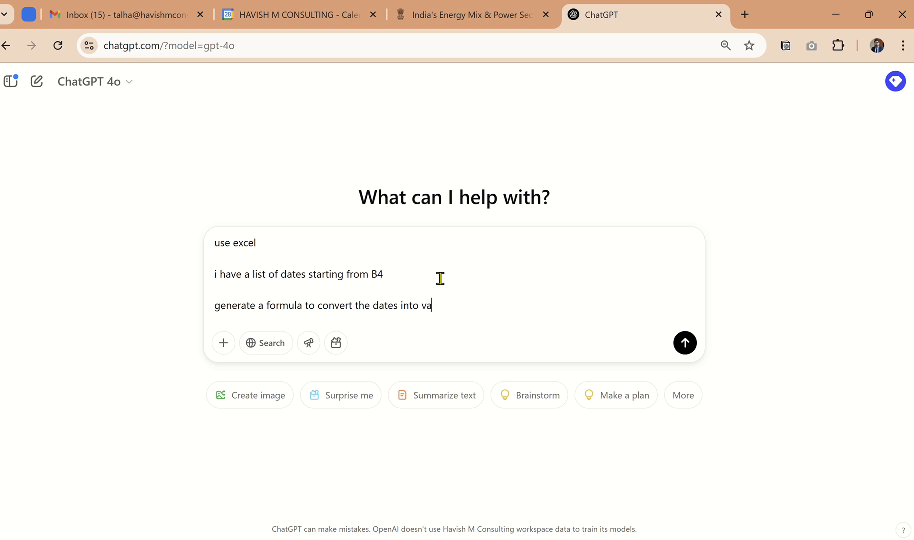
text(lid dates)
key(shift+Return)
text(a)
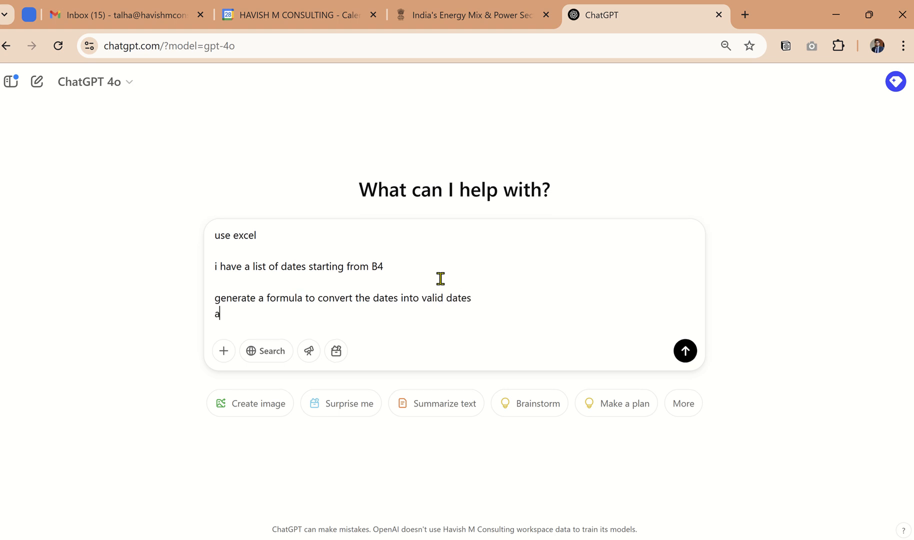
key(BackSpace)
Step: Add the line "incase the date is already a valid date - keep it as it is" and submit the prompt
text(incase the date is alre)
key(BackSpace)
text(rea)
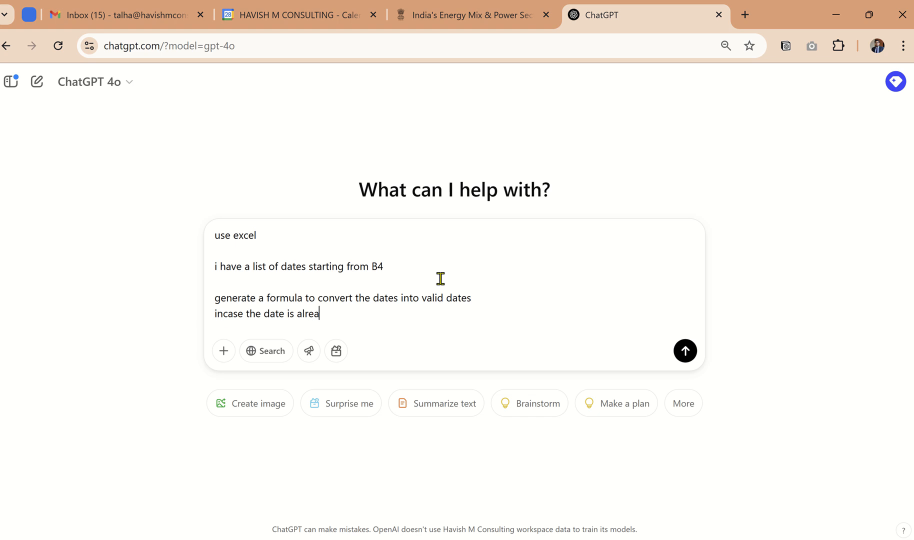
text(dy a valid date - )
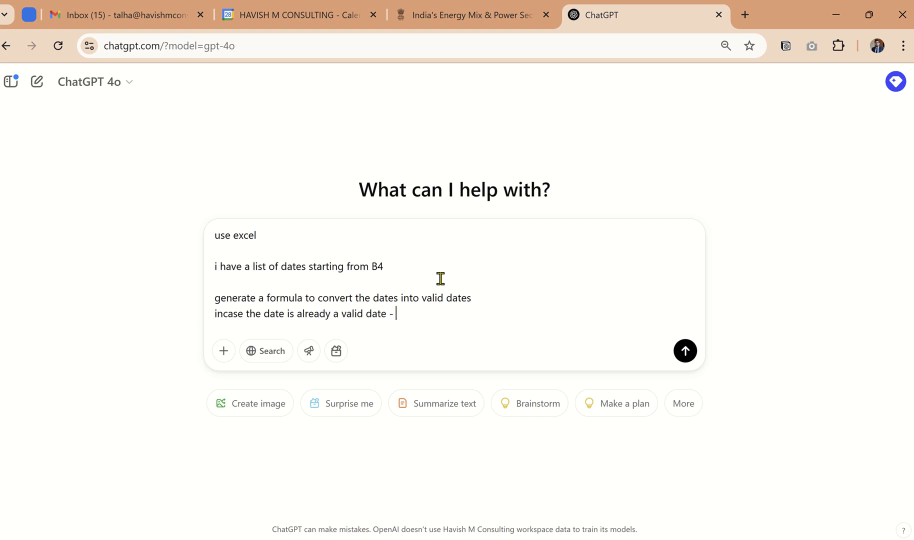
text(keep it as it is)
key(Return)
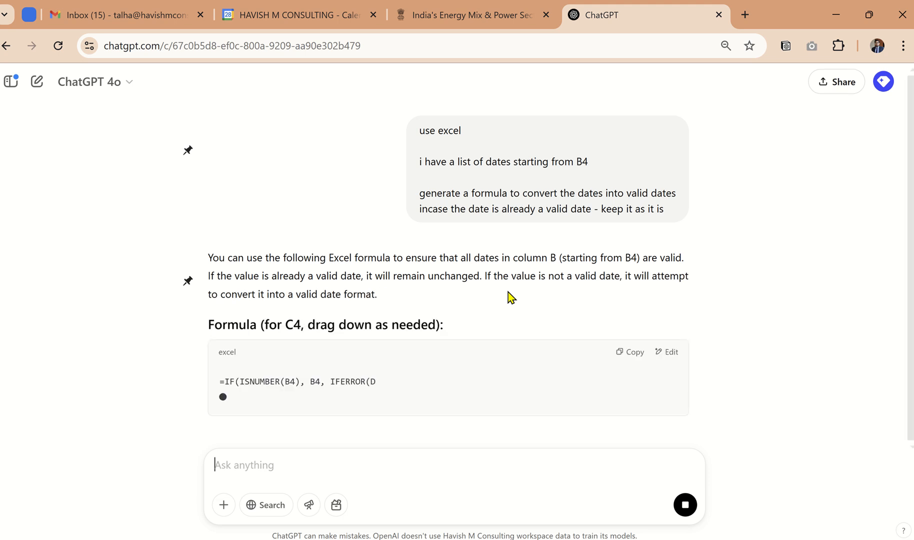
key(alt+Tab)
key(alt+Tab)
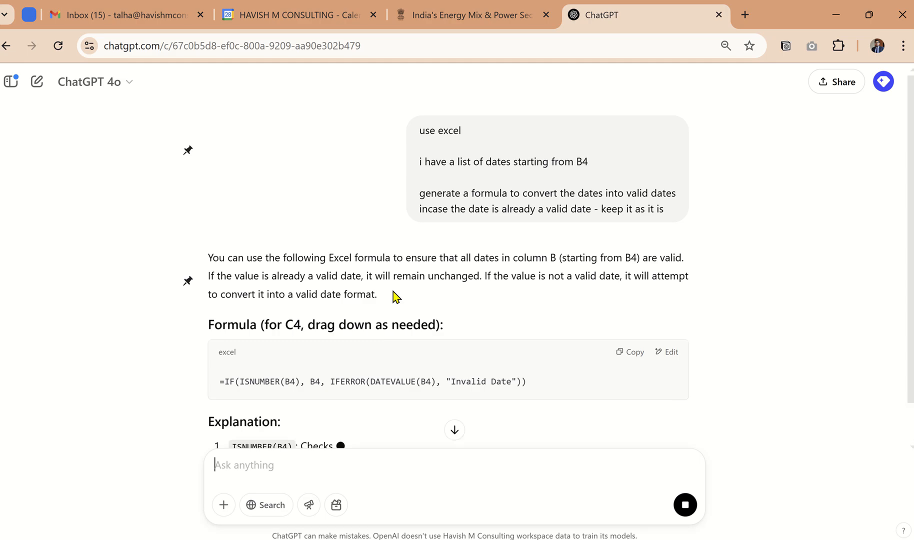
Step: Copy the ChatGPT formula =IF(ISNUMBER(B4), B4, IFERROR(DATEVALUE(B4), "Invalid Date")), switch to Excel and enter it in C4
scroll(350, 340, down, 1)
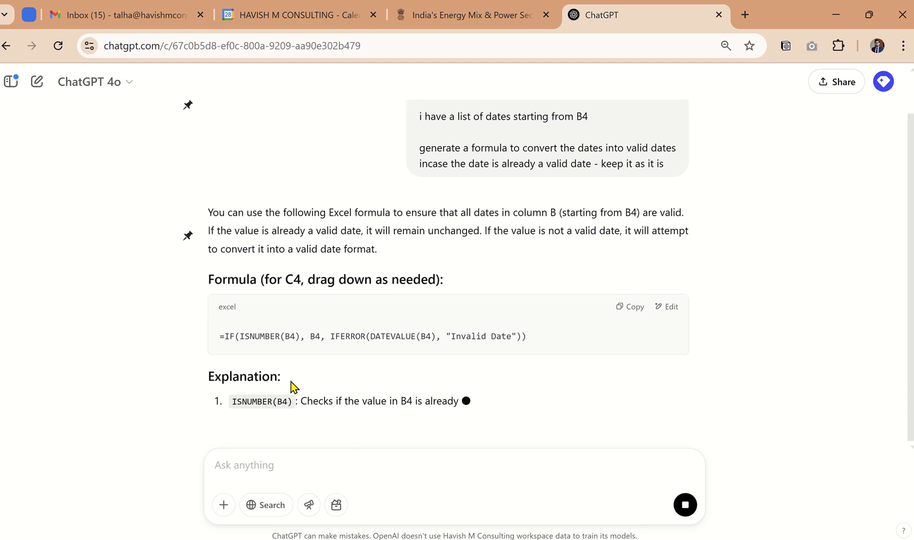
click(632, 310)
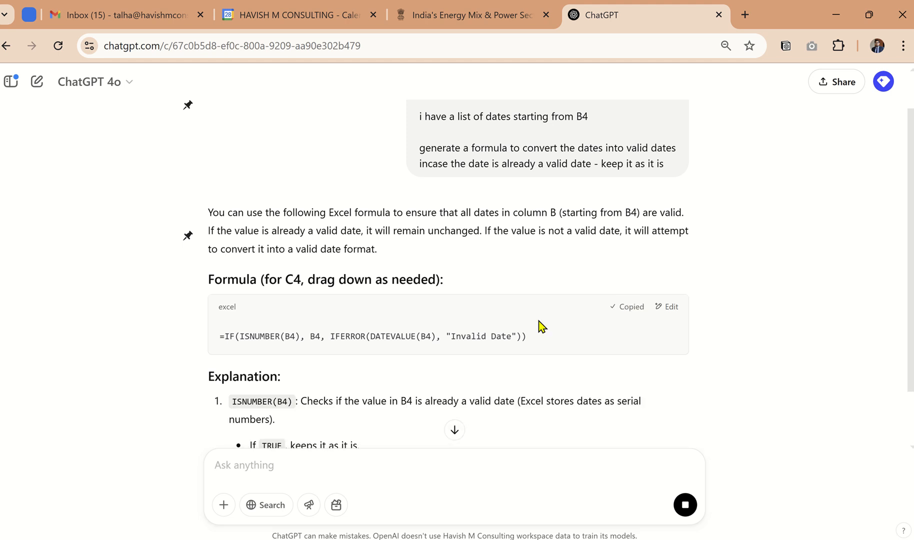
key(alt+Tab)
key(Up)
key(Up)
key(Right)
key(Up)
key(Up)
key(F2)
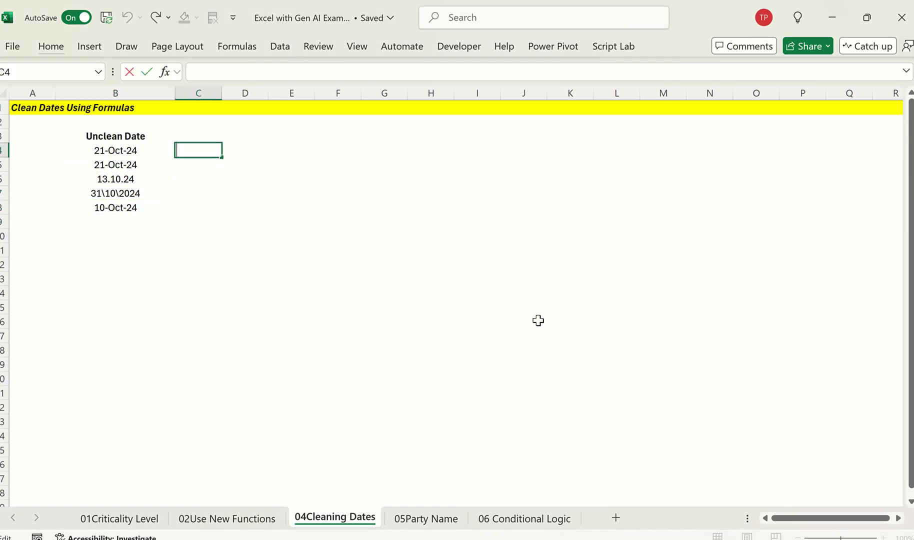
key(ctrl+v)
key(ctrl+Return)
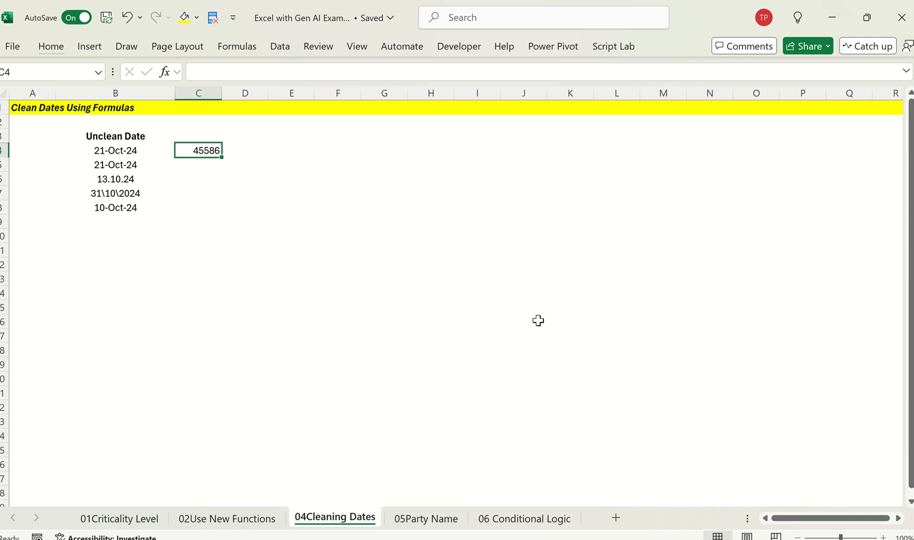
Step: Fill the C4 formula down to C8 and fit column C's width to its contents
key(shift+Down)
key(shift+Down)
key(shift+Down)
key(shift+Down)
key(ctrl+d)
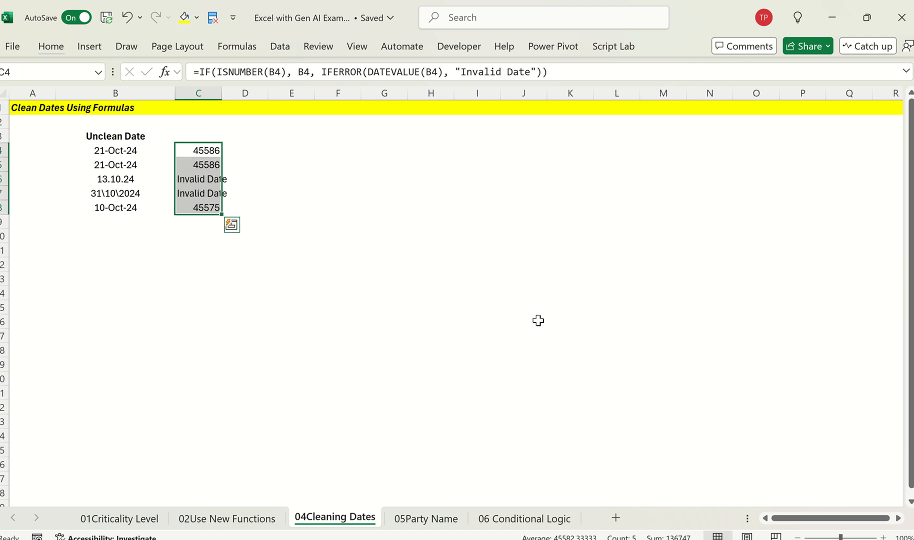
double_click(222, 93)
Step: Examine the formulas in column C and the cells they reference beside the unclean dates
key(Down)
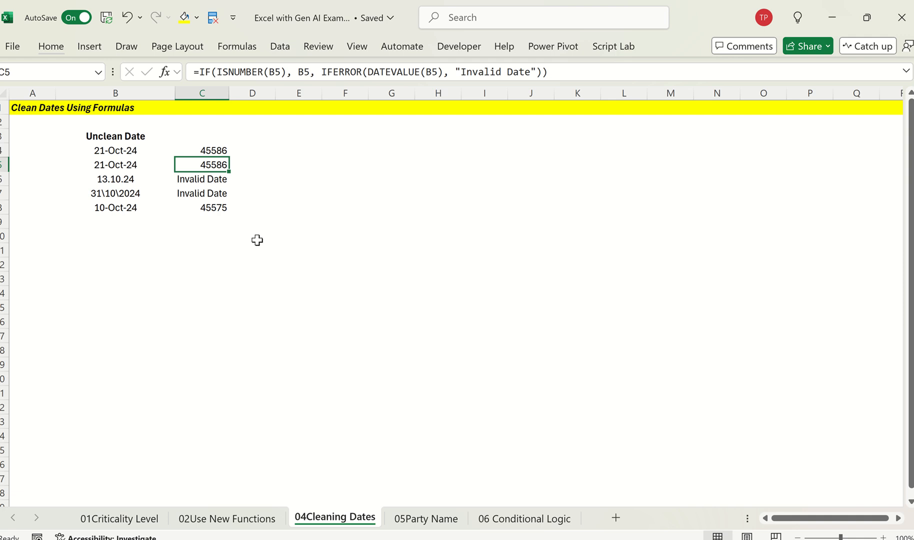
key(Down)
key(Down)
key(F2)
key(Escape)
key(Up)
key(F2)
key(Escape)
key(Up)
key(F2)
key(Escape)
key(Up)
key(F2)
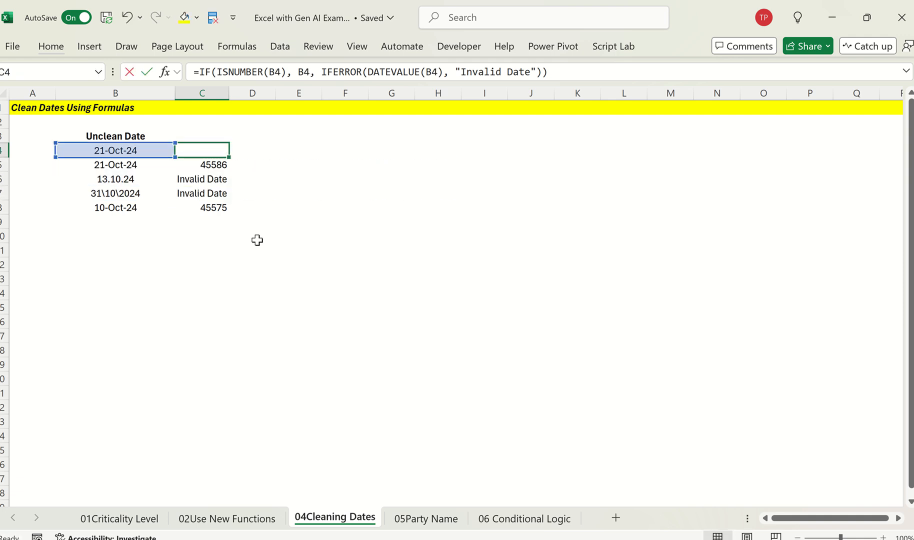
key(Escape)
scroll(98, 177, up, 3)
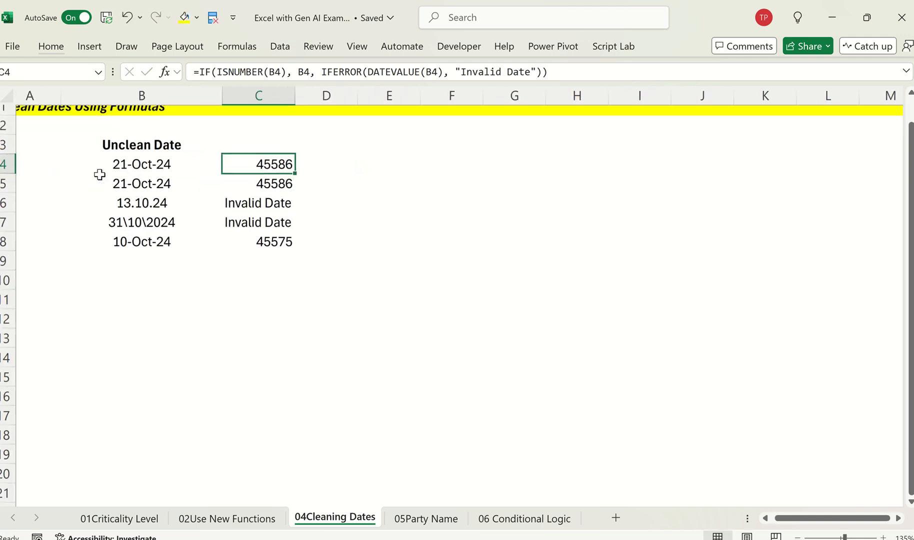
Step: Apply the day-month-year date format to the formula results in C4:C8
key(shift+Down)
key(shift+Down)
key(shift+Down)
key(shift+Down)
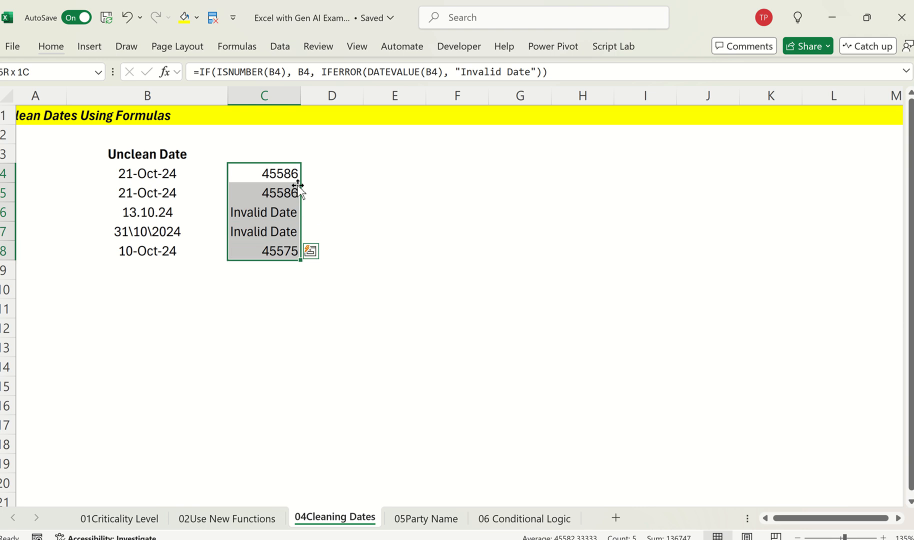
click(352, 184)
key(Left)
key(Up)
key(shift+Down)
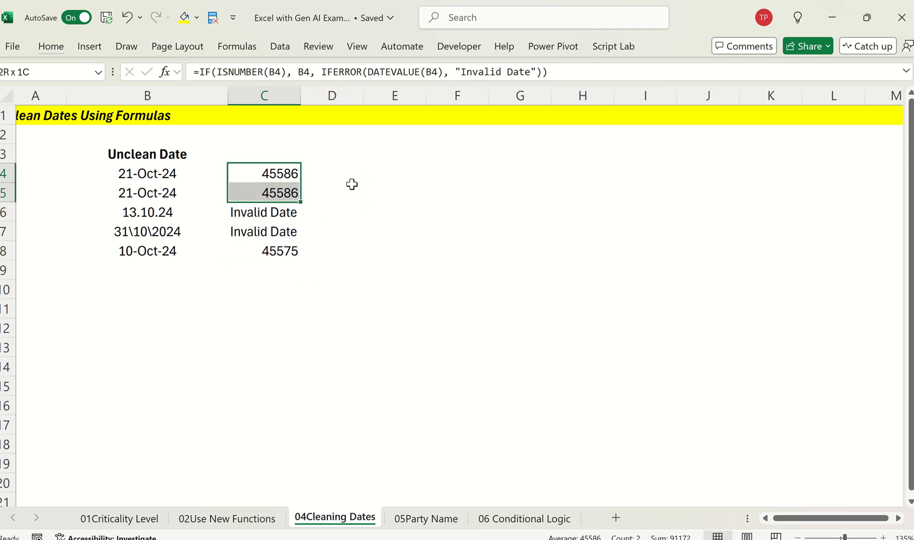
key(shift+Down)
key(shift+Down)
key(shift+Down)
key(ctrl+shift+3)
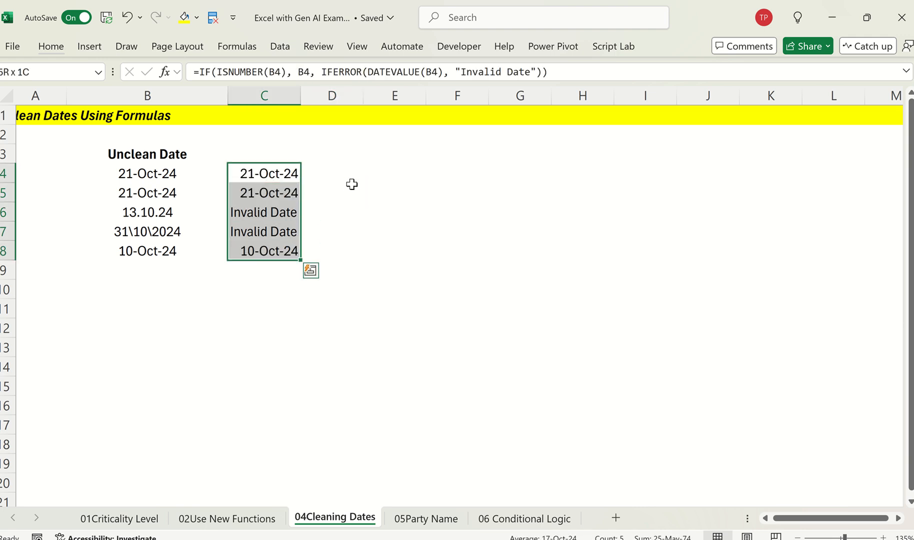
Step: Compare the formatted results in column C with the unclean dates in column B
key(shift+Up)
key(shift+Up)
key(shift+Up)
key(shift+Up)
key(Down)
key(Down)
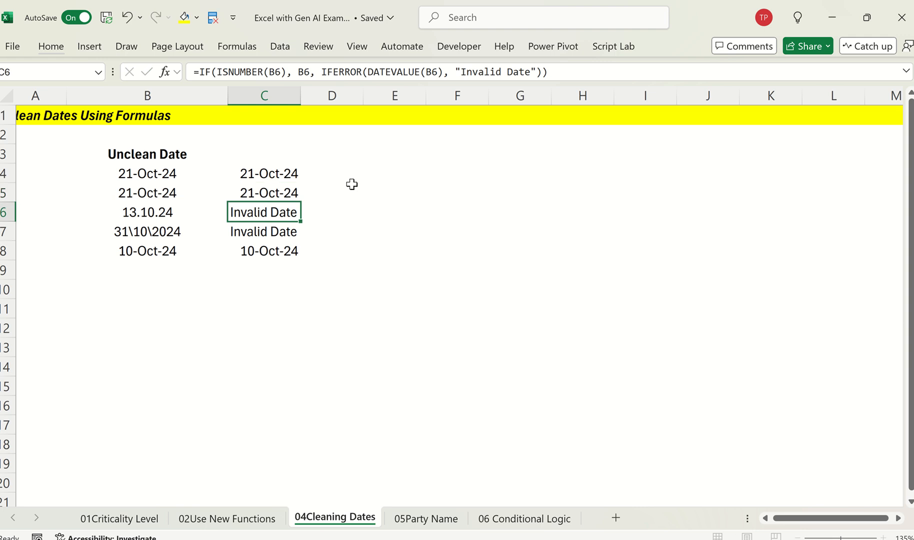
key(Down)
key(Up)
key(Up)
key(Up)
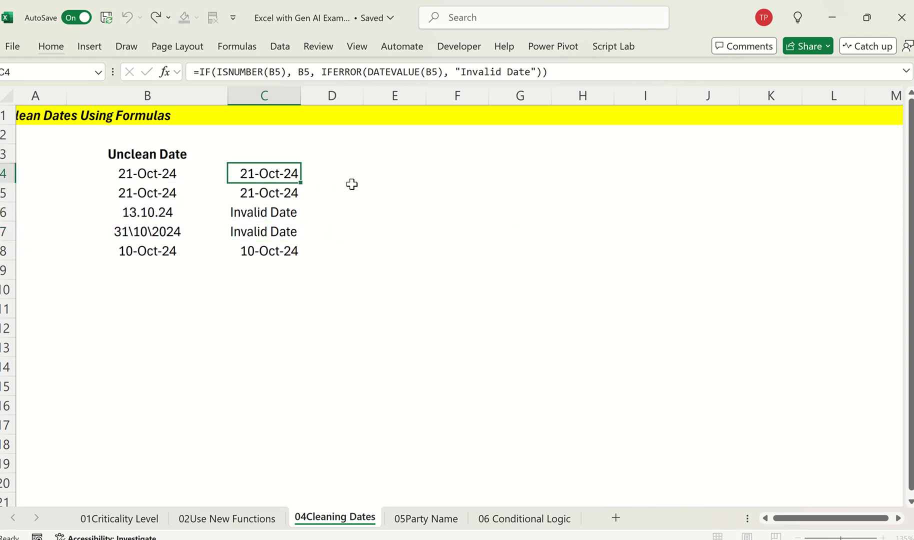
key(Down)
Step: Return to ChatGPT and edit the submitted prompt, adding the line "incase the date is invalid help me rectify"
key(alt+Tab)
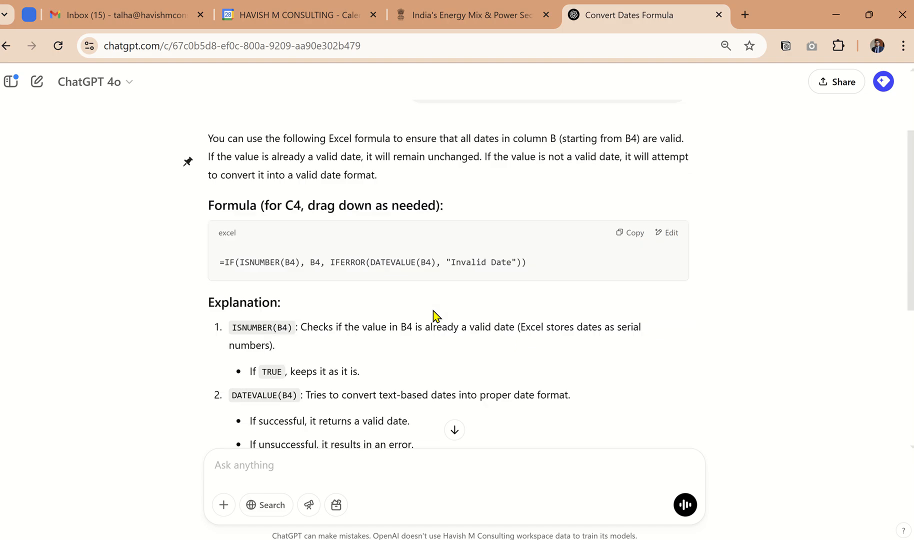
scroll(433, 316, down, 1)
scroll(433, 316, up, 3)
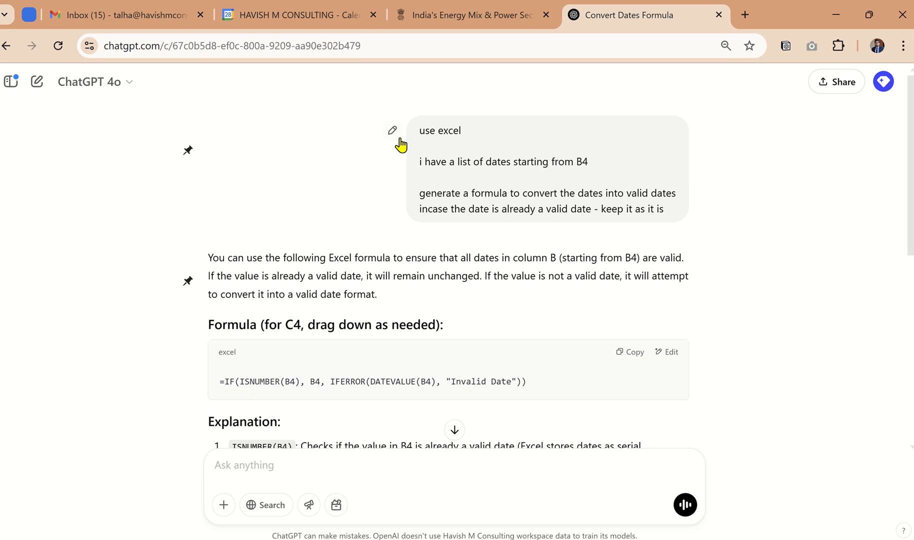
click(393, 131)
click(519, 201)
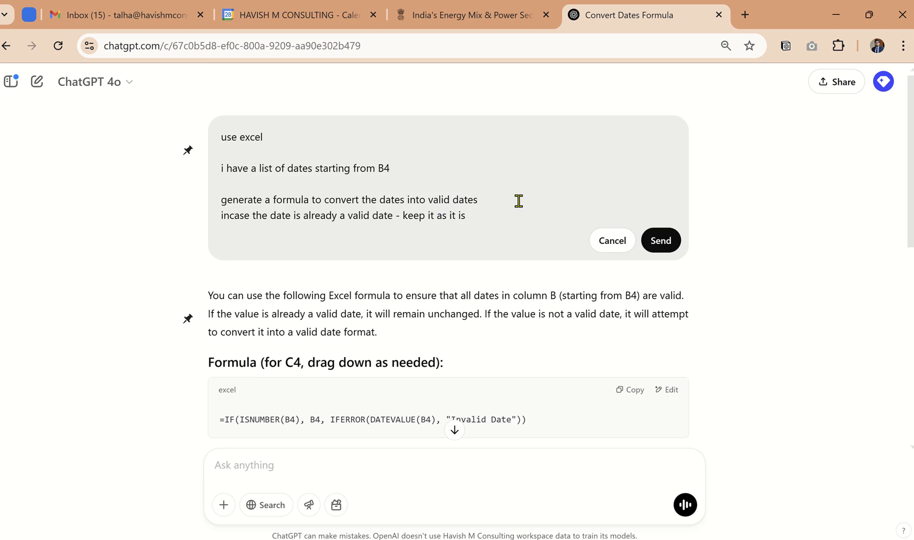
click(522, 217)
key(shift+Return)
text(incase the date is invalid help me rectify)
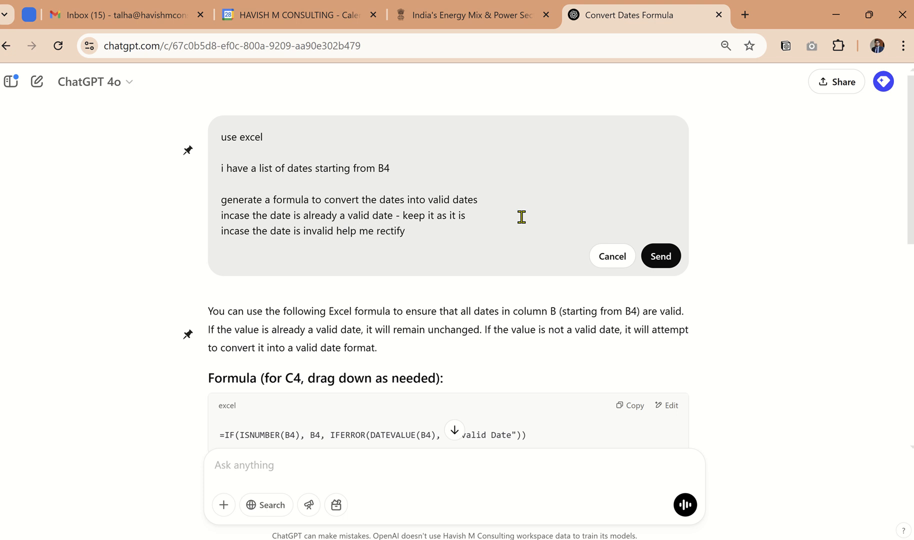
key(Return)
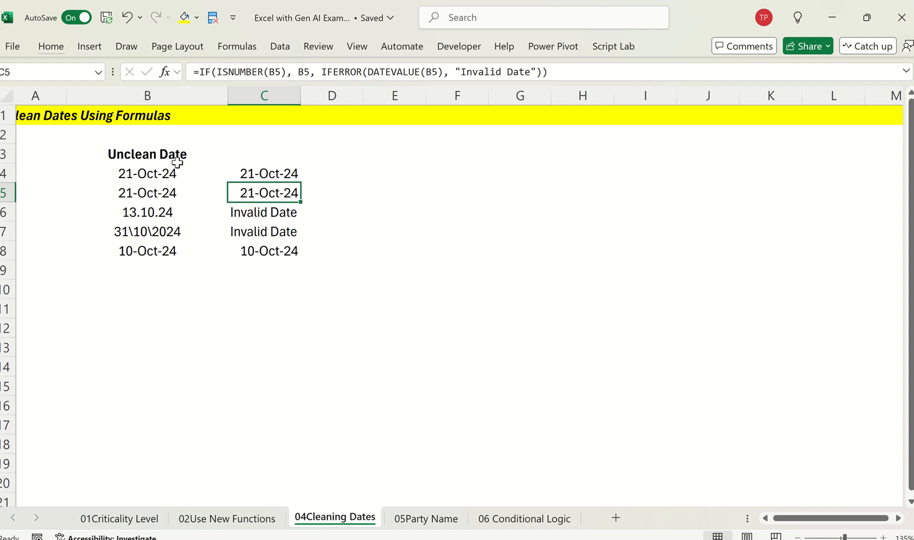
Step: Copy the Unclean Date list in B3:B8 from Excel, append it to the edited ChatGPT prompt and send the prompt
drag(178, 154, 180, 243)
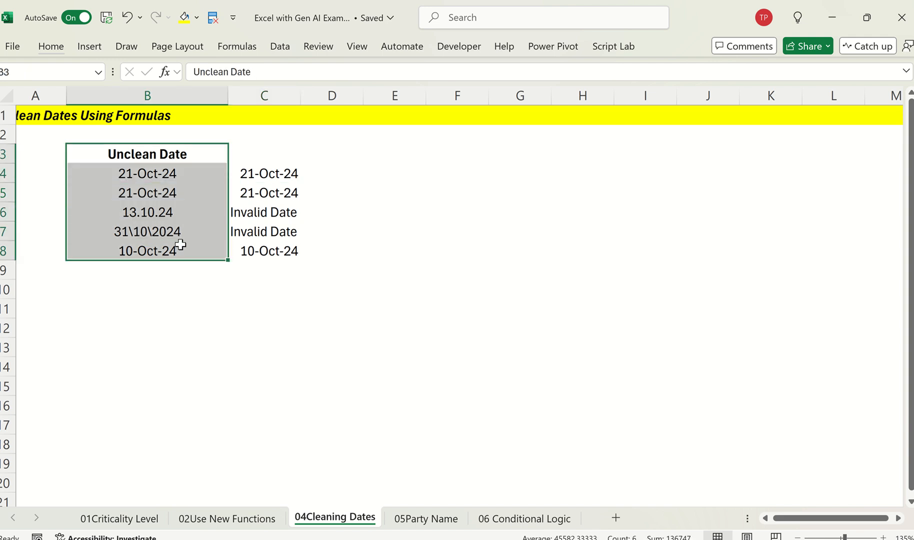
key(ctrl+c)
key(alt+Tab)
key(ctrl+v)
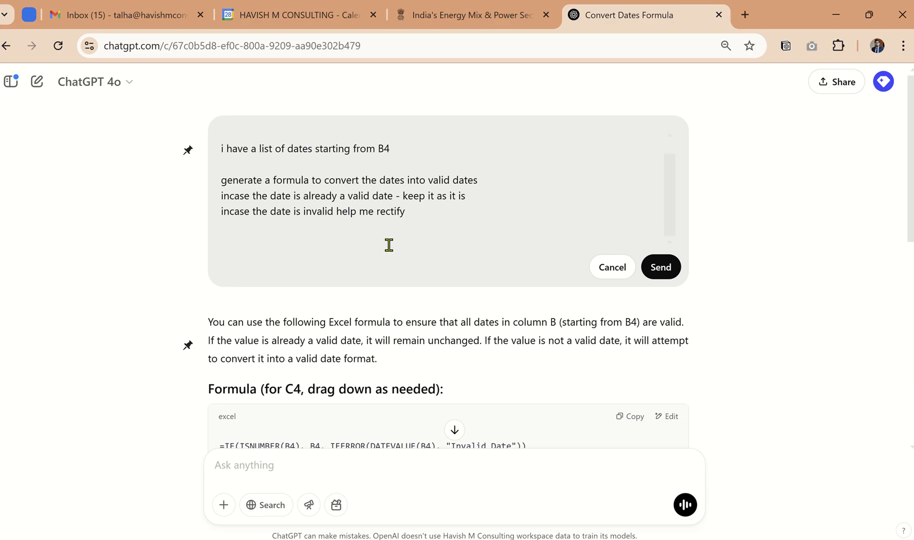
scroll(409, 255, down, 2)
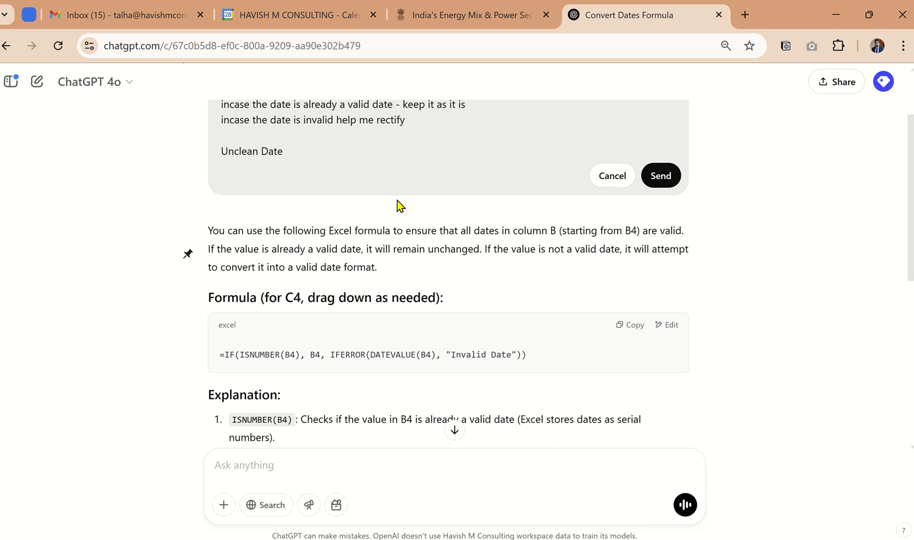
scroll(381, 141, down, 1)
scroll(305, 133, up, 1)
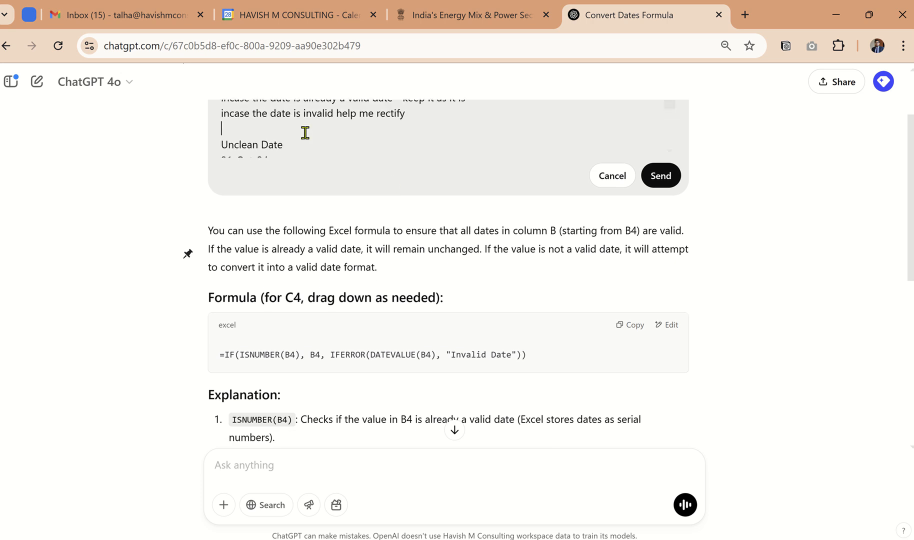
drag(305, 133, 349, 169)
click(659, 175)
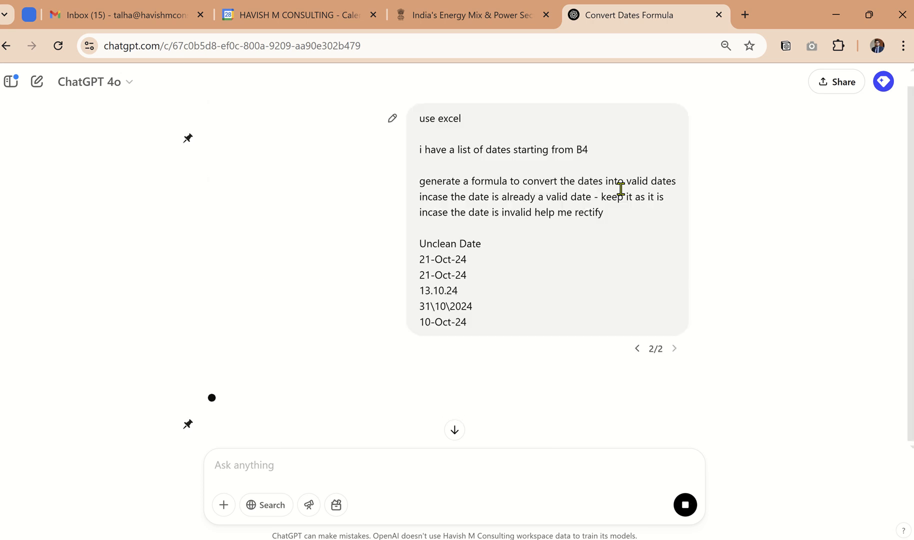
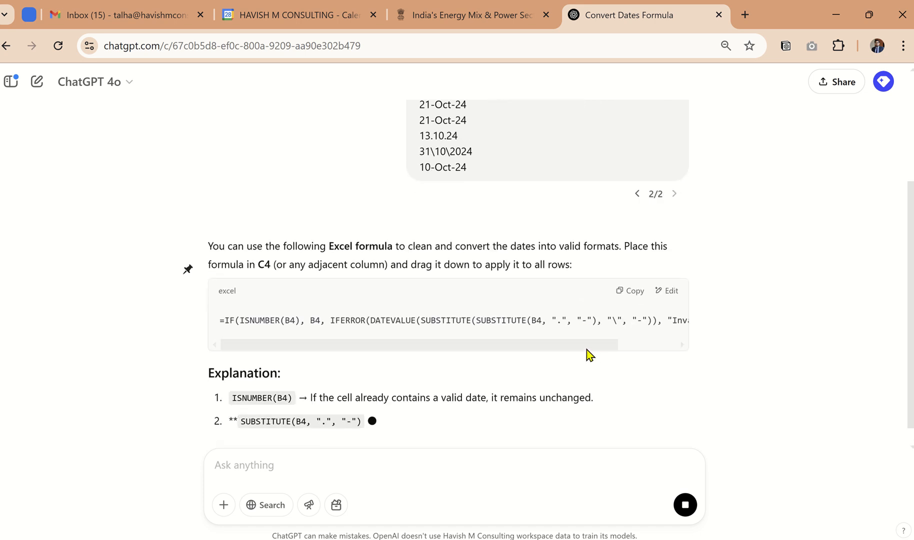
Step: Copy the revised date-cleaning formula with nested SUBSTITUTE functions from ChatGPT and paste it into D4 of the Excel sheet
drag(588, 349, 515, 350)
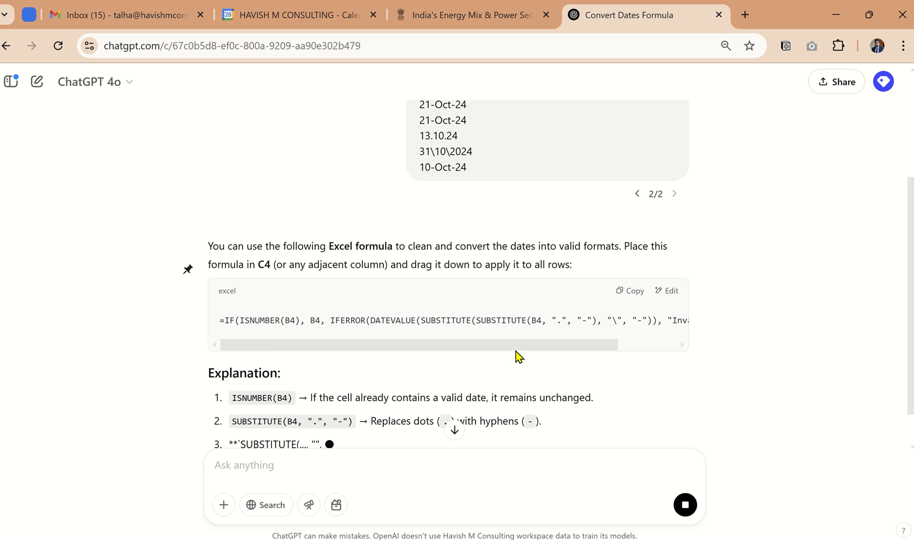
click(630, 293)
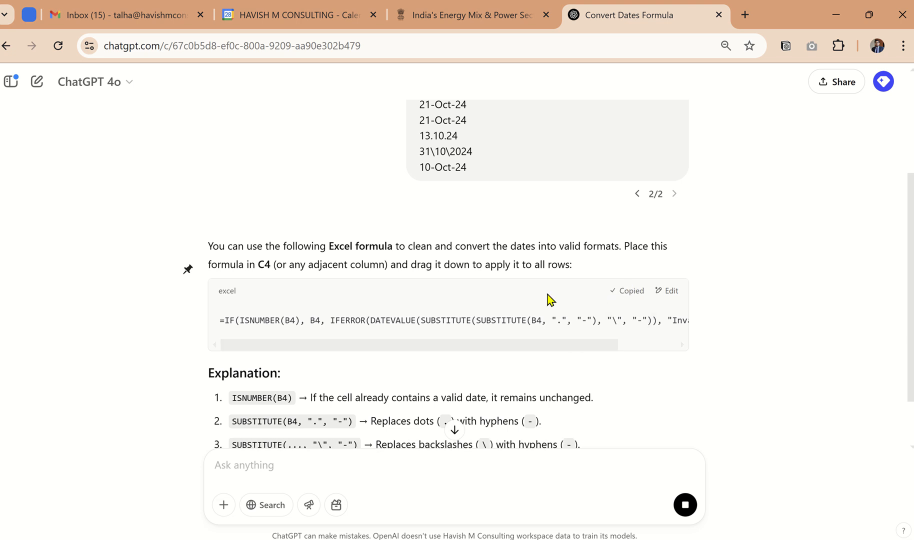
key(alt+Tab)
key(Right)
key(Down)
key(Right)
key(F2)
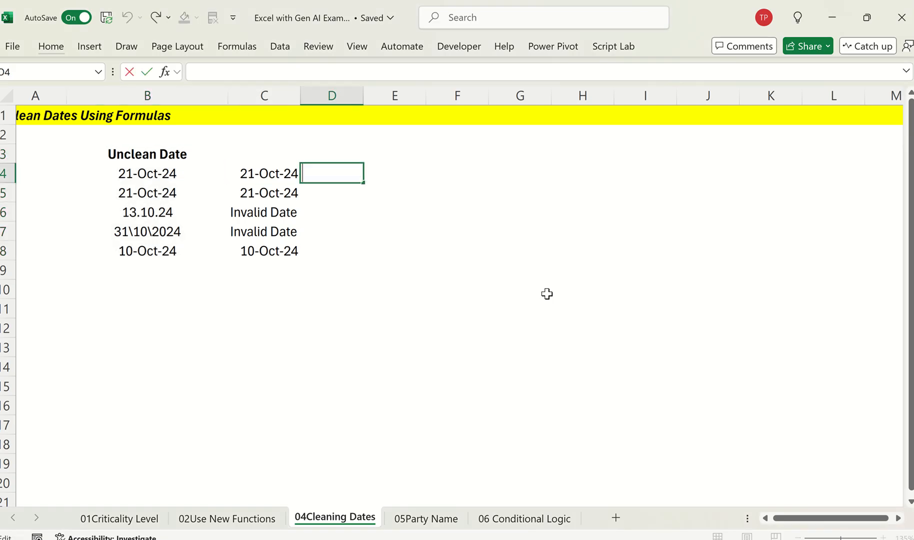
key(ctrl+v)
key(Return)
Step: Fill the formula from D4 down to D8 and apply the day-month-year date format to the range
key(Up)
key(shift+Down)
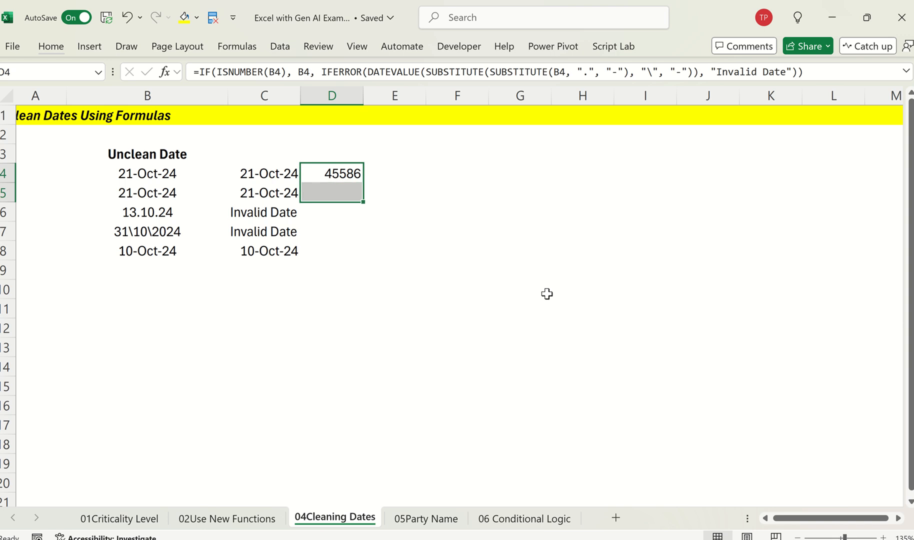
key(shift+Down)
key(shift+Down)
key(shift+Down)
key(ctrl+d)
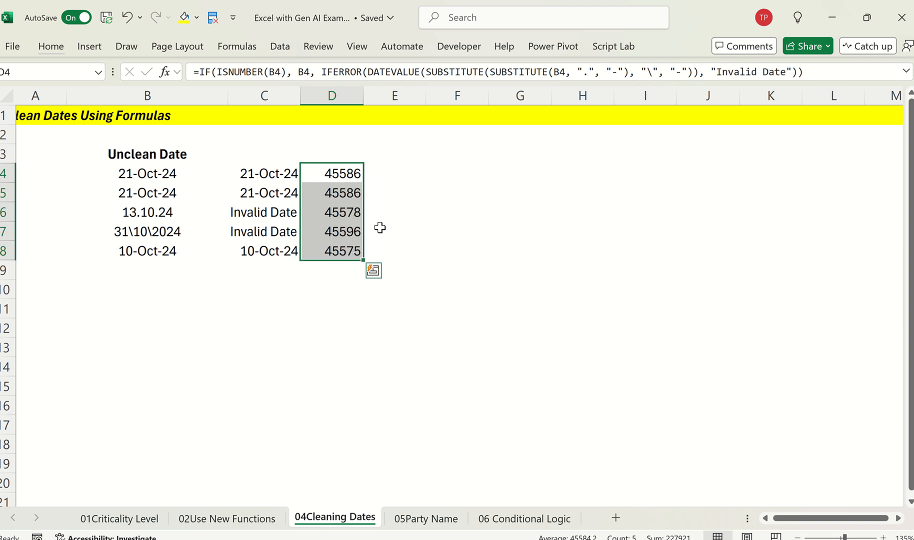
key(ctrl+shift+3)
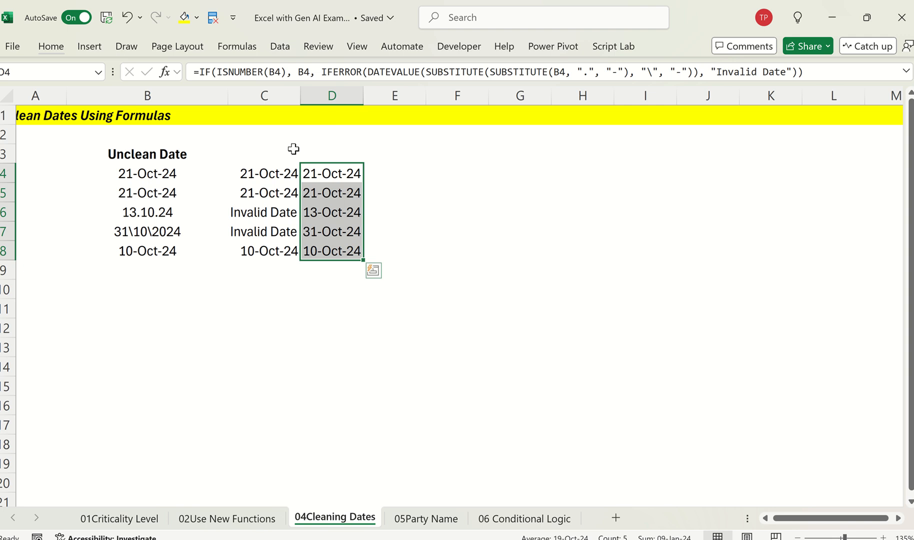
Step: Enter the header "Method 1 - Idenifying Invalid Dates" in C3
click(270, 156)
text(mED)
key(BackSpace)
key(BackSpace)
key(BackSpace)
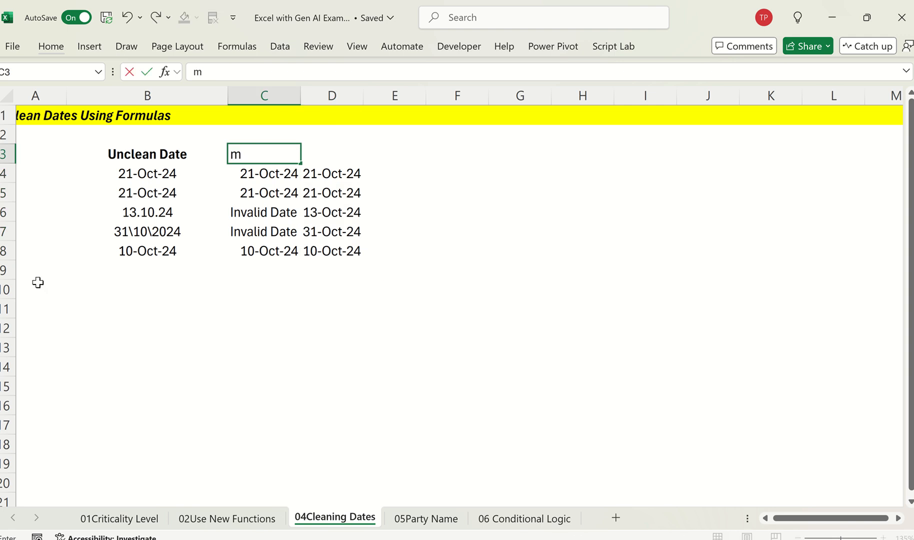
text(Method)
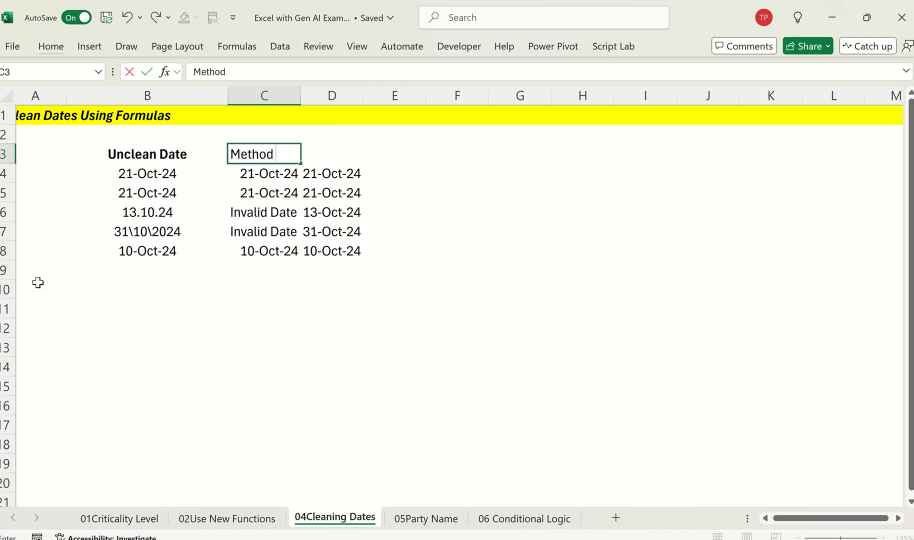
text( 1 - Ident)
text(fyn)
key(BackSpace)
text(ing)
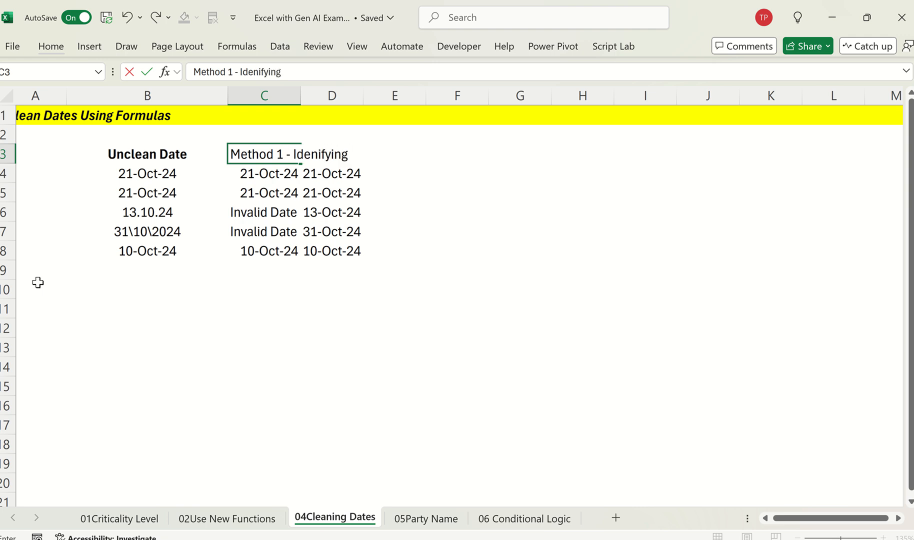
text( Invalid Da)
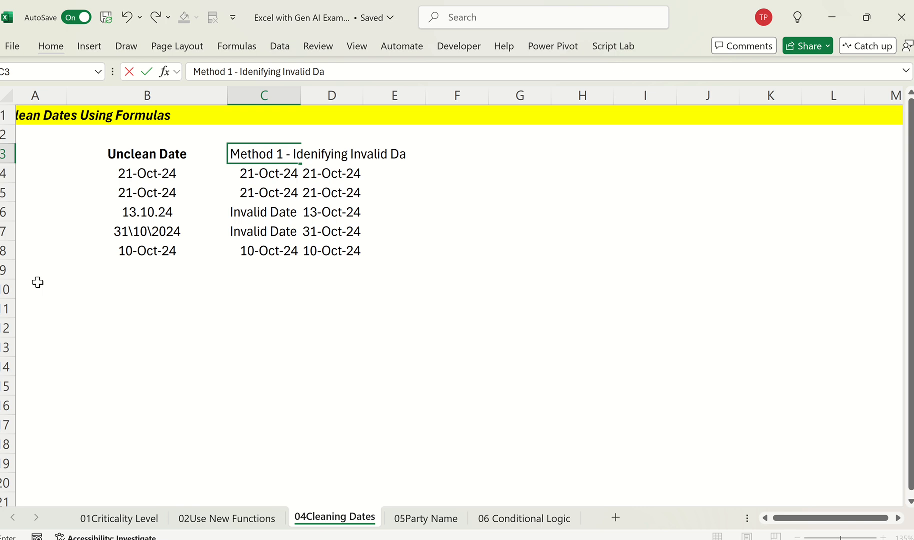
text(tes)
key(BackSpace)
text(es)
key(Return)
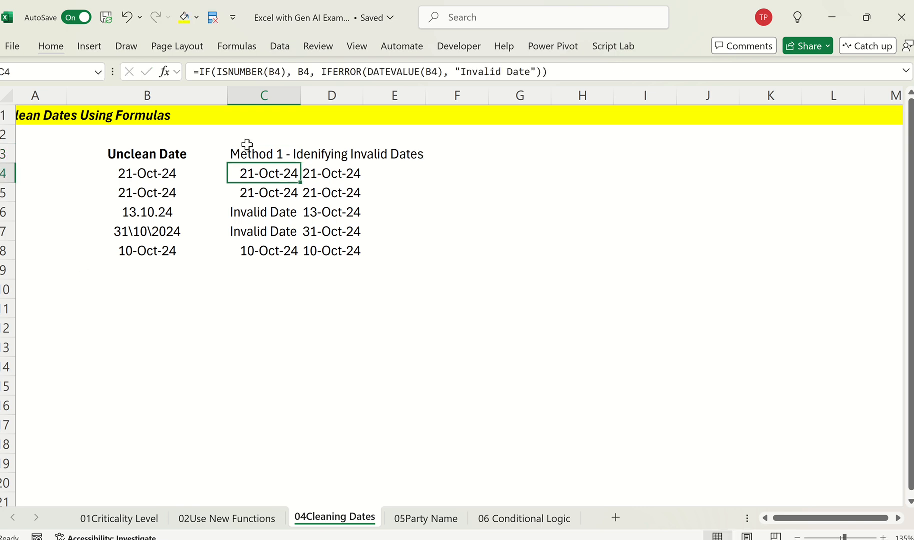
Step: Fit column C's width to its contents and correct the misspelled word in the C3 header to "Identifying"
double_click(298, 97)
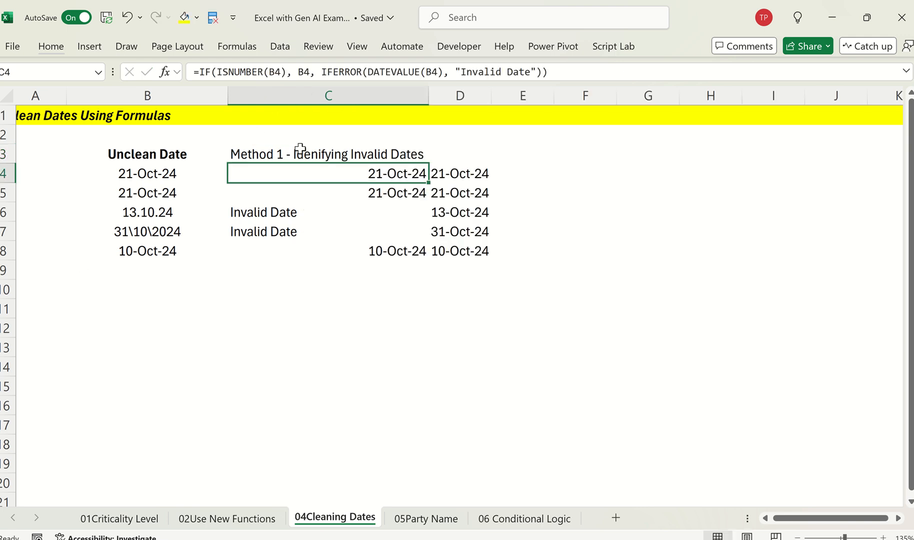
click(300, 150)
key(F2)
double_click(303, 151)
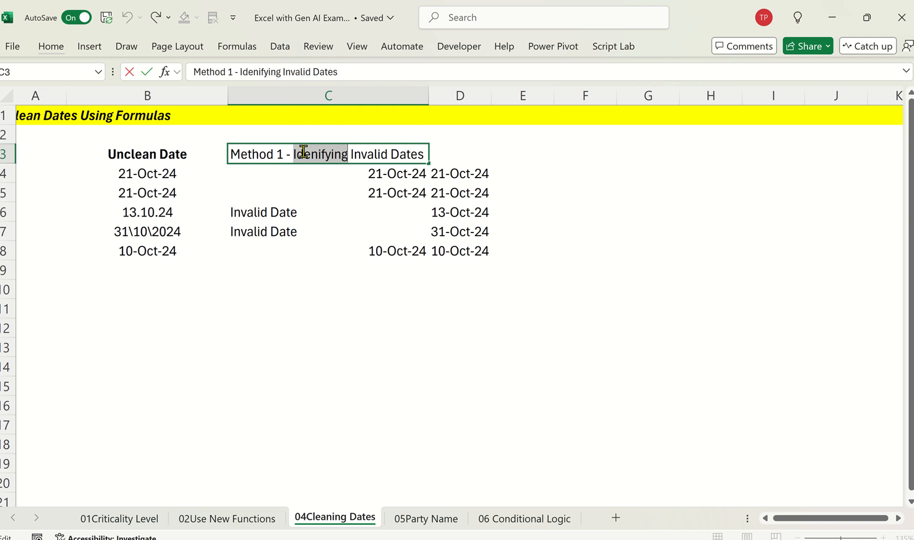
text(Iden)
text(tifying)
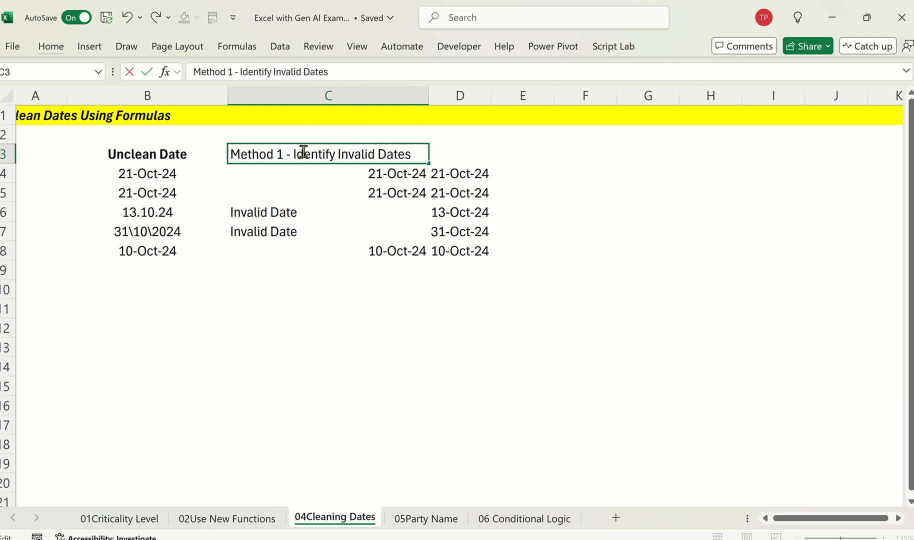
key(Return)
Step: Enter the header "Method 2 - Rectify invalid dates" in D3 and widen columns C and D to fit their headers
key(Up)
key(Right)
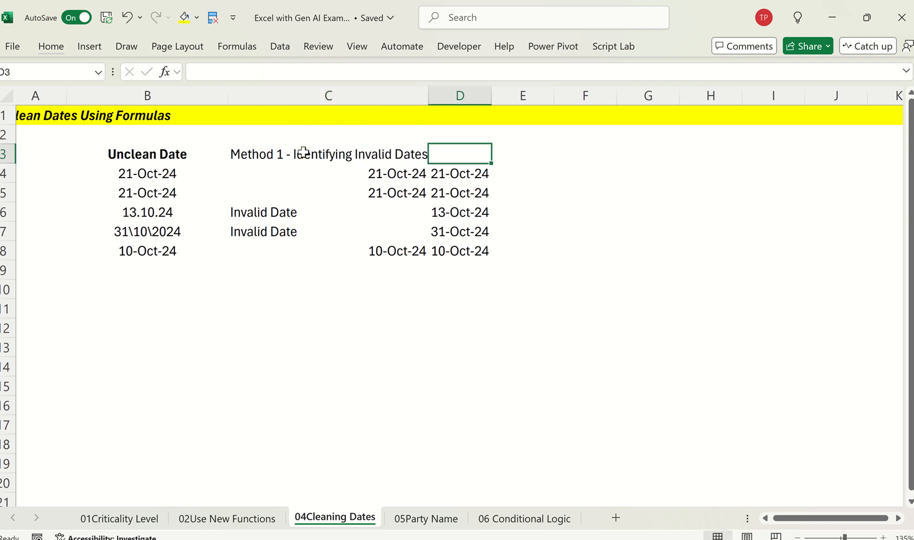
text(MEthor)
key(BackSpace)
key(BackSpace)
key(BackSpace)
key(BackSpace)
key(BackSpace)
text(e)
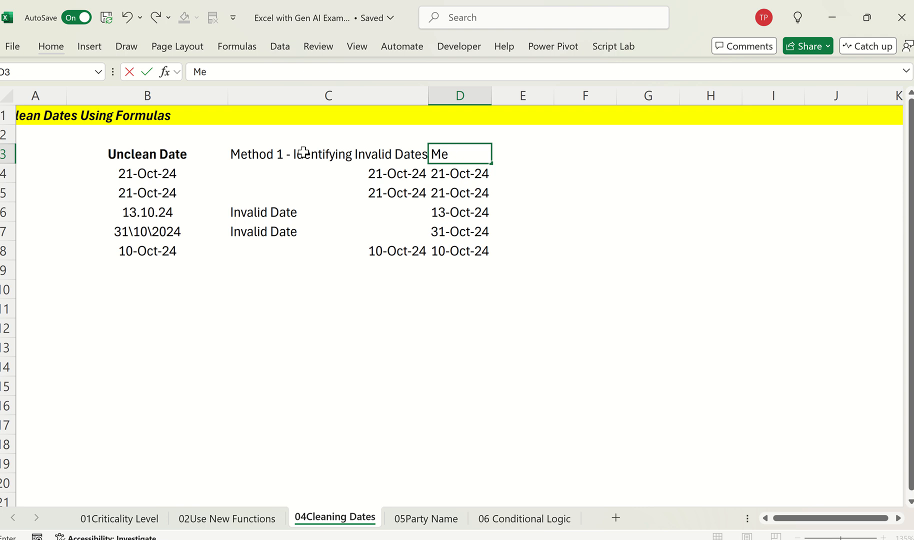
text(thod 2 0)
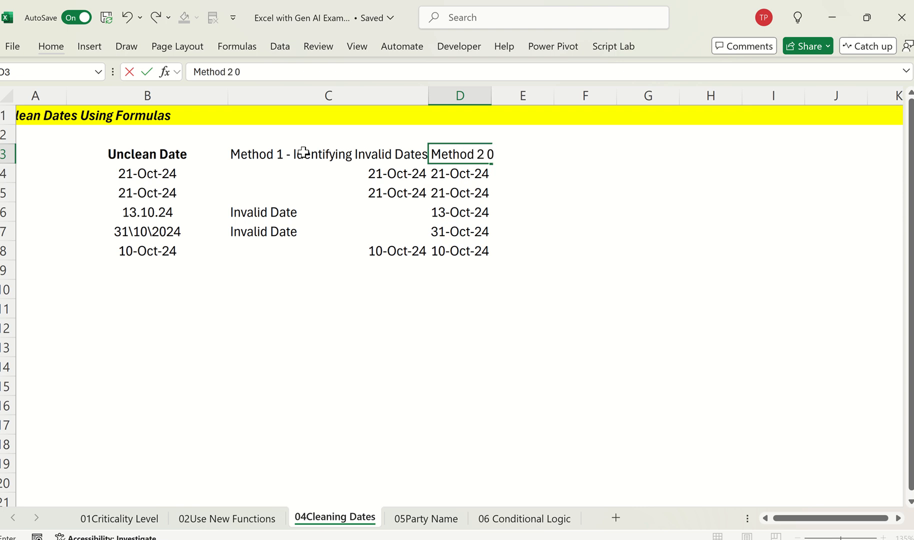
key(BackSpace)
text(- Rectify inval)
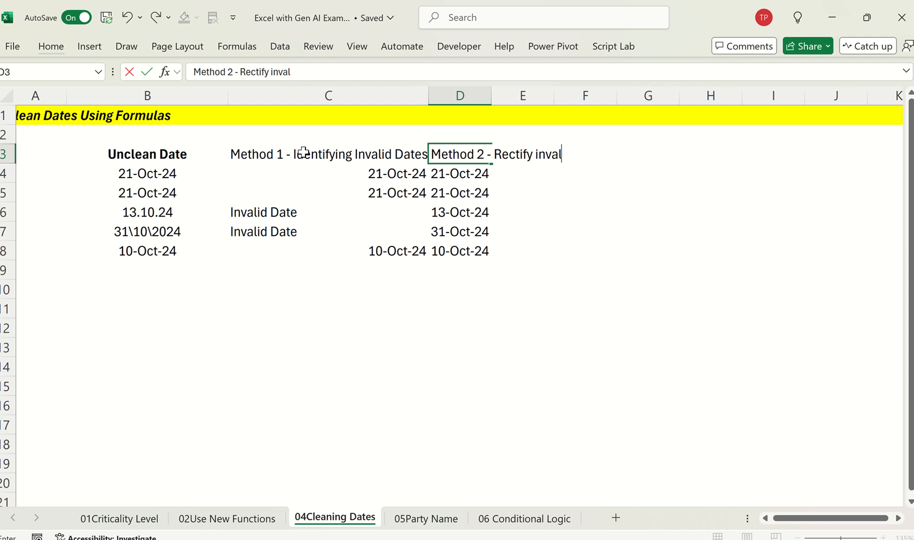
text(iddates)
key(Return)
key(Up)
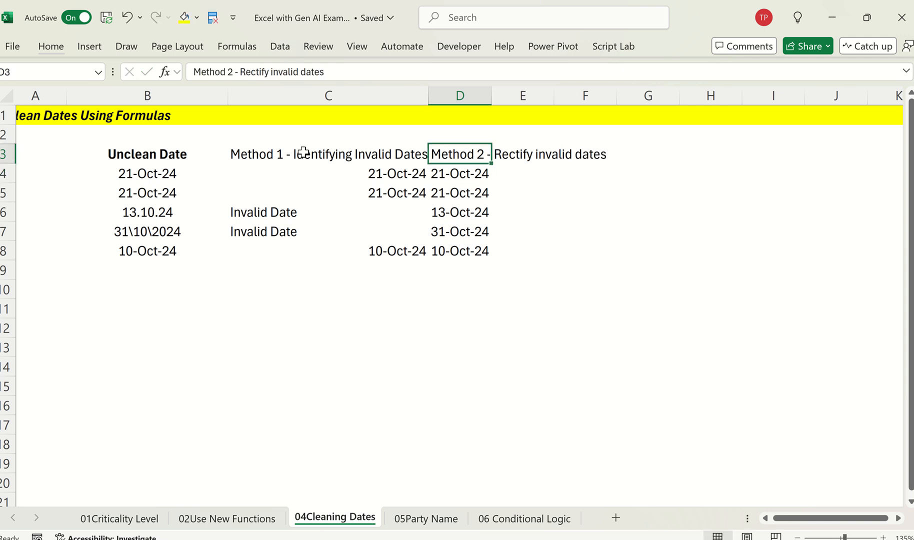
drag(428, 104, 432, 99)
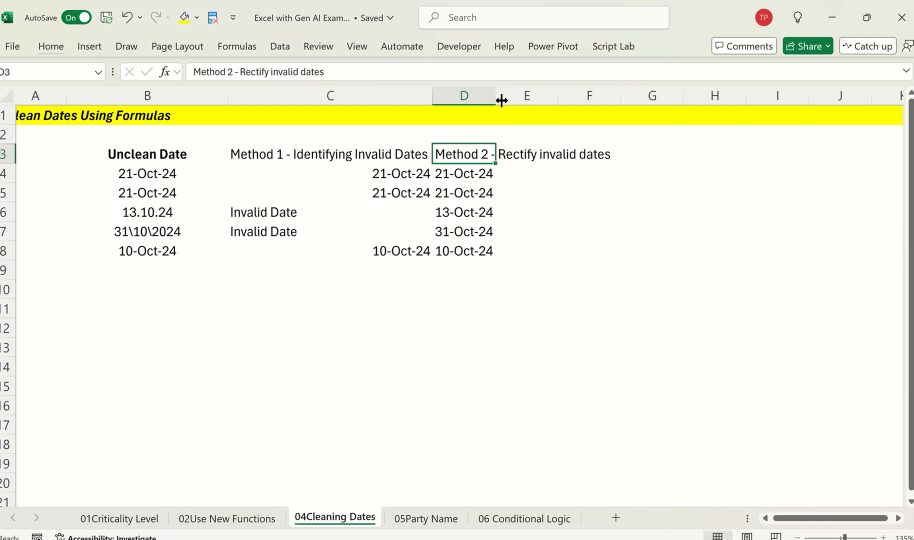
drag(502, 99, 615, 96)
Step: Review the results of both methods in C3:D8 against the unclean dates
click(527, 189)
key(Up)
key(Left)
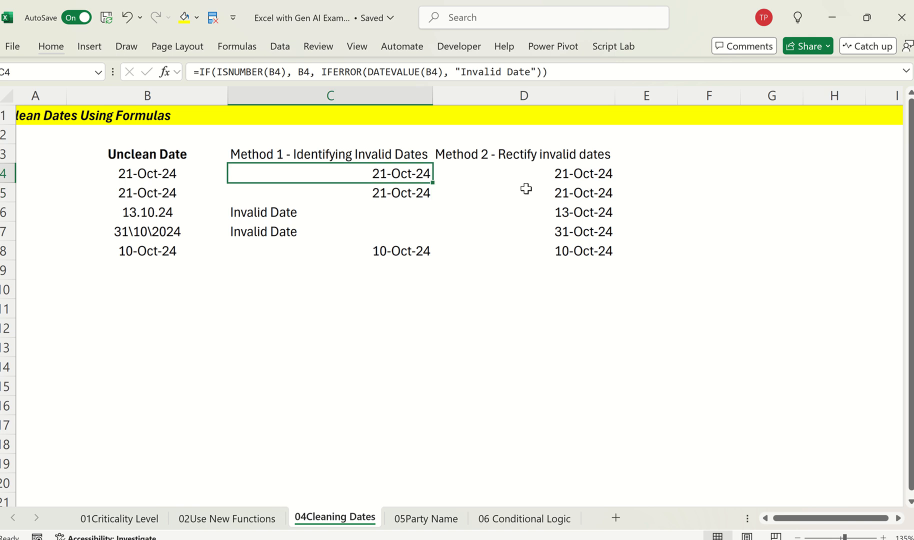
key(Up)
key(ctrl+shift+End)
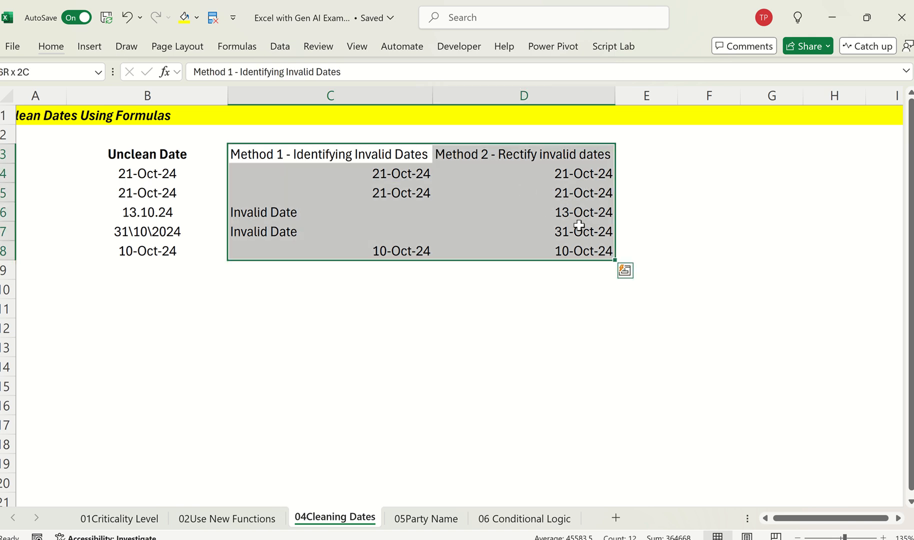
key(Down)
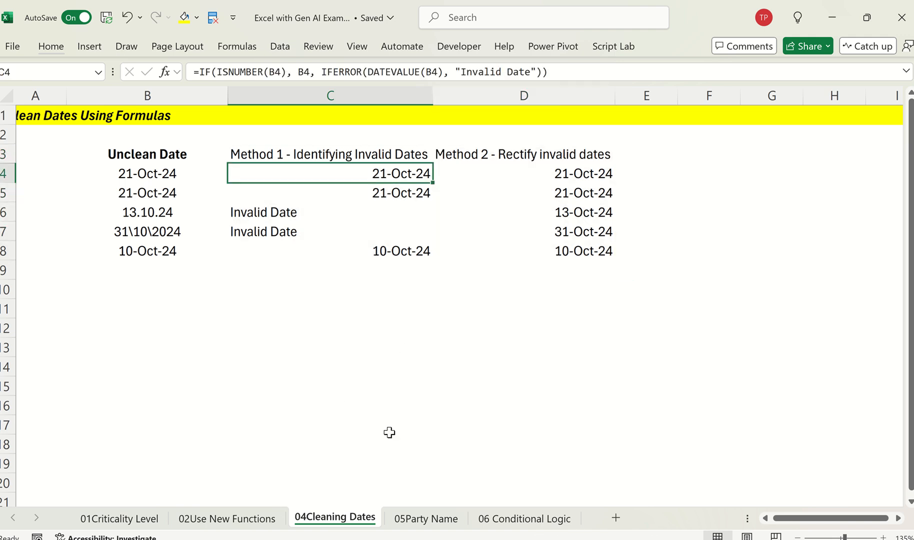
scroll(393, 433, left, 2)
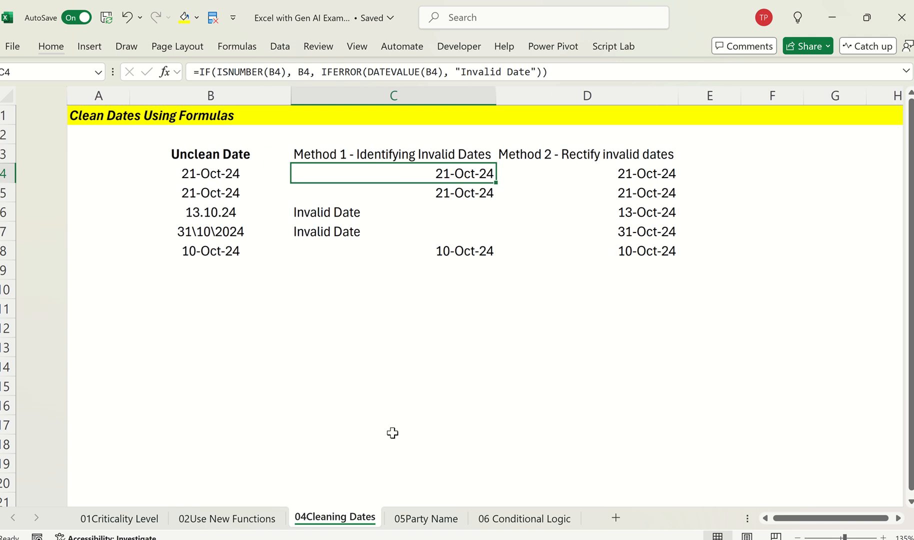
Step: Open the 05Party Name sheet and examine the sender entries in the MAIL_FROM column, D5:D17
click(445, 523)
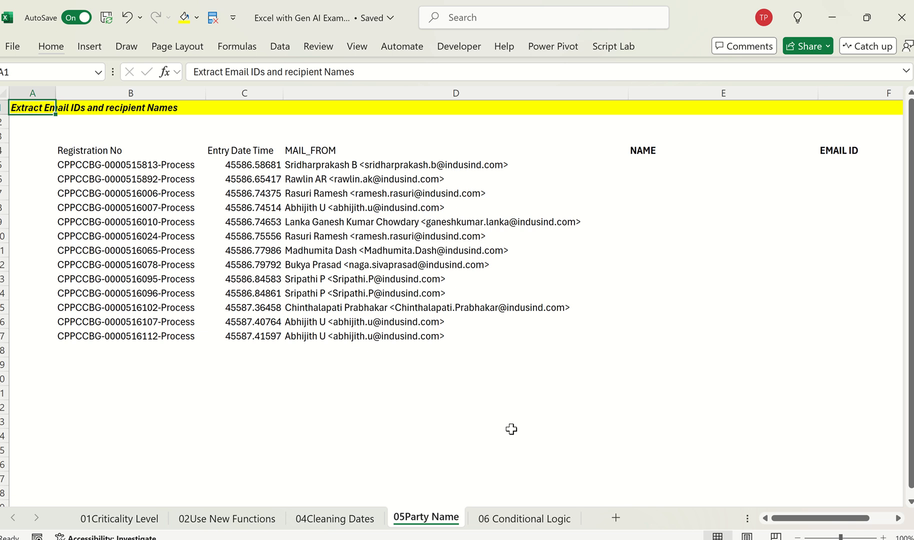
click(442, 217)
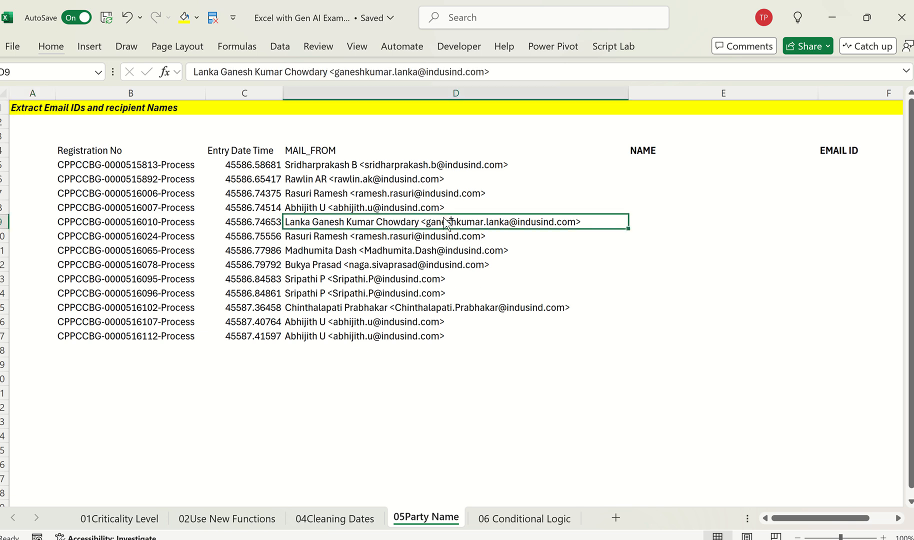
key(ctrl+Up)
key(Down)
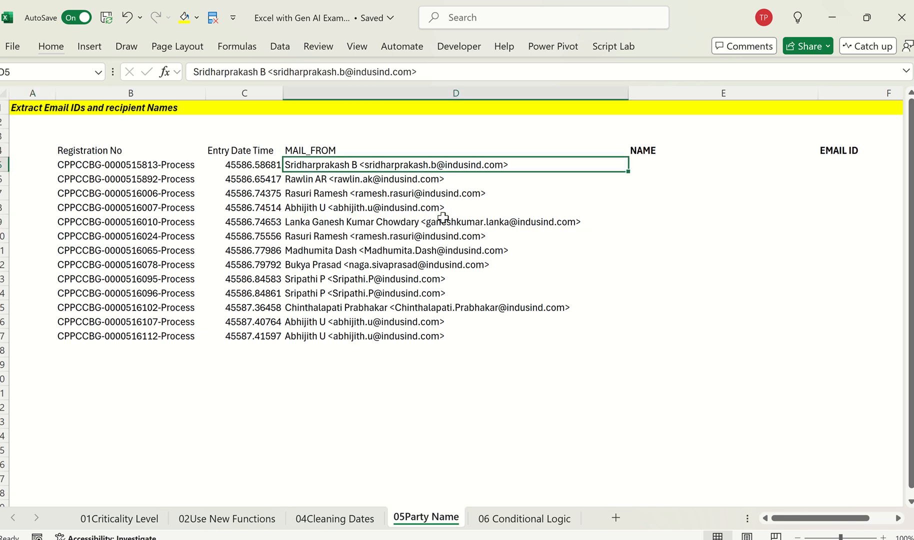
key(ctrl+shift+Down)
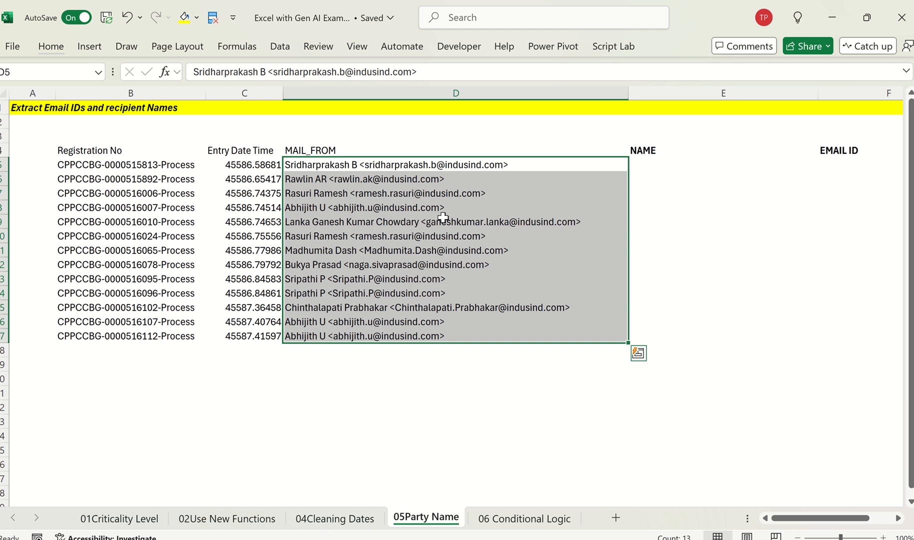
click(591, 151)
key(Right)
key(Down)
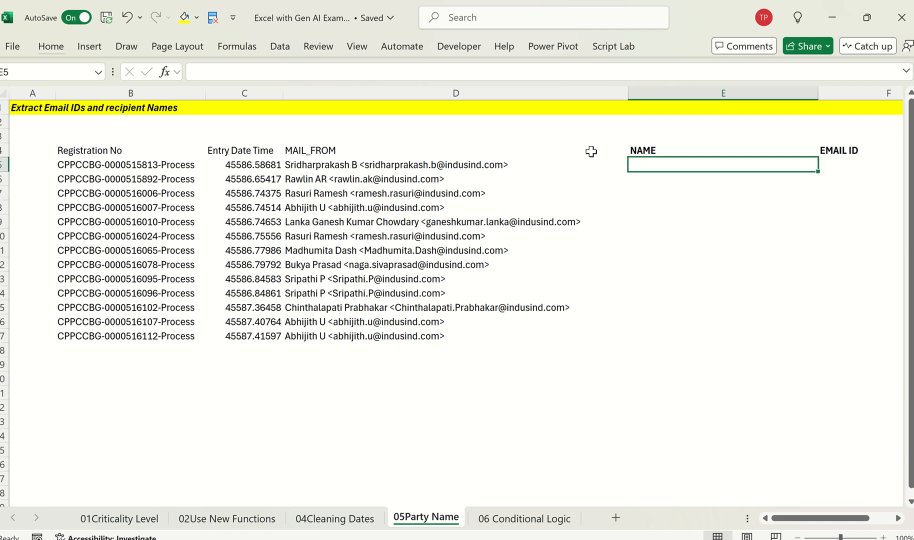
text(=tec)
key(BackSpace)
key(Down)
key(Down)
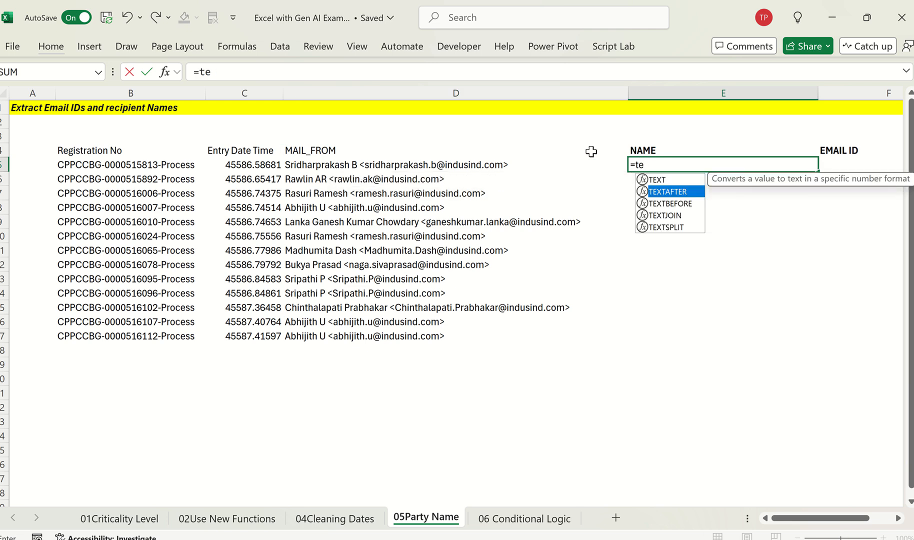
key(Tab)
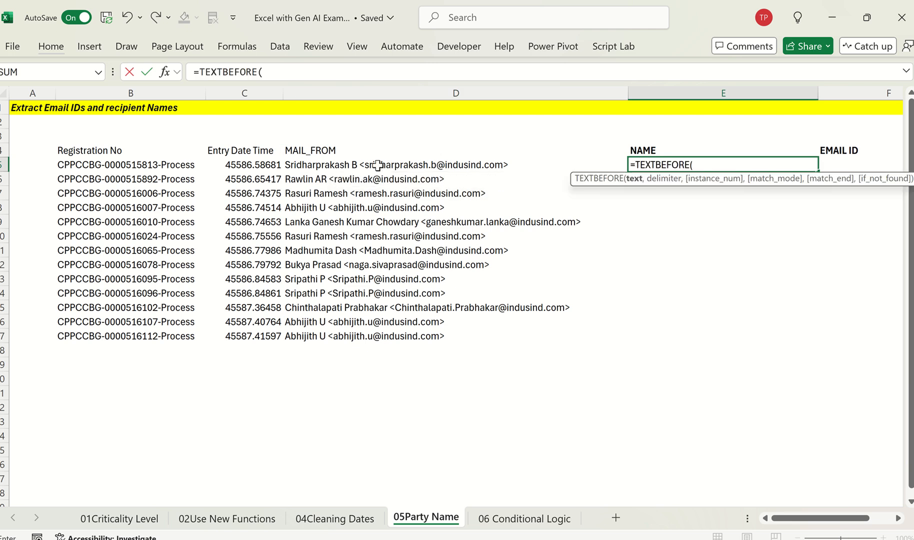
key(Escape)
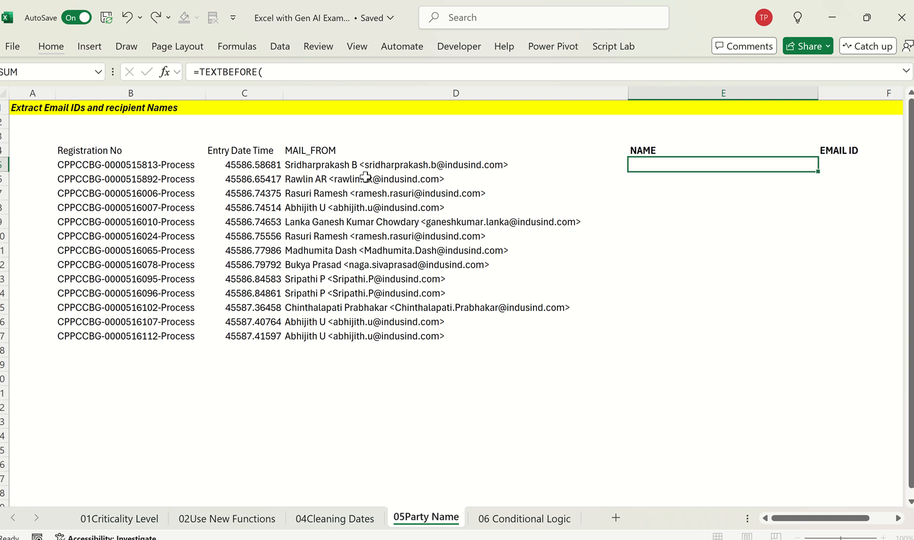
ctrl+scroll(364, 176, up, 4)
click(443, 173)
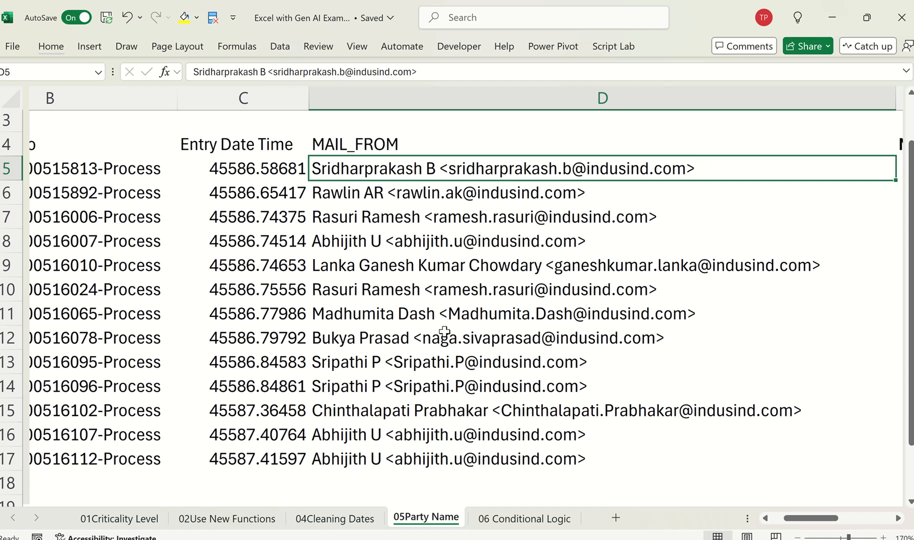
ctrl+scroll(445, 332, down, 5)
key(Right)
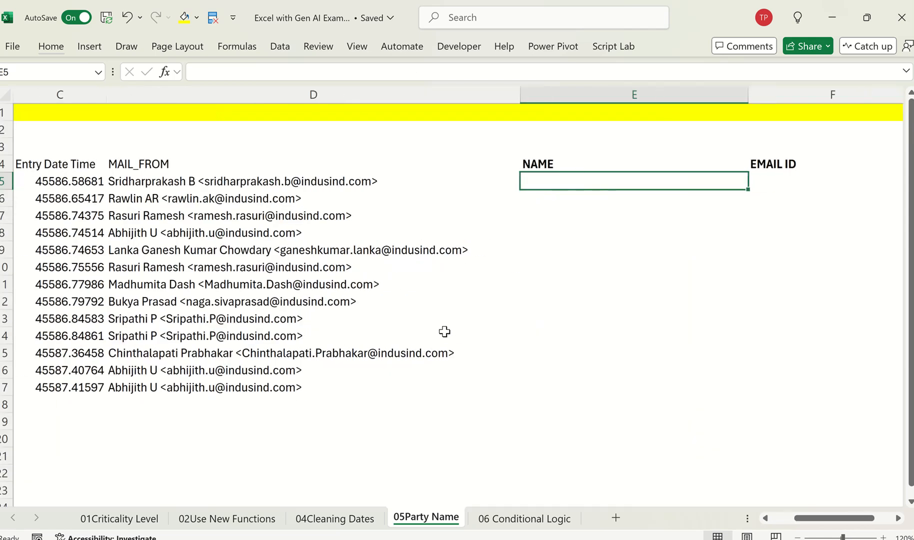
text(=rege)
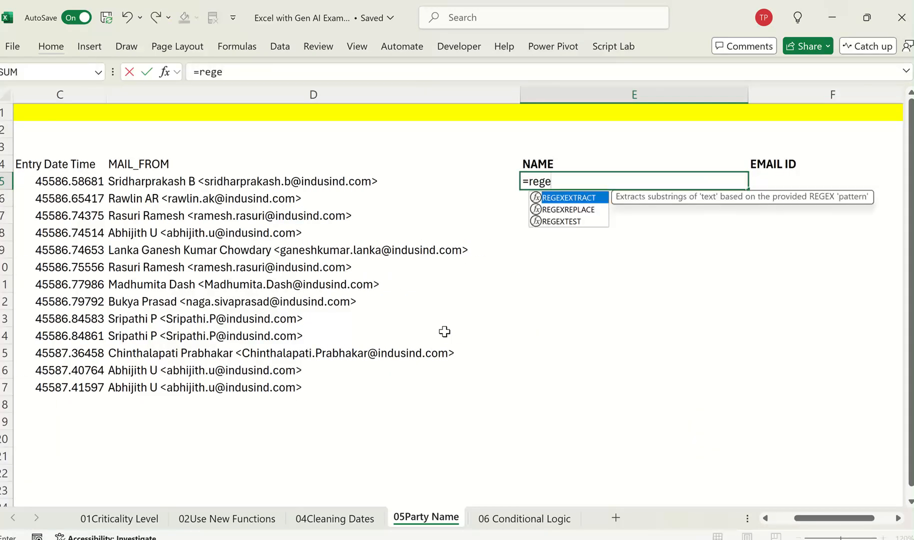
key(Down)
key(Down)
key(Up)
key(Up)
key(Escape)
key(Escape)
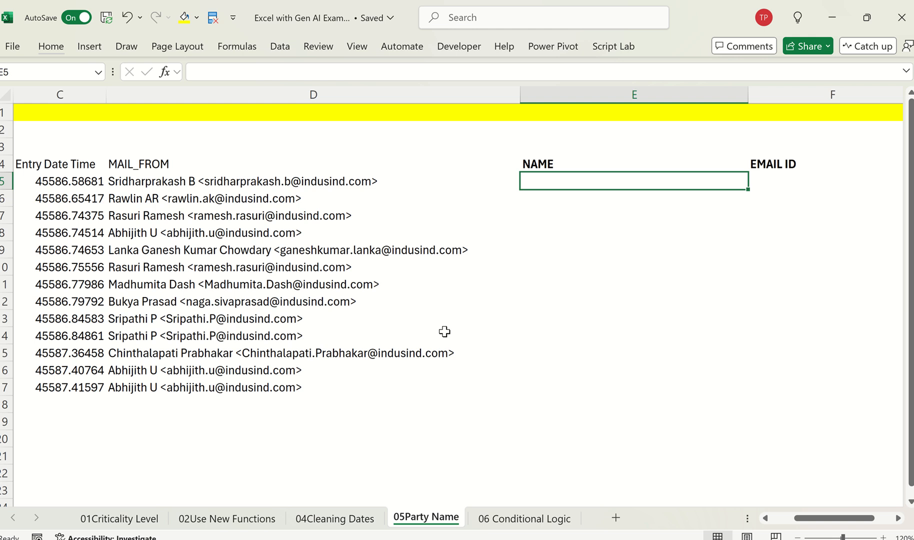
Step: Copy the title in A1, switch to ChatGPT, and paste it into a new chat, keeping only its text without the attached image
key(Left)
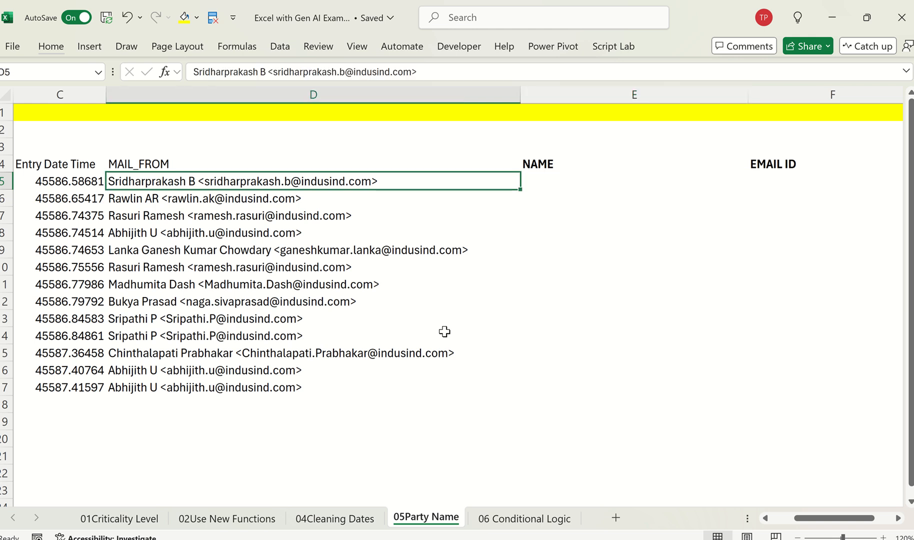
scroll(445, 332, left, 2)
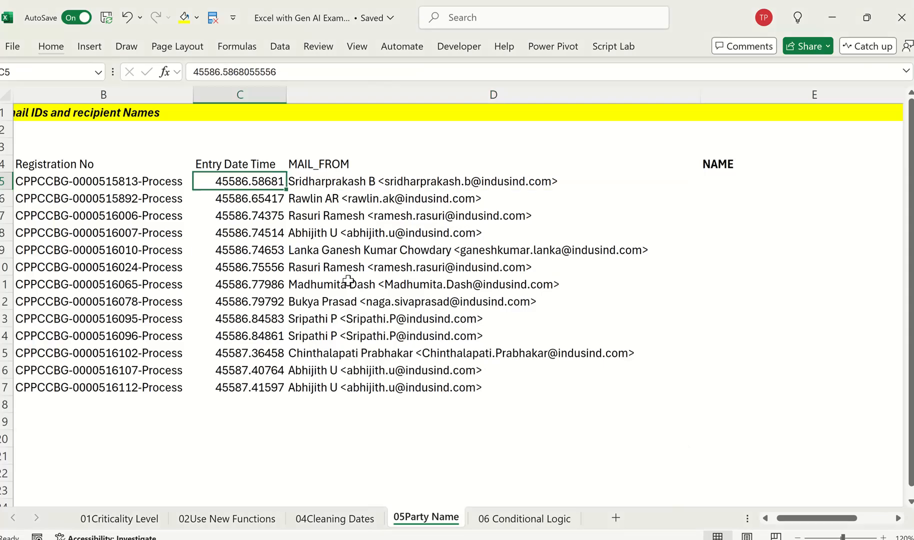
key(Left)
key(Left)
key(ctrl+Home)
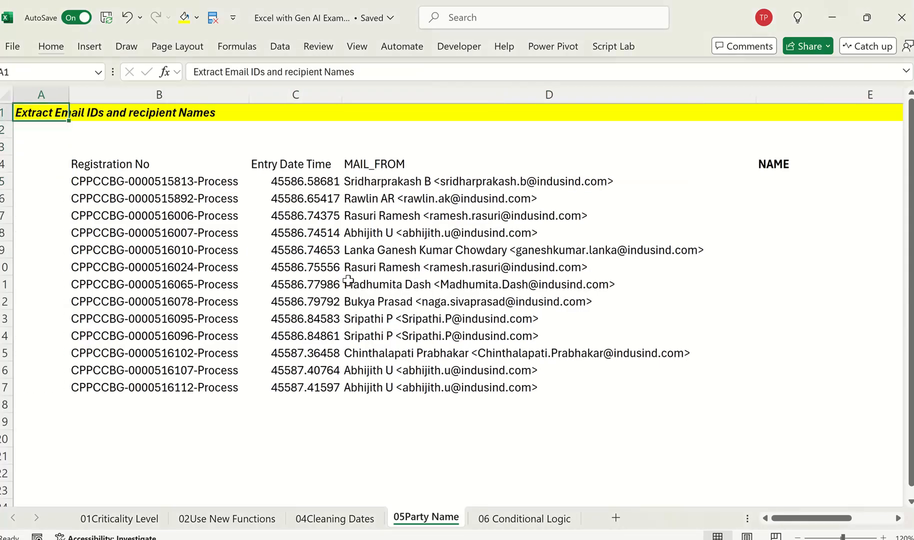
key(alt+Tab)
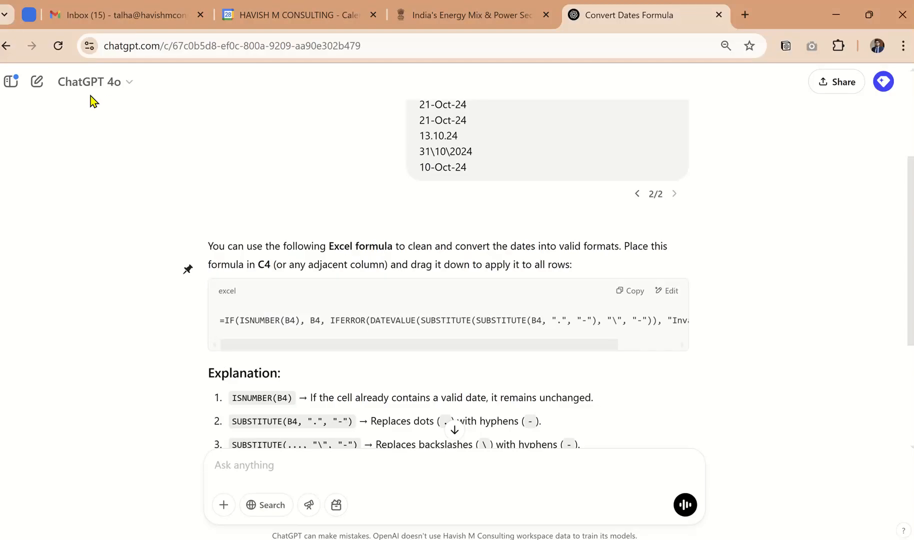
click(36, 81)
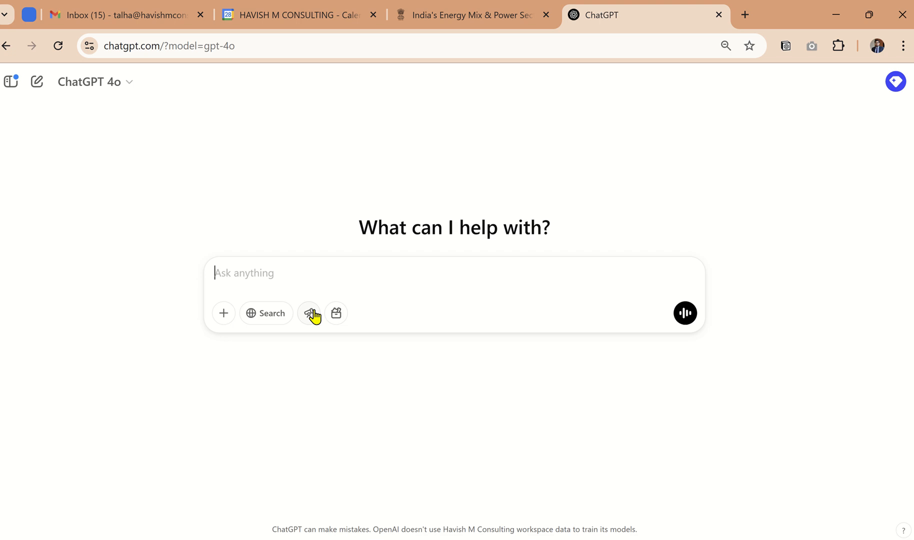
key(ctrl+v)
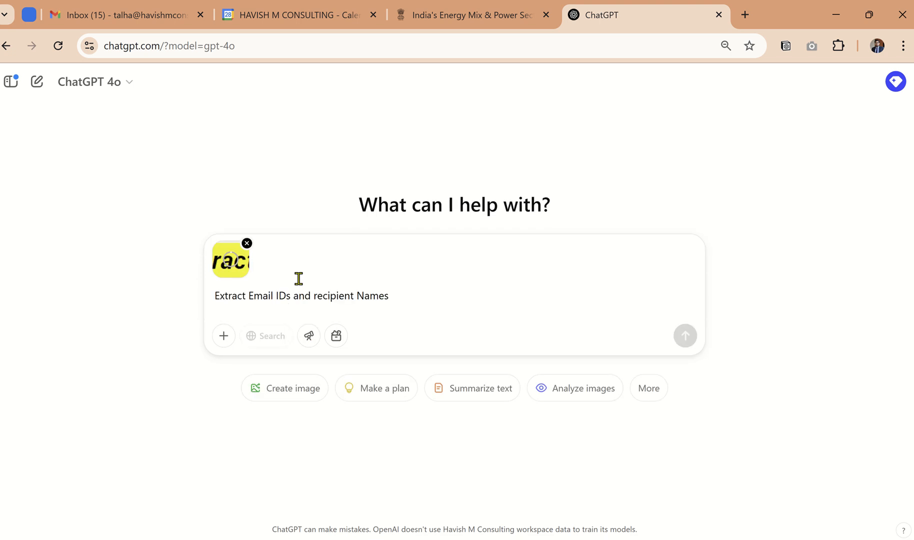
click(247, 243)
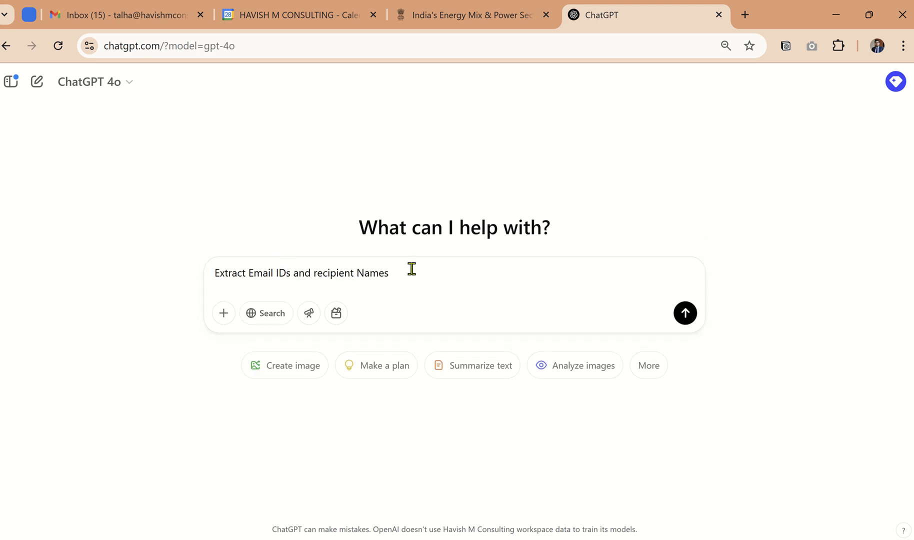
Step: Put "use excel" on its own line above the pasted request and extend the request with "from values in B5"
click(259, 269)
key(shift+Return)
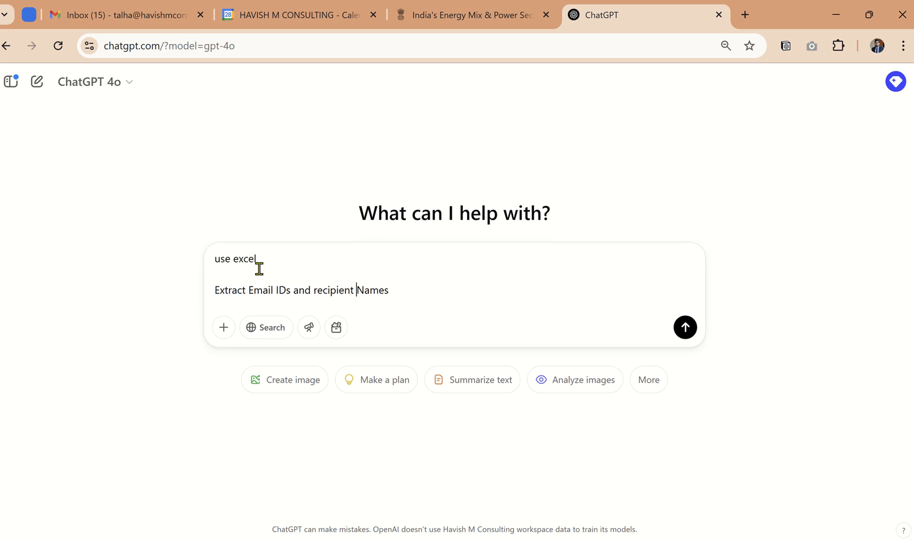
key(shift+Return)
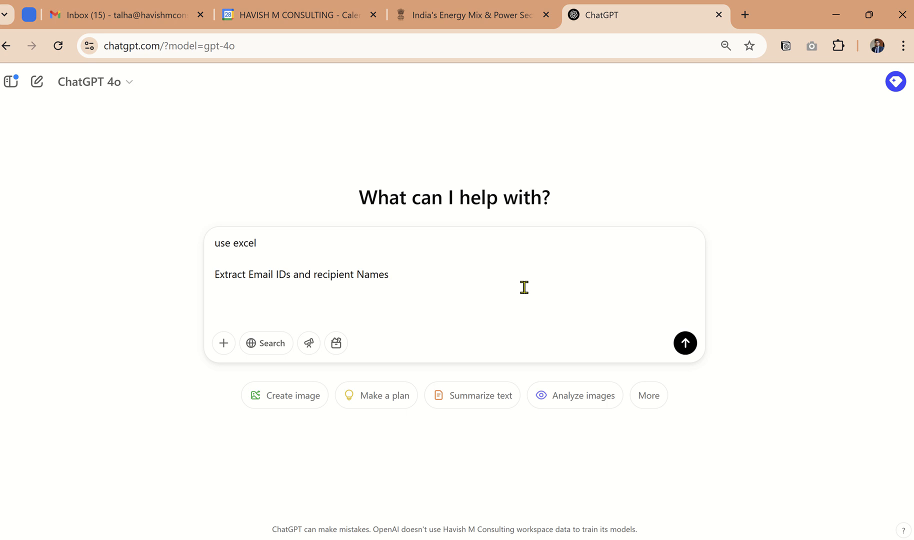
key(BackSpace)
text(from values in)
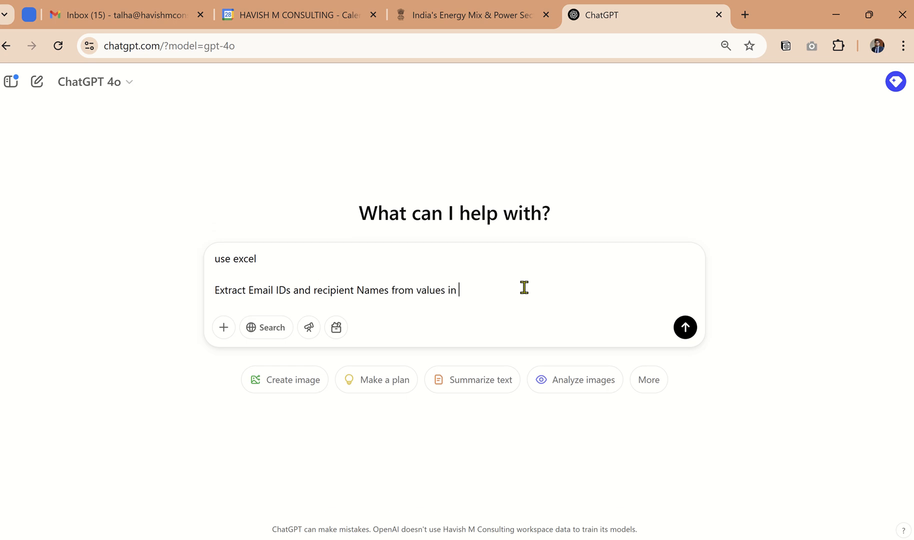
key(alt+Tab)
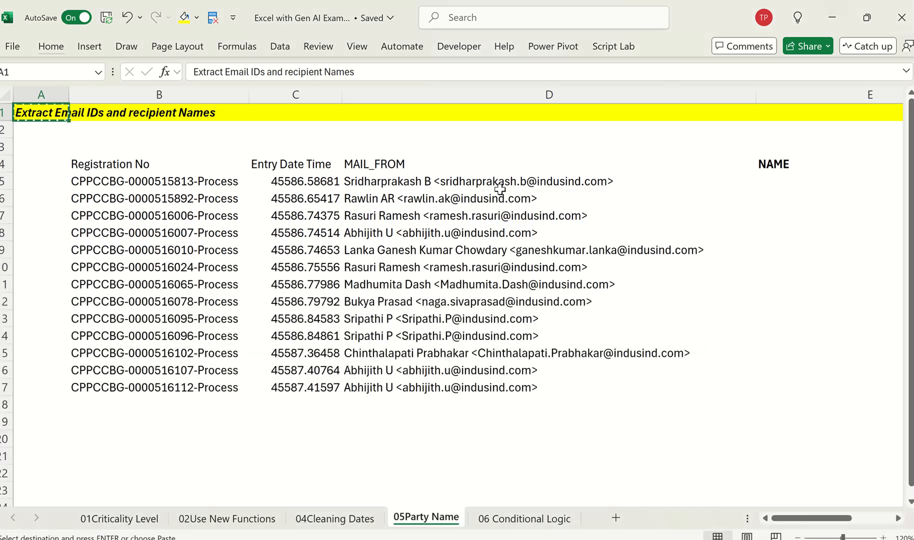
click(496, 184)
key(alt+Tab)
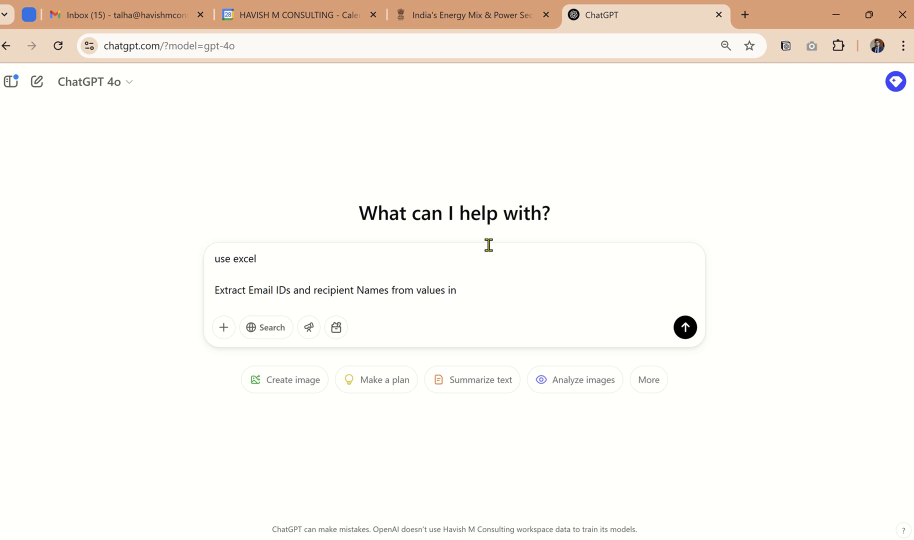
Step: Add a separate line to the prompt reading "give me formulas that work with newer and older versions of excel"
key(shift+Return)
key(shift+Return)
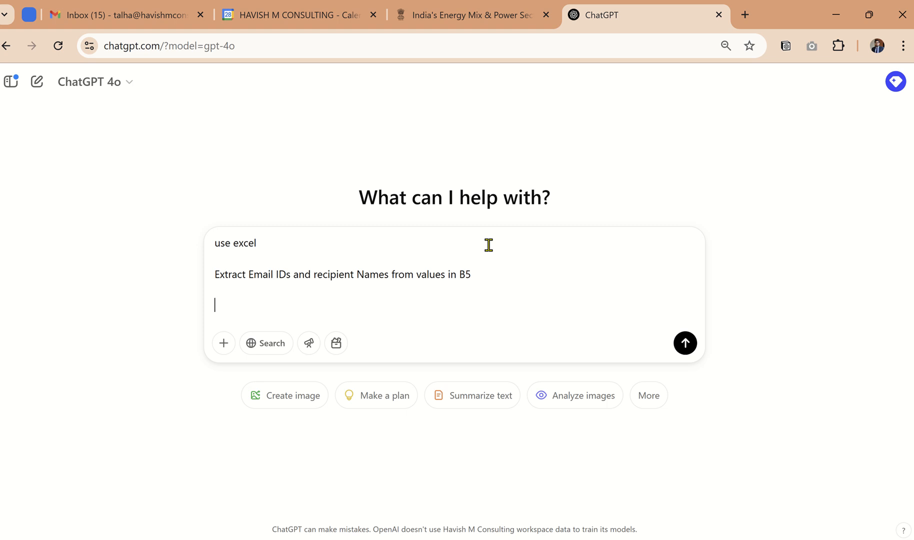
text(give)
text(me formulas that work with newer)
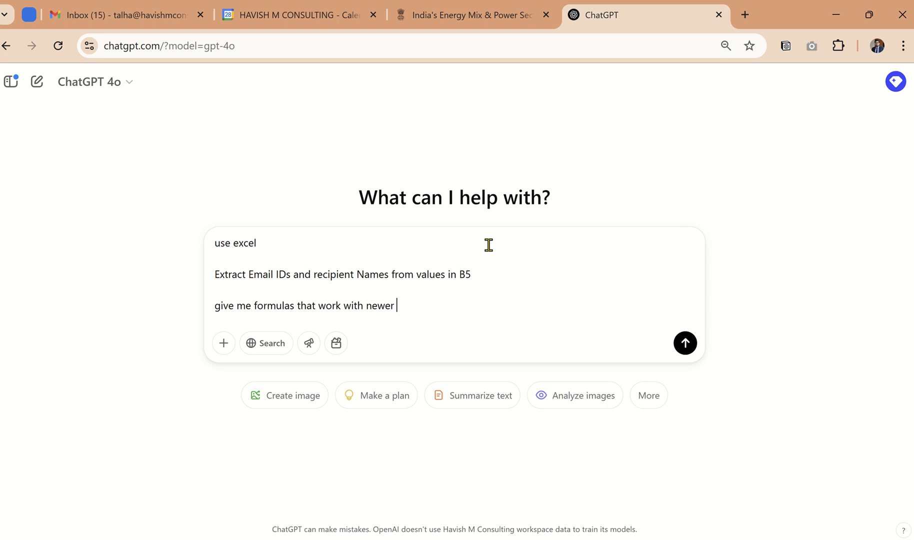
text( and older versions of ex)
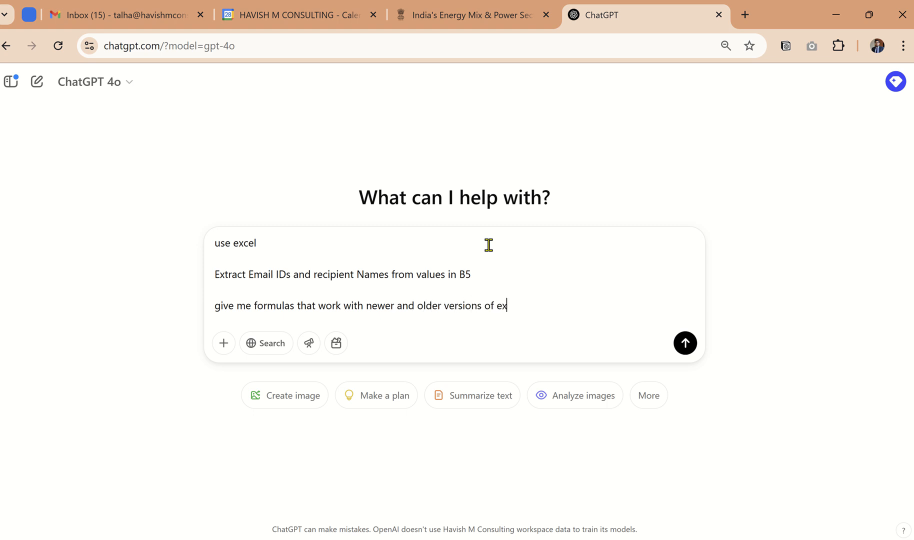
text(cel)
Step: Switch to Excel, copy the MAIL_FROM entries in D5:D17, and paste them below the ChatGPT prompt's last line
key(shift+Return)
key(shift+Return)
key(alt+Tab)
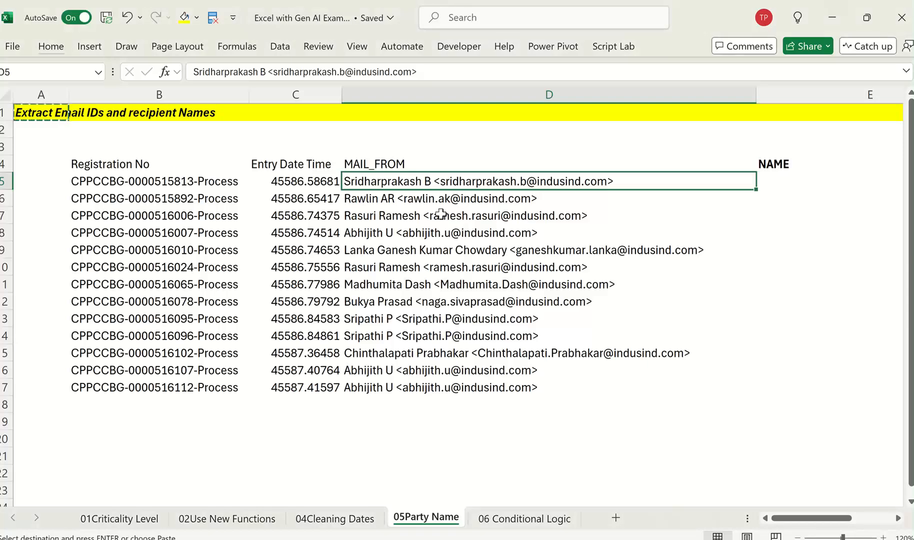
drag(414, 181, 429, 388)
key(ctrl+c)
key(alt+Tab)
key(ctrl+v)
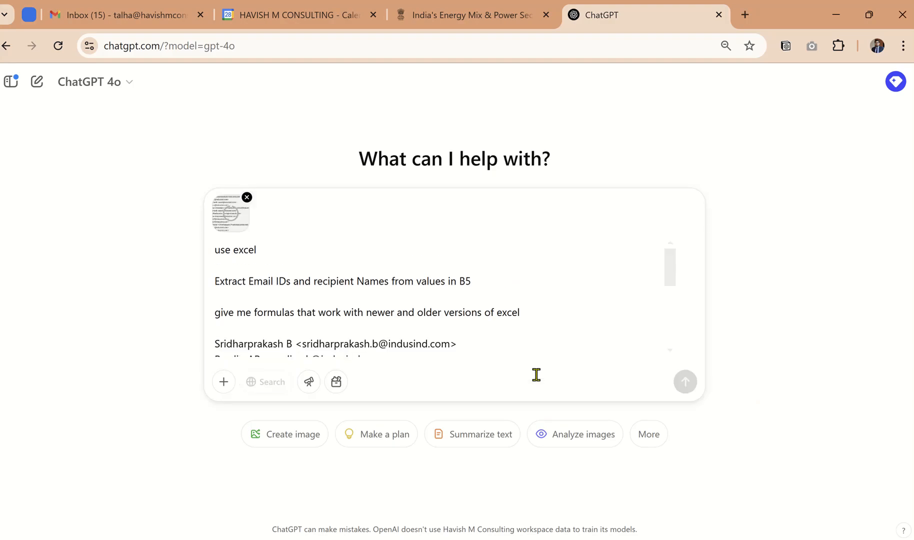
Step: Delete the pasted sender entries from the prompt text, keeping the three instruction lines and the attached image of the entries
scroll(375, 320, down, 4)
scroll(233, 273, up, 2)
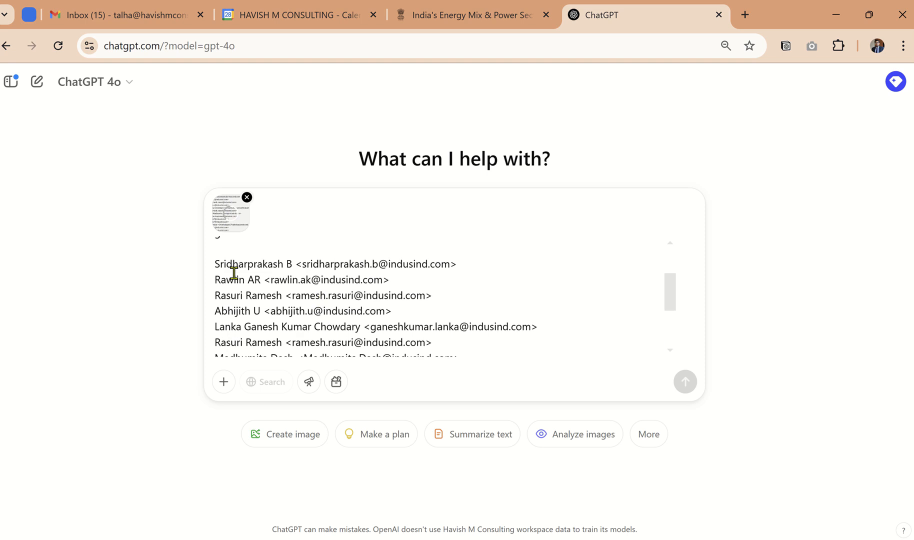
drag(214, 264, 439, 415)
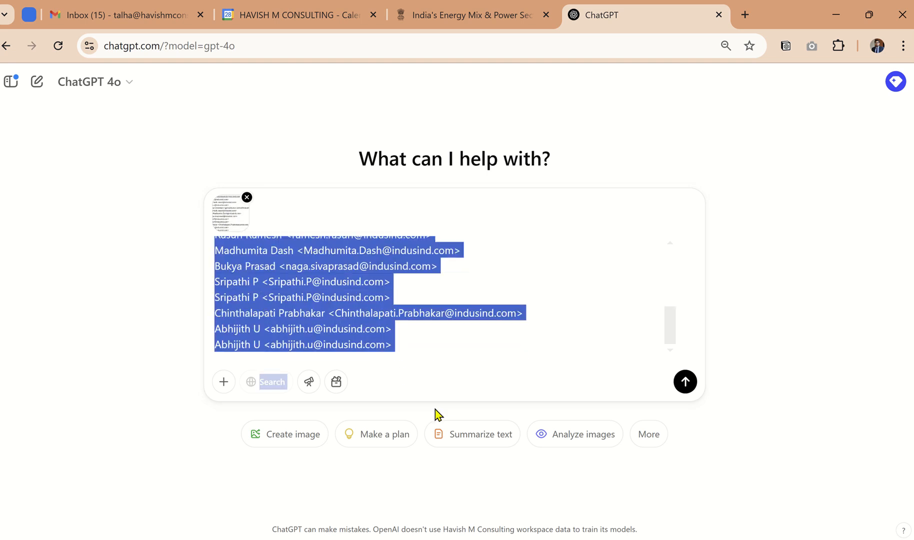
click(421, 343)
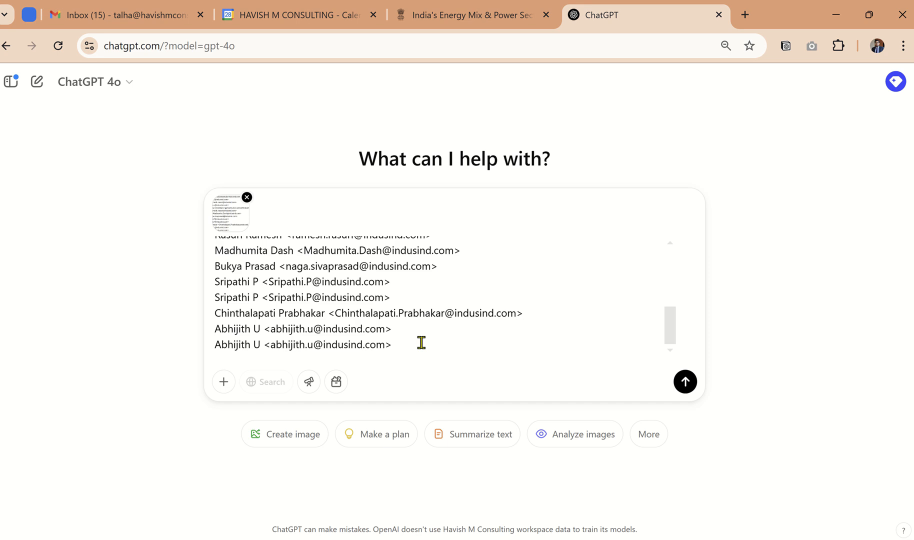
drag(422, 343, 233, 282)
key(BackSpace)
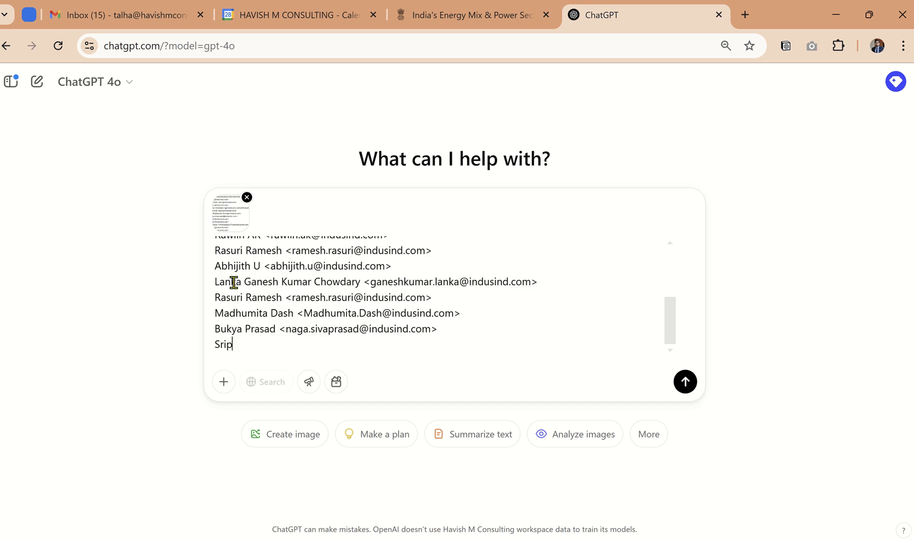
drag(234, 345, 205, 270)
key(BackSpace)
scroll(250, 310, up, 2)
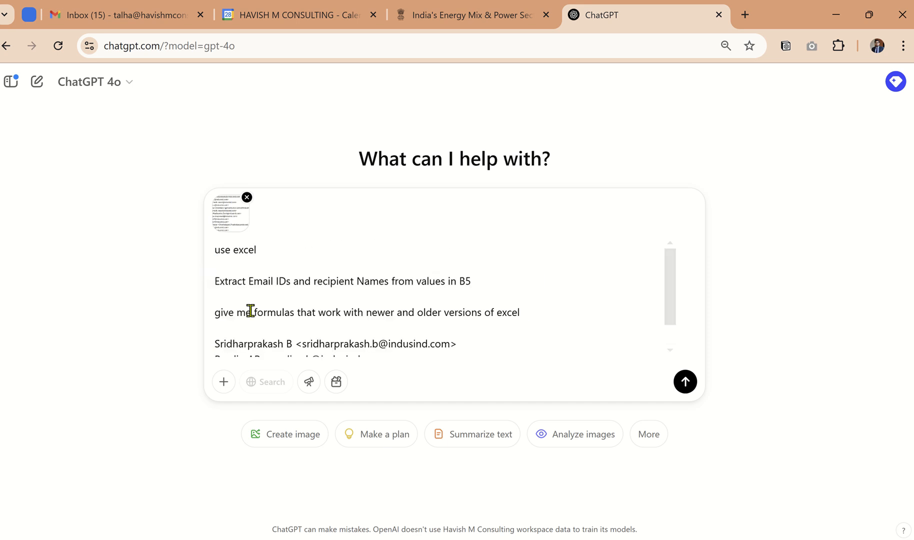
click(249, 328)
drag(325, 350, 361, 365)
key(BackSpace)
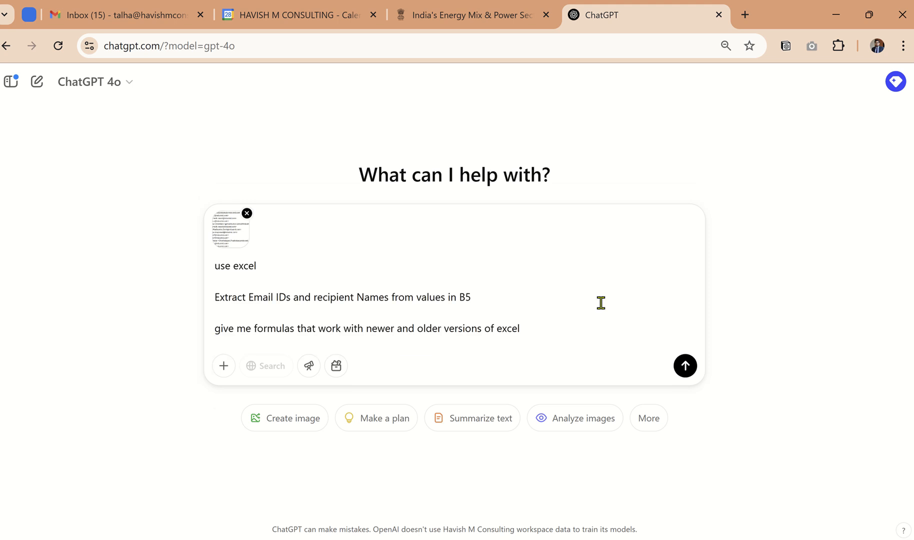
Step: Send the prompt and review the suggested email ID and recipient name formulas for newer versions of Excel
click(685, 366)
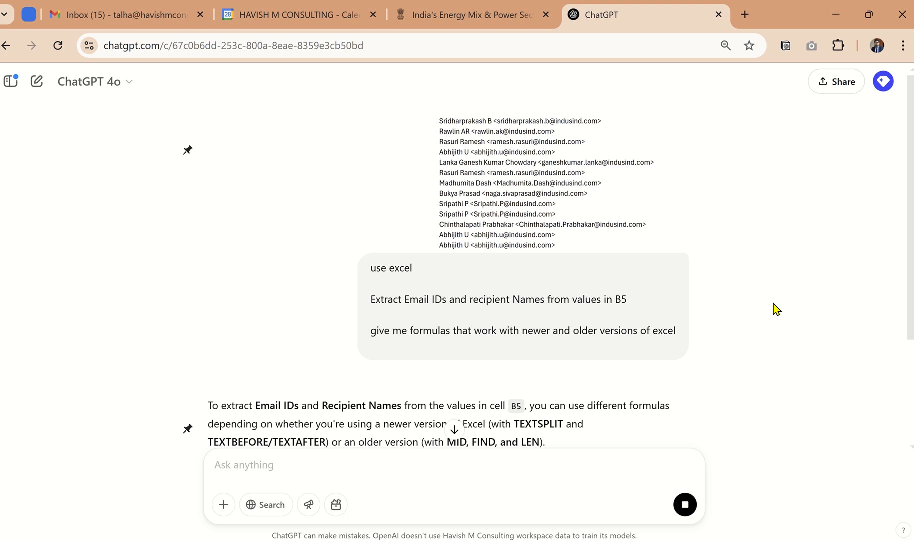
scroll(774, 304, down, 1)
scroll(690, 306, down, 2)
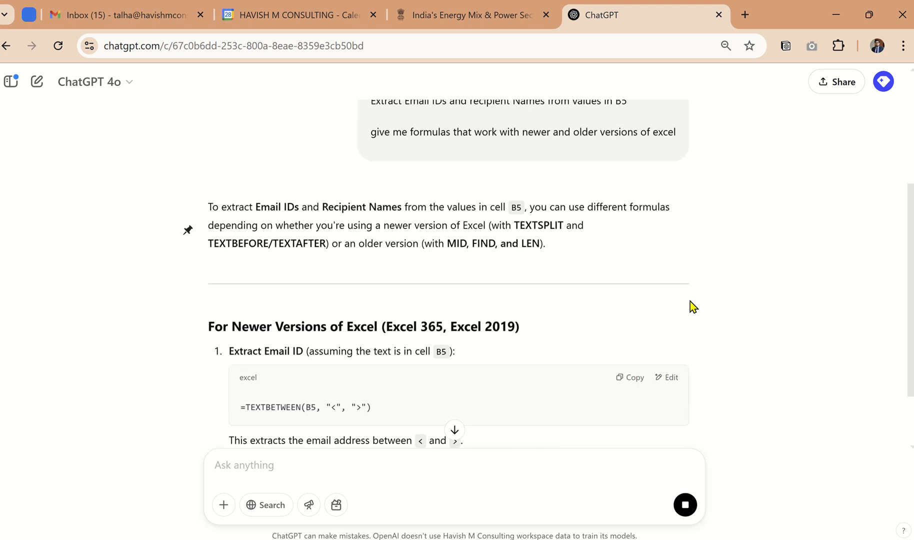
scroll(558, 265, down, 1)
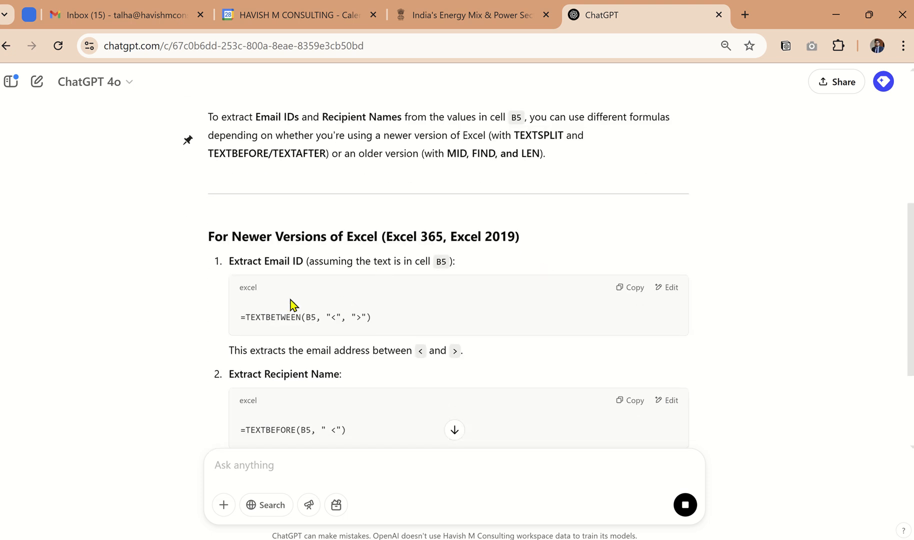
scroll(347, 291, down, 1)
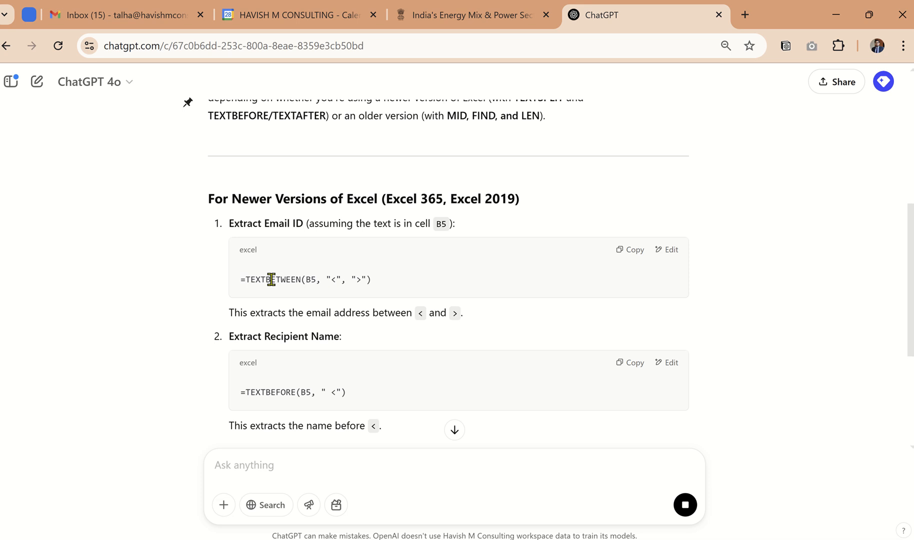
Step: Switch to Excel and try to enter a TEXTBETWEEN formula in cell E5 under NAME
key(alt+Tab)
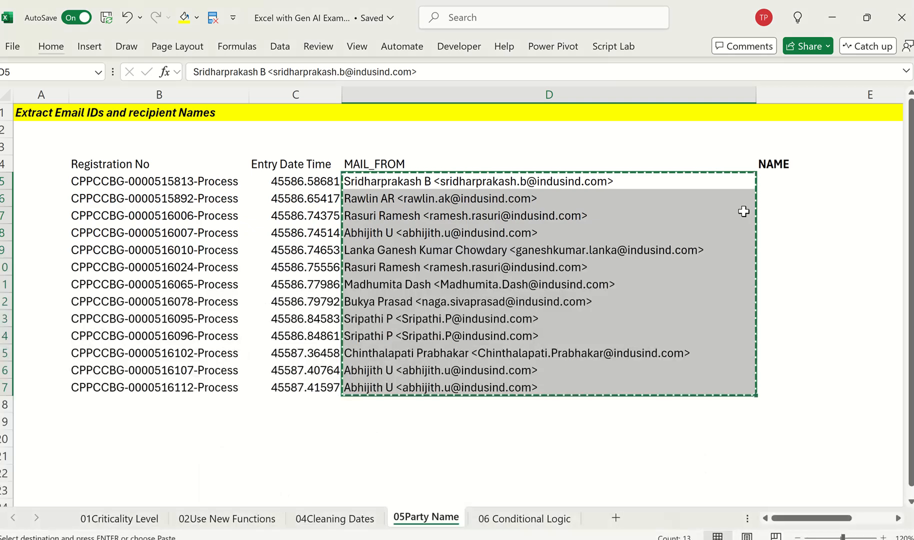
key(Escape)
key(Right)
text(=t)
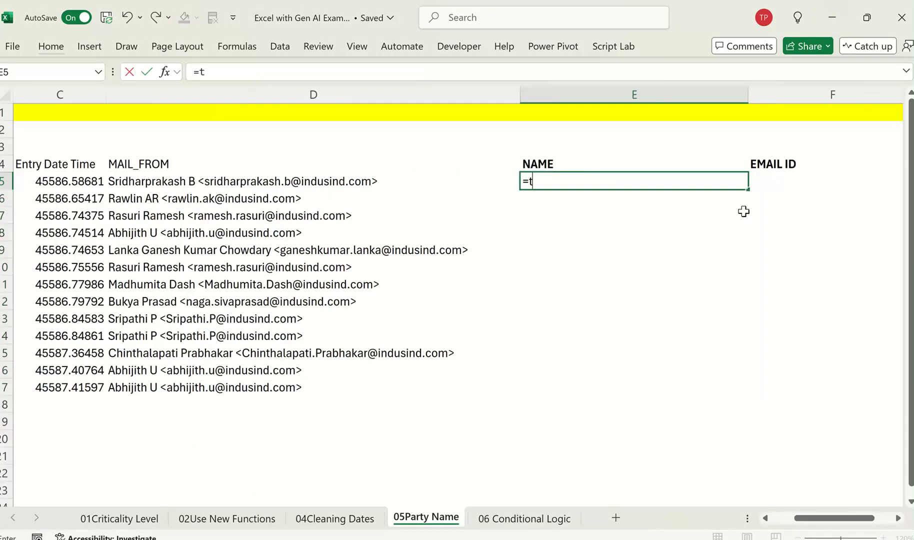
text(extb)
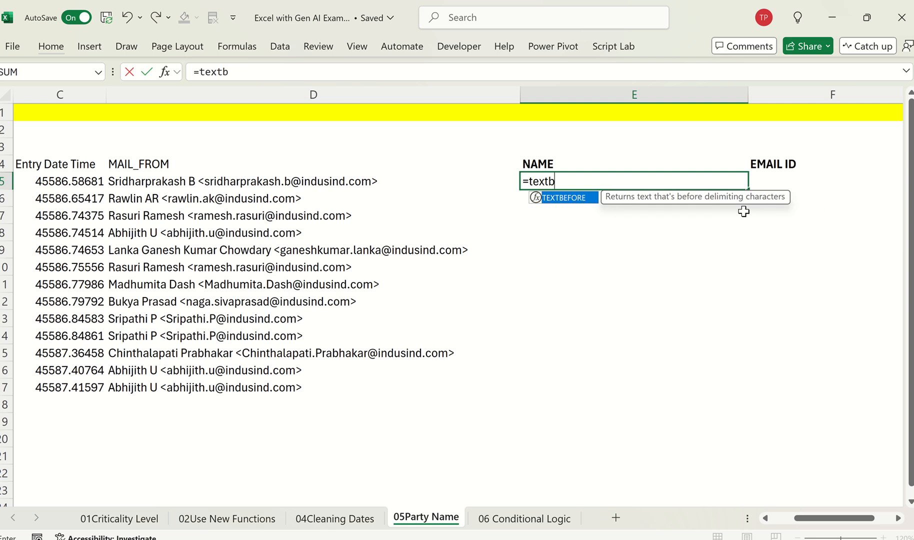
text(etween)
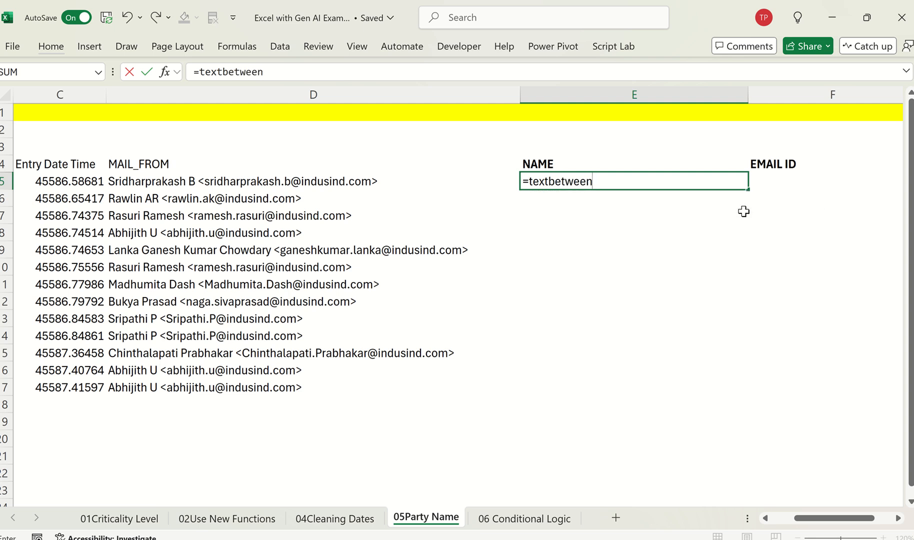
key(Escape)
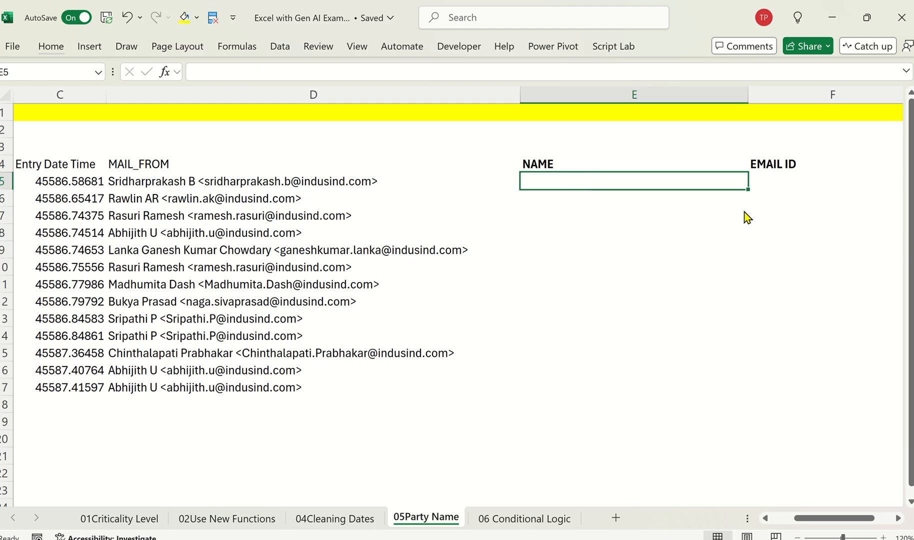
Step: Return to ChatGPT and compare the suggested email ID and recipient name formulas for newer and older versions of Excel
key(alt+Tab)
scroll(600, 245, down, 1)
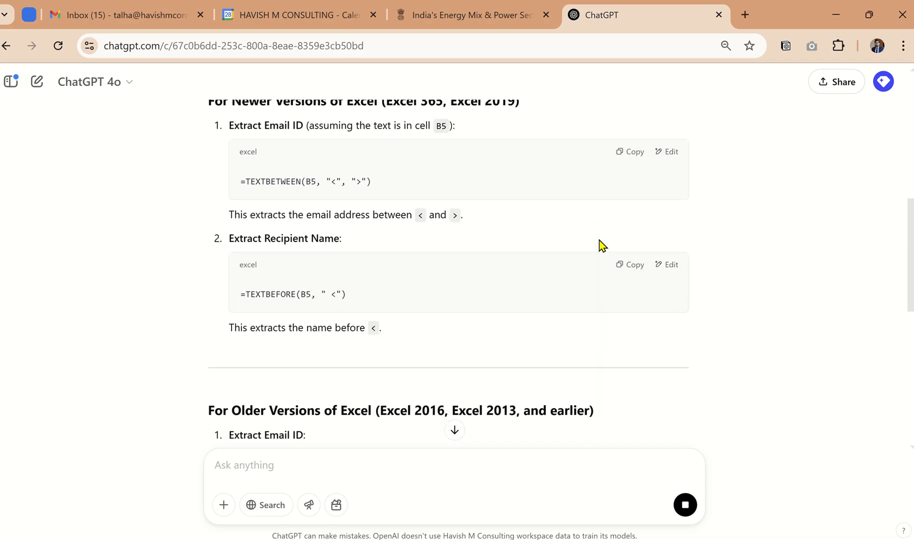
scroll(598, 297, down, 5)
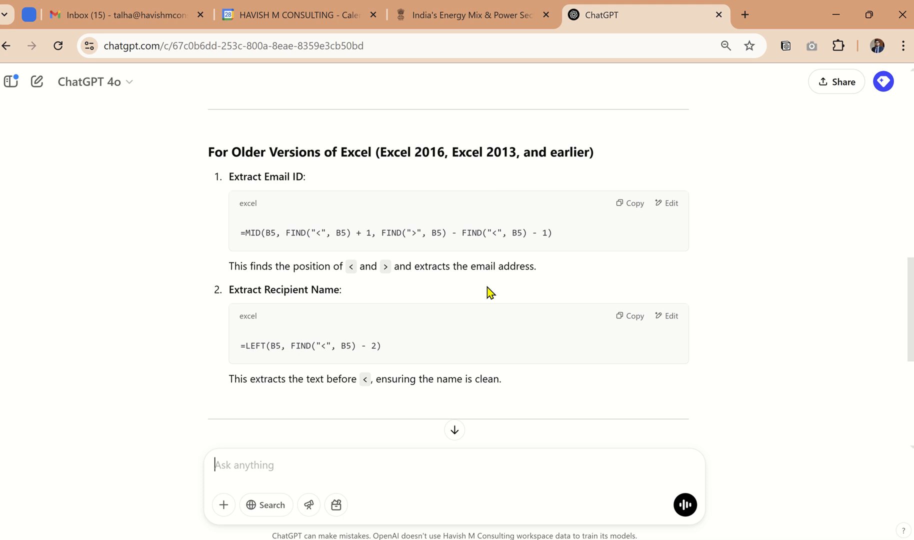
scroll(544, 224, down, 3)
scroll(544, 226, up, 3)
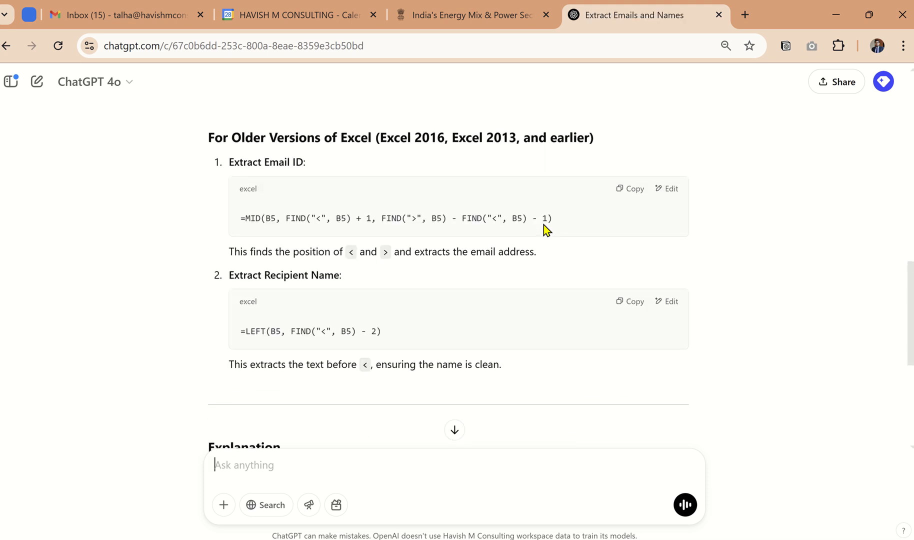
scroll(584, 219, up, 4)
scroll(288, 167, up, 2)
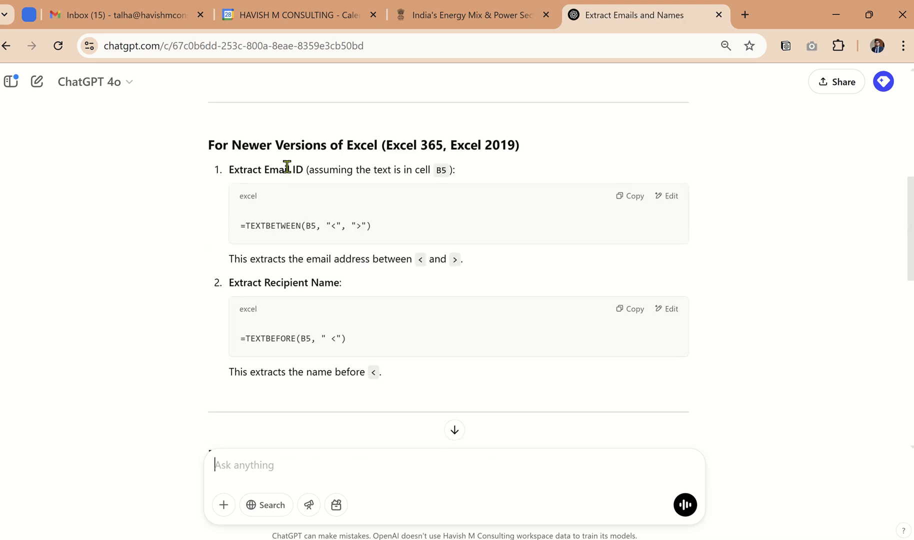
scroll(271, 211, down, 5)
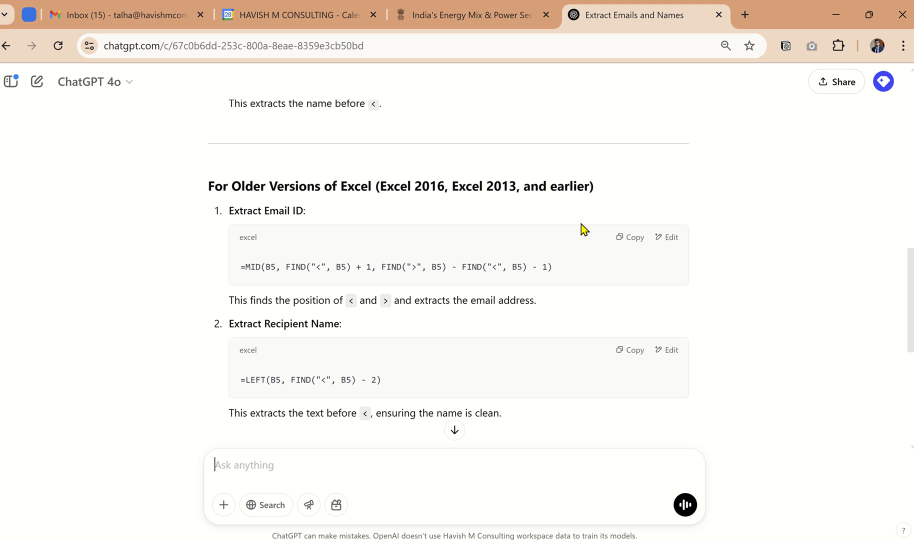
Step: Copy the older-version email ID formula, which uses MID and FIND, from ChatGPT and paste it into cell E5 in Excel
click(623, 238)
key(alt+Tab)
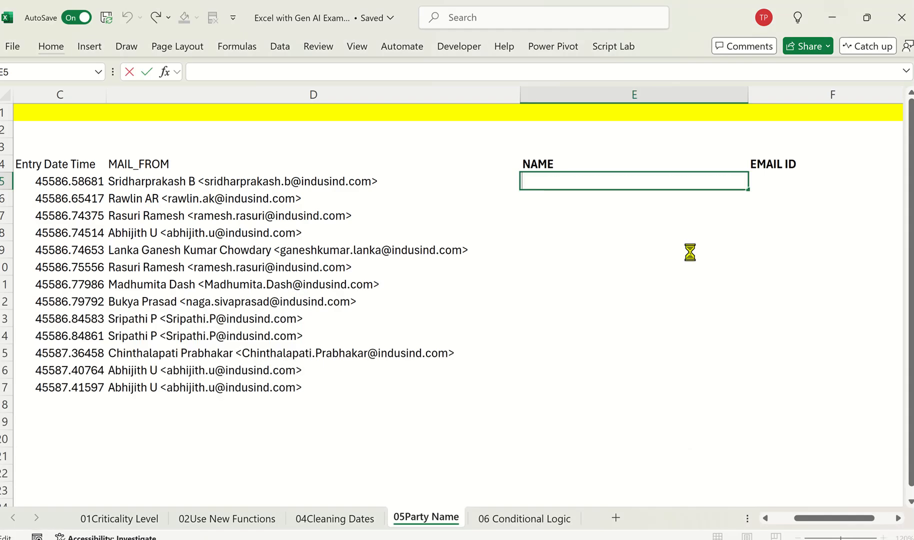
key(ctrl+v)
key(Return)
Step: Examine which cell the E5 formula refers to and check the cell reference given in the original ChatGPT prompt
key(Up)
key(F2)
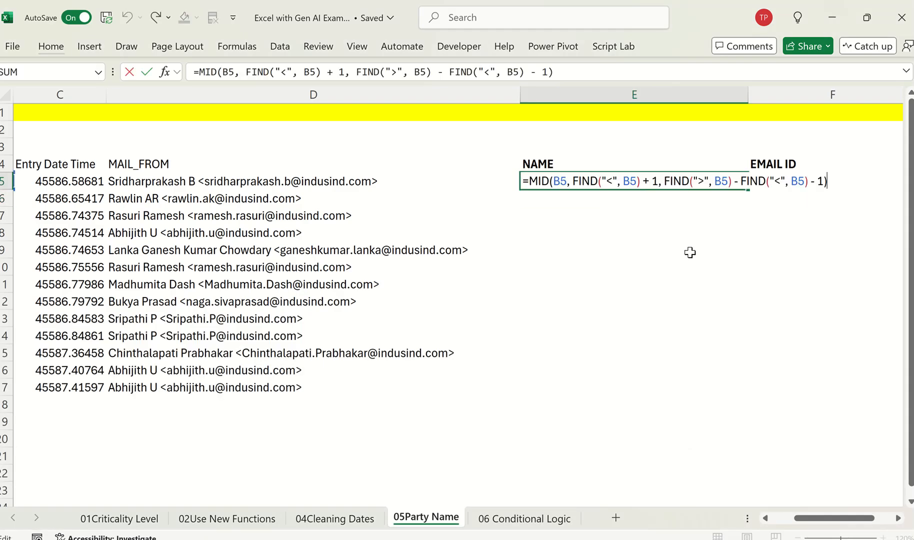
key(Escape)
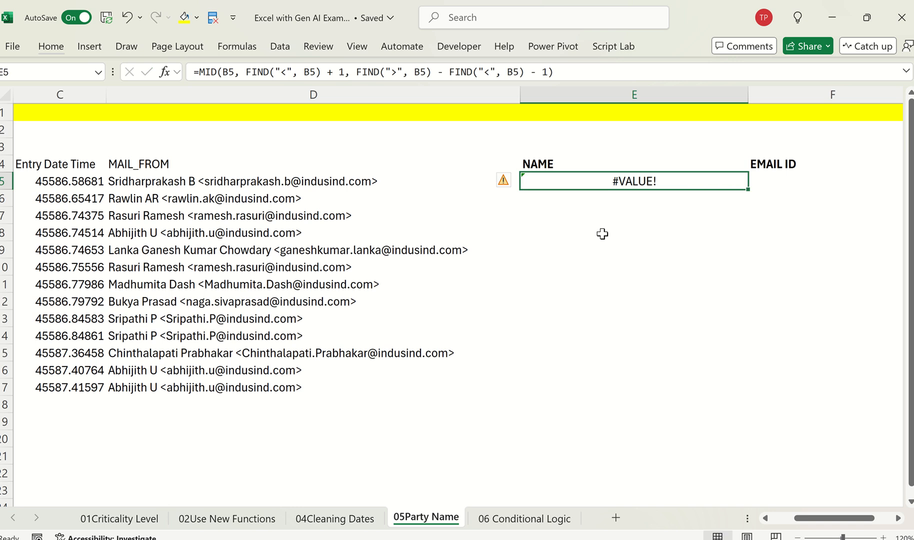
scroll(595, 232, left, 3)
key(F2)
key(Escape)
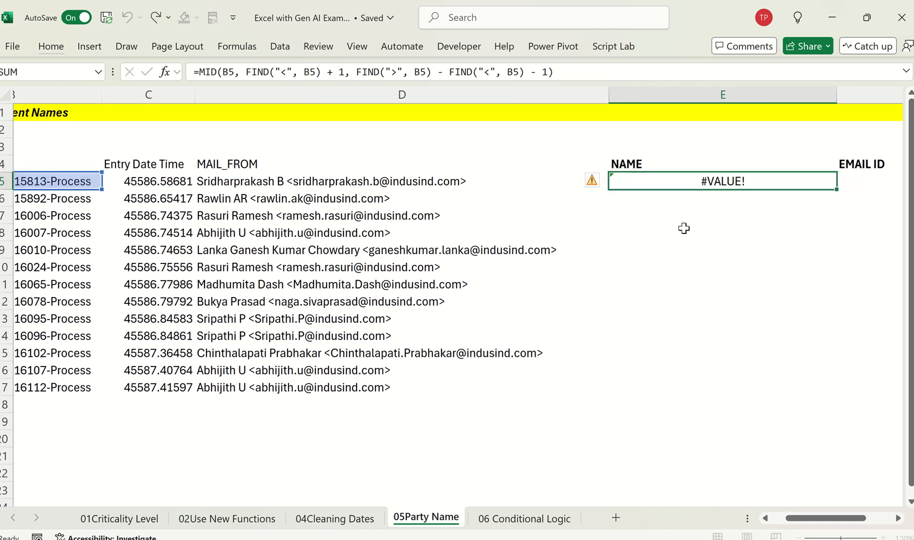
key(alt+Tab)
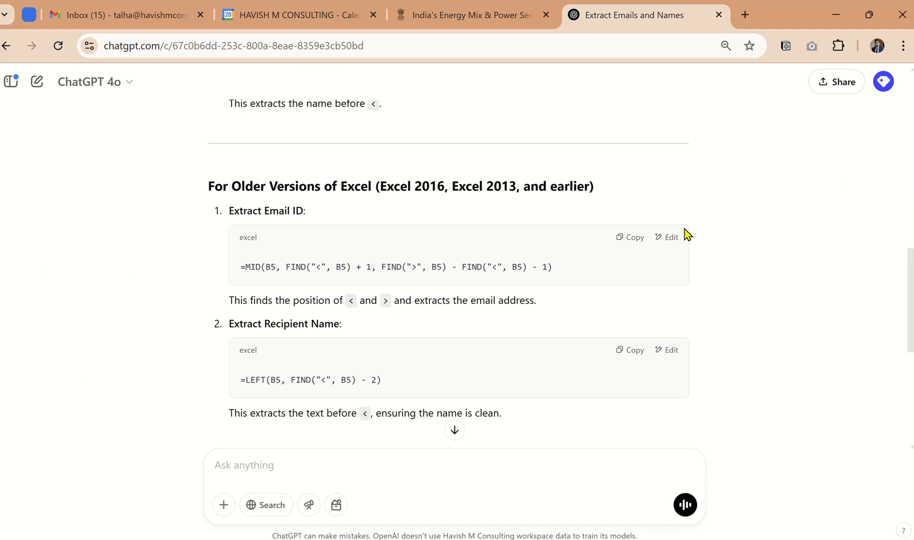
scroll(685, 231, up, 10)
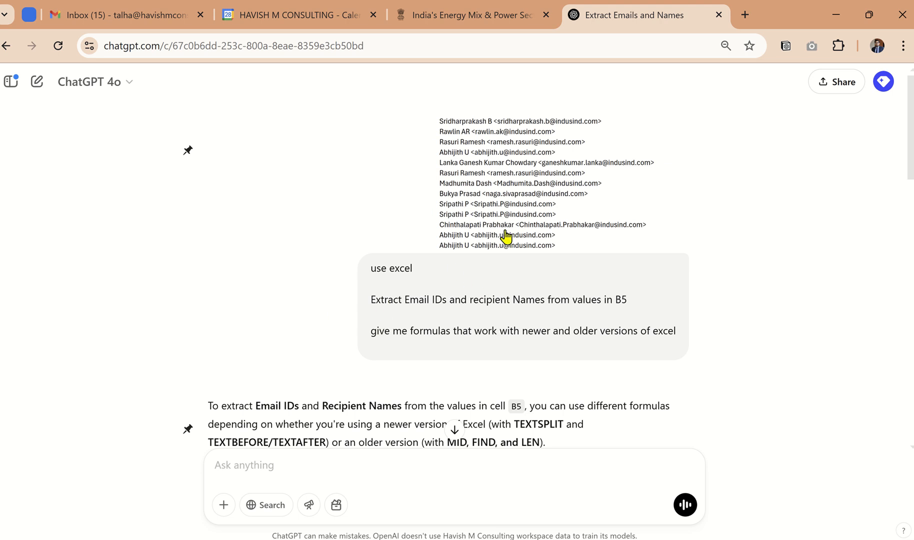
drag(615, 300, 646, 306)
Step: Copy the formula text from cell E5 in Excel and paste it into the blank "new 13" document in Notepad++
key(alt+Tab)
key(F2)
key(ctrl+a)
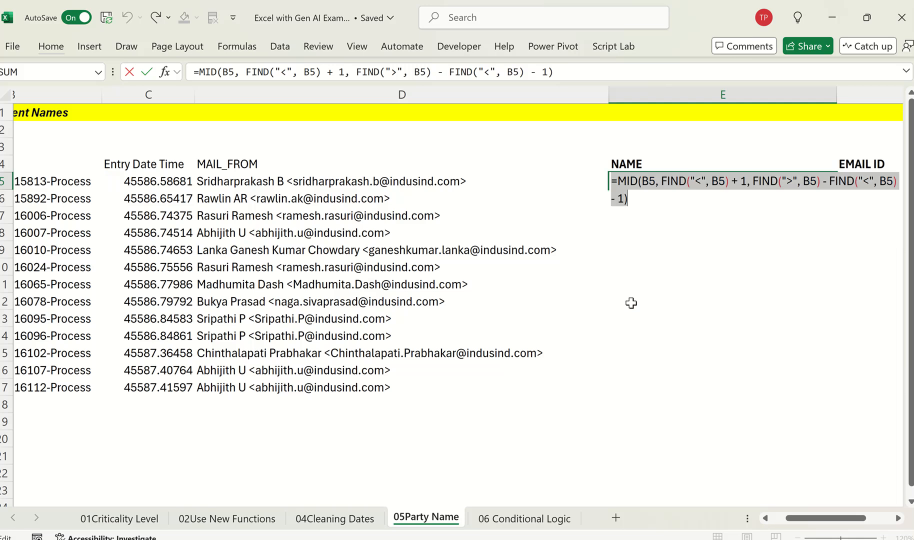
key(Escape)
key(alt+Tab)
key(alt+Tab)
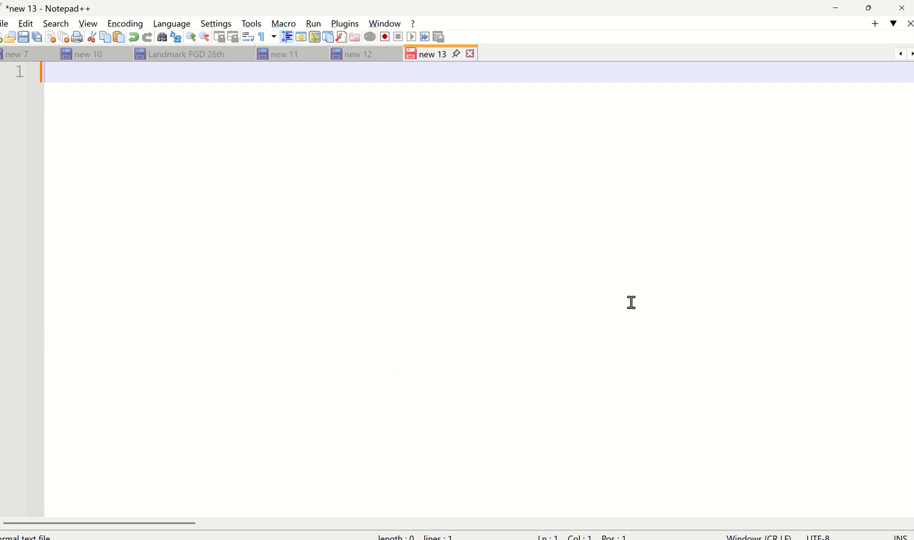
key(ctrl+v)
Step: Replace every B5 reference in the pasted formula with D5
key(ctrl+a)
key(ctrl+h)
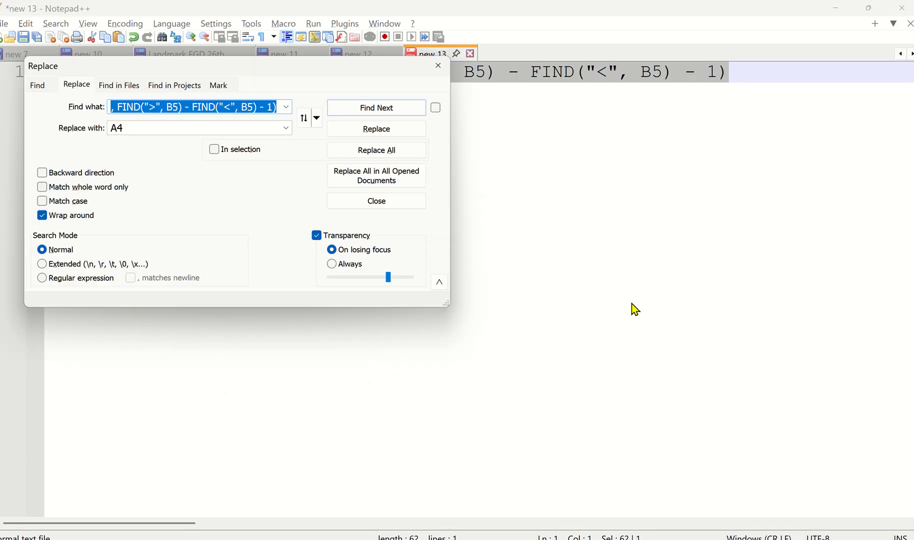
text(B5)
key(Tab)
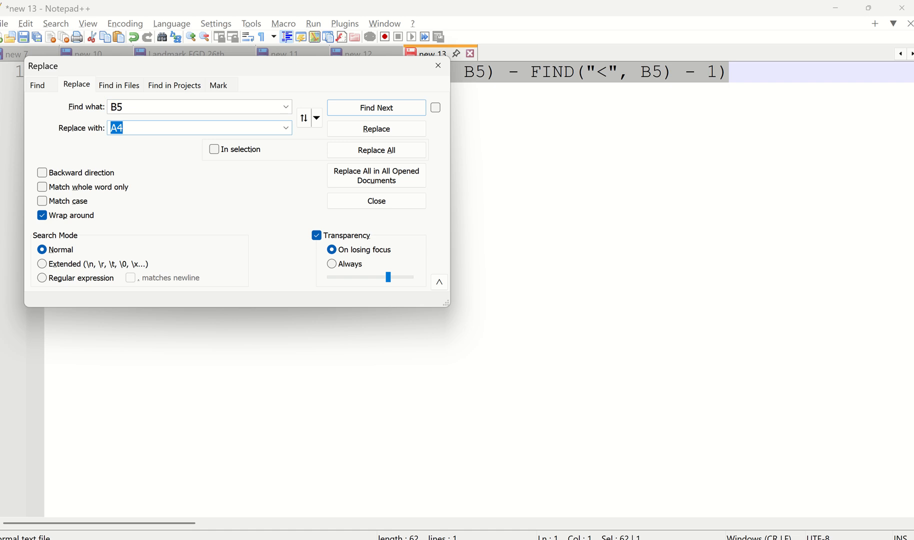
text(D5)
key(Tab)
key(Tab)
key(Tab)
key(Tab)
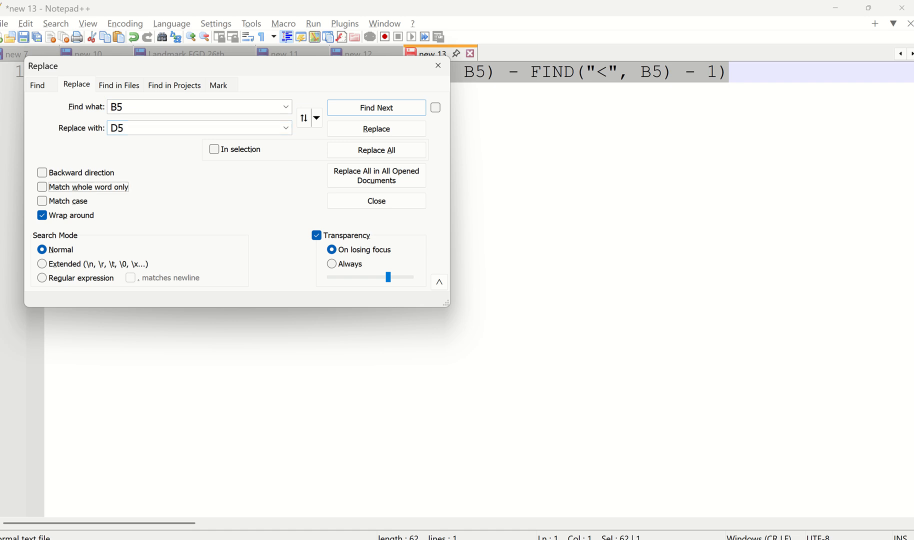
click(423, 152)
key(Escape)
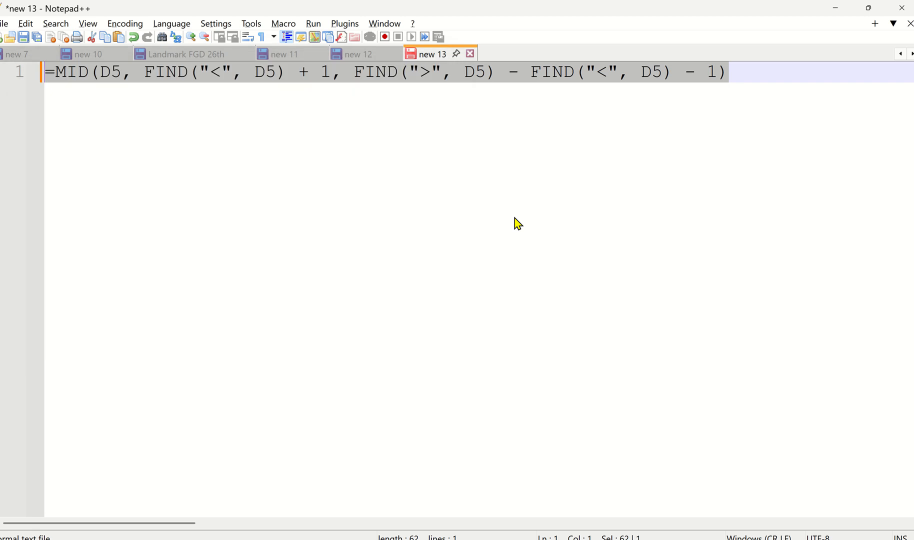
Step: Replace the formula in Excel cell E5 with =MID(D5, FIND("<", D5) + 1, FIND(">", D5) - FIND("<", D5) - 1)
key(alt+Tab)
key(F2)
key(ctrl+a)
key(Delete)
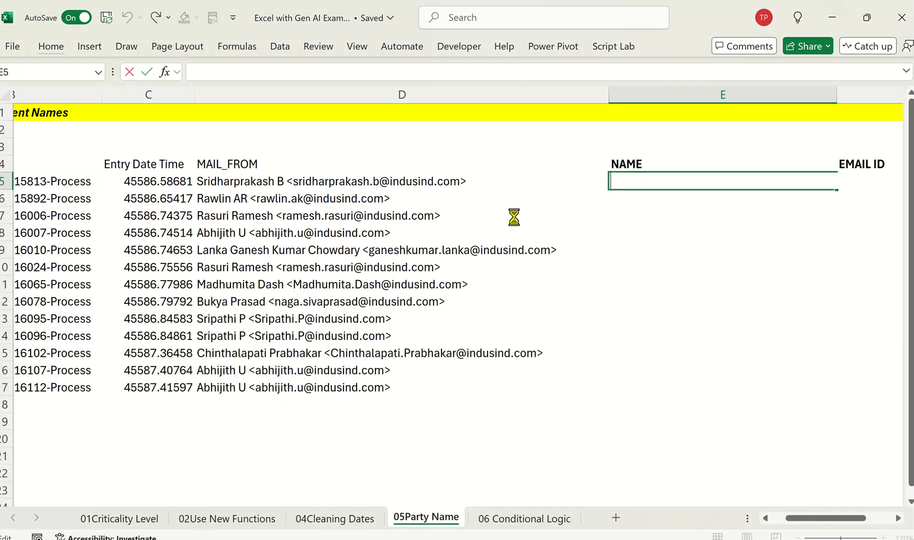
key(ctrl+v)
key(Return)
key(Up)
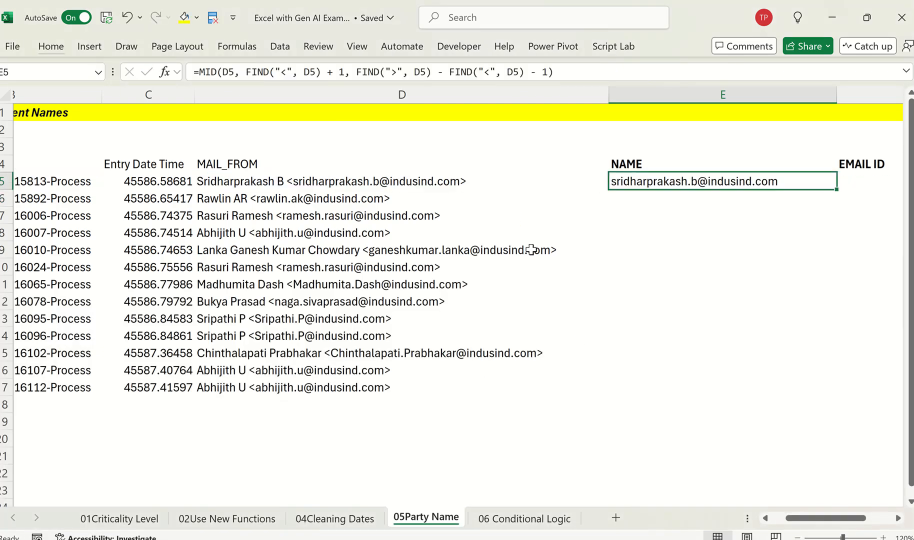
Step: Fill the MID formula down from E5 through E17
key(shift+Down)
key(shift+Down)
key(shift+Down)
key(shift+Down)
key(shift+Down)
key(shift+Down)
key(shift+Down)
key(shift+Down)
key(shift+Down)
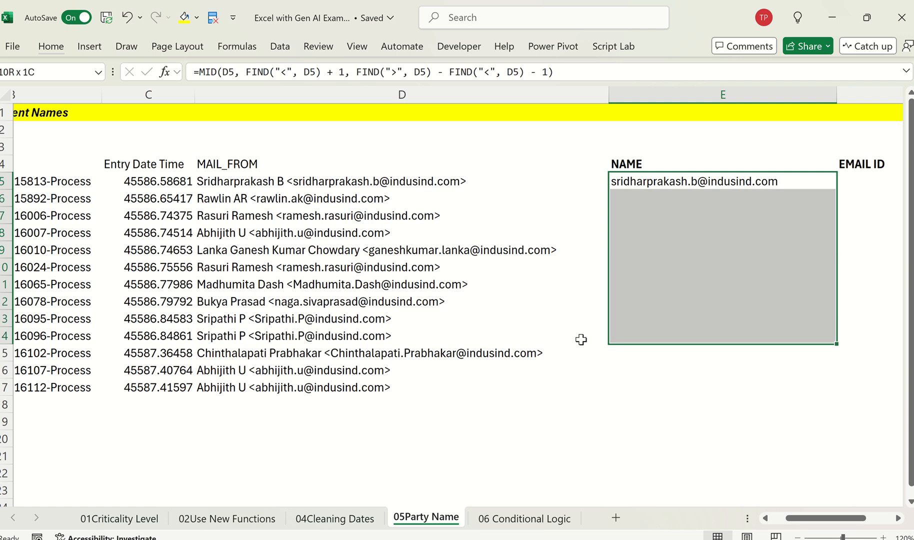
key(shift+Down)
key(shift+Down)
key(shift+Down)
key(ctrl+d)
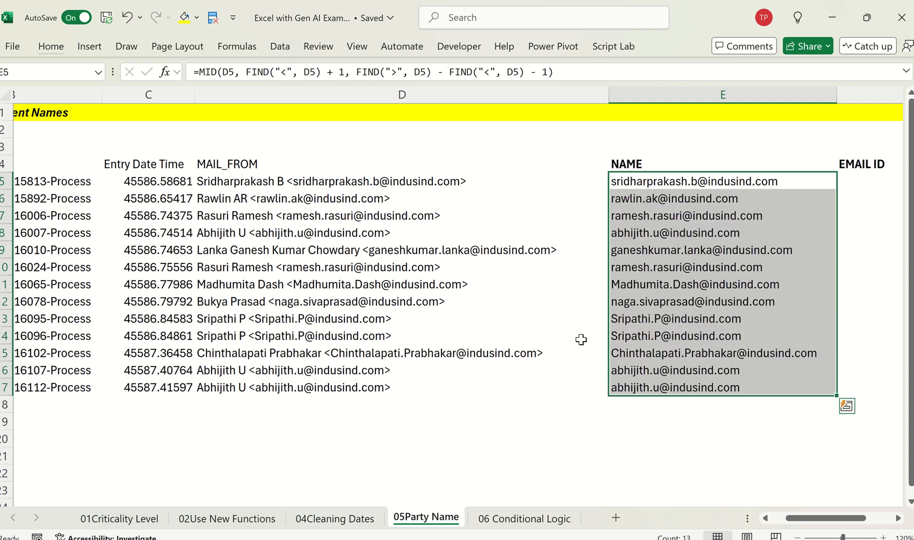
Step: Copy E5:E17 and paste its formulas into the EMAIL ID column at F5:F17 using Paste Special
key(ctrl+c)
key(Right)
key(ctrl+alt+v)
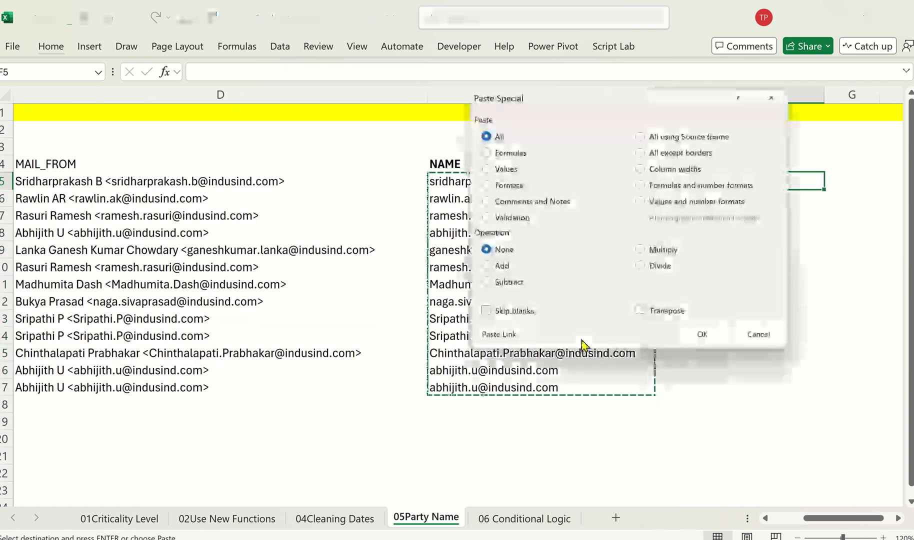
key(Down)
key(Down)
key(Down)
key(Up)
key(Up)
key(Return)
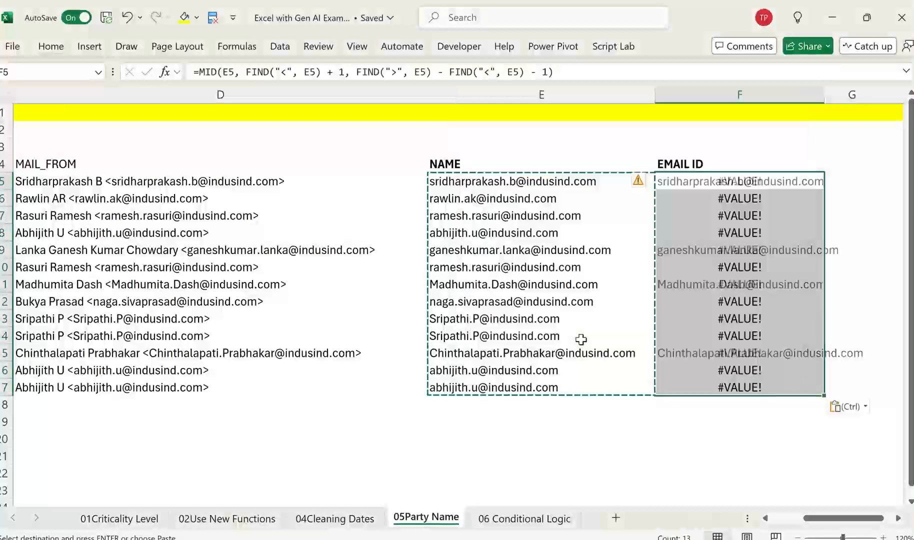
key(Escape)
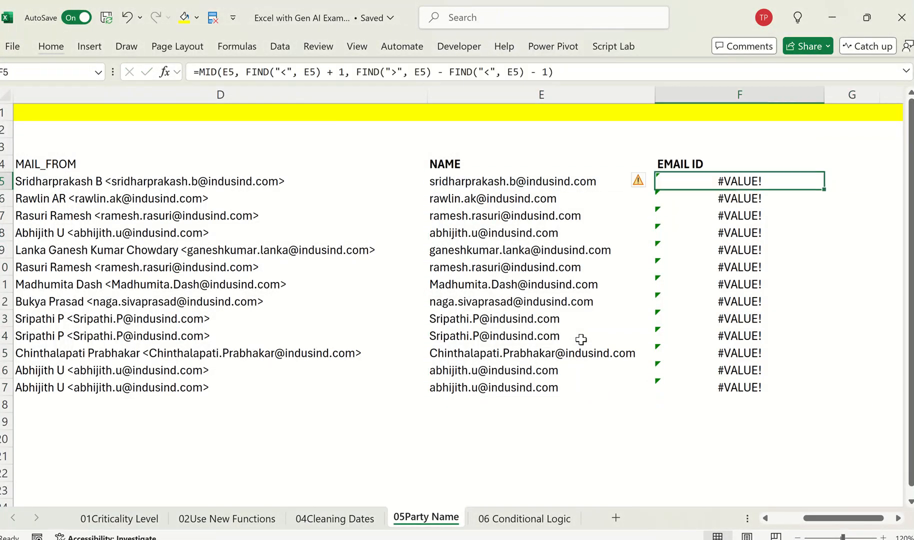
Step: Replace the F5 formula with the MID formula text that references D5, and fill it down through F17
key(Left)
key(F2)
key(Escape)
key(Right)
key(F2)
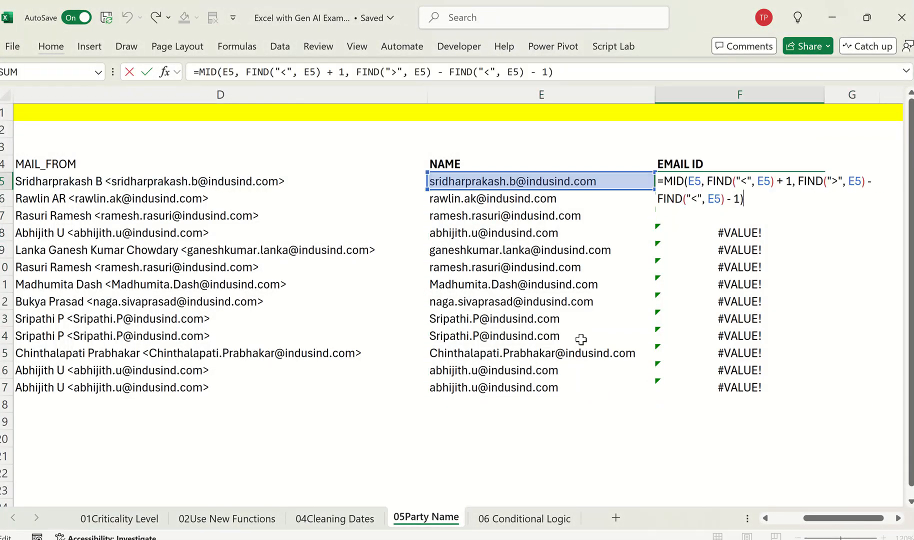
key(ctrl+shift+Home)
key(ctrl+v)
key(Return)
key(Up)
key(ctrl+shift+Down)
key(ctrl+d)
Step: Clear the email formulas from the NAME column, cells E5:E17
key(Left)
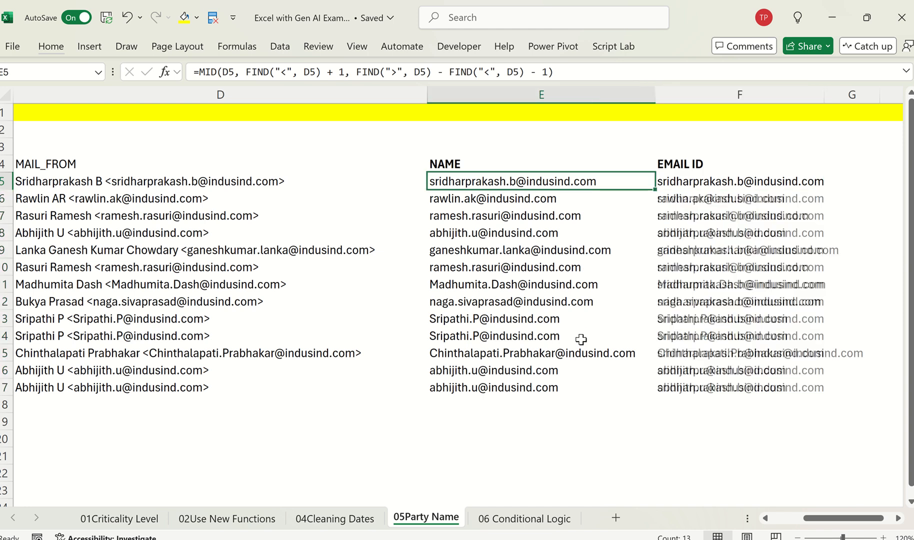
key(ctrl+shift+Down)
key(Delete)
Step: Switch to the ChatGPT conversation and copy the older-Excel LEFT and FIND formula for extracting the recipient name
key(alt+Tab)
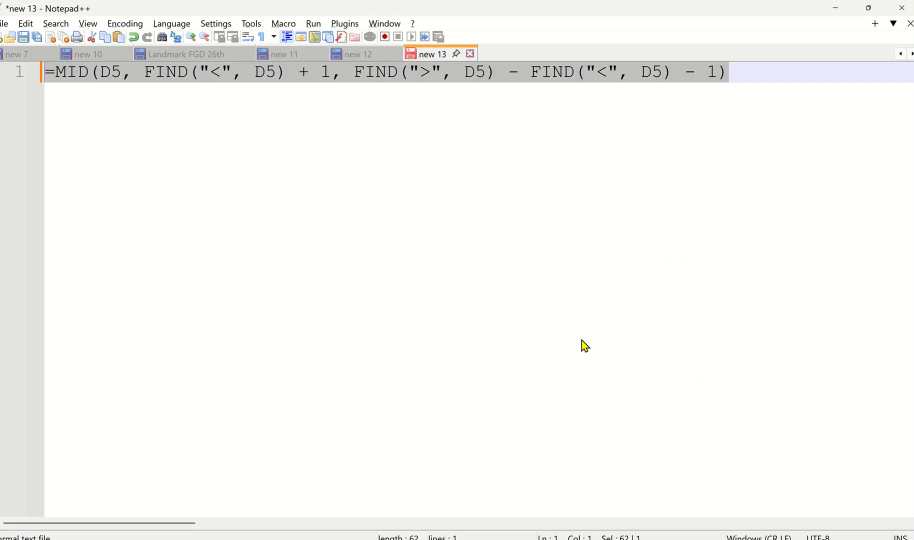
key(alt+Tab)
key(alt+Tab)
scroll(586, 341, down, 4)
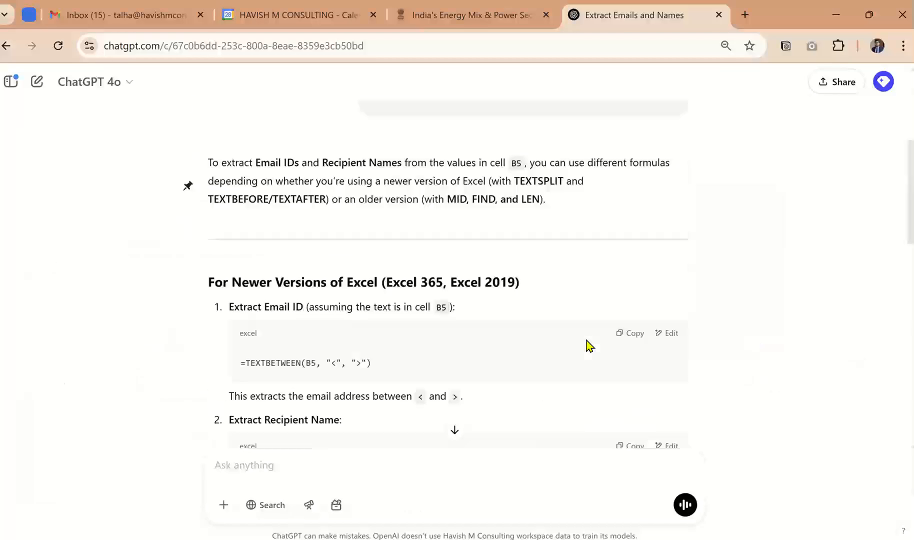
scroll(586, 341, down, 10)
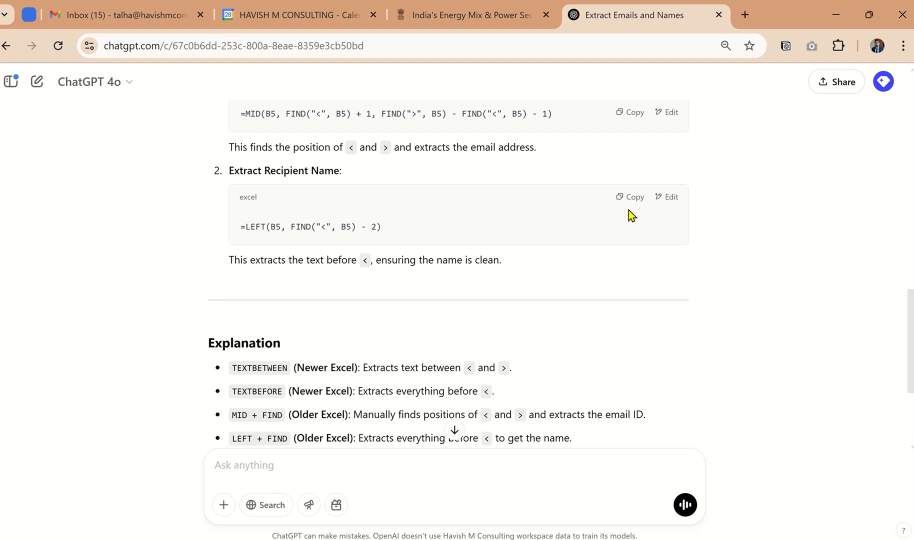
click(630, 197)
Step: In Excel, enter the copied LEFT formula in NAME cell E5 with both B5 references changed to D5
key(alt+Tab)
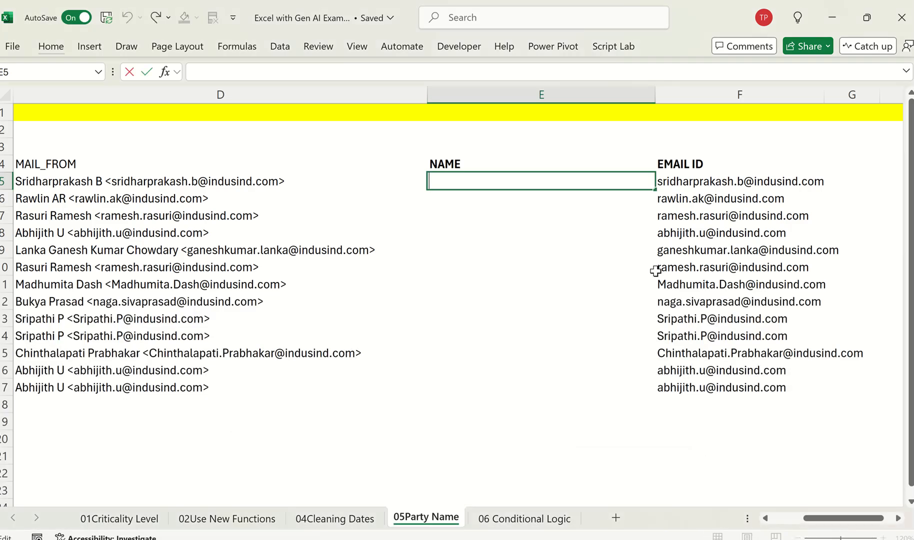
key(F2)
key(ctrl+v)
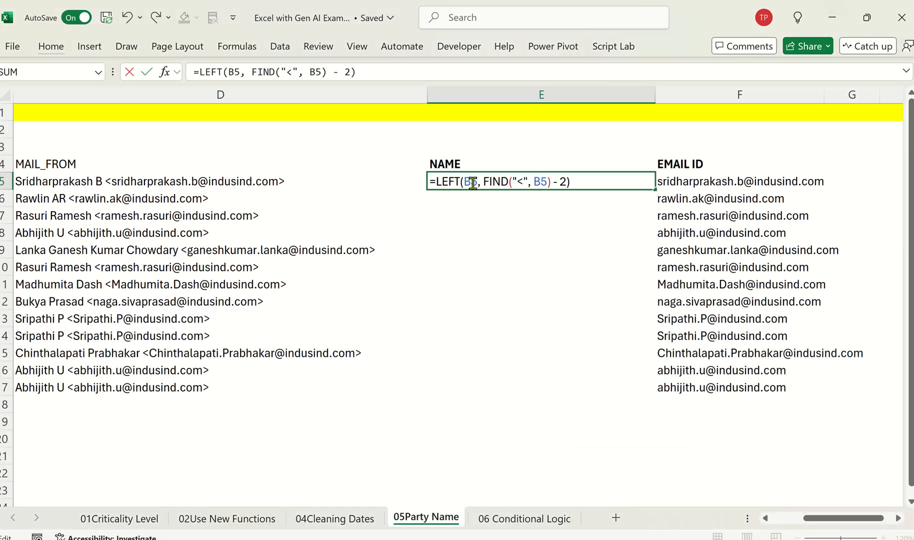
click(473, 183)
key(BackSpace)
key(Right)
key(Right)
key(Right)
key(Right)
key(Right)
key(Right)
key(Right)
key(Right)
key(Right)
key(Right)
key(Right)
key(Right)
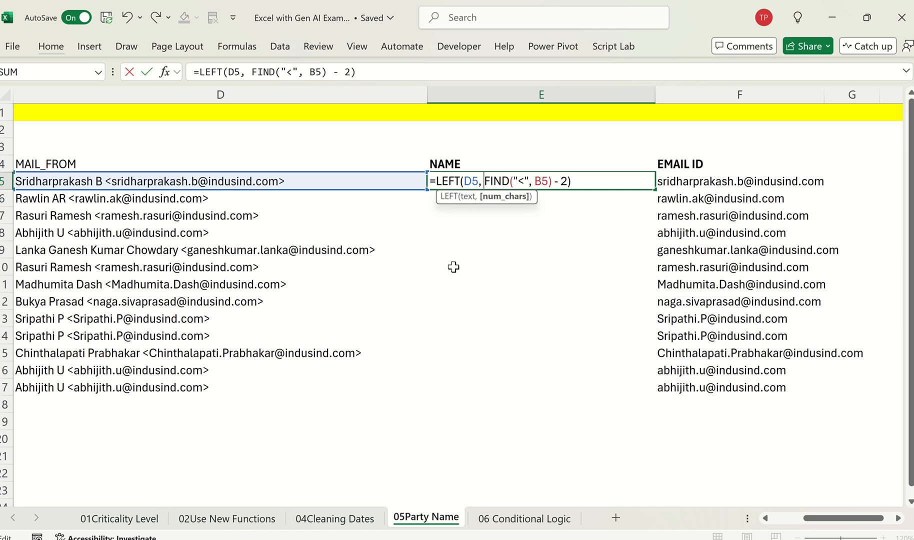
key(BackSpace)
text(D)
key(ctrl+Return)
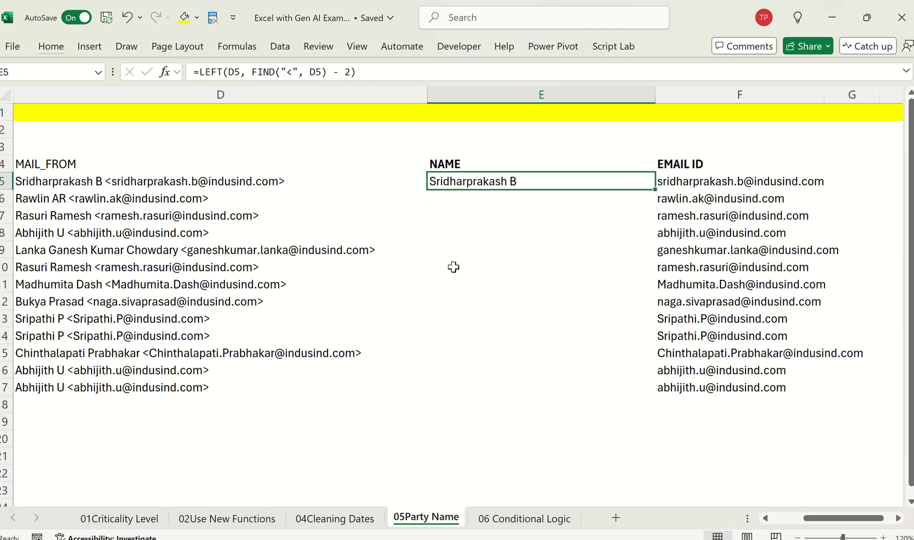
Step: Fill the LEFT formula down the NAME column from E5 through E17, and return to cell E5
key(Right)
key(ctrl+Down)
key(Left)
key(ctrl+shift+Up)
key(ctrl+d)
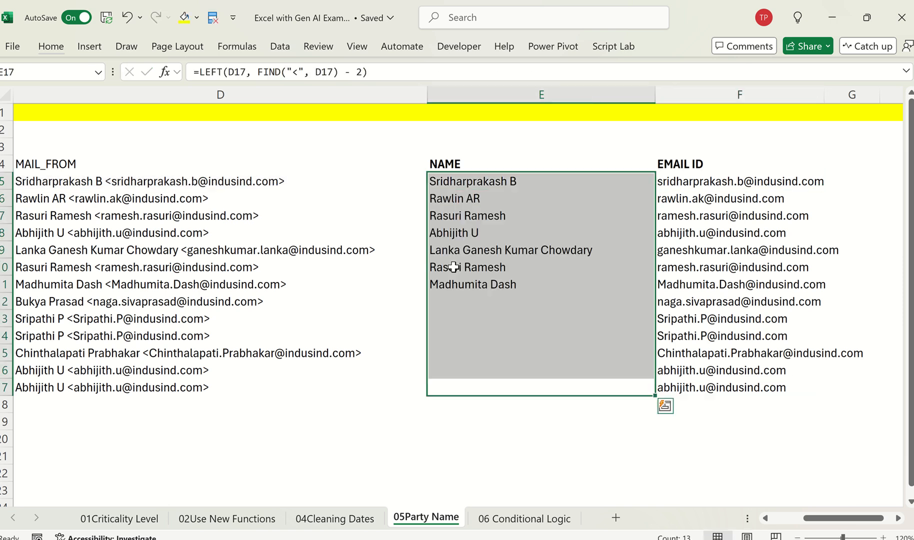
scroll(402, 283, left, 1)
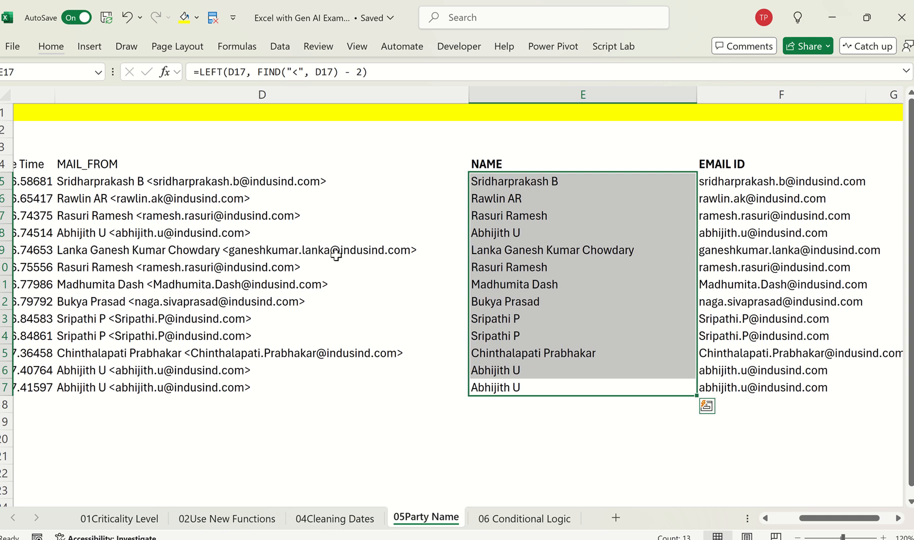
click(474, 235)
key(ctrl+Up)
key(Down)
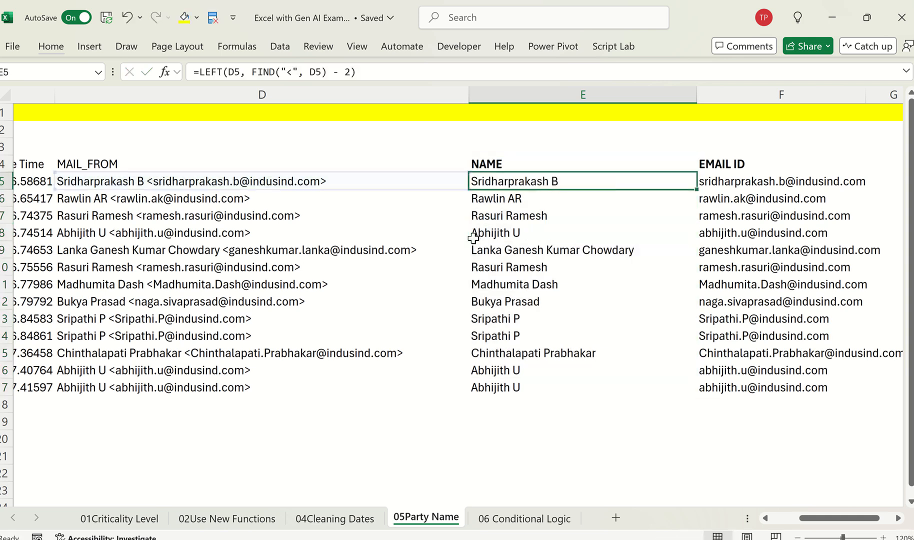
Step: Copy the function name TEXTBETWEEN from ChatGPT's explanation and search Google for "TEXTBETWEEN excel" in a separate tab, closing it after checking the results
key(alt+Tab)
scroll(444, 346, down, 3)
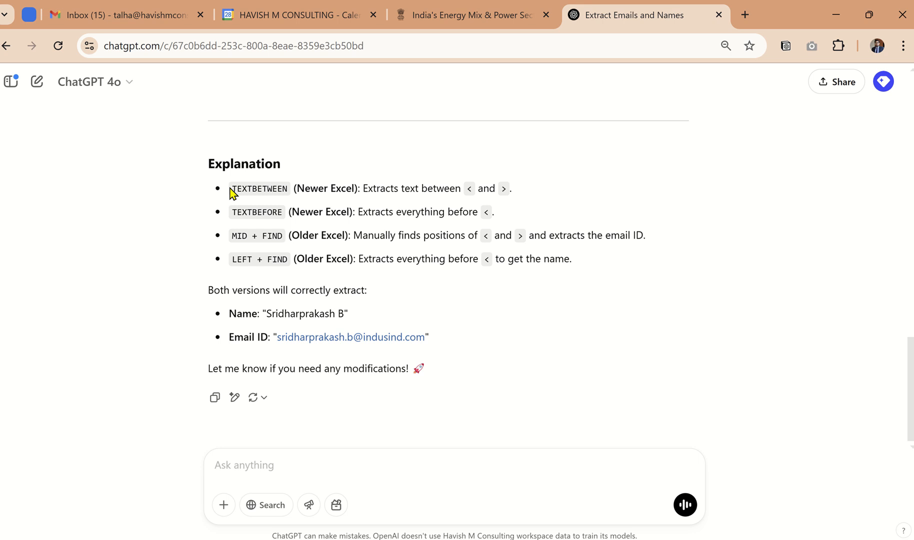
drag(230, 192, 288, 190)
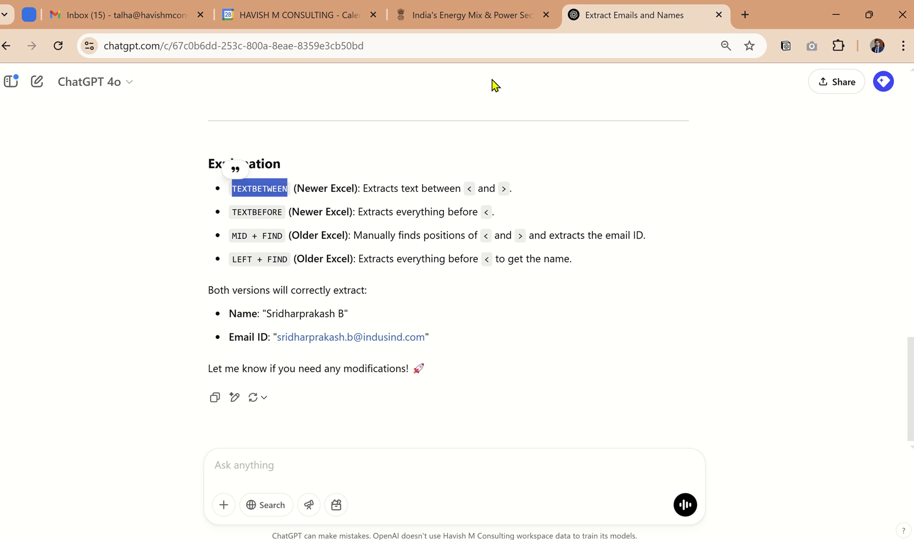
click(744, 15)
key(ctrl+v)
text(excel)
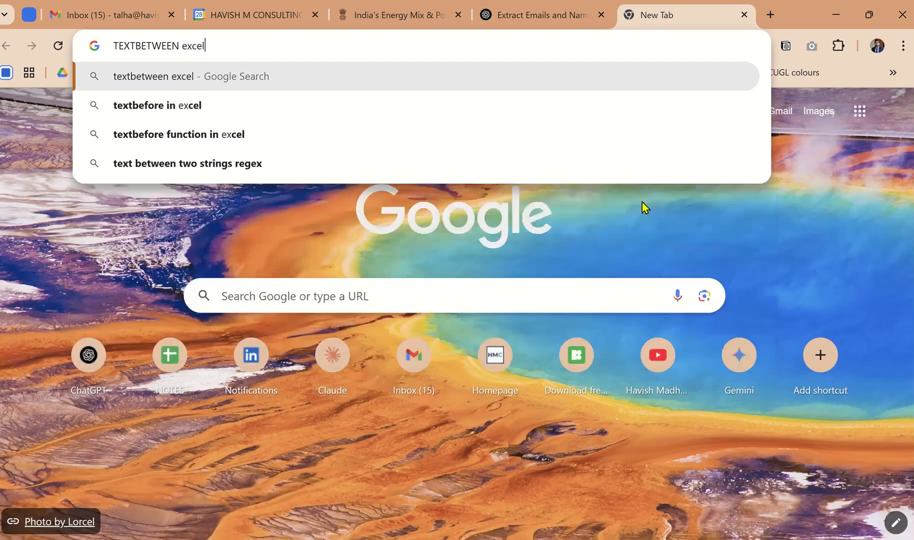
key(Return)
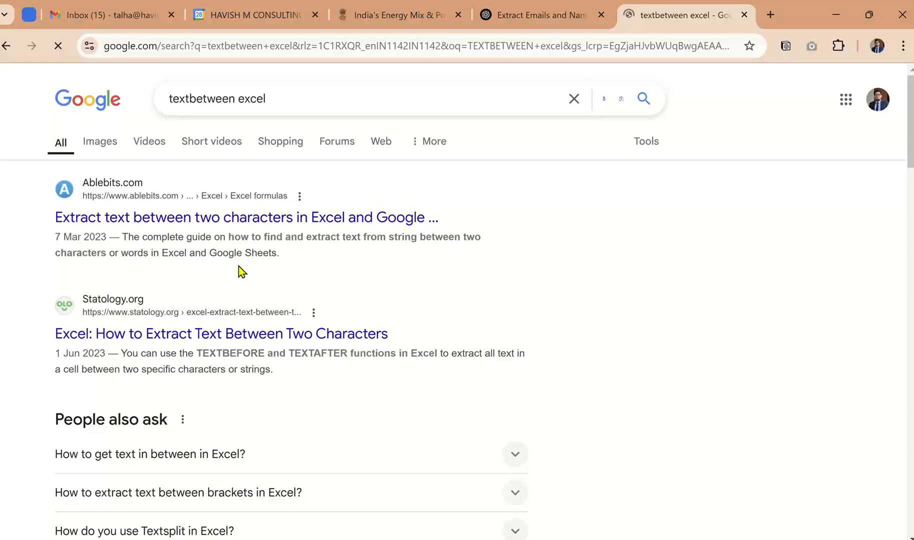
scroll(215, 295, down, 7)
scroll(215, 295, up, 7)
click(744, 14)
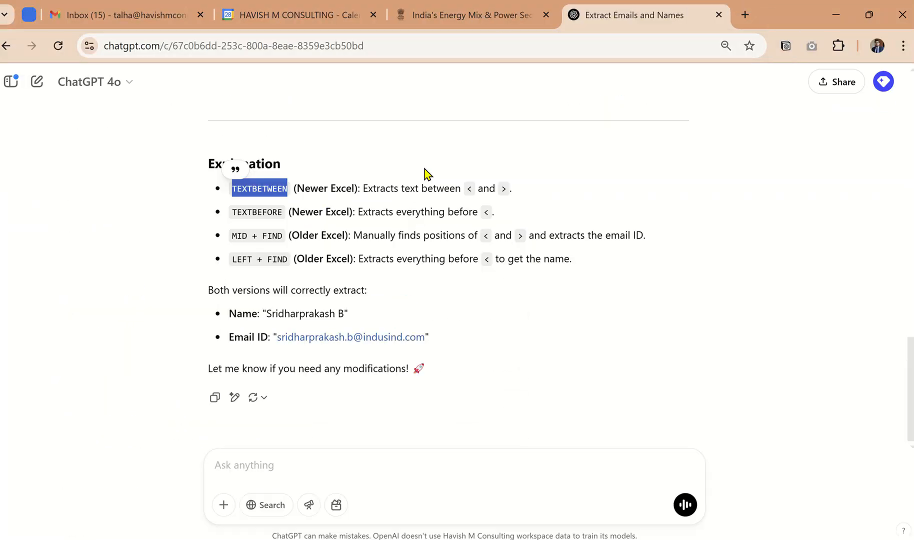
Step: Send ChatGPT the message "TEXTBETWEEN this does not exist" followed by "can you give me REGEXEXTRACT"
click(308, 476)
key(ctrl+v)
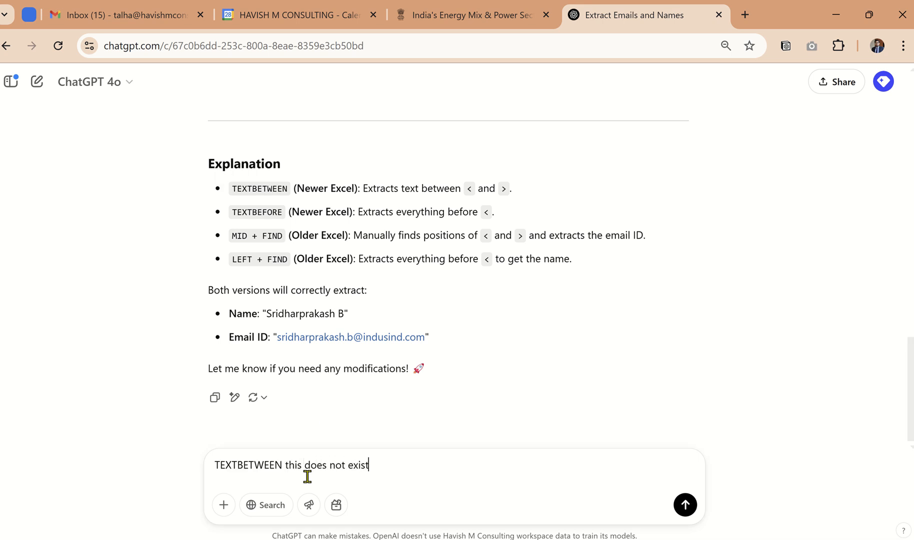
key(shift+Return)
key(shift+Return)
text(can you give me REGEXE)
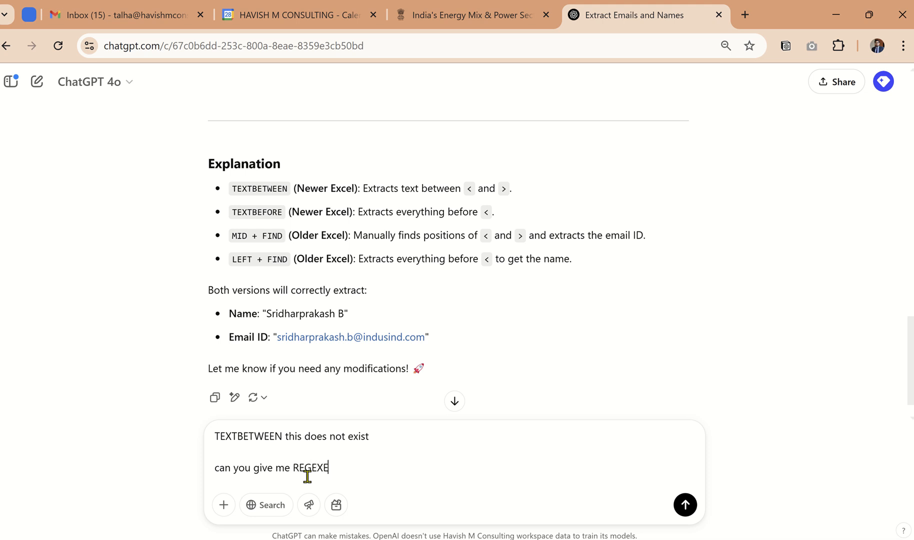
text(TRAC)
key(Return)
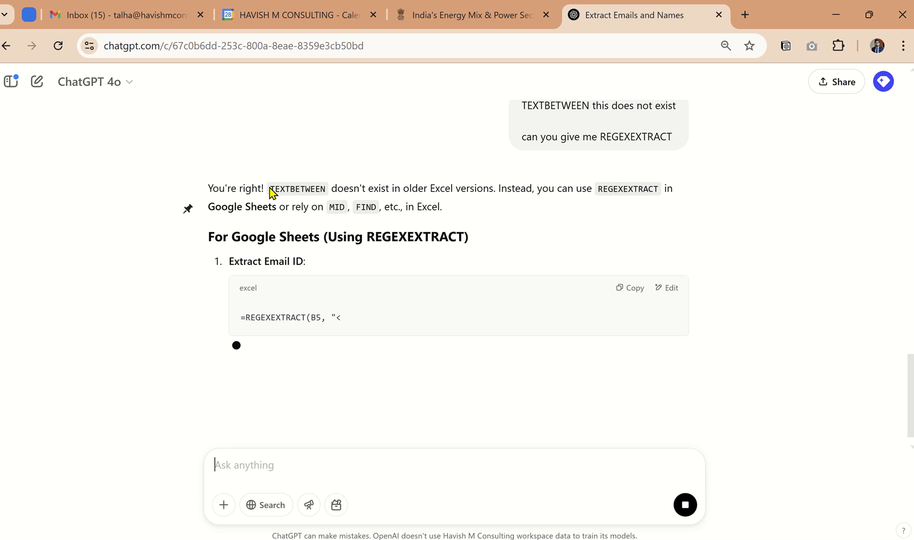
Step: Stop the reply and resend the edited prompt as "TEXTBETWEEN this does not exist in excel" and "can you give me REGEXEXTRACT - excel 365"
drag(270, 190, 453, 195)
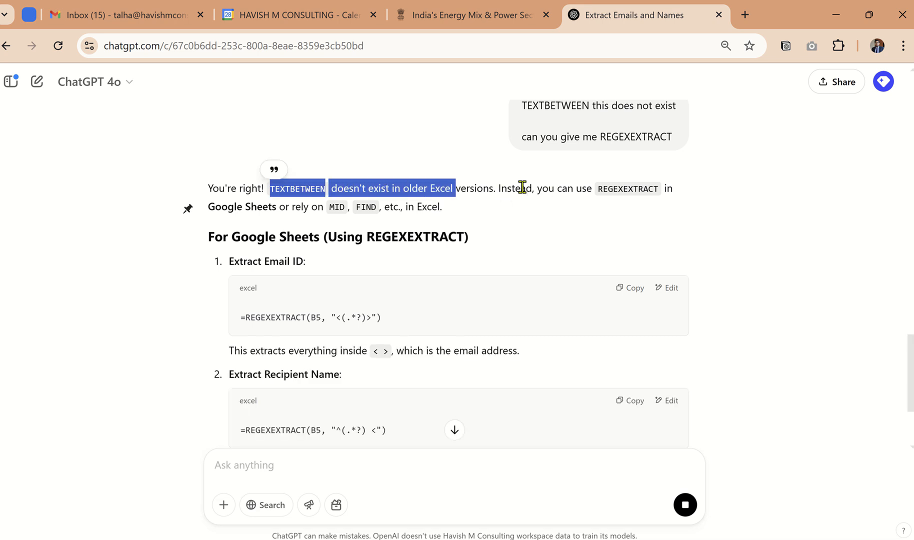
drag(507, 188, 659, 193)
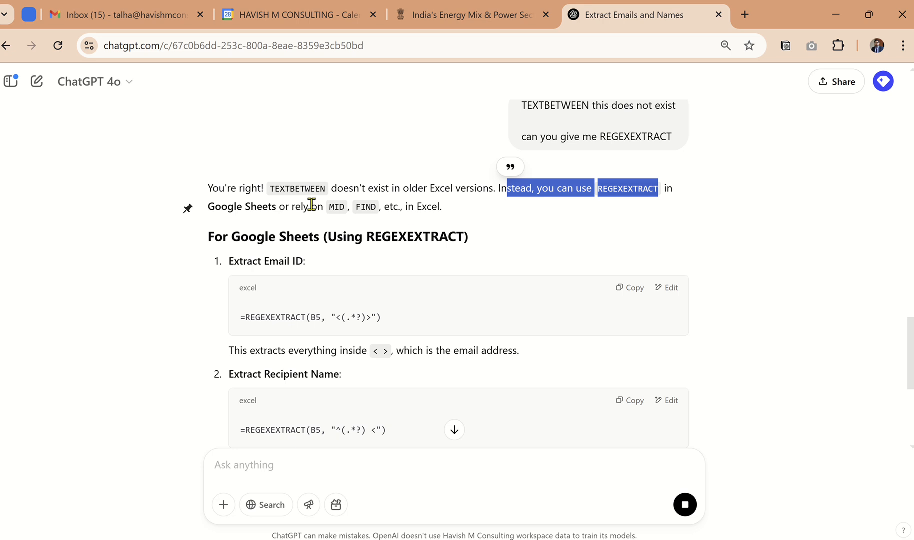
drag(284, 206, 417, 208)
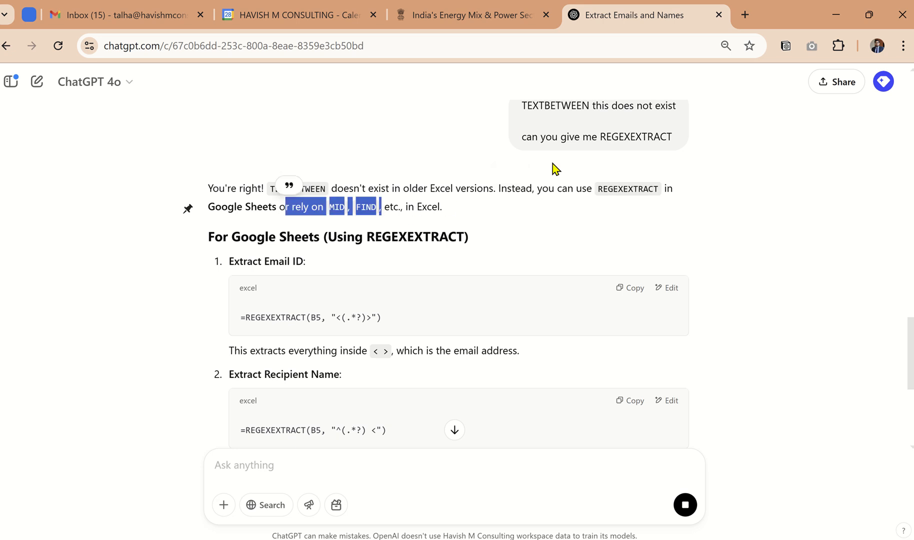
click(683, 513)
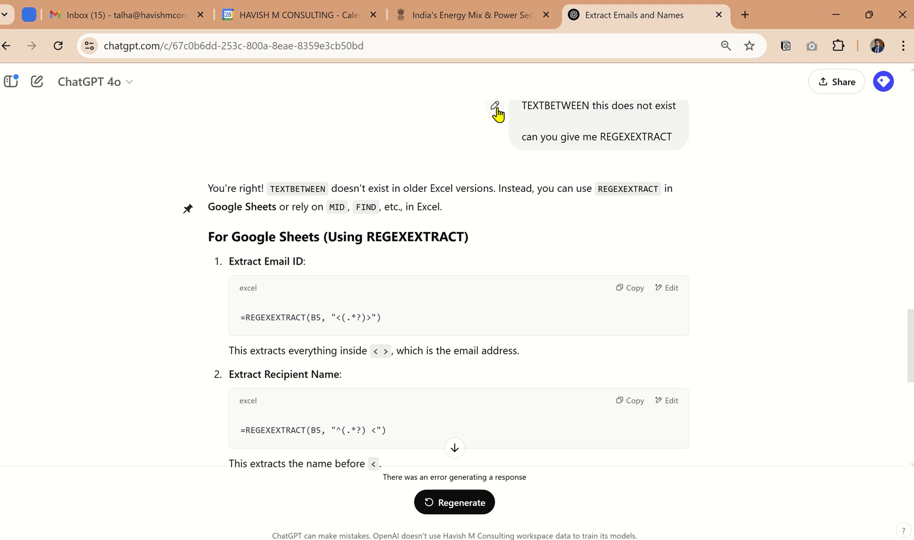
click(495, 105)
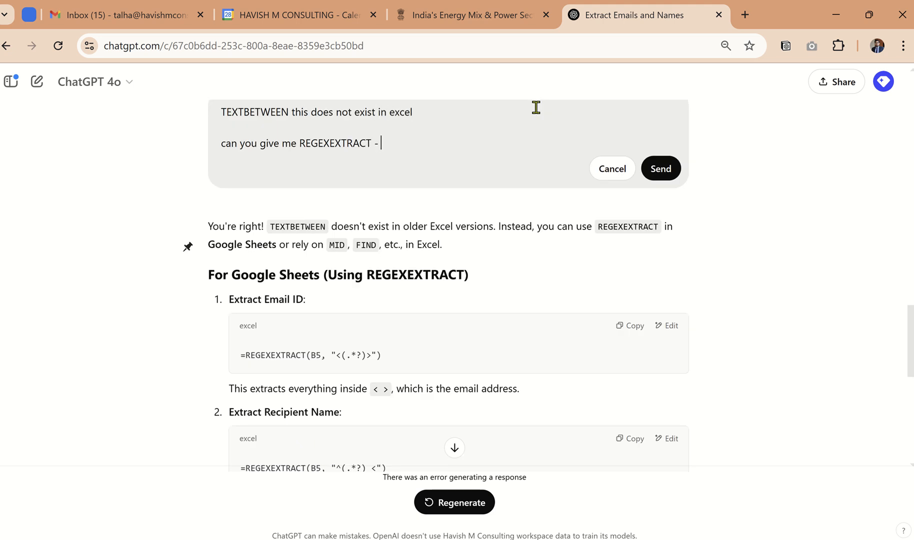
text(65)
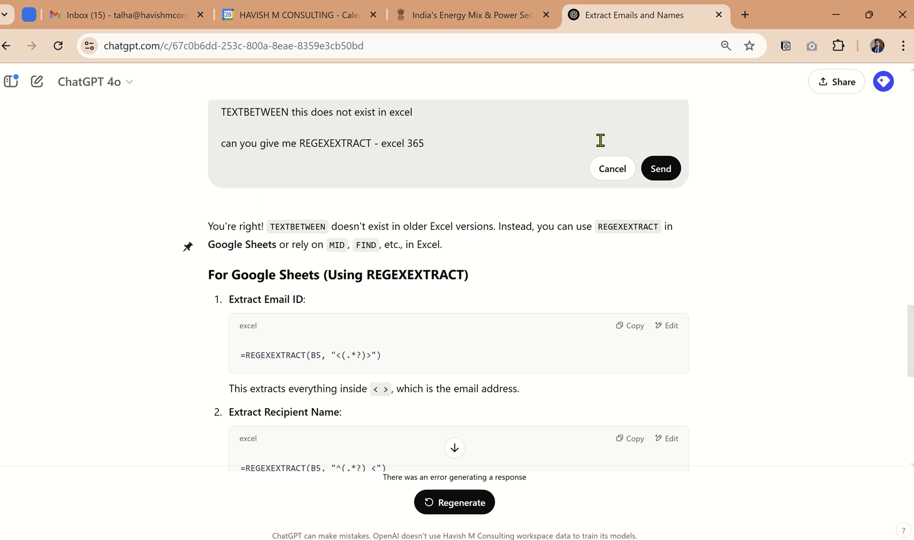
click(661, 169)
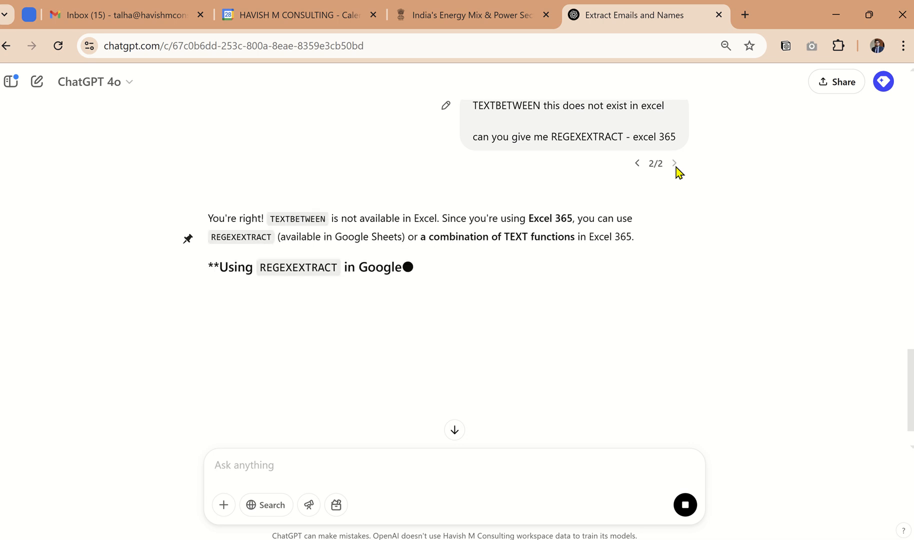
Step: Read the revised reply on REGEXEXTRACT availability and copy its REGEXEXTRACT formula for the email ID
drag(296, 218, 380, 219)
drag(458, 218, 555, 219)
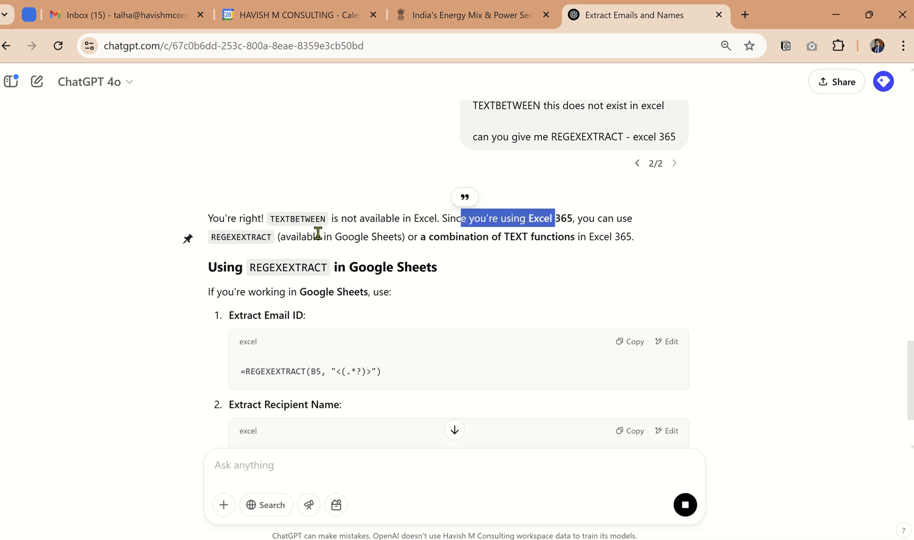
drag(216, 237, 231, 237)
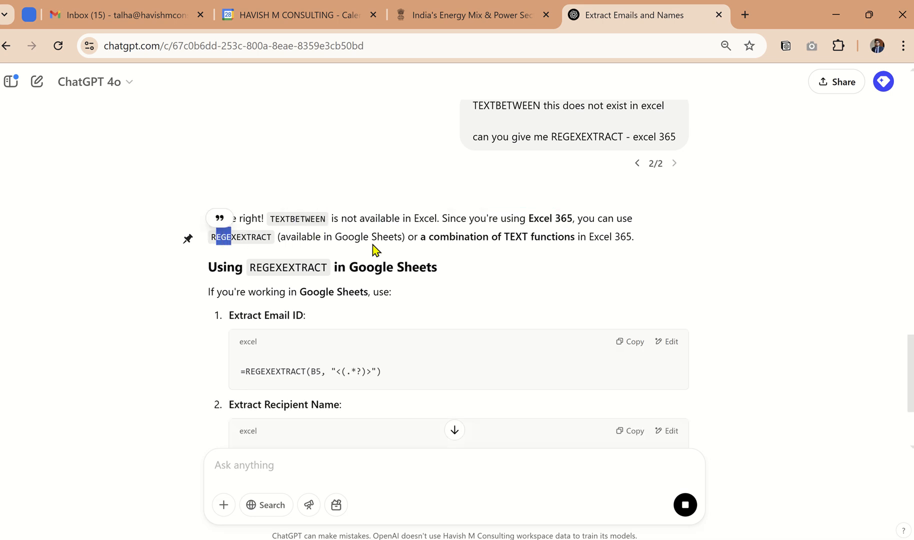
scroll(376, 250, down, 1)
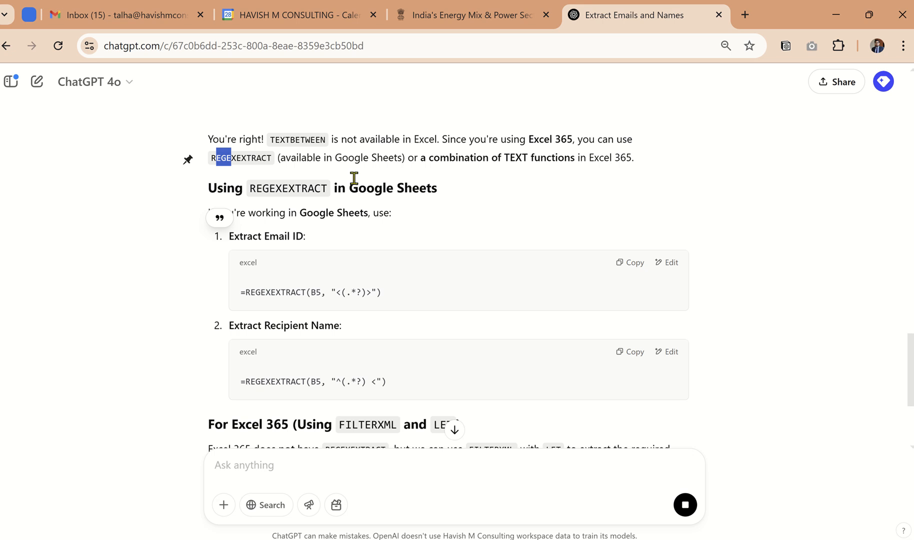
drag(350, 186, 480, 193)
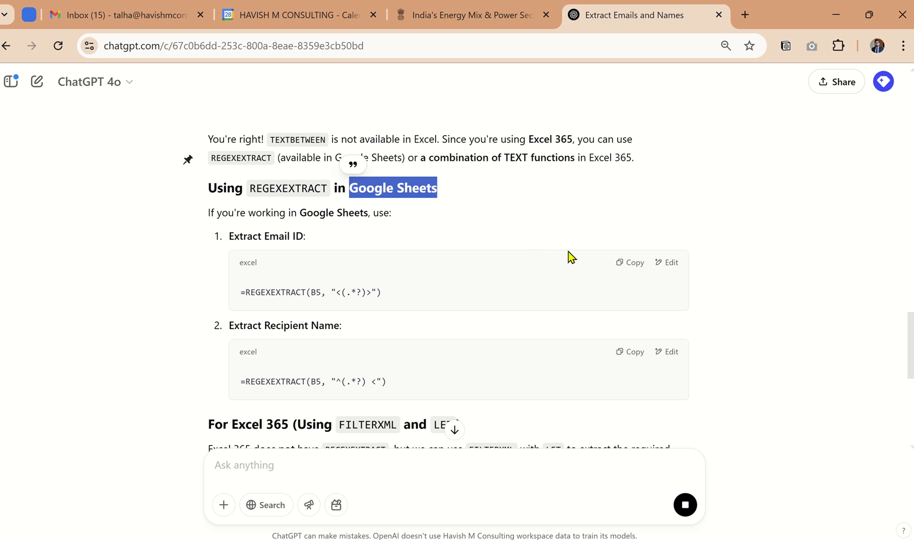
click(615, 265)
Step: In Excel, enter =REGEXEXTRACT(D5, "<(.*?)>") in cell H5, adapting the copied formula from B5
key(alt+Tab)
scroll(665, 248, right, 5)
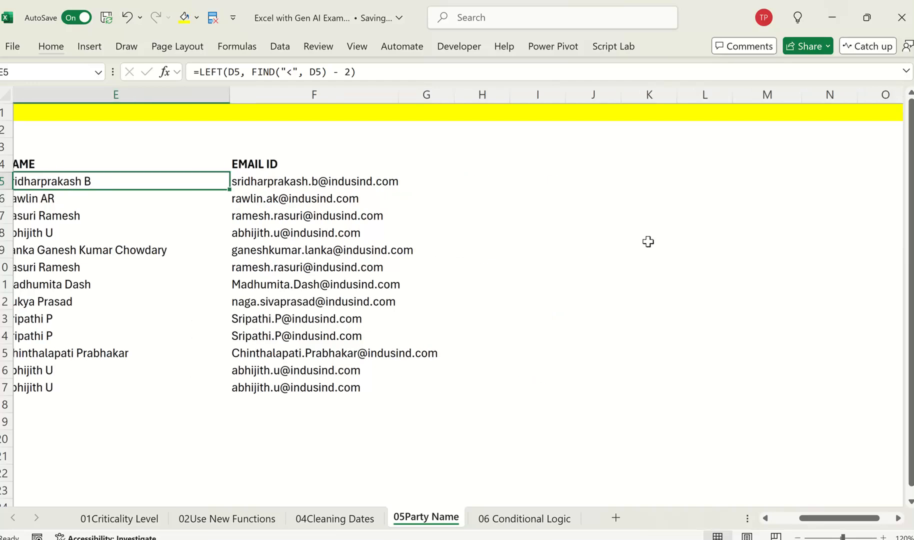
click(553, 183)
key(Left)
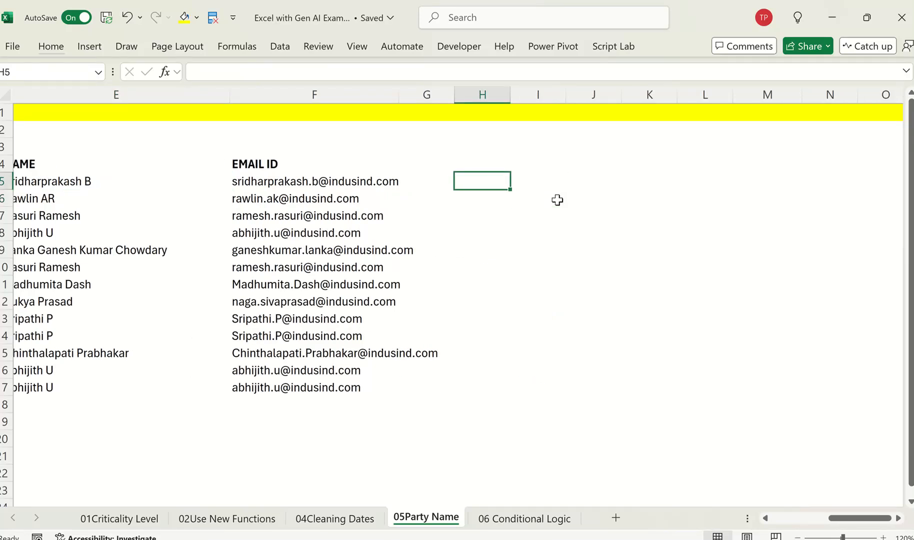
key(F2)
key(ctrl+v)
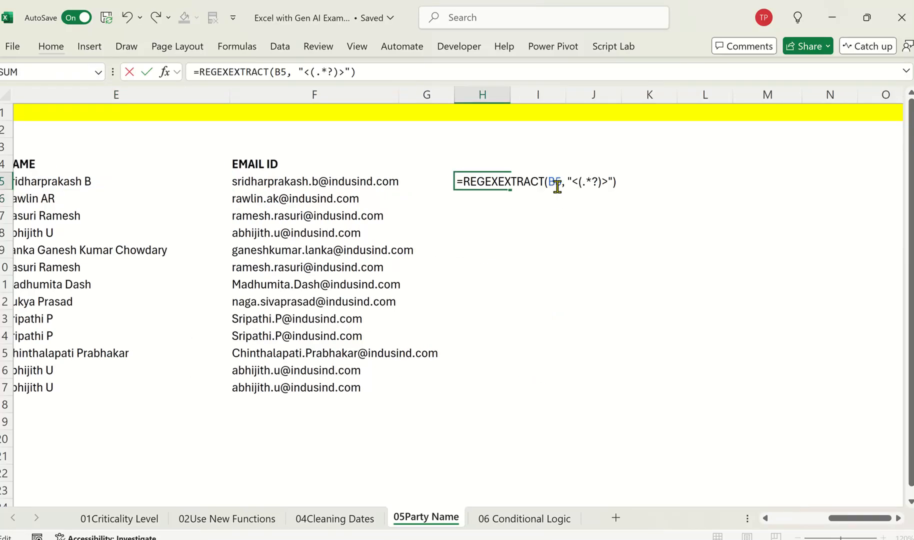
click(557, 183)
key(BackSpace)
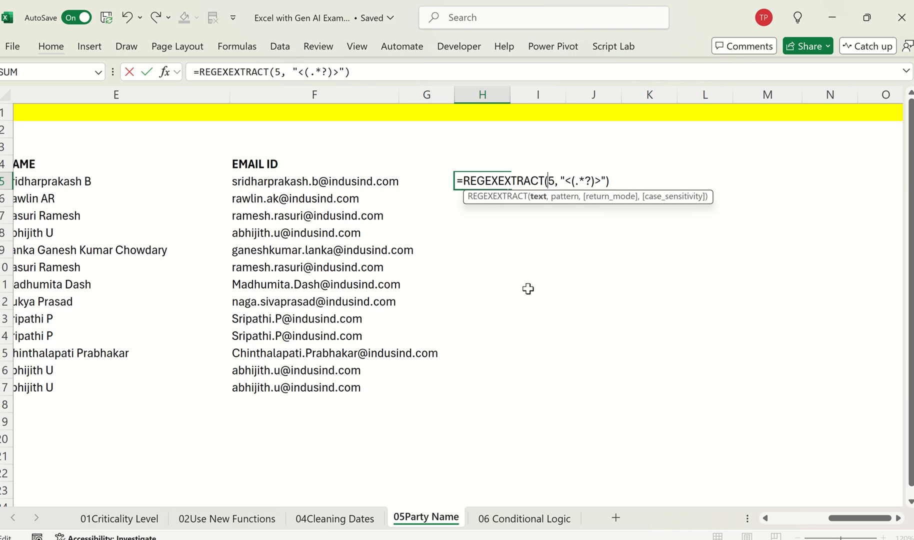
text(D)
key(ctrl+Return)
Step: Fill the REGEXEXTRACT formula down column H from H5, and switch back to the ChatGPT reply
key(shift+Down)
key(shift+Down)
key(shift+Down)
key(shift+Down)
key(shift+Down)
key(shift+Down)
key(shift+Down)
key(shift+Down)
key(shift+Down)
key(shift+Down)
key(shift+Down)
key(shift+Down)
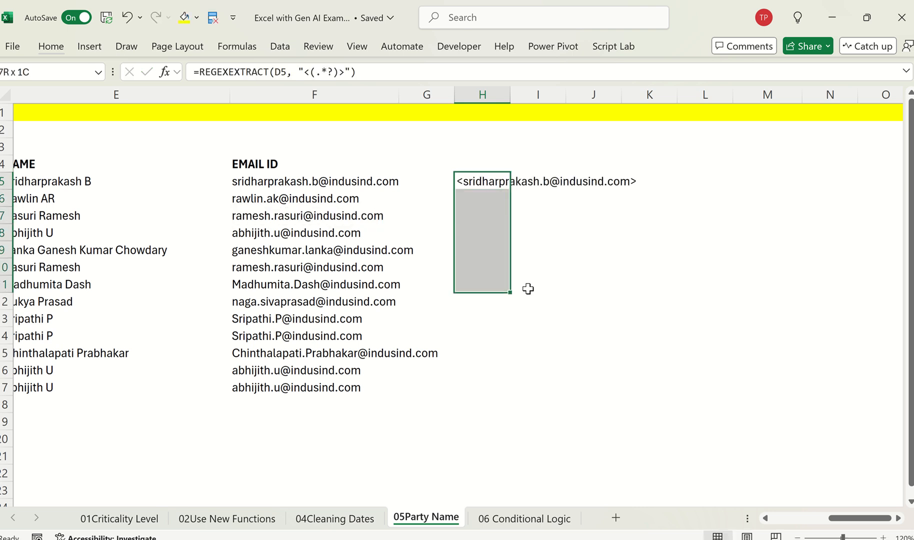
key(ctrl+d)
key(alt+Tab)
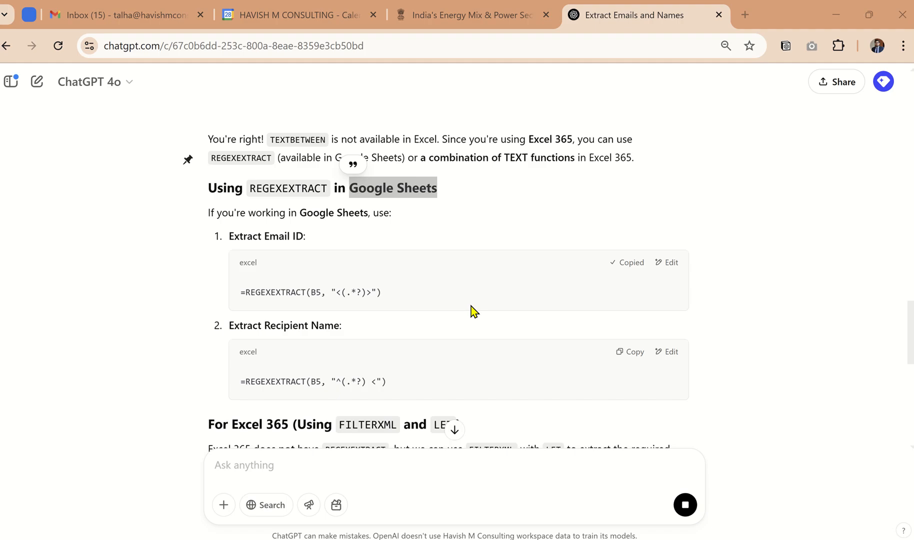
Step: Copy ChatGPT's recipient name formula and enter it in Excel cell I5 as =REGEXEXTRACT(D5, "^(.*?) <"), replacing the B5 reference
scroll(483, 334, down, 1)
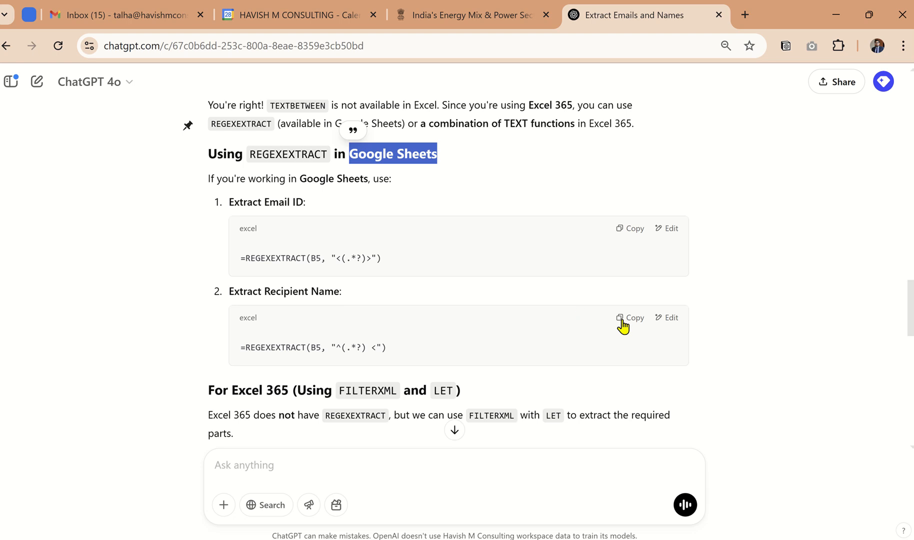
key(alt+Tab)
key(Right)
key(Right)
key(Left)
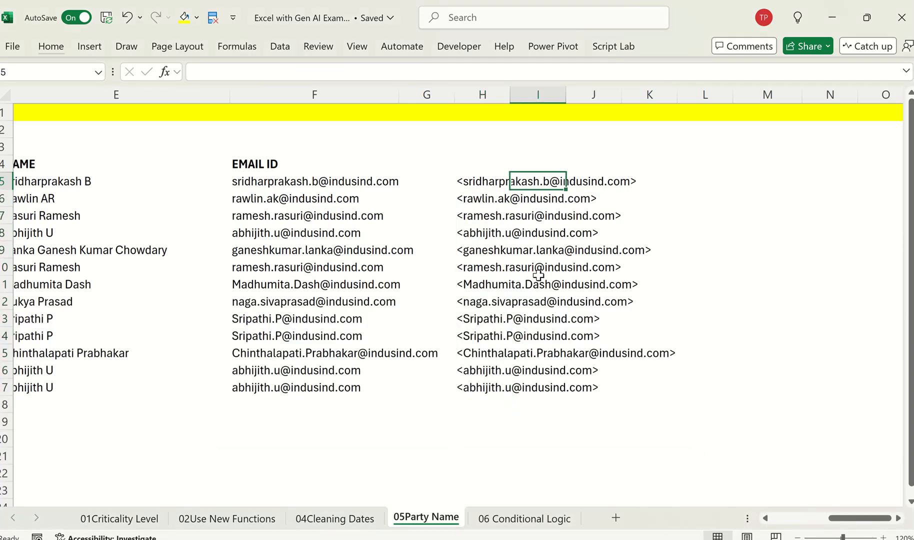
key(F2)
key(ctrl+v)
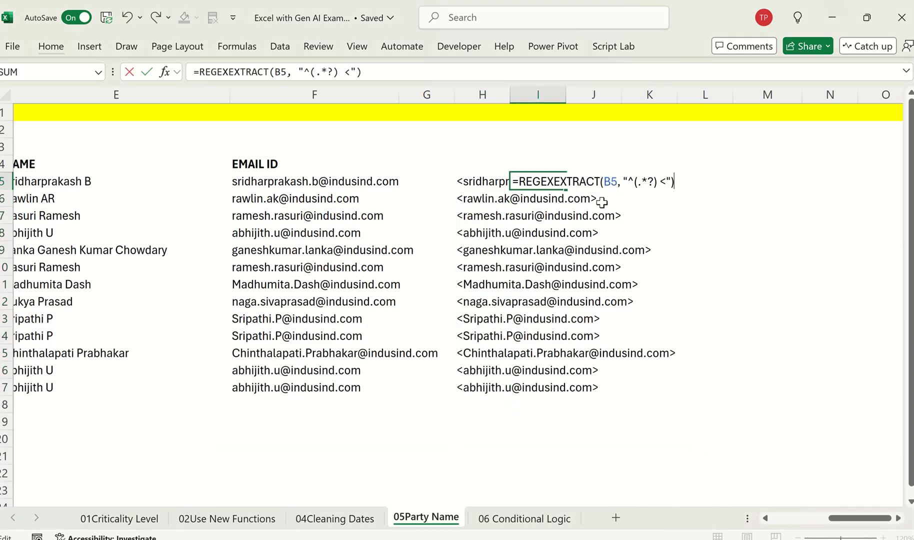
click(604, 182)
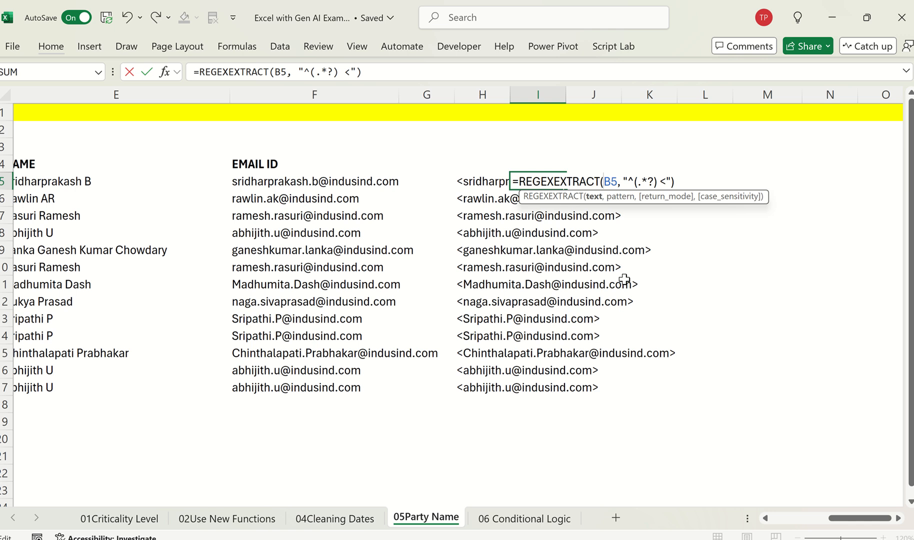
key(Delete)
text(D)
key(Return)
key(Up)
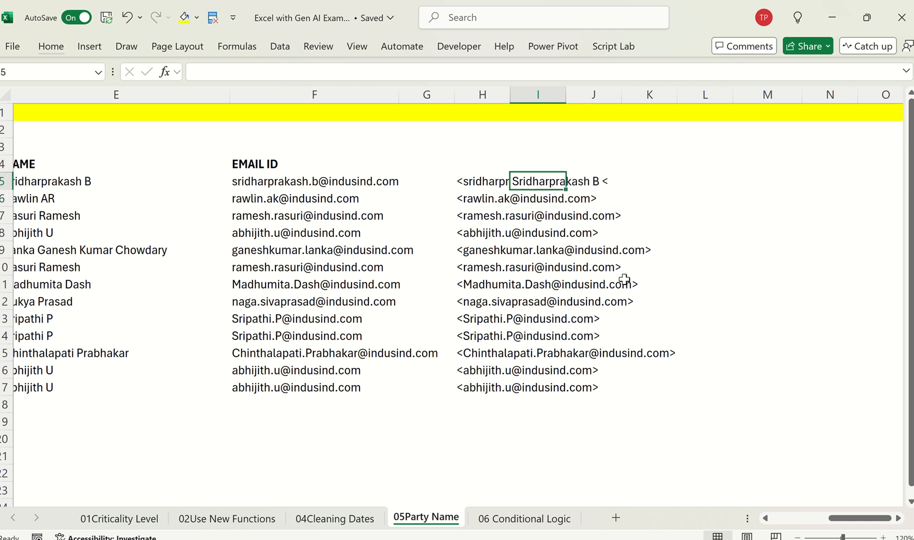
Step: Fill the REGEXEXTRACT name formula from I5 down to I17, and fit columns H and I to their contents
key(Left)
key(ctrl+Down)
key(Right)
key(ctrl+shift+Up)
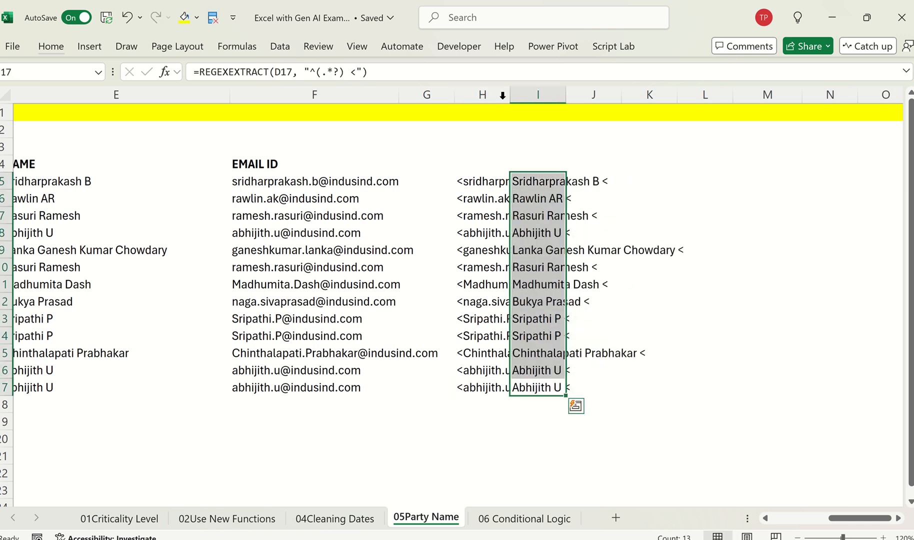
click(502, 95)
double_click(509, 94)
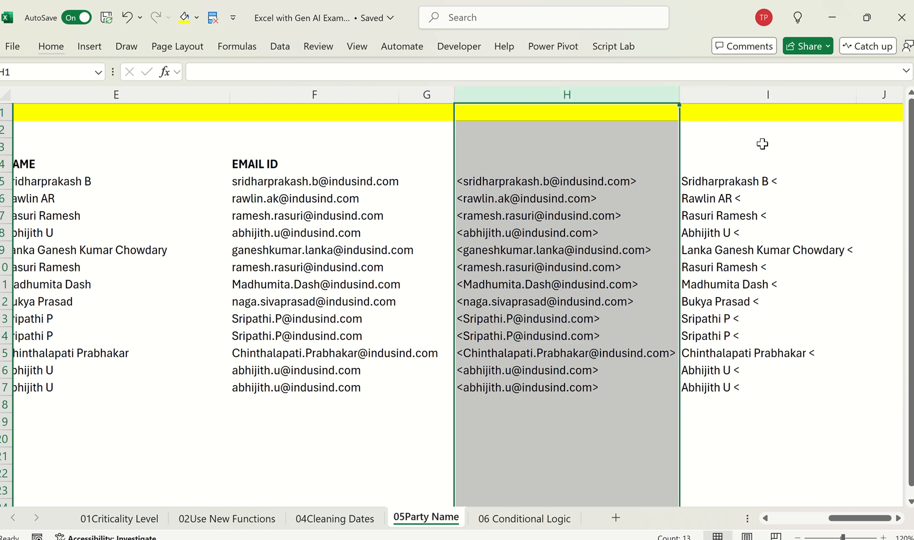
Step: Copy the EMAIL ID header from F4 to H4 above the REGEXEXTRACT email results
click(628, 172)
key(Left)
key(Left)
key(ctrl+c)
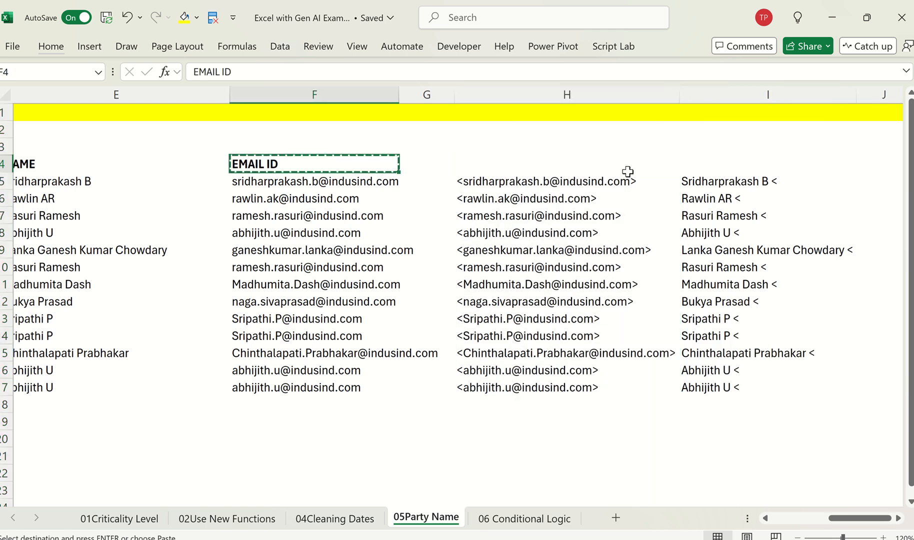
key(Right)
key(Right)
key(ctrl+v)
Step: Copy the NAME header from E4 to I4 above the REGEXEXTRACT name results
key(Left)
key(Left)
key(Left)
key(ctrl+c)
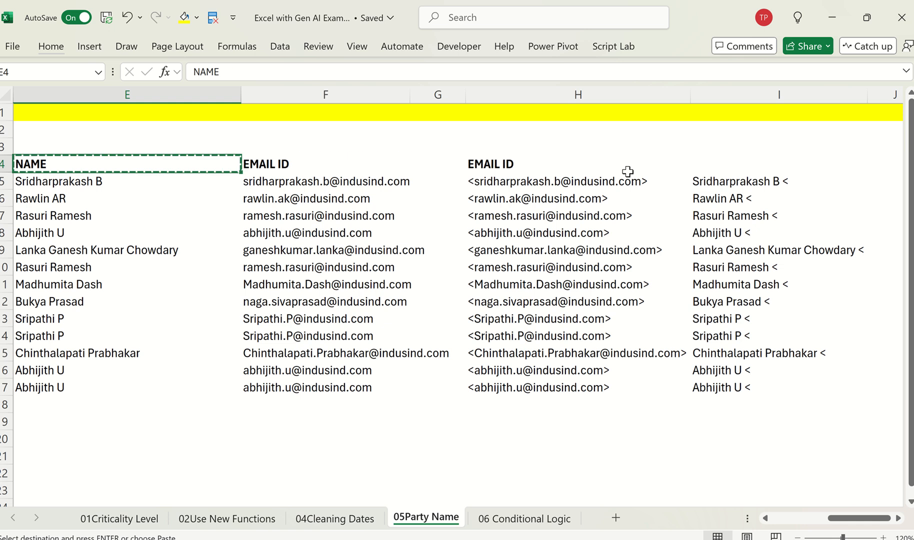
key(Right)
key(Right)
key(Right)
key(Right)
key(ctrl+v)
Step: Label the two result groups by entering "Old Method" in E3 and "New Method" in H3
key(Left)
key(Left)
key(Left)
key(Up)
key(Left)
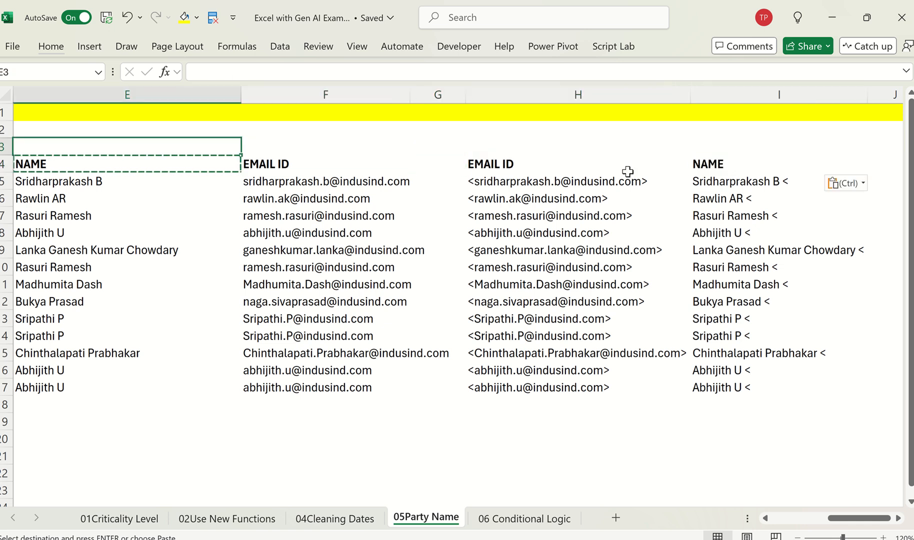
text(Old Meth)
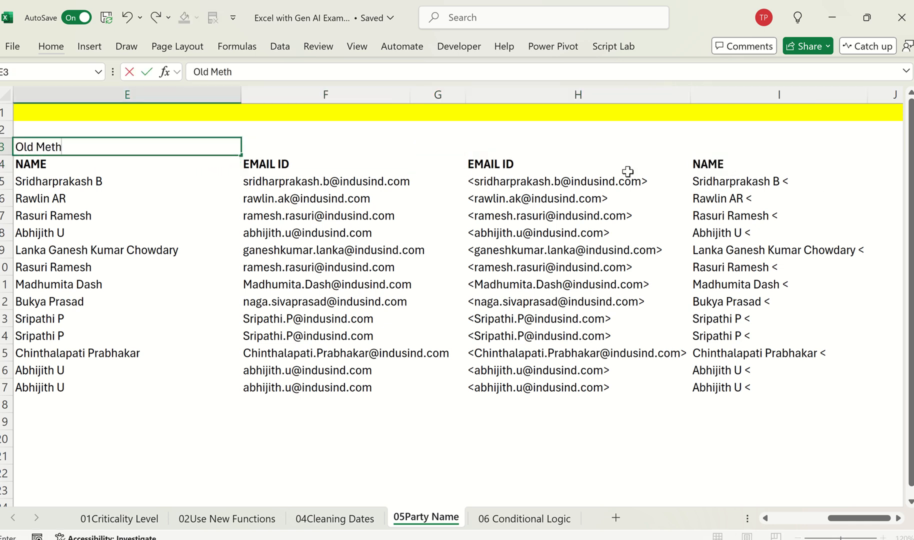
key(Right)
key(Right)
key(Right)
text(Ne)
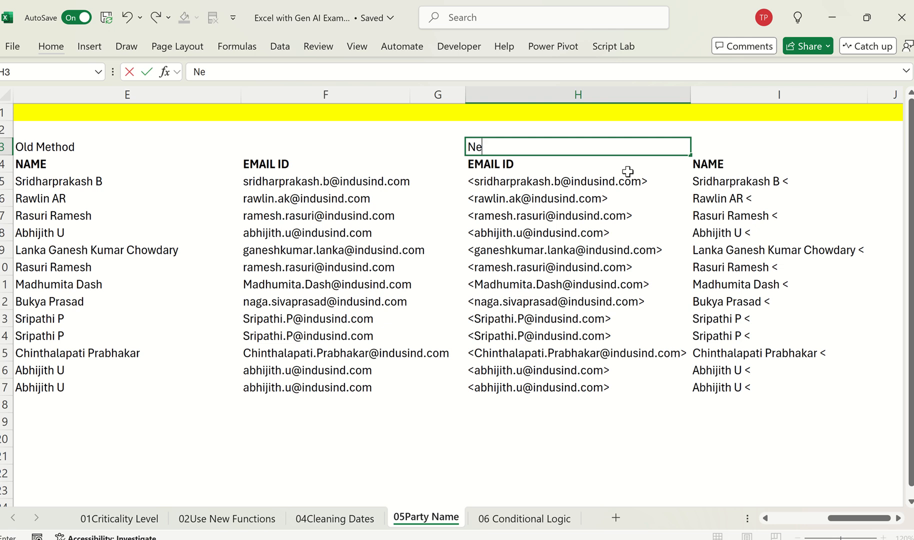
text(w Metho)
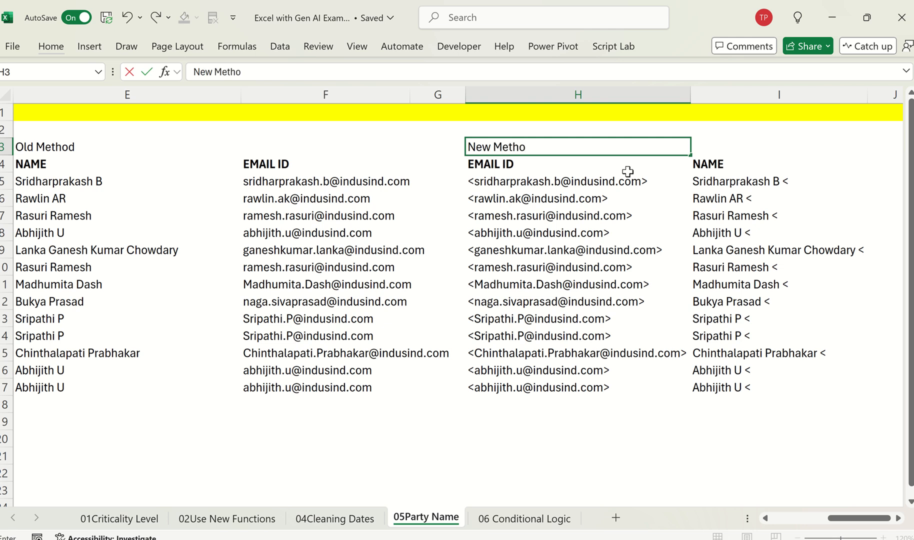
text(d)
key(Return)
Step: Set the horizontal alignment of H3:I3 to Center Across Selection for the "New Method" label
key(Up)
key(shift+Right)
key(alt)
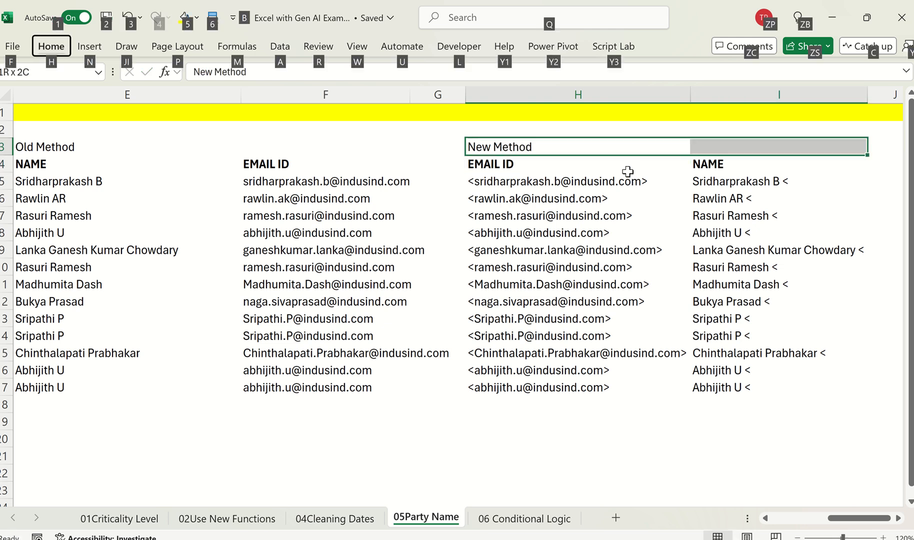
key(Escape)
key(ctrl+1)
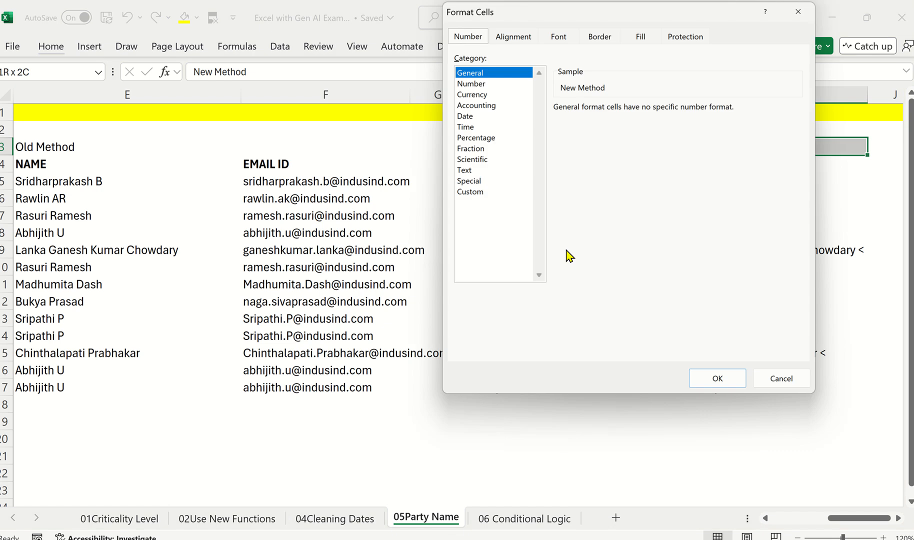
click(511, 36)
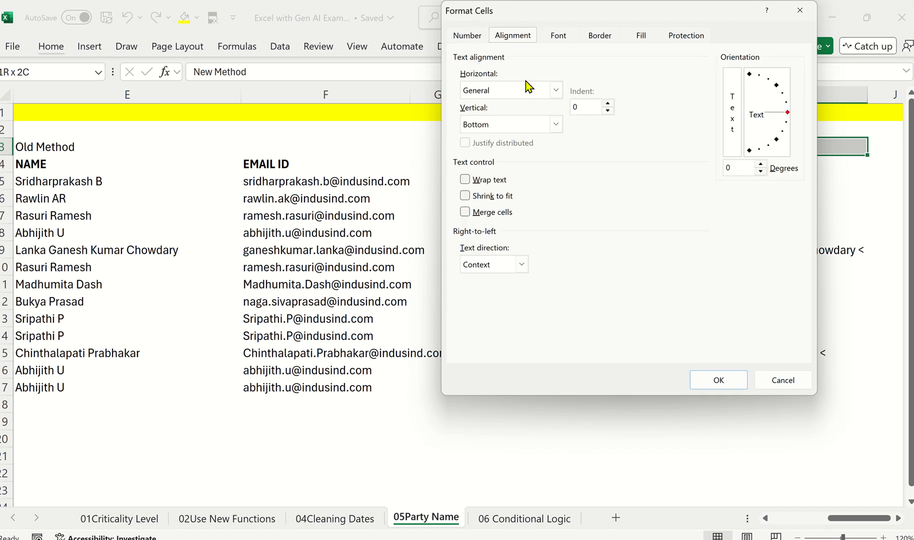
click(557, 125)
click(557, 124)
click(556, 90)
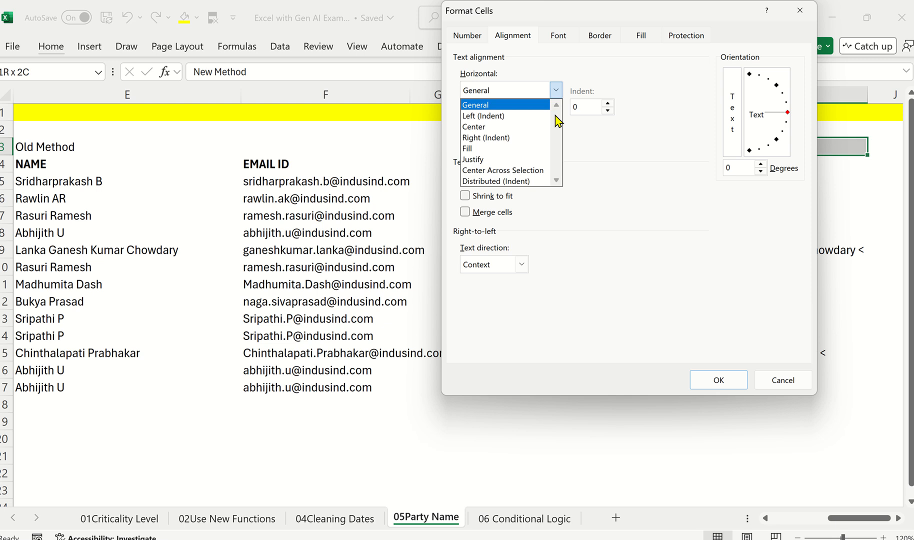
click(556, 91)
click(556, 90)
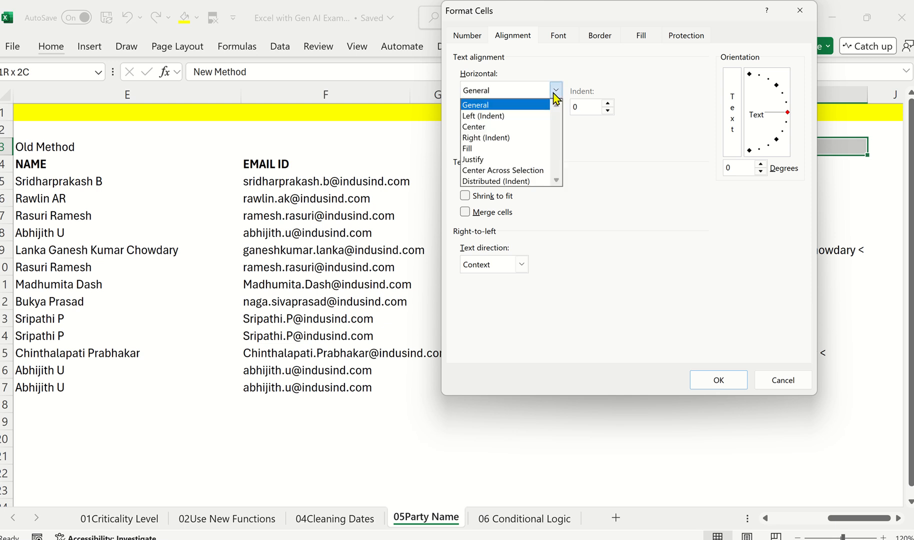
click(520, 170)
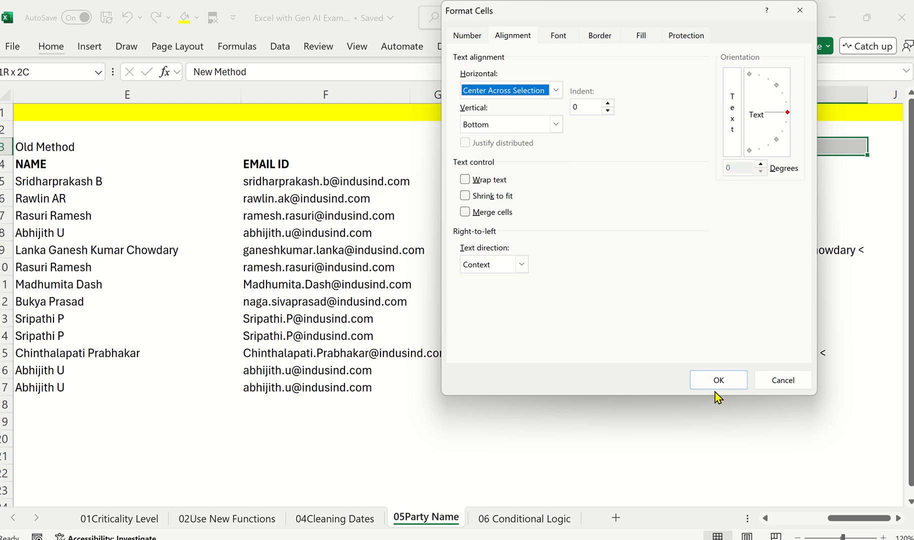
click(706, 384)
Step: Set the horizontal alignment of E3:F3 to Center Across Selection for the "Old Method" label
key(Left)
key(Left)
key(Left)
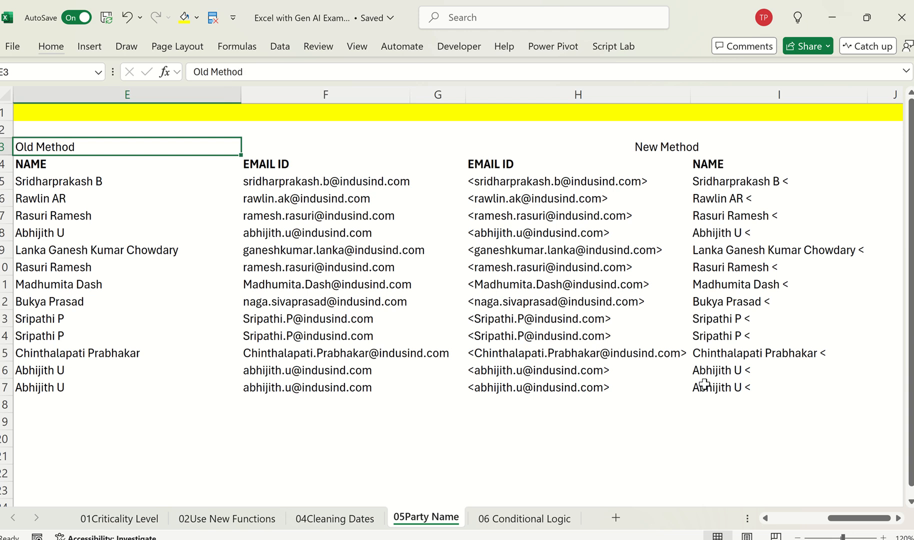
key(shift+Right)
key(ctrl+1)
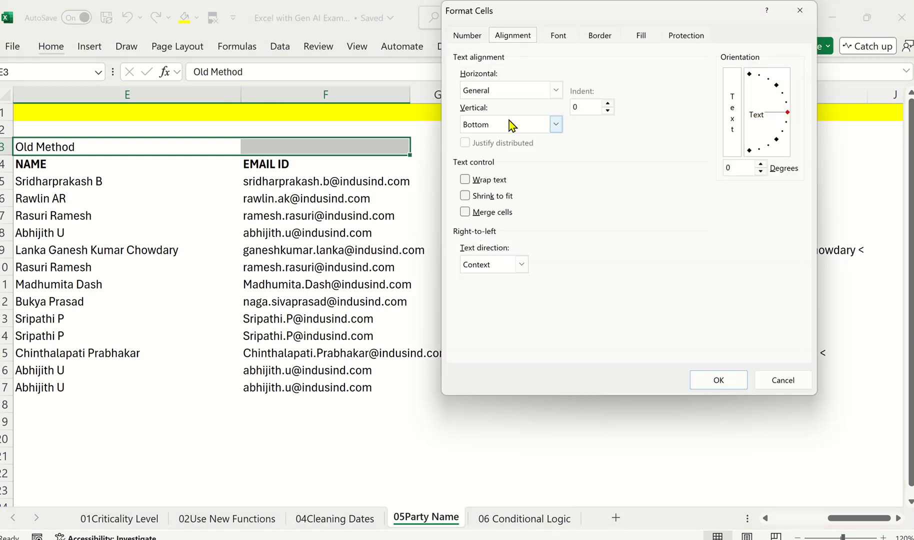
click(547, 90)
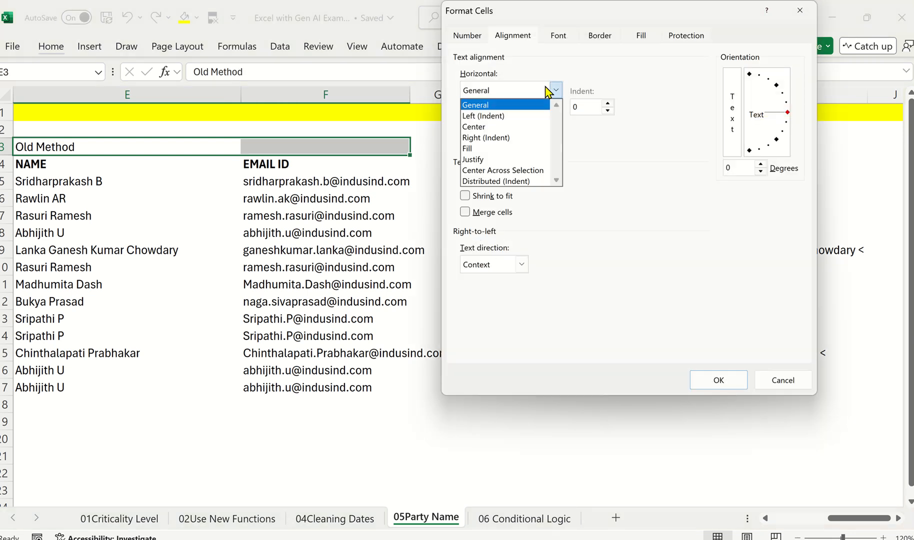
click(514, 171)
click(699, 381)
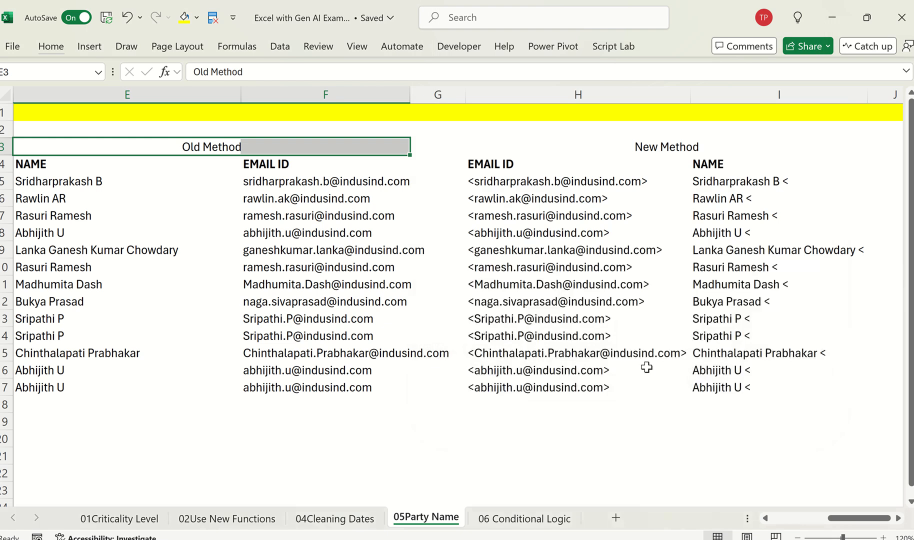
Step: Examine the REGEXEXTRACT email formula in cell H5 without changing it
click(647, 369)
click(587, 200)
key(Up)
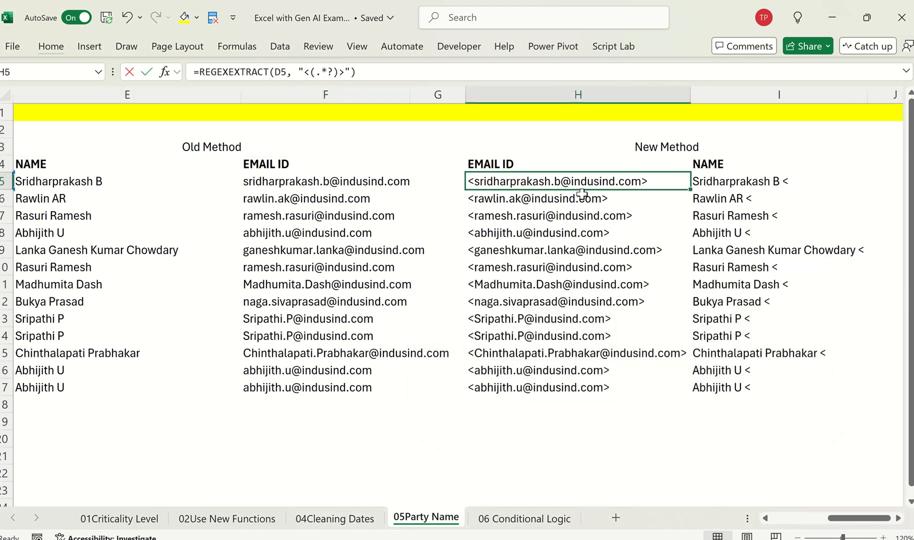
key(F2)
key(Escape)
key(Right)
key(Left)
key(F2)
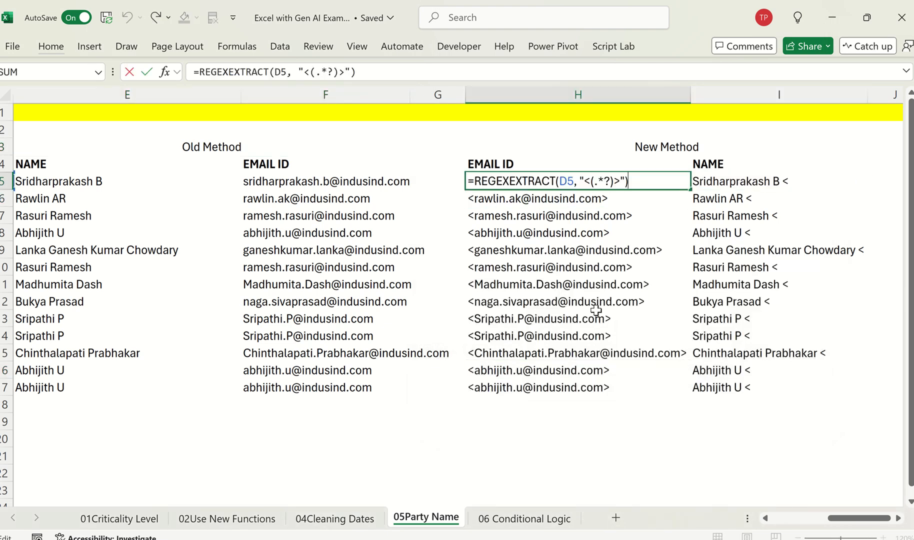
key(Escape)
key(F2)
key(Escape)
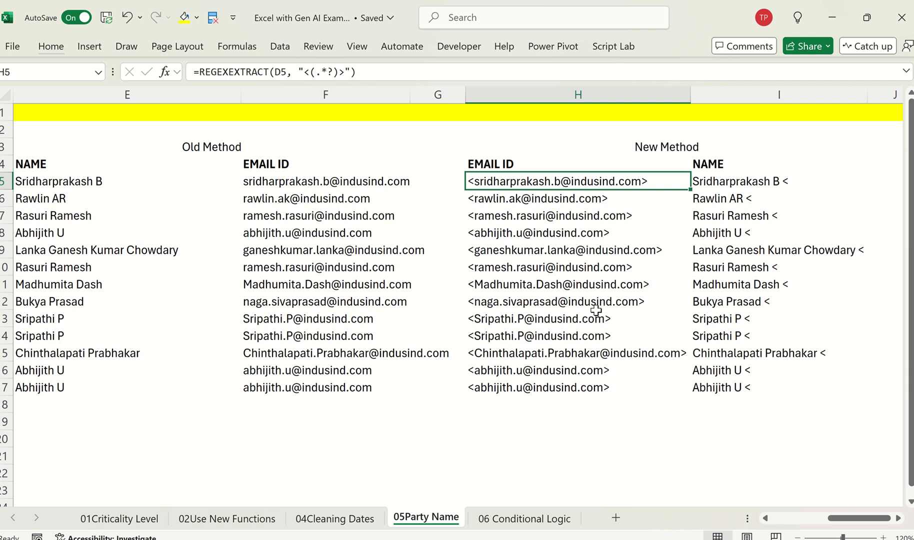
Step: Examine the Old Method name and email formulas in E5 and F5 for comparison with H5
key(Left)
key(Left)
key(Left)
key(F2)
key(Escape)
key(Right)
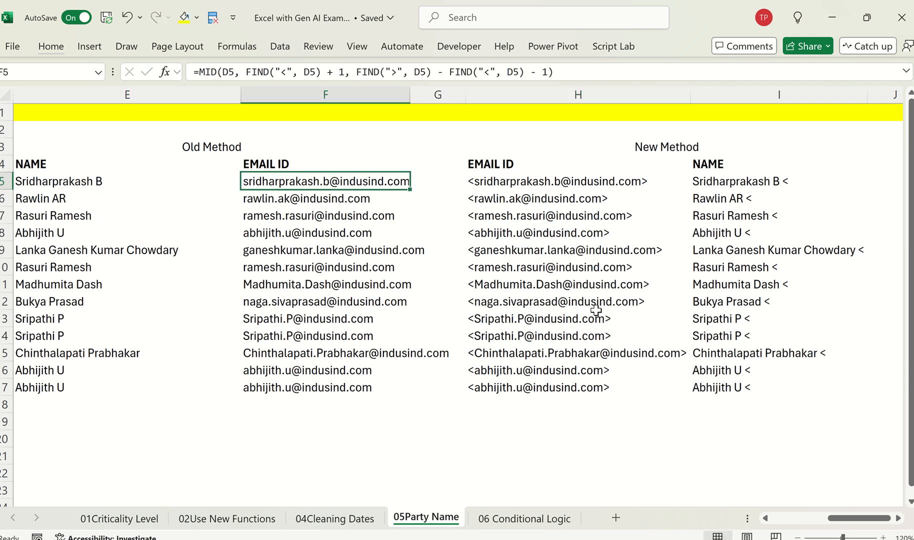
key(F2)
key(Escape)
key(Right)
Step: Compare the REGEXEXTRACT patterns of the name formula in I5 and the email formula in H5, and review both methods' columns
key(Right)
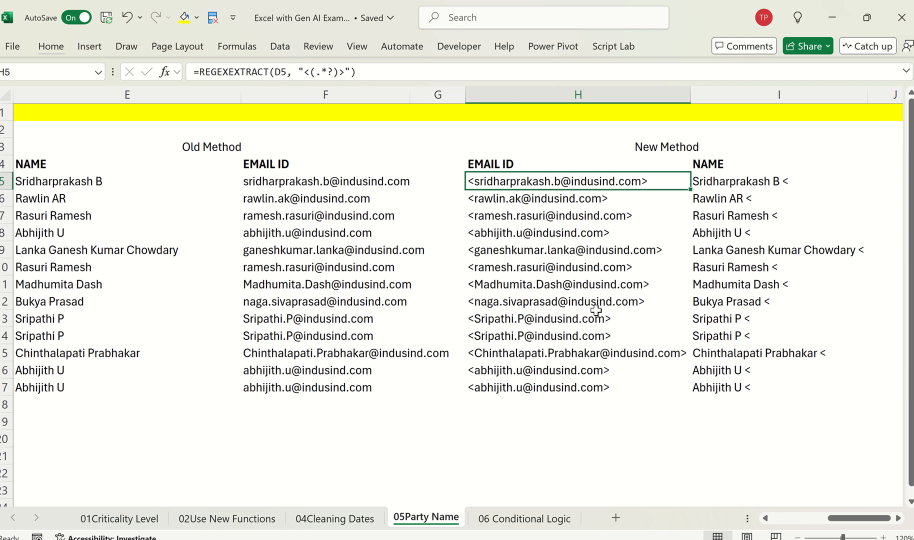
key(Right)
key(F2)
key(Escape)
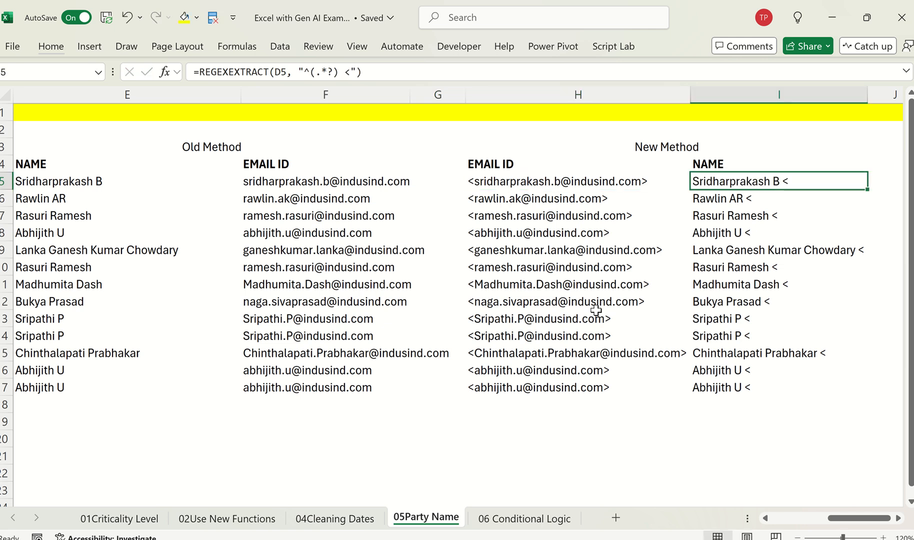
key(Left)
key(F2)
key(Escape)
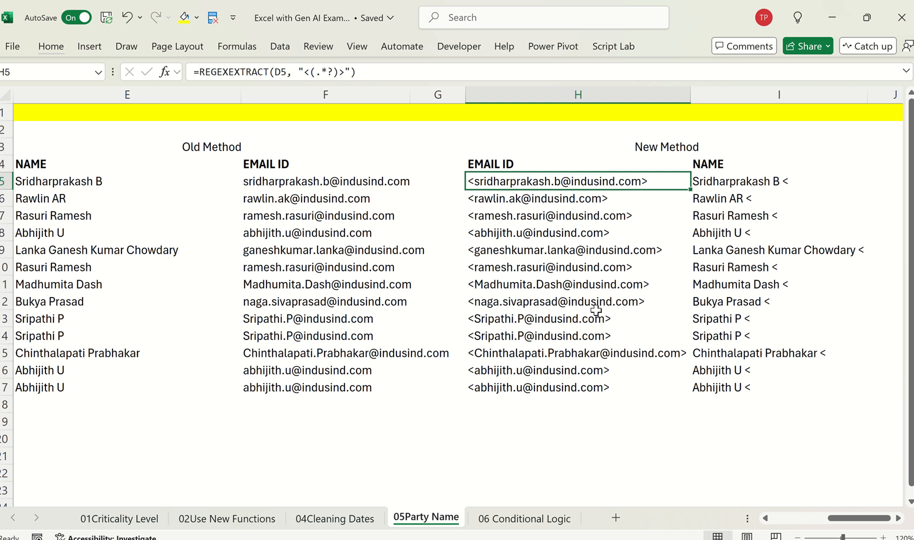
key(Right)
key(F2)
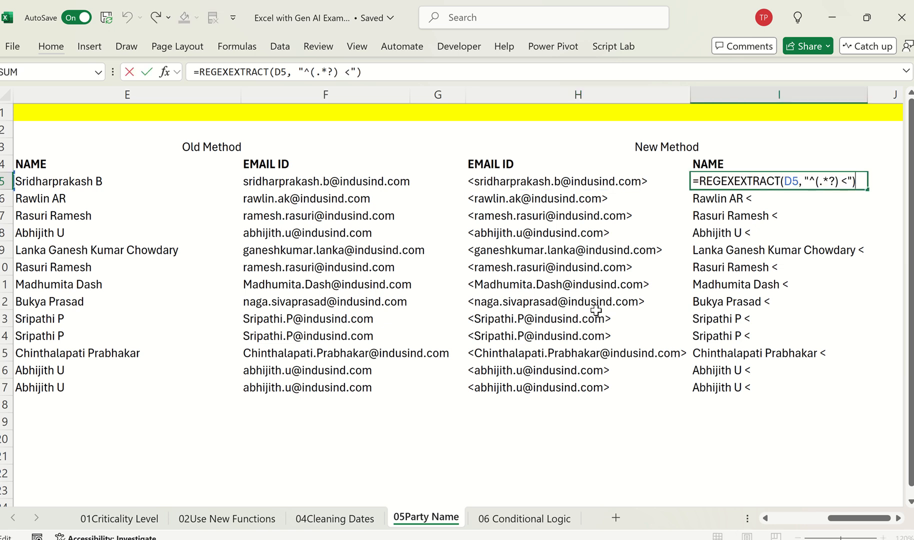
key(Escape)
key(Left)
key(F2)
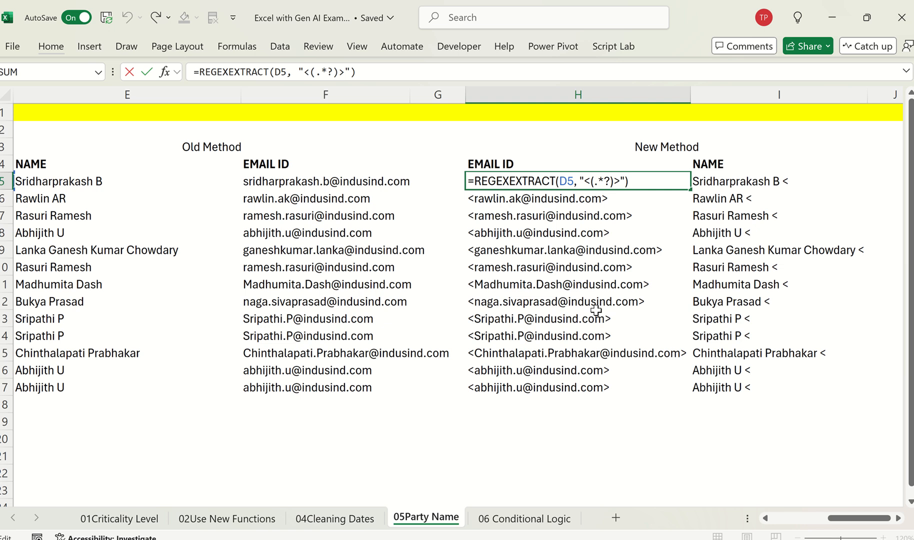
key(Escape)
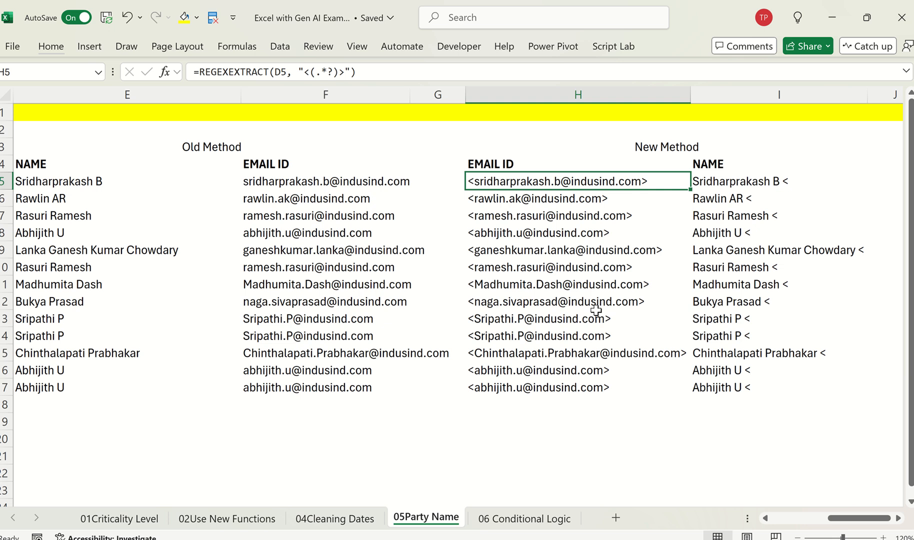
scroll(596, 310, left, 3)
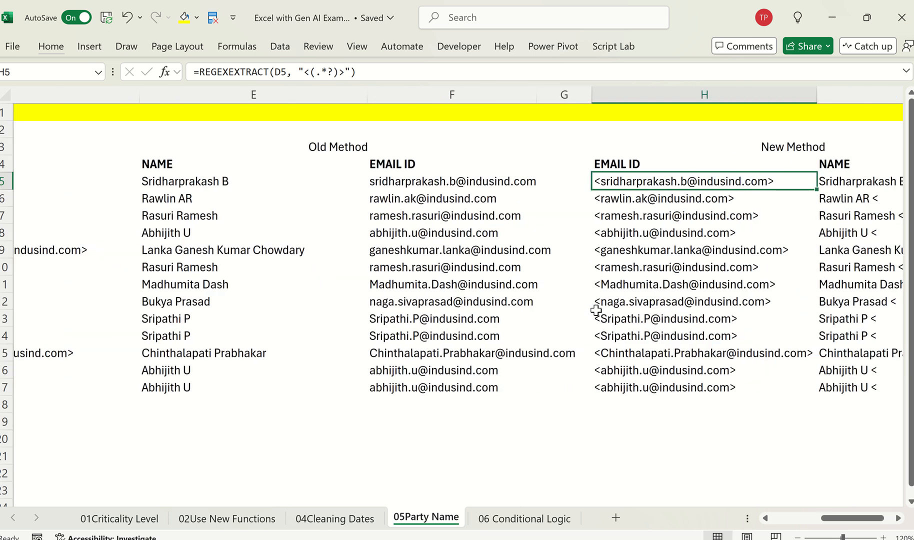
scroll(596, 310, right, 2)
scroll(596, 310, right, 2)
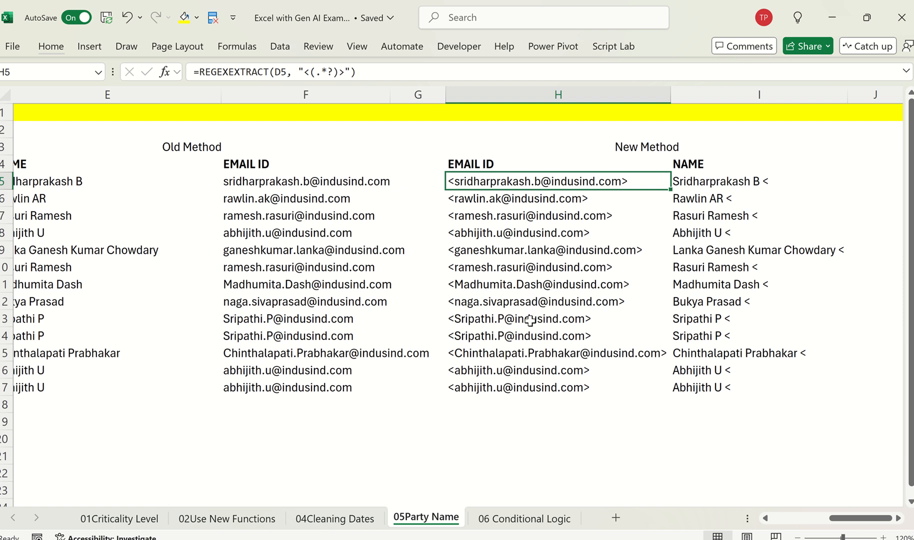
Step: Open the 06 Conditional Logic sheet and select the Sales values in B4:B11 for review
click(501, 520)
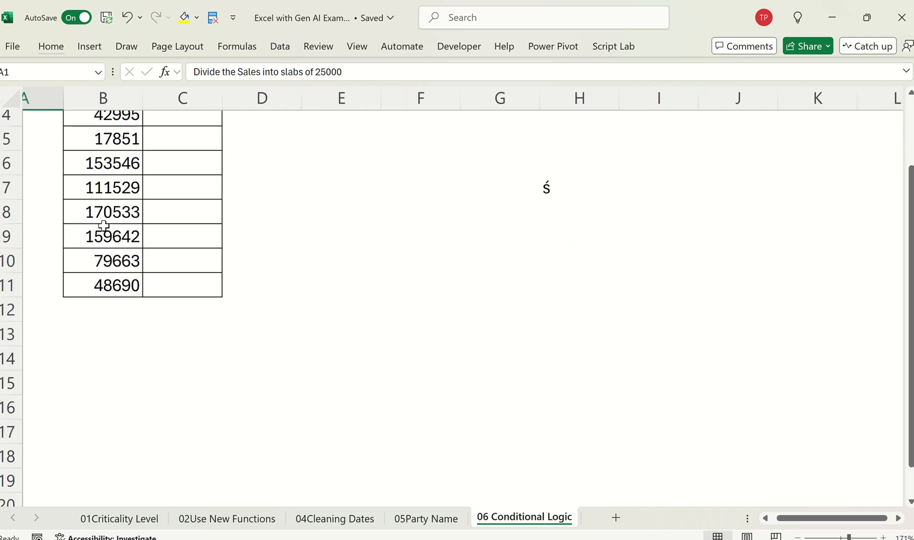
scroll(198, 237, up, 2)
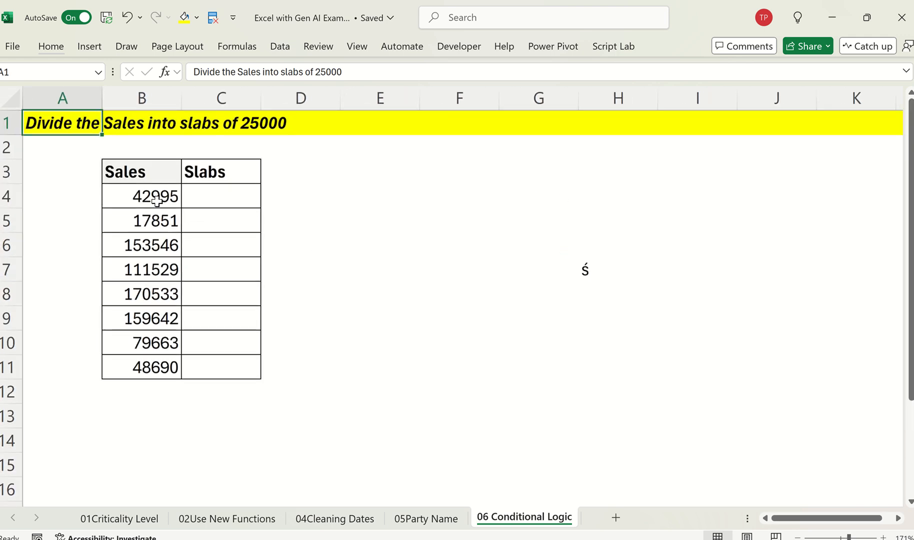
drag(159, 198, 160, 393)
key(shift+Up)
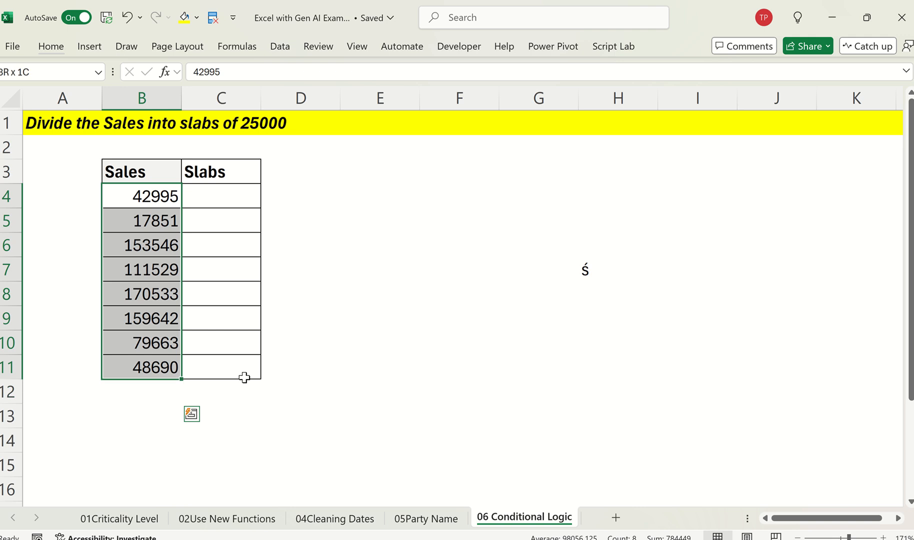
click(220, 200)
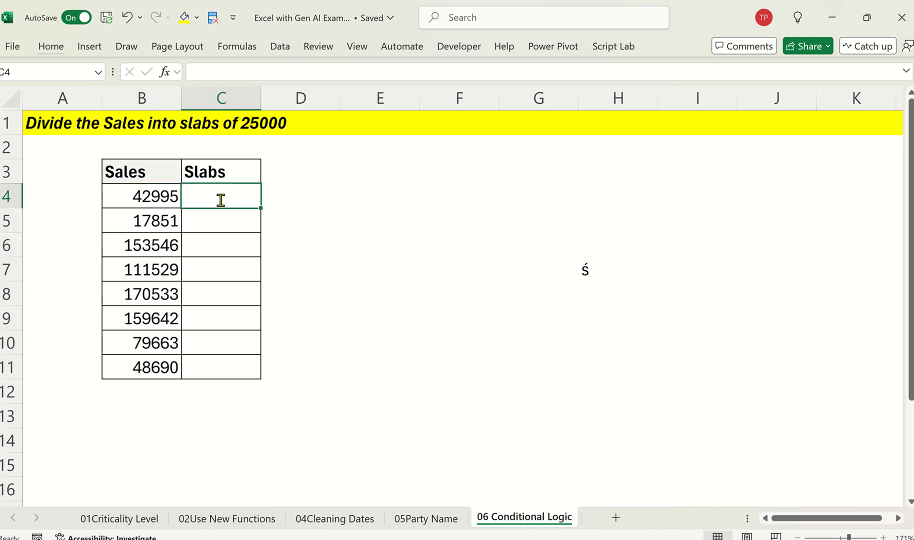
text(=if)
key(Tab)
key(BackSpace)
text(s)
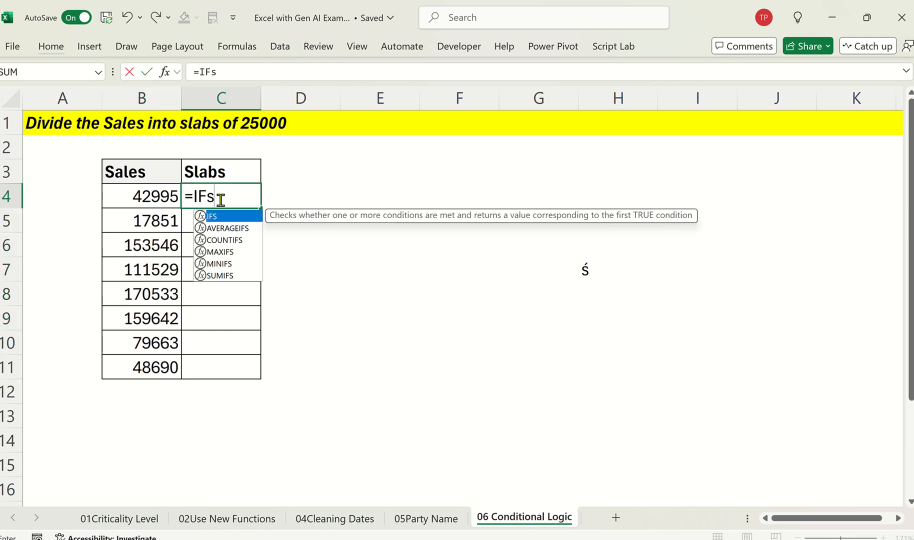
key(Tab)
key(BackSpace)
key(BackSpace)
key(BackSpace)
key(BackSpace)
text(sw)
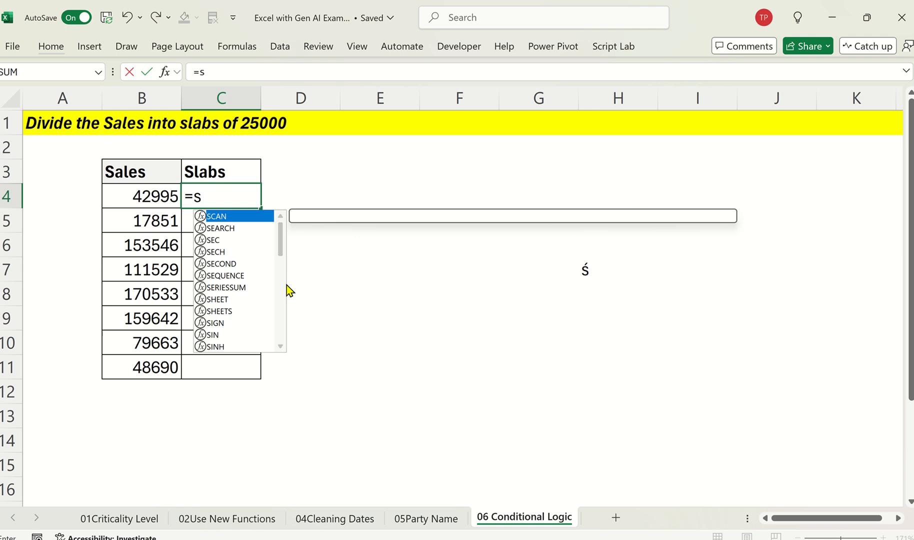
key(Tab)
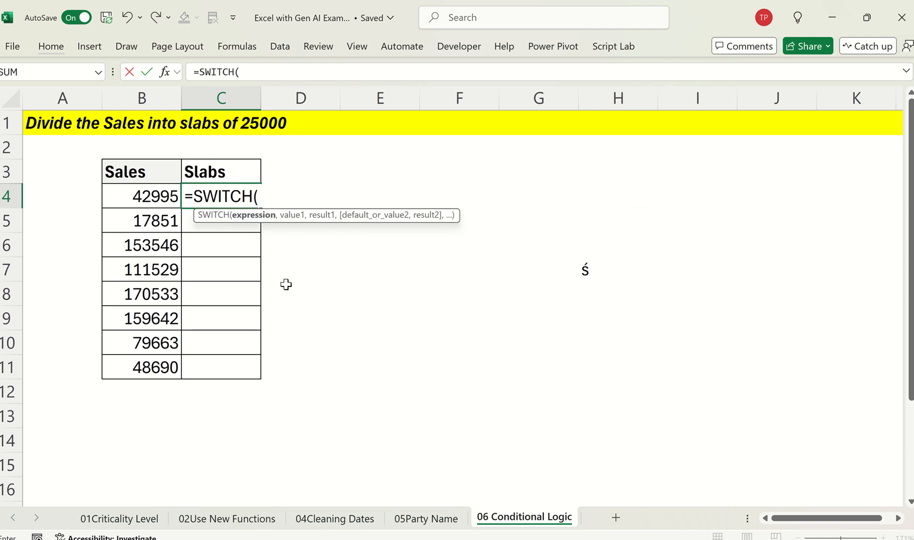
key(Escape)
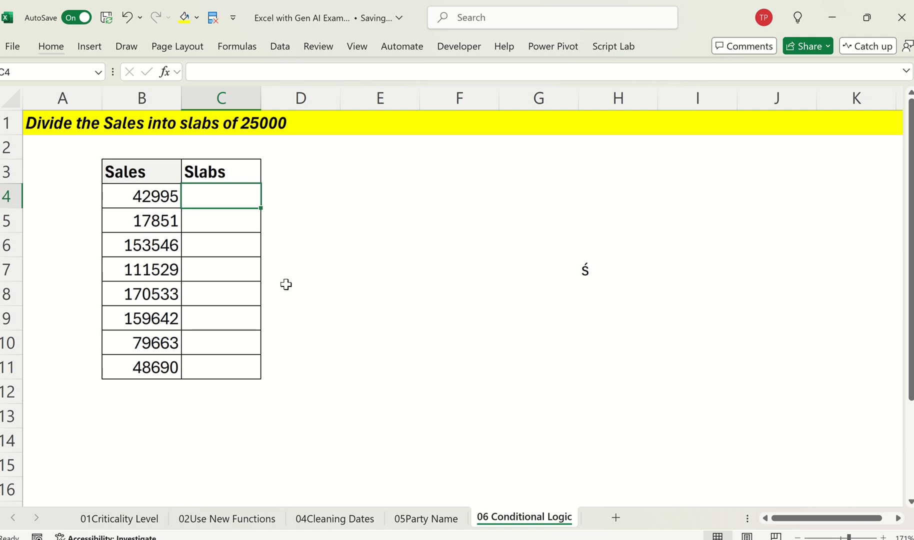
Step: Copy the task heading "Divide the Sales into slabs of 25000" from cell A1
key(Left)
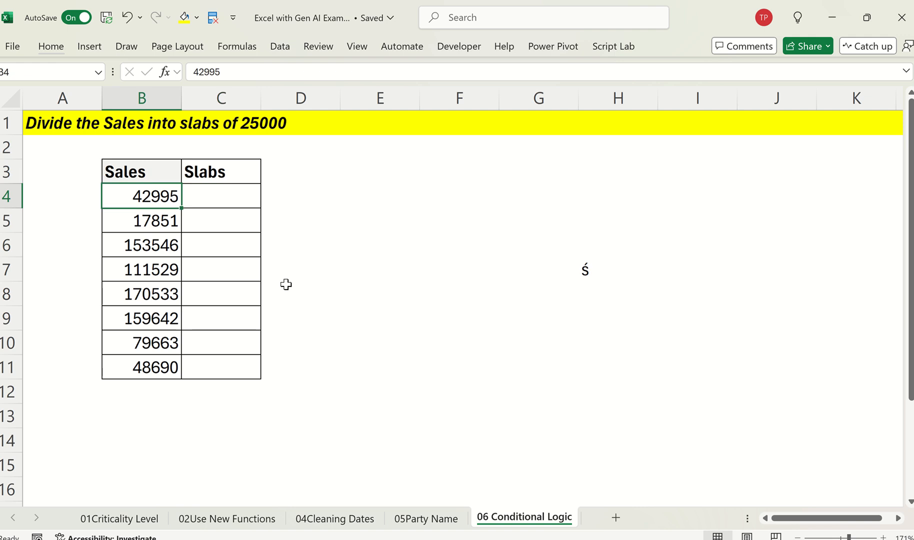
key(Up)
key(Up)
key(Up)
key(Left)
key(ctrl+c)
Step: Switch to ChatGPT, start a new chat with the copied heading as the prompt, and remove the attached image
key(alt+Tab)
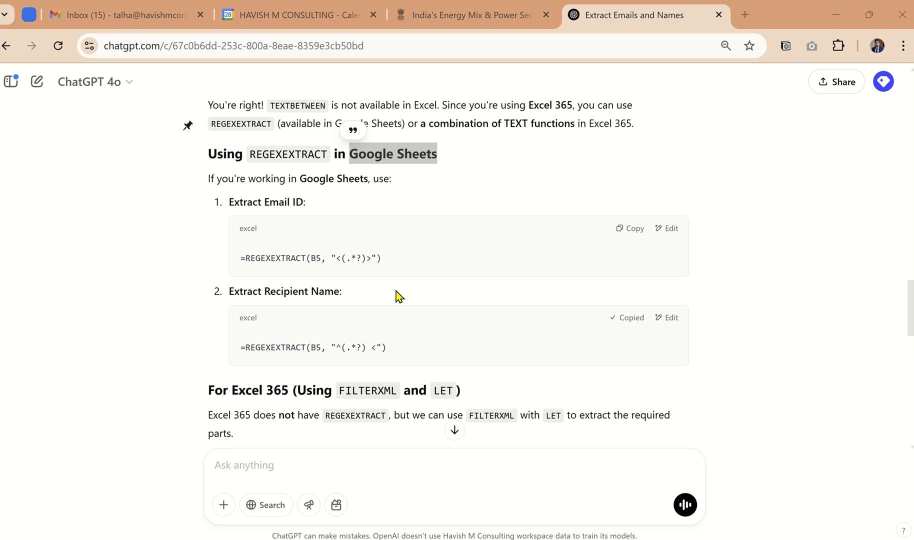
click(37, 81)
key(ctrl+v)
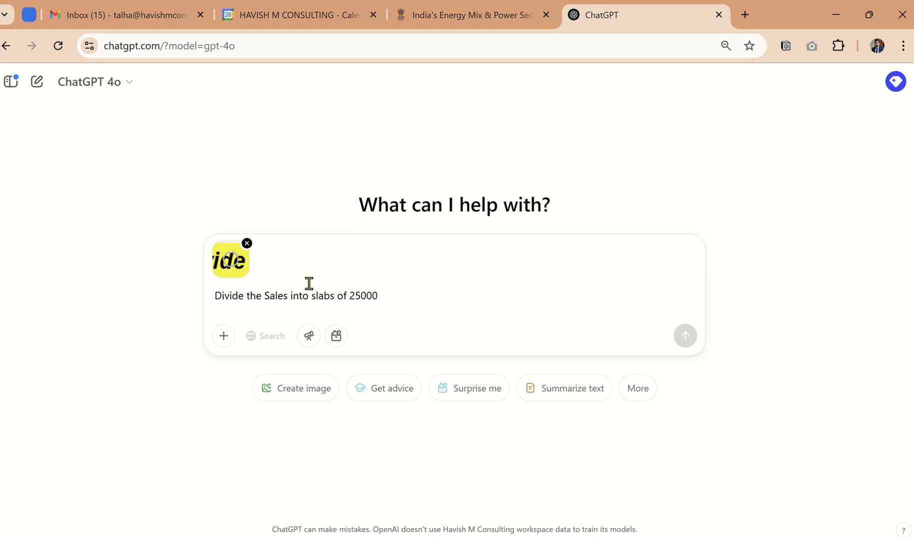
click(248, 243)
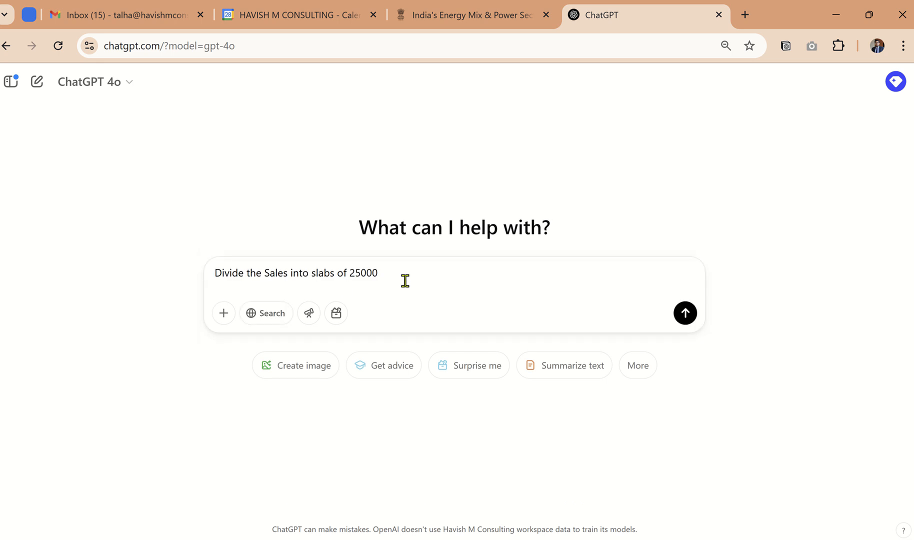
Step: Add the line "sales start from B4" below the pasted text and send the prompt
key(shift+Return)
key(shift+Return)
text(sales start from)
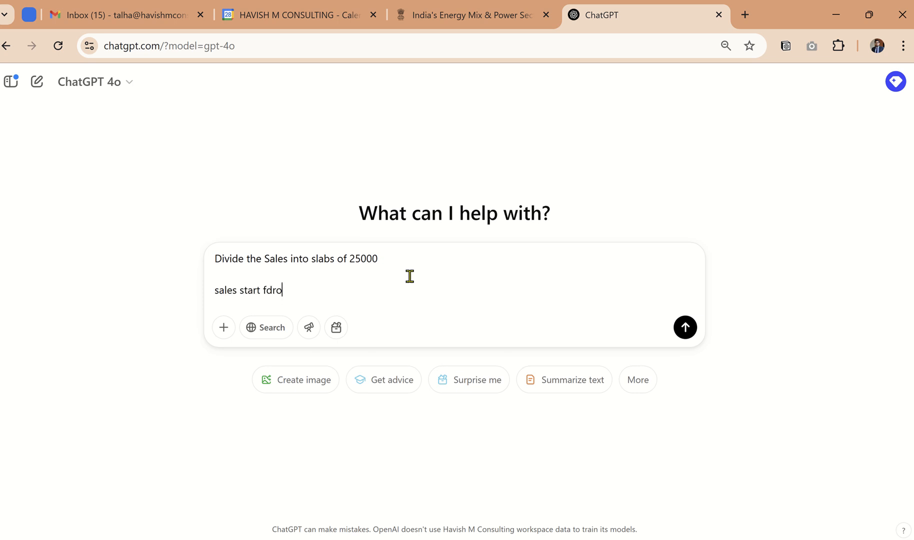
key(alt+Tab)
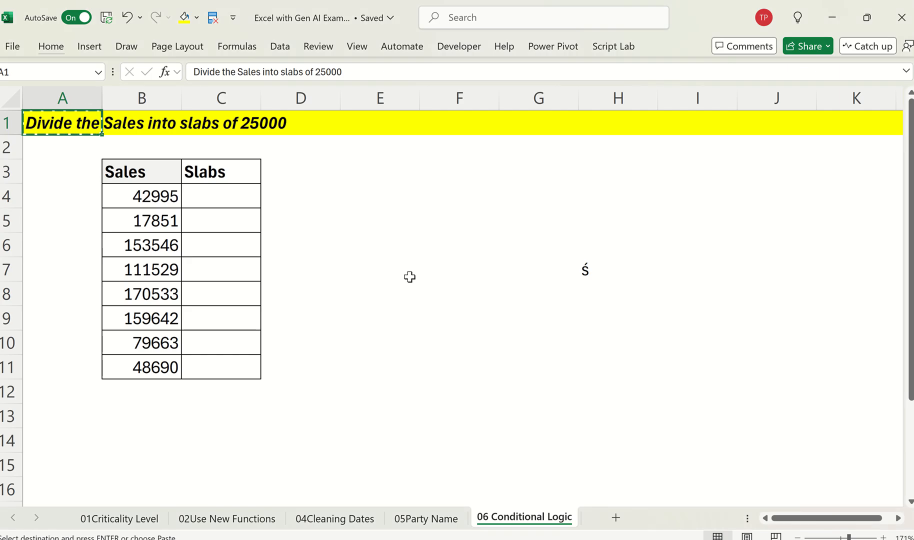
key(alt+Tab)
key(Return)
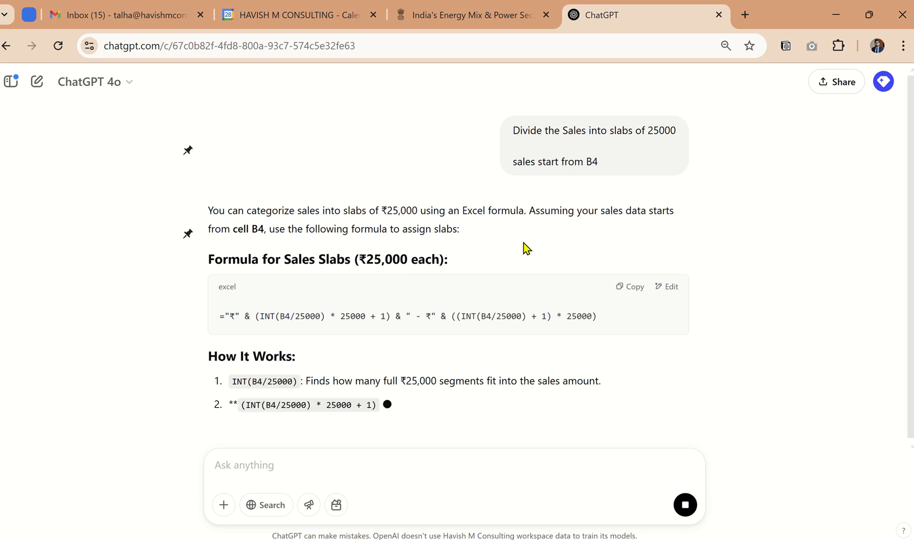
Step: Copy ChatGPT's INT-based sales slab formula and enter it in cell C4 of the 06 Conditional Logic sheet in Excel
click(629, 284)
key(alt+Tab)
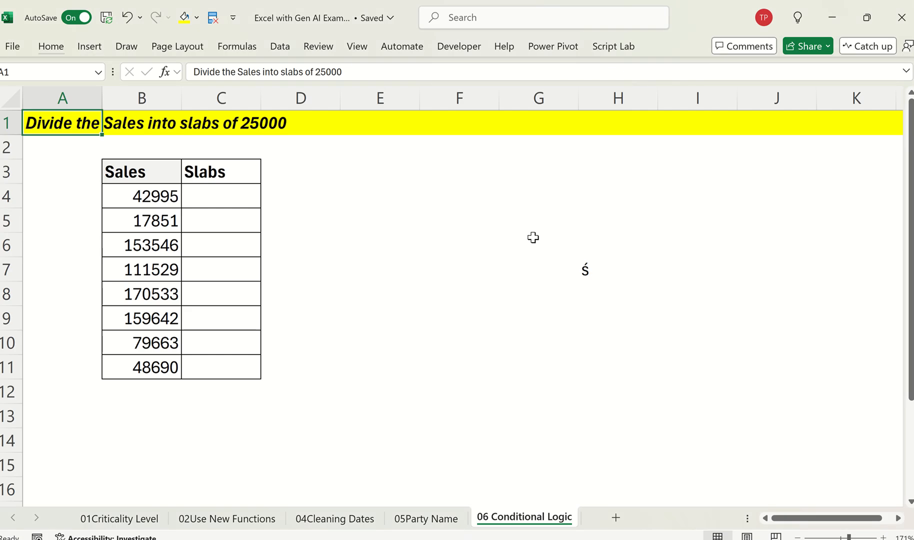
key(Right)
key(Down)
key(Down)
key(Down)
key(Right)
key(ctrl+v)
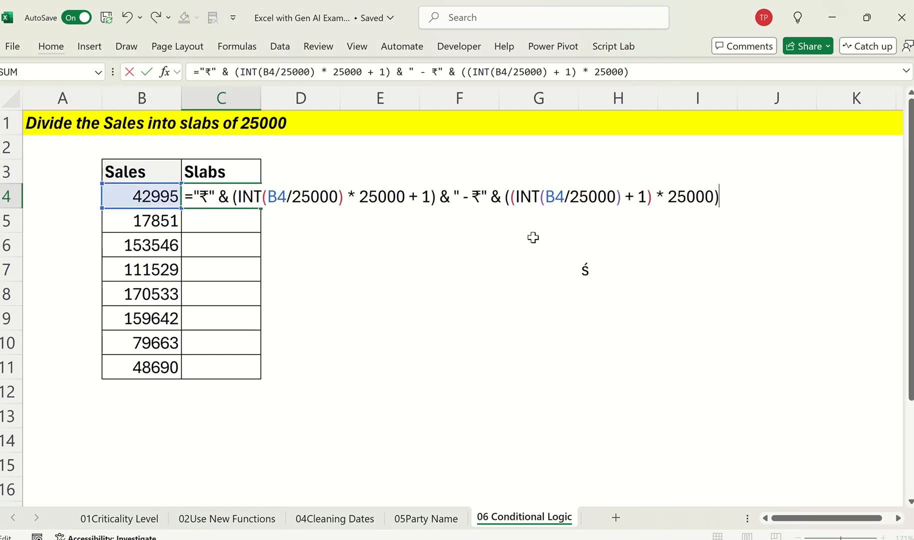
key(Return)
Step: Fill the slab formula from C4 down to C11 and autofit the width of column C
key(Up)
key(shift+Down)
key(shift+Down)
key(shift+Down)
key(shift+Down)
key(shift+Down)
key(shift+Down)
key(shift+Down)
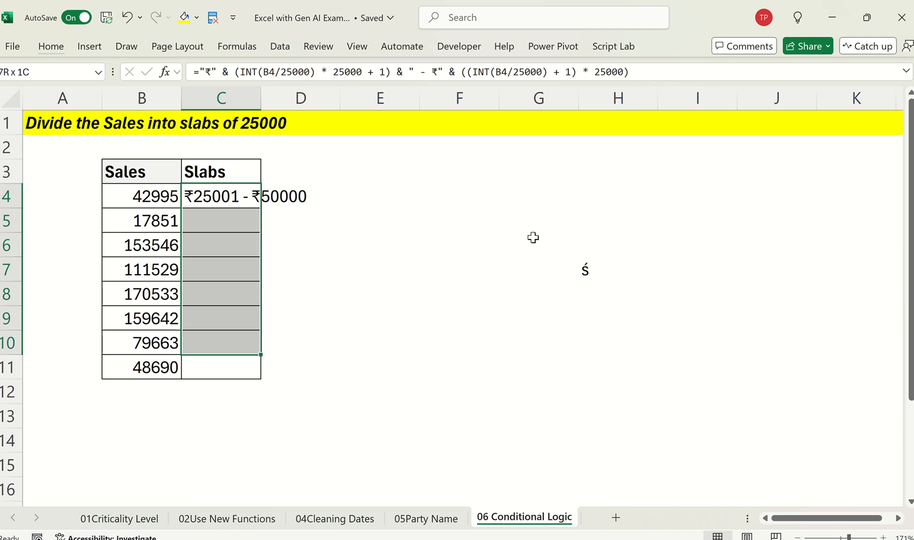
key(ctrl+d)
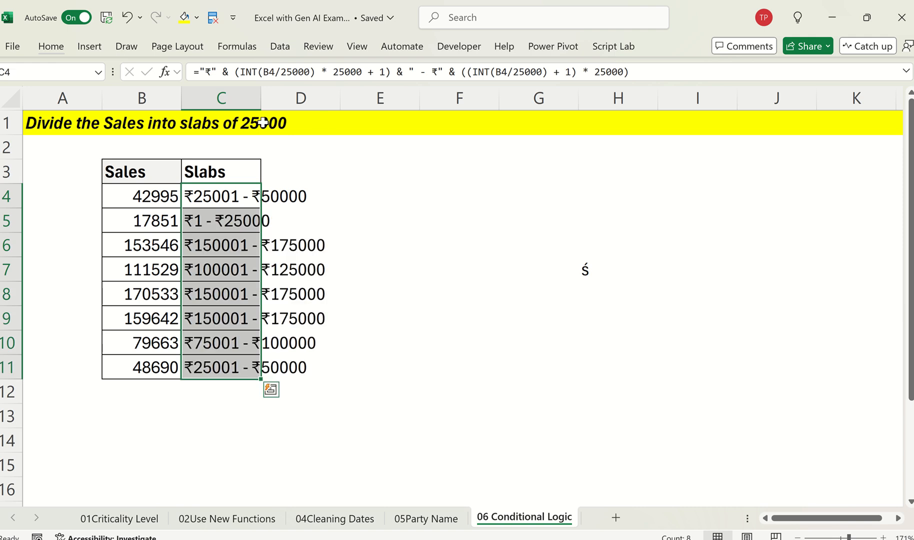
double_click(261, 98)
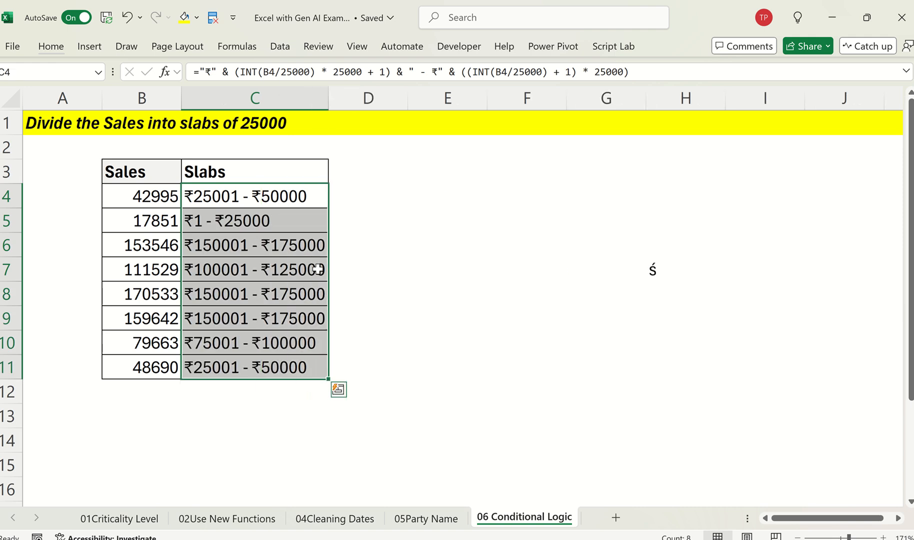
Step: Inspect the formula in C4, and read ChatGPT's explanation and Example Outputs table for it
click(298, 195)
key(F2)
key(Escape)
key(alt+Tab)
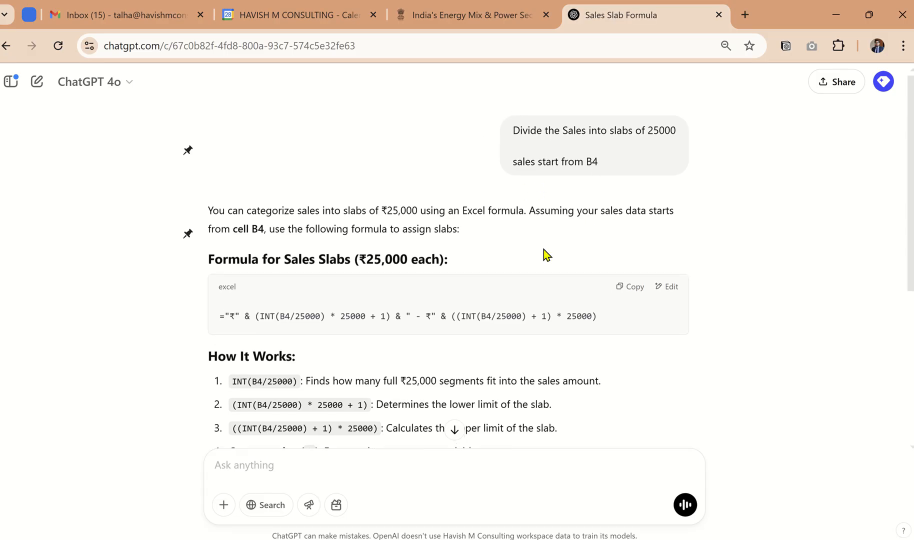
scroll(500, 277, down, 3)
scroll(385, 283, down, 1)
scroll(299, 292, up, 2)
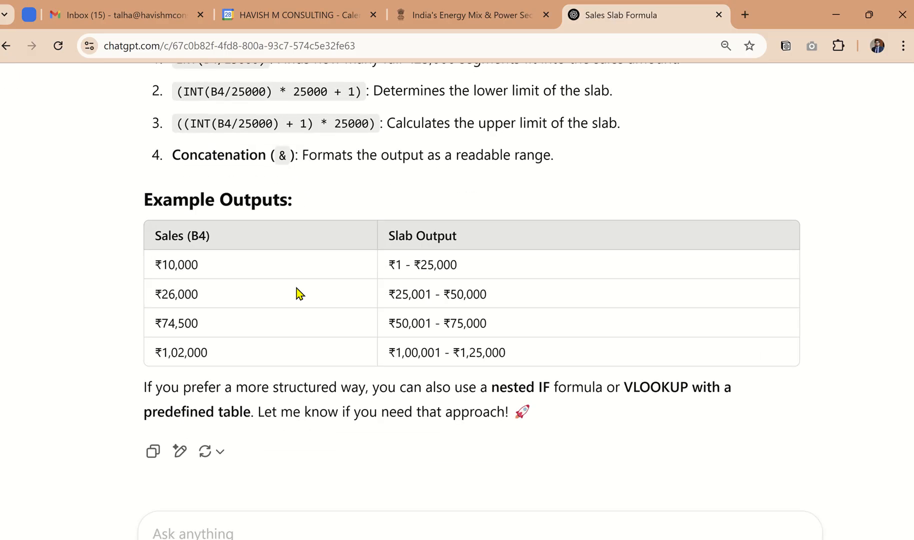
Step: Back in Excel, examine the slab formulas in C4, C5 and C6 against their Sales values without changing them
key(alt+Tab)
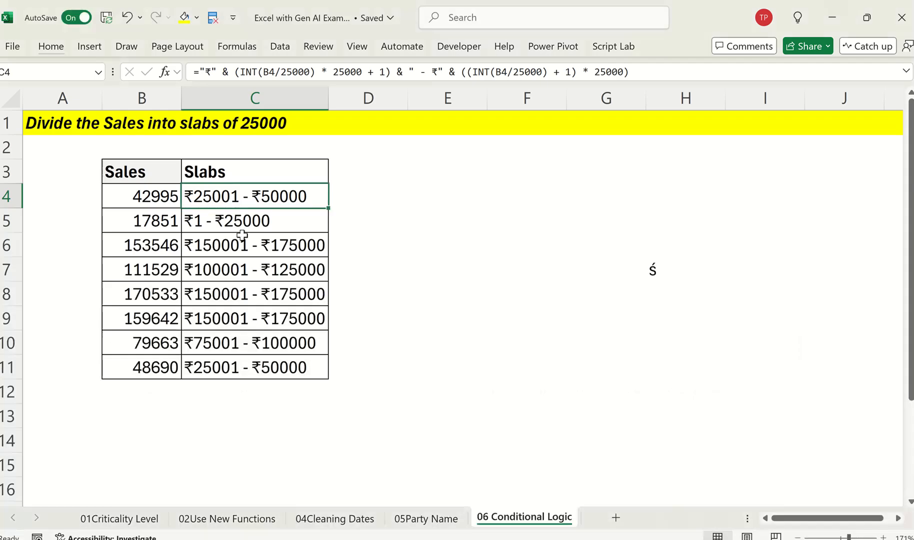
click(218, 230)
key(Left)
key(Right)
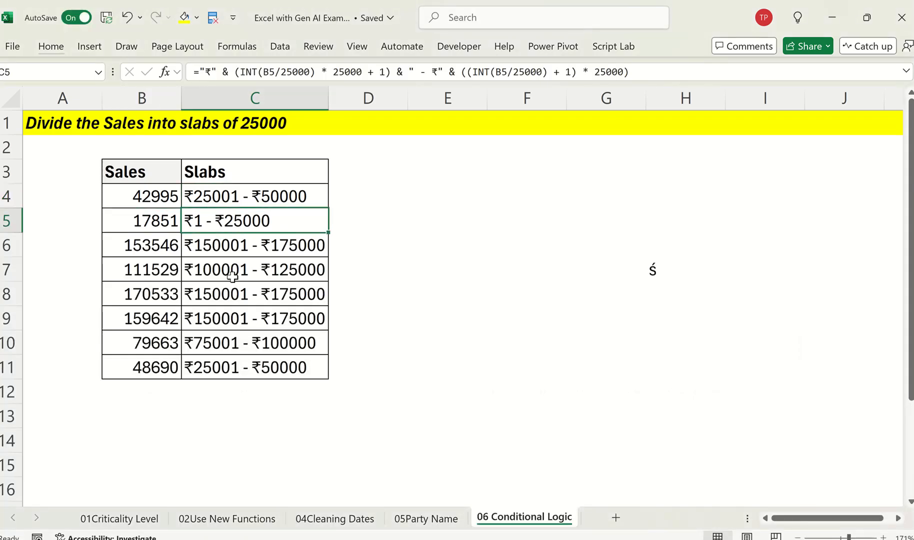
key(F2)
key(Escape)
key(Up)
key(F2)
key(Return)
key(Down)
key(F2)
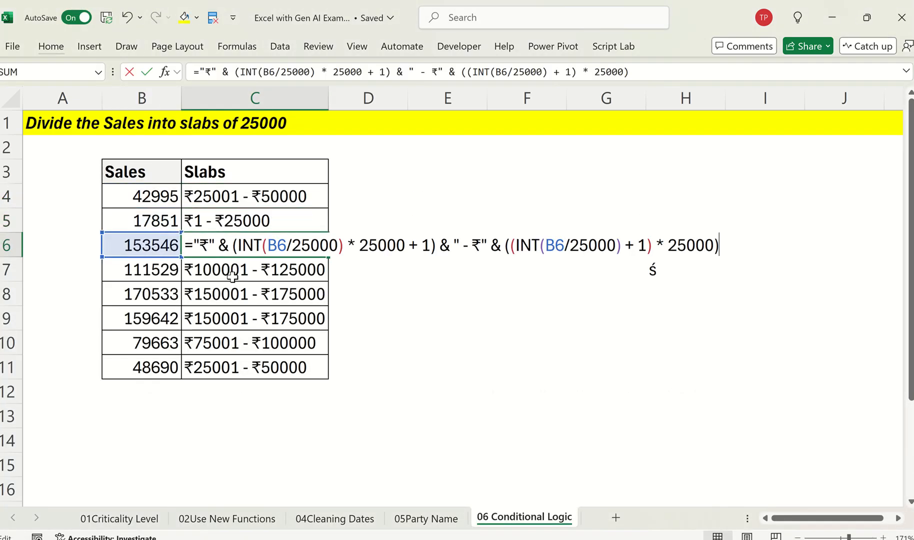
key(Escape)
Step: Switch to ChatGPT and reread the full answer with the prompt, slab formula and How It Works section
key(alt+Tab)
scroll(481, 315, up, 3)
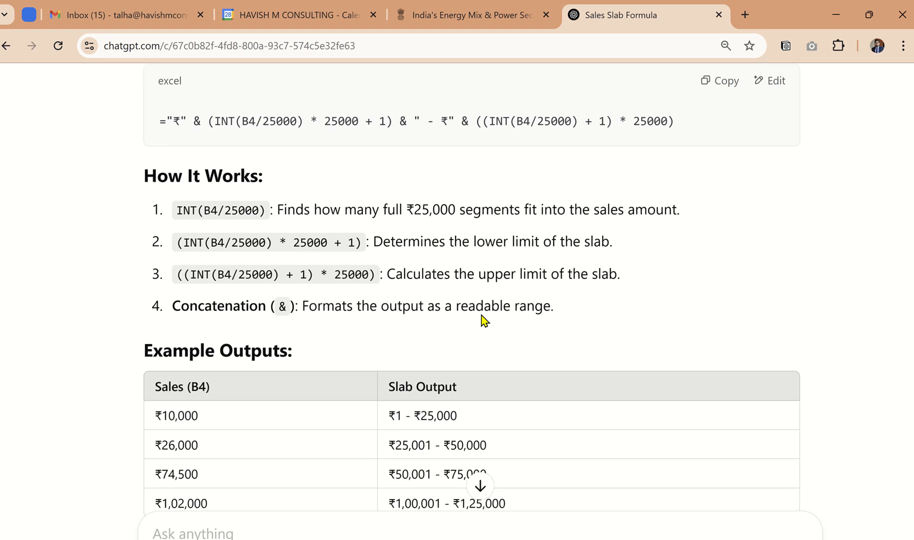
scroll(482, 316, down, 2)
scroll(481, 315, up, 3)
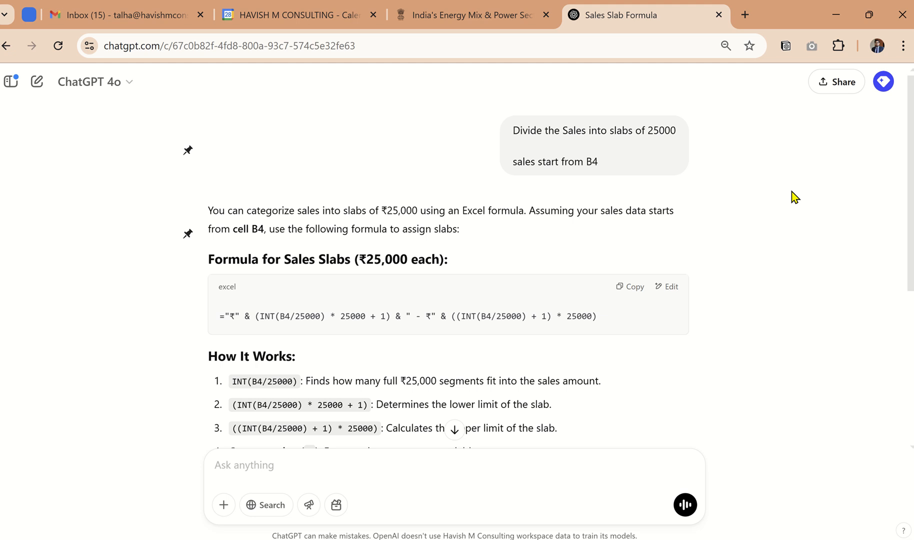
scroll(490, 336, down, 2)
Step: Return to Excel and compare the cell references of the slab formulas in C5 and C4 without editing them
key(alt+Tab)
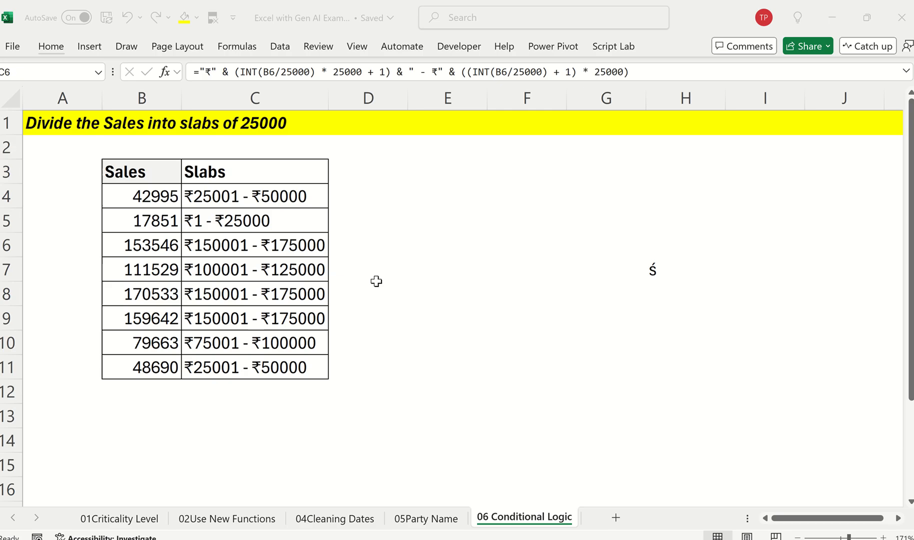
click(262, 212)
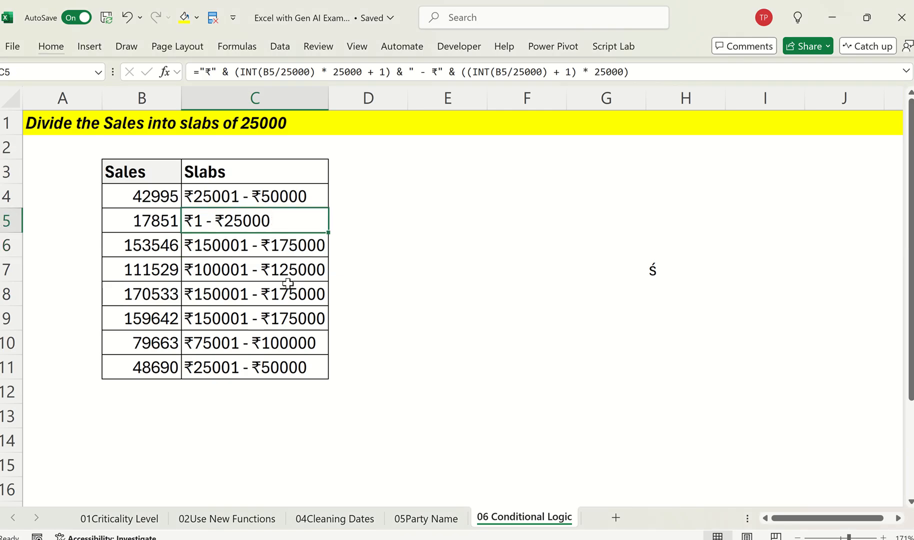
key(Up)
key(Down)
key(F2)
key(Escape)
key(Up)
key(F2)
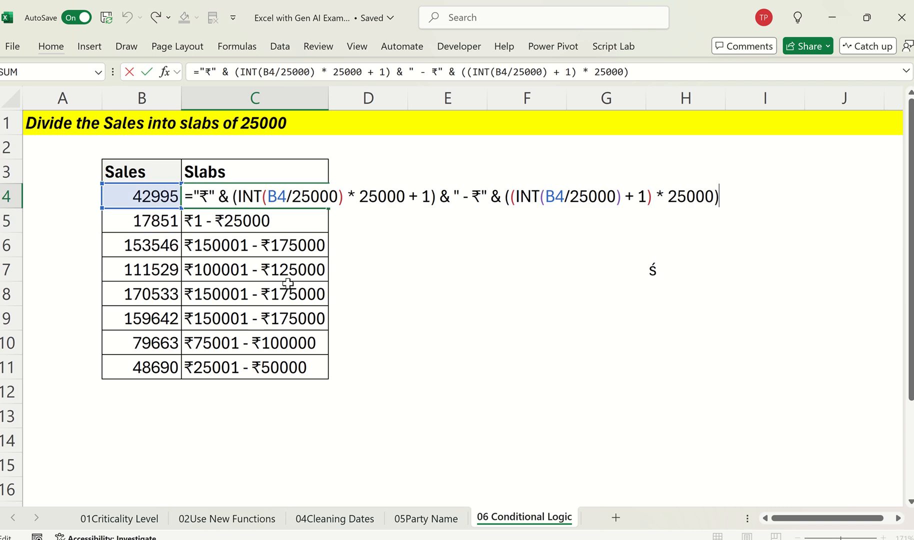
key(Escape)
Step: Go back to ChatGPT's How It Works explanation and send the follow-up "can you give me and IF and IFS" in the same chat
key(alt+Tab)
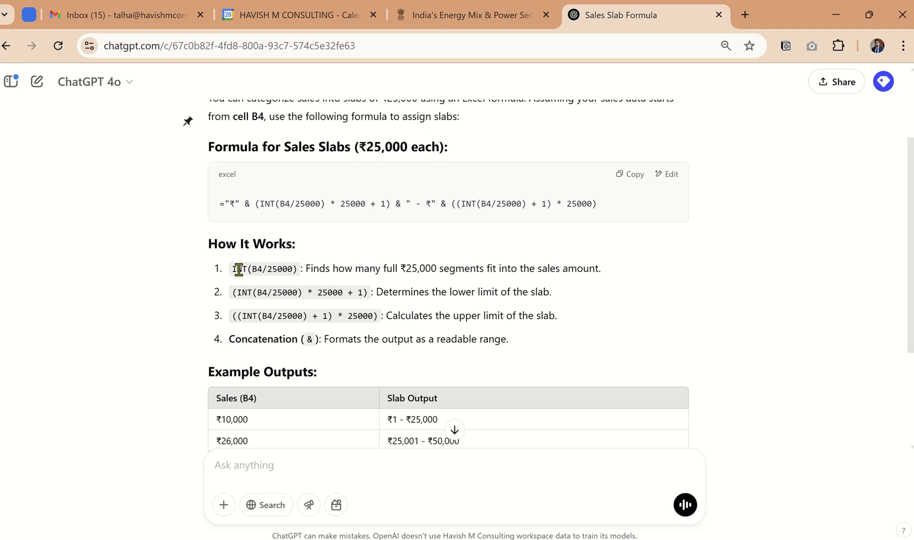
drag(238, 269, 633, 372)
scroll(558, 289, down, 1)
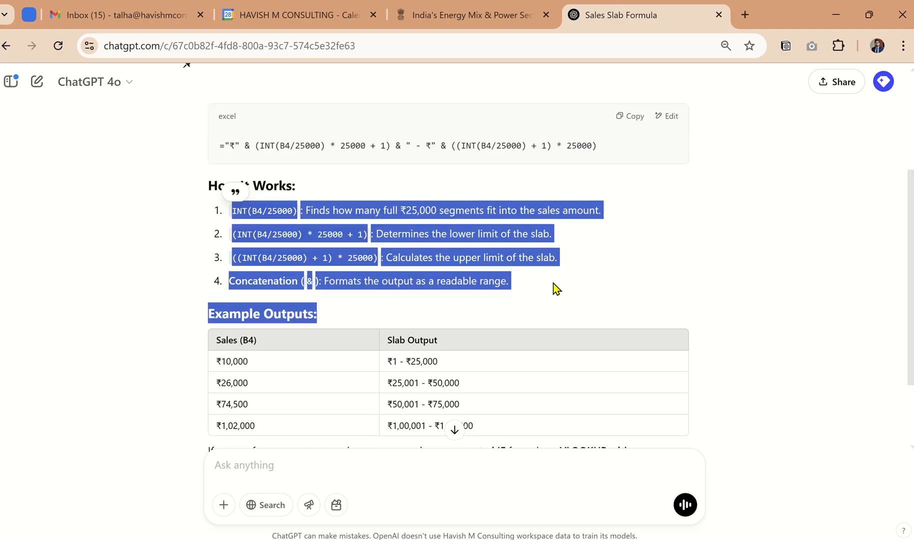
click(554, 284)
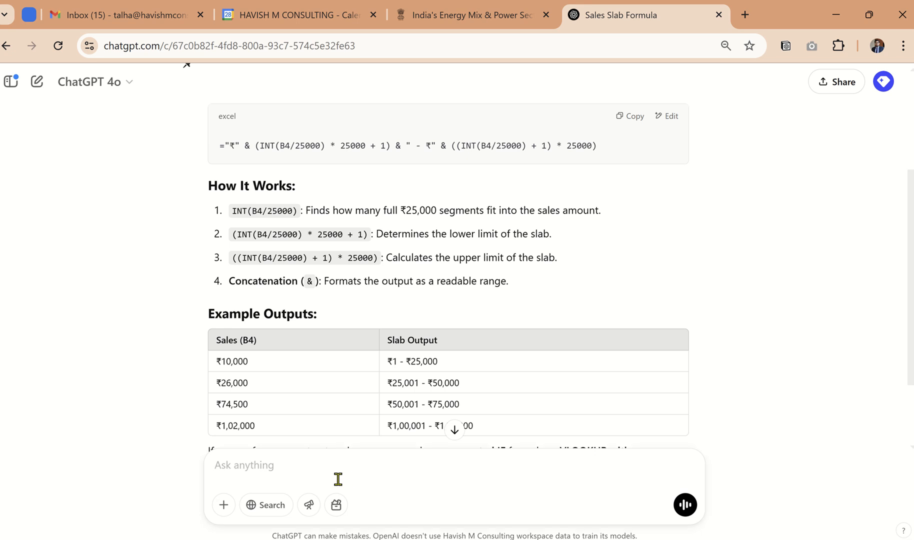
text(can you give me and IF and IFS)
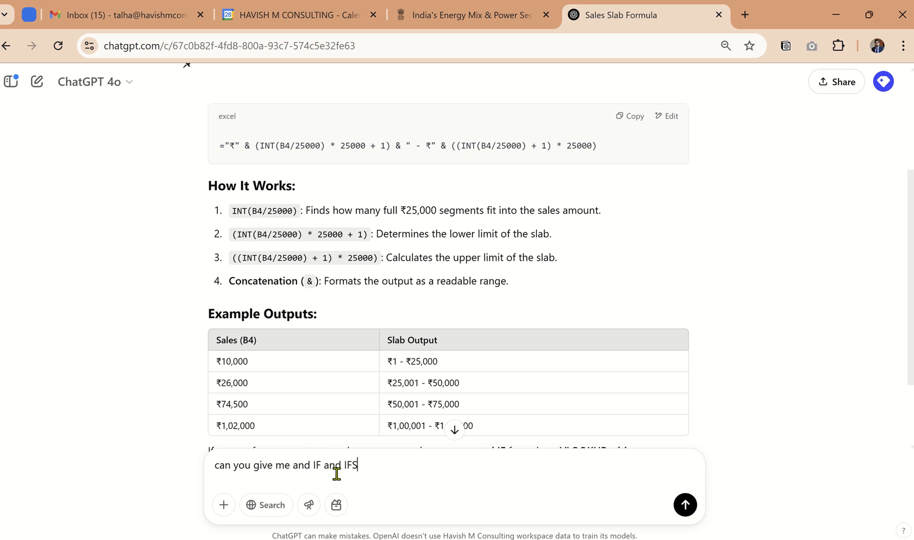
key(Return)
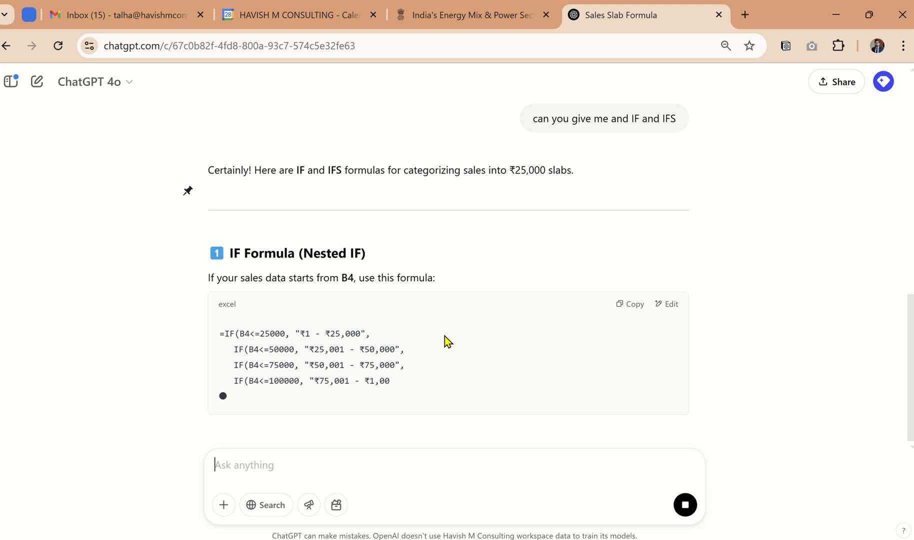
Step: Copy the nested IF slab formula from ChatGPT's reply
drag(300, 333, 459, 442)
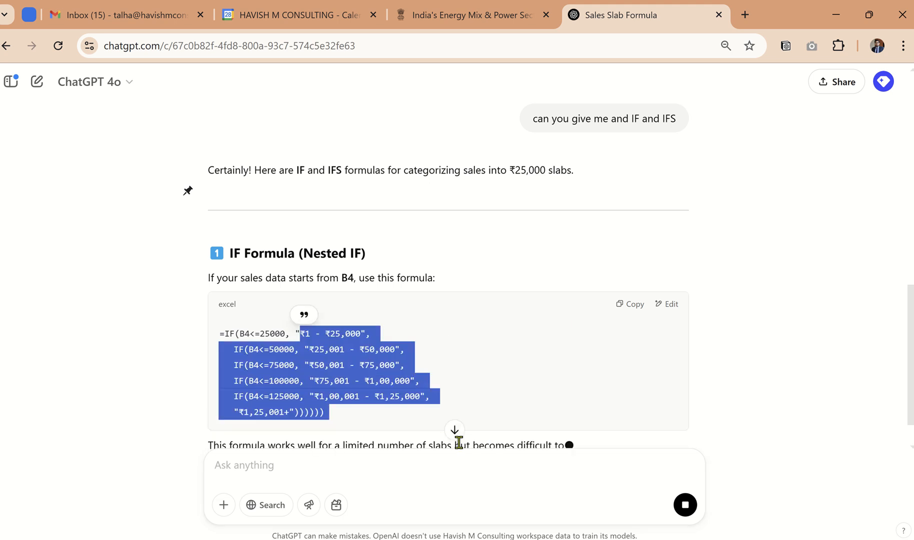
scroll(500, 415, down, 1)
click(625, 261)
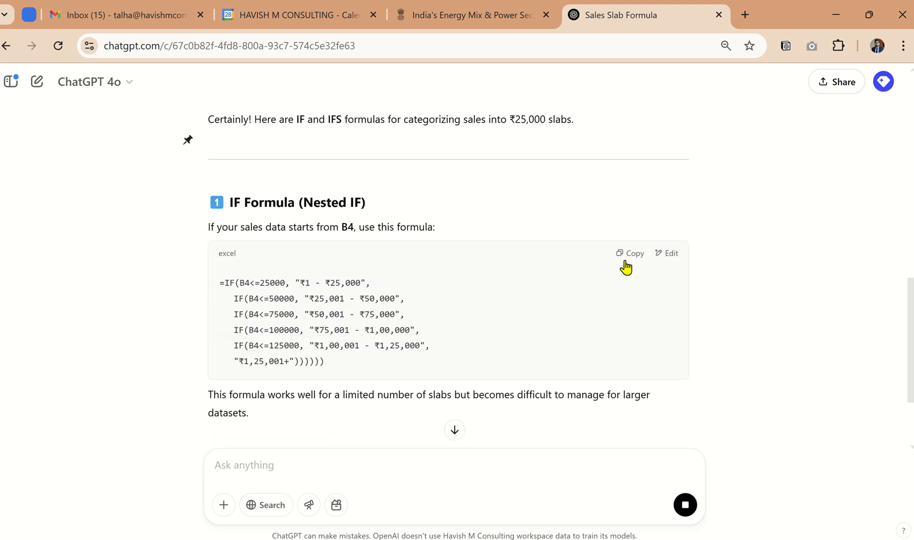
click(625, 263)
Step: Switch to Excel and enter the copied nested IF formula in D4, accepting the suggested typo correction
key(alt+Tab)
key(Right)
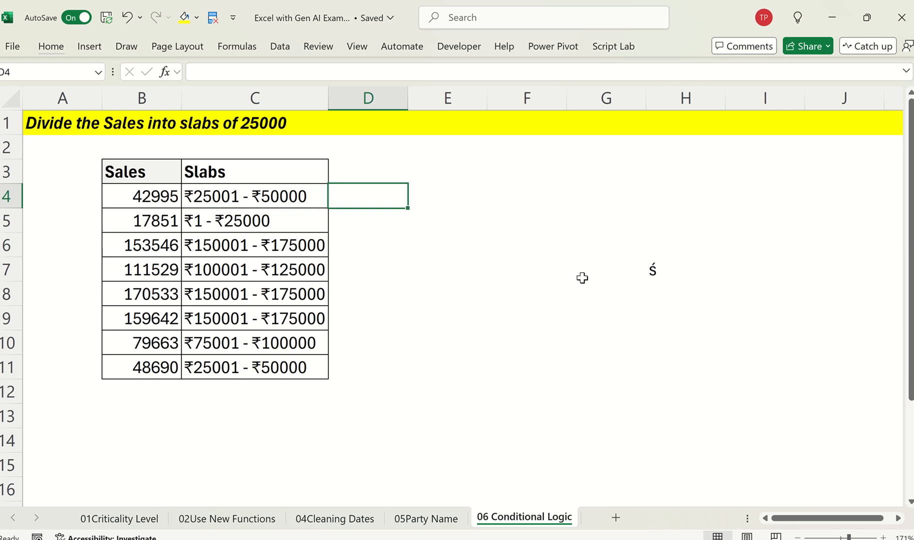
key(F2)
text(=IF(B4<=25000, "₹1 - ₹25,000", IF(B4<=50000, "₹25,001 - ₹50,000", IF(B4<=75000, "₹50,001 - ₹75,000", IF(B4<=100000, "₹75,001 - ₹1,00,000", IF(B4<=125000, "₹1,00,001 - ₹1,25,000", "₹1,25,001+"))))))
key(Return)
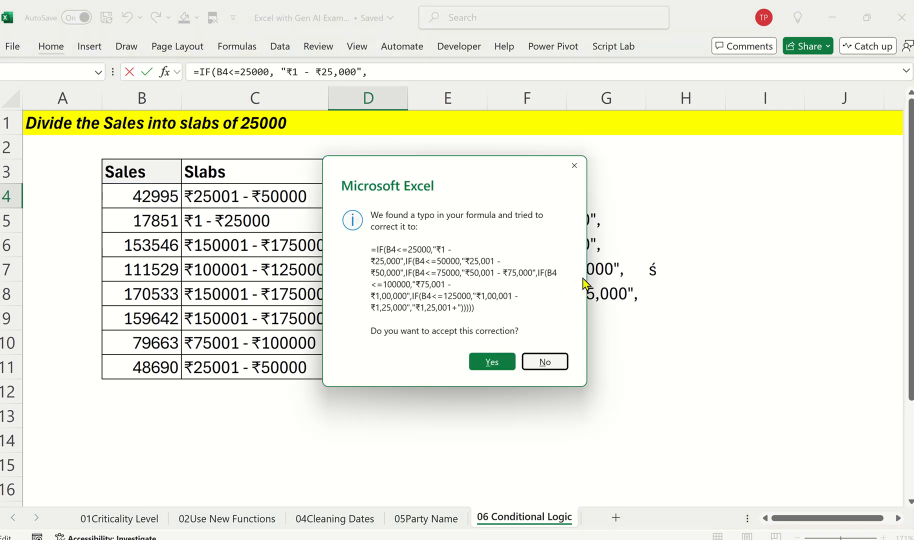
key(Left)
key(Return)
Step: Fill the nested IF formula down through D4:D11 and widen column D to fit the slab labels
key(Up)
key(shift+Down)
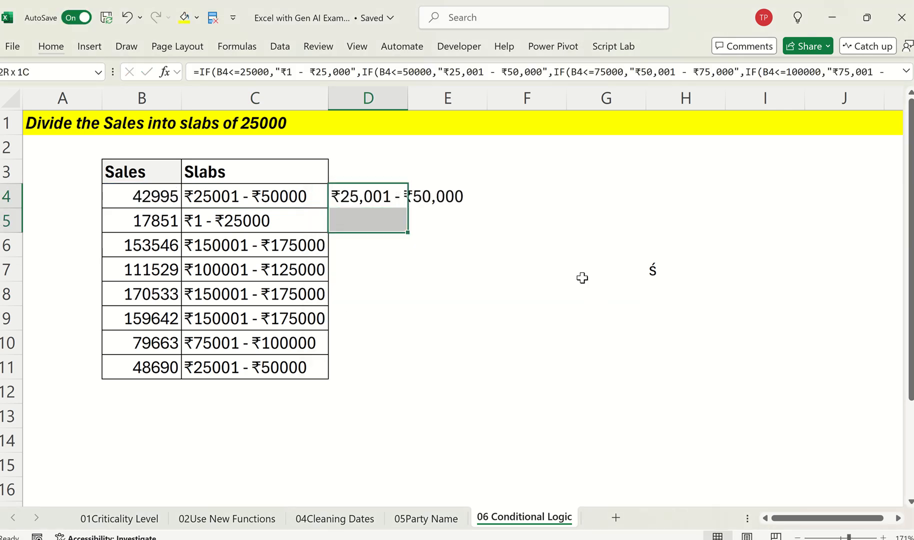
key(shift+Down)
key(shift+Down)
key(shift+Down)
key(shift+Down)
key(shift+Down)
key(shift+Down)
key(ctrl+d)
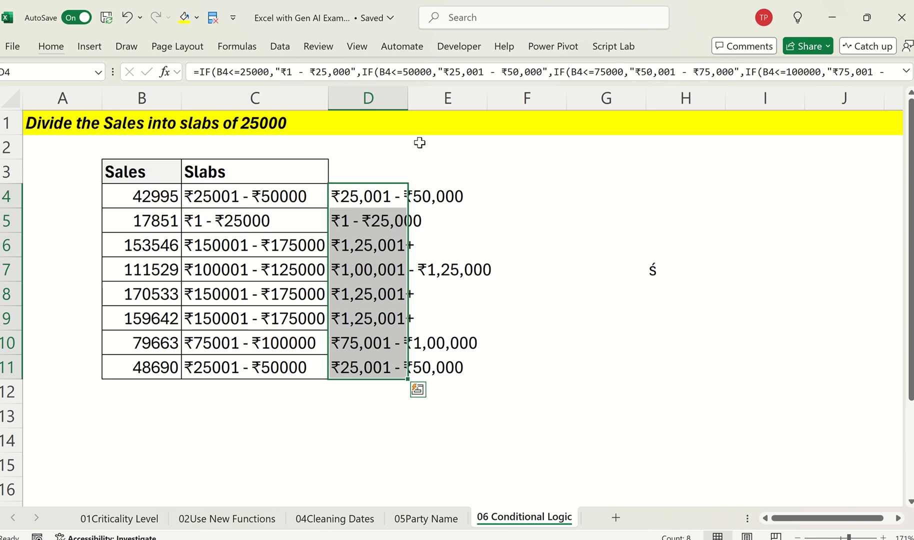
drag(408, 99, 495, 233)
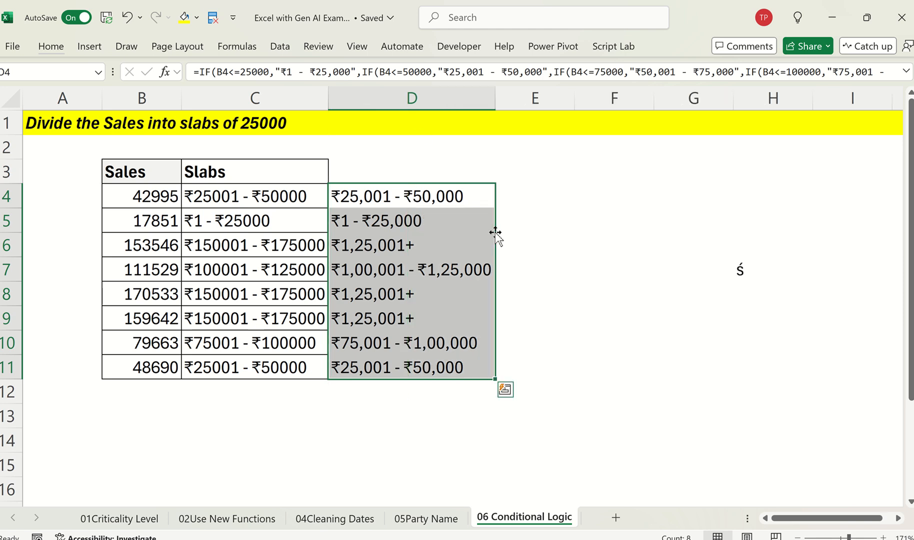
Step: Check the nested IF results in column D against the Slabs column, starting with D6 and D7
click(437, 245)
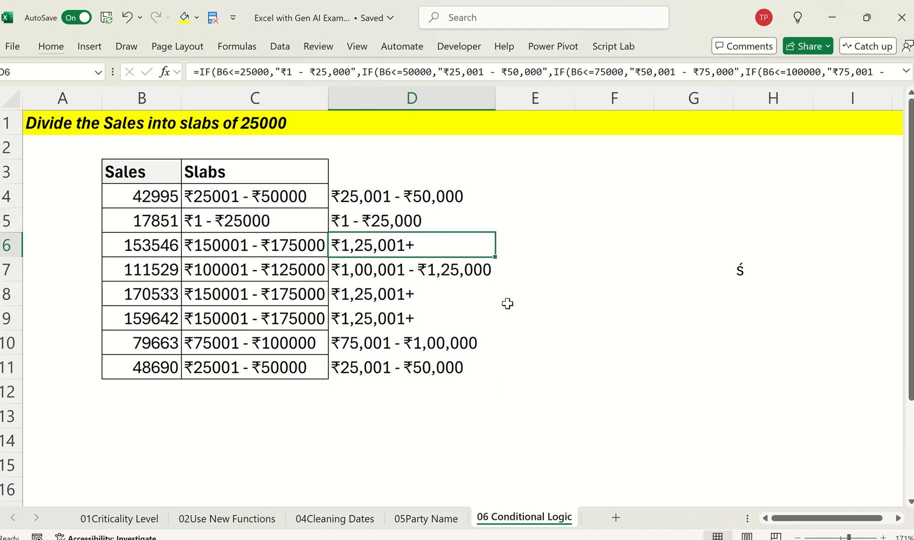
key(Down)
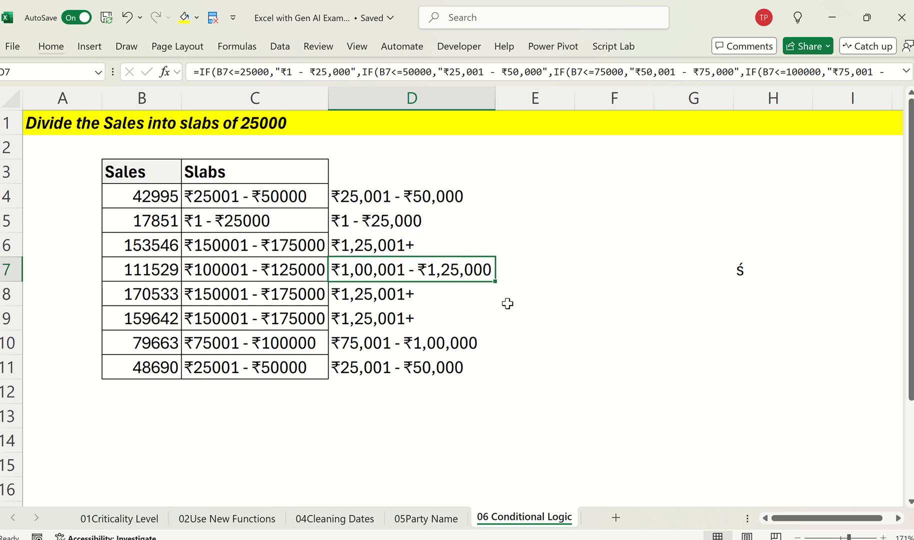
key(Up)
key(Left)
key(Right)
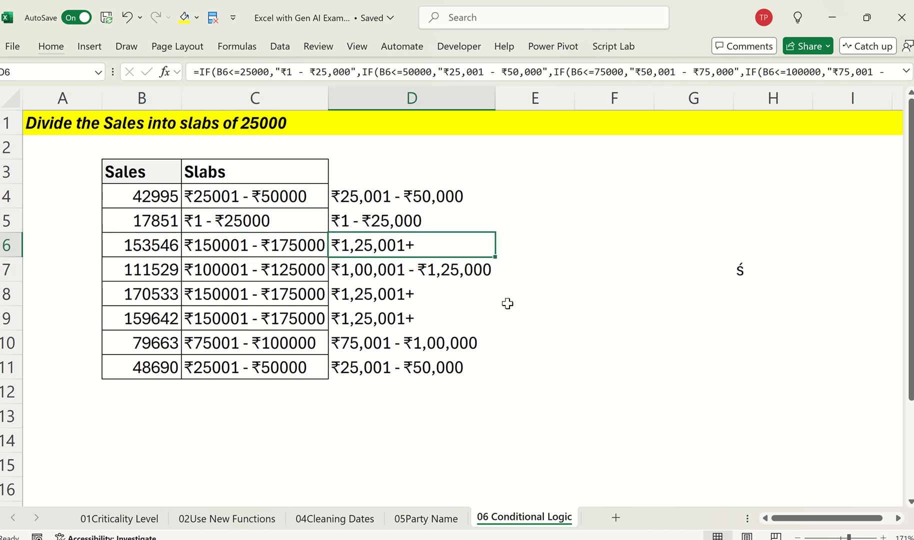
key(Down)
key(Down)
key(Down)
key(Down)
key(Down)
Step: Switch to ChatGPT and copy the recommended IFS formula from the same reply
key(alt+Tab)
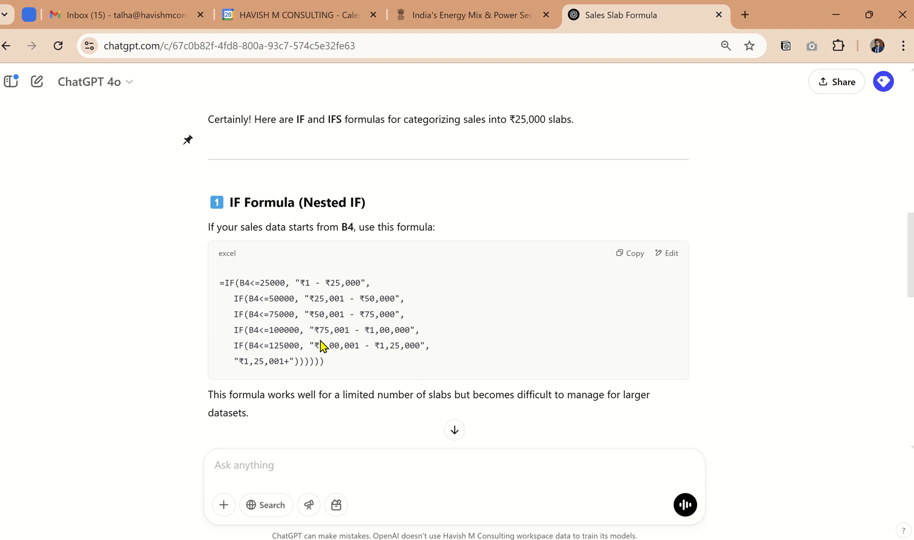
scroll(320, 347, down, 5)
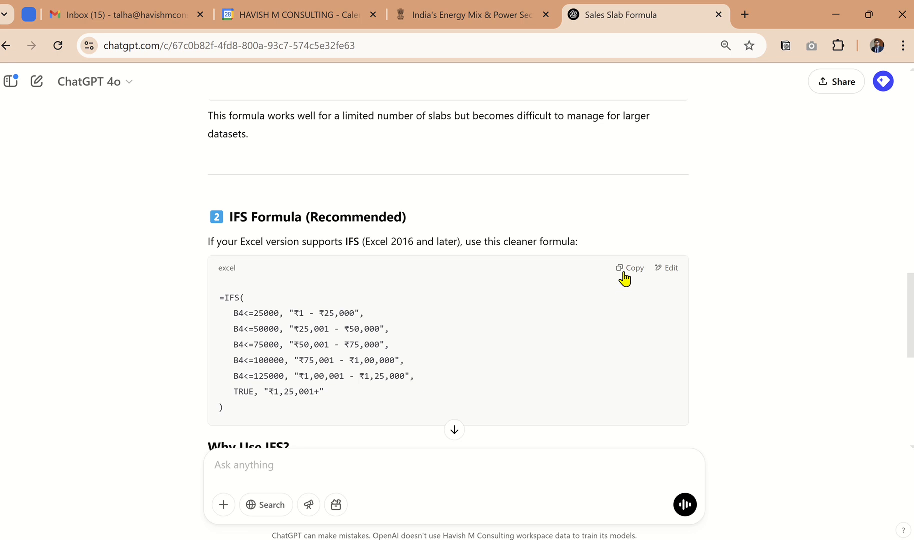
click(623, 270)
Step: Return to Excel and enter the copied IFS formula in E4
key(alt+Tab)
key(Up)
key(Up)
key(Up)
key(Up)
key(Up)
key(Up)
key(Up)
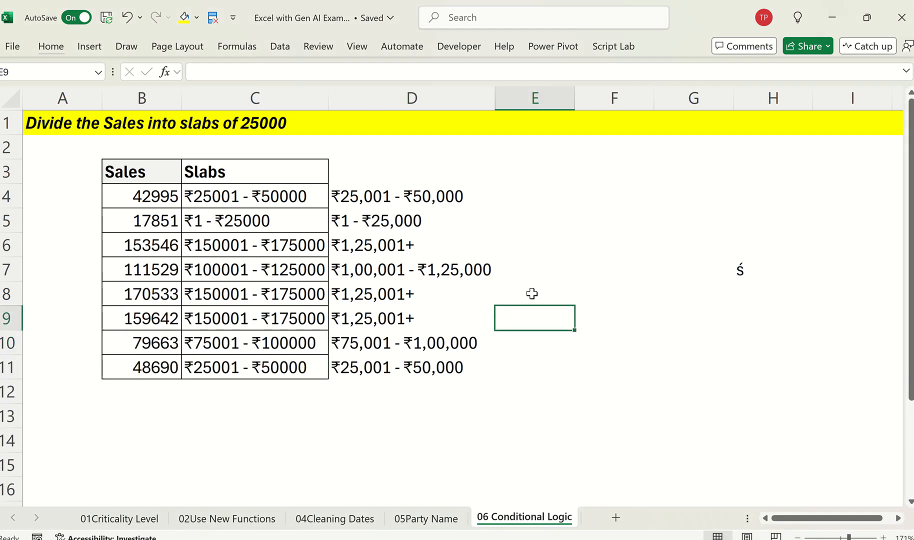
key(F2)
key(ctrl+v)
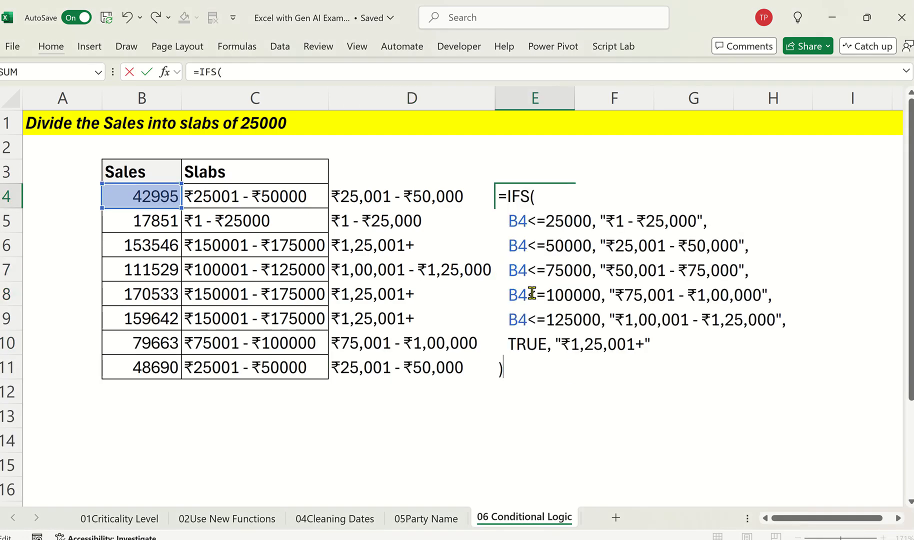
key(ctrl+Return)
Step: Fill the IFS formula from E4 down through E11
key(shift+Down)
key(shift+Down)
key(shift+Down)
key(shift+Down)
key(shift+Down)
key(shift+Down)
key(shift+Down)
key(ctrl+d)
Step: Add filters to the table's header row and sort the Sales column from smallest to largest
key(Left)
key(Left)
key(Left)
key(Left)
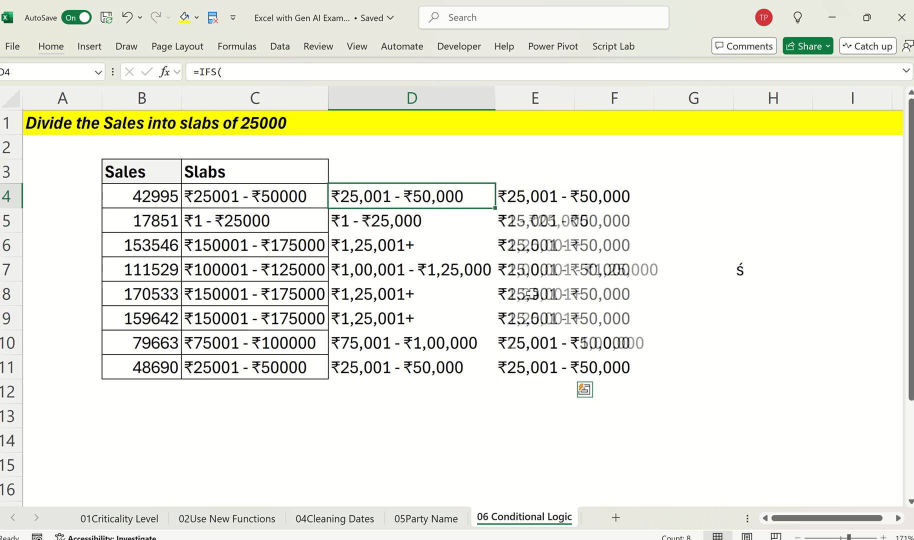
key(Up)
key(Right)
key(ctrl+shift+l)
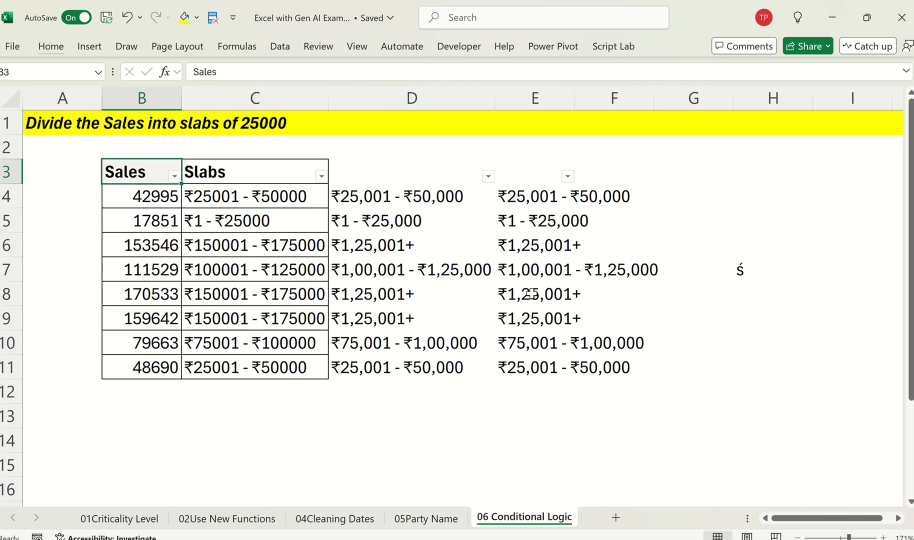
key(alt+Down)
key(s)
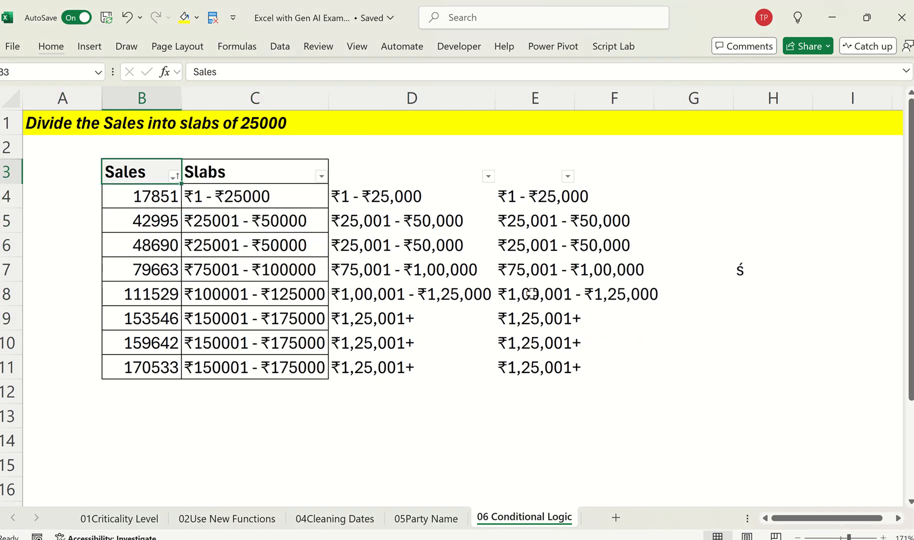
key(Down)
key(ctrl+Down)
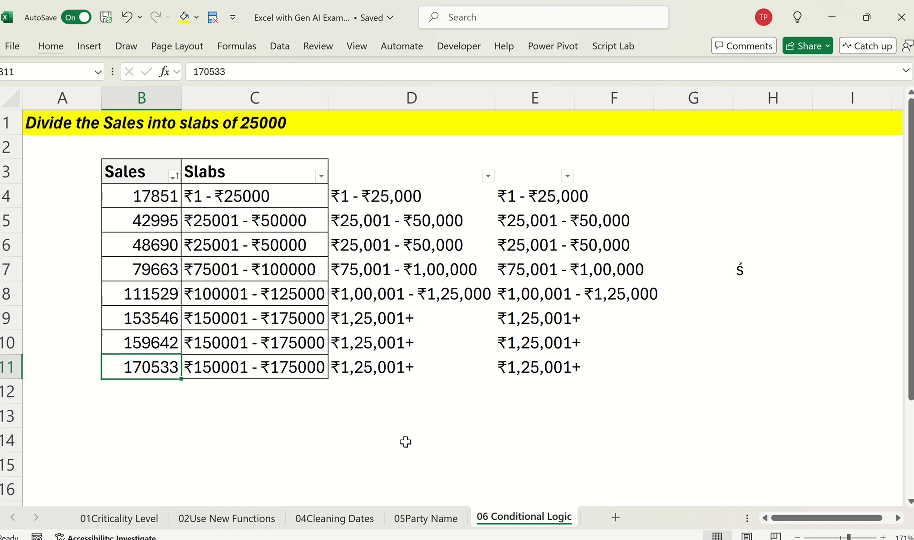
Step: Insert a new row at row 2, between the yellow title and the table
click(438, 279)
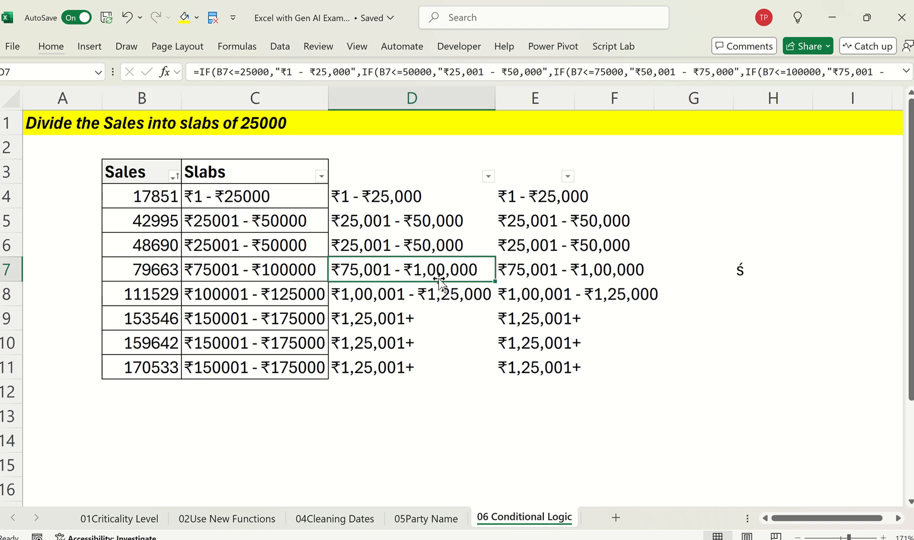
key(Up)
key(Up)
key(Up)
key(Left)
key(Up)
key(Up)
key(shift+space)
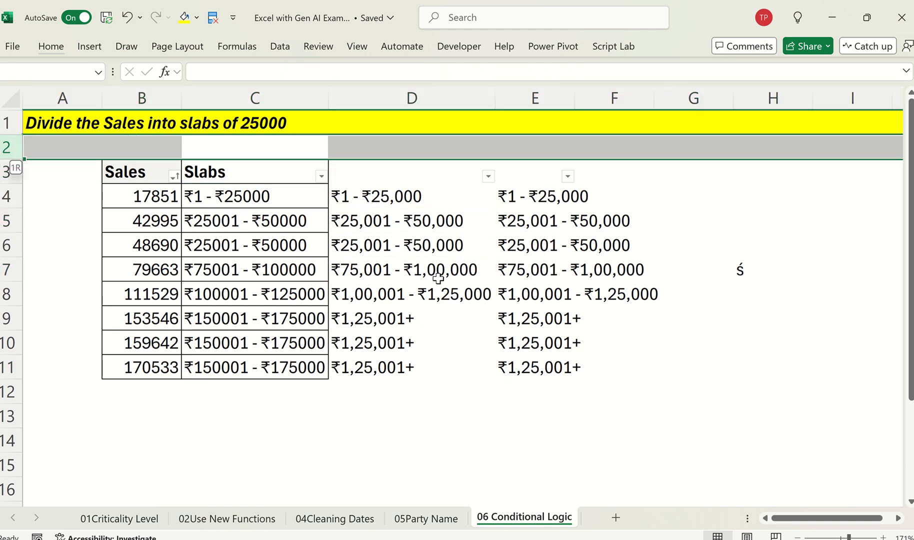
key(ctrl+shift+equal)
Step: Examine the INT-based slab formula in C5 and the nested IF formula in D5 without editing them
key(Down)
key(Down)
key(F2)
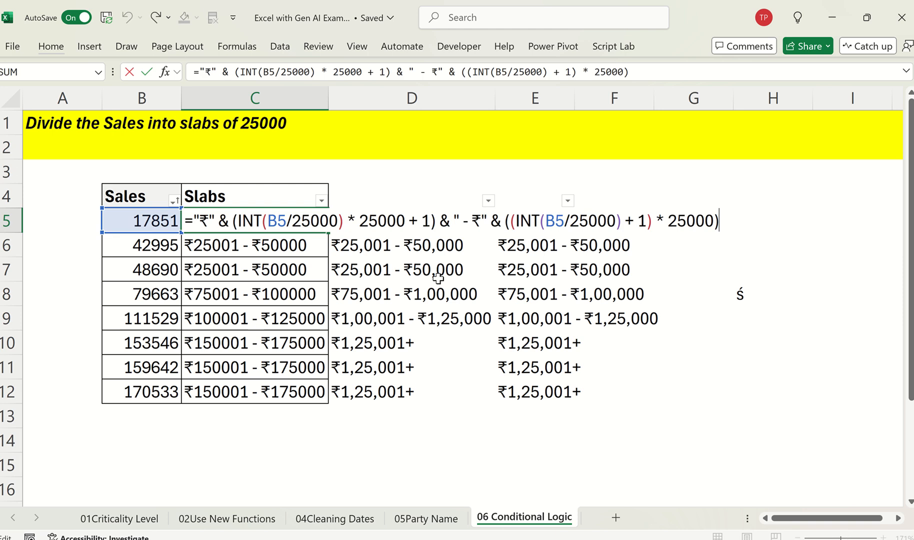
key(Escape)
key(Up)
key(Up)
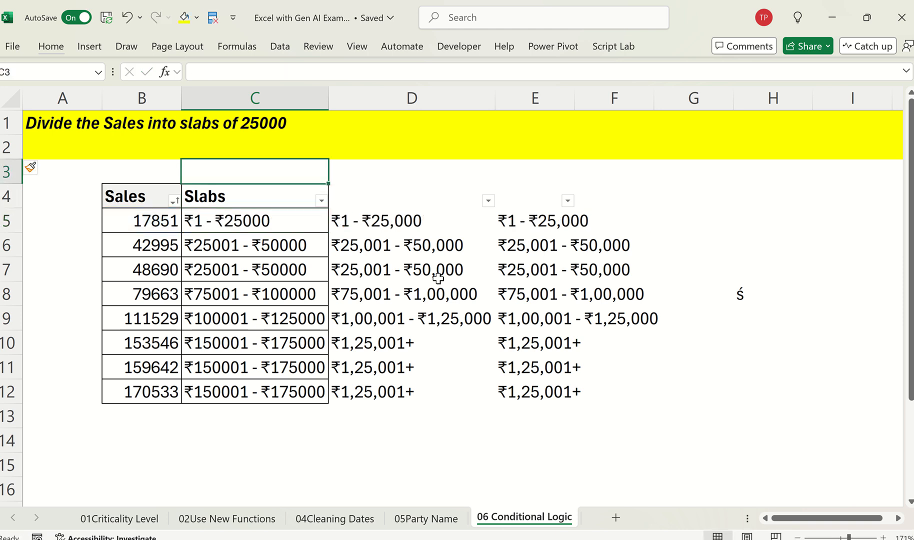
key(Right)
key(Down)
key(Down)
key(F2)
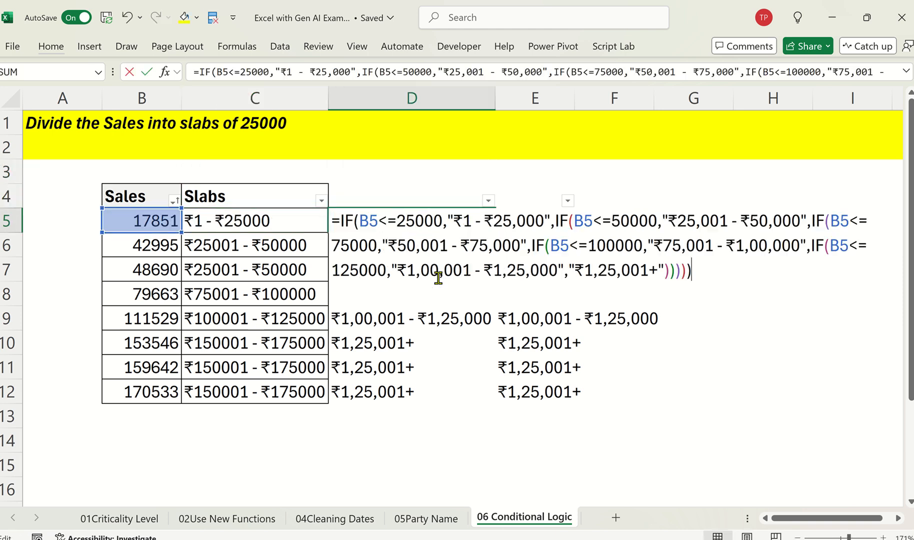
key(Escape)
Step: Compare the IFS formula in E5 with the nested IF formula in D5 without changing either
key(Right)
key(F2)
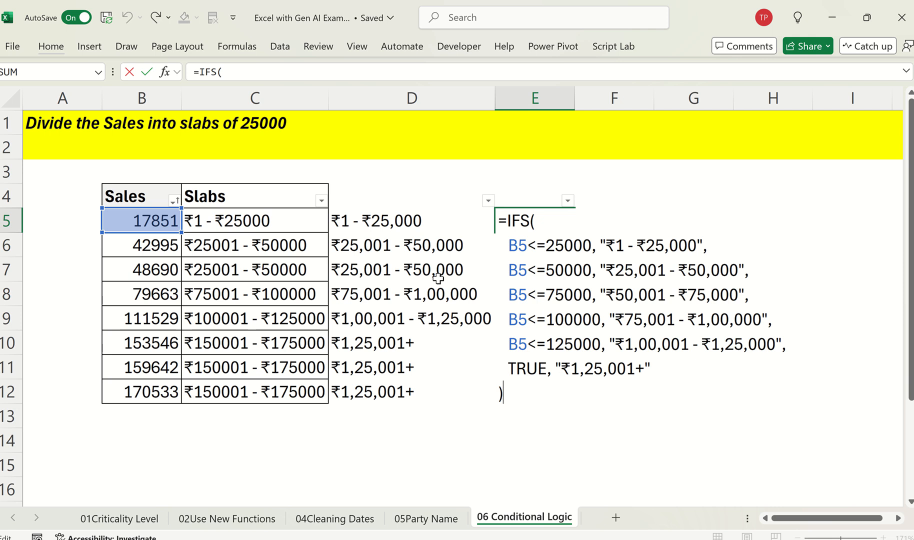
key(Escape)
key(F2)
key(Escape)
key(Left)
key(F2)
key(Escape)
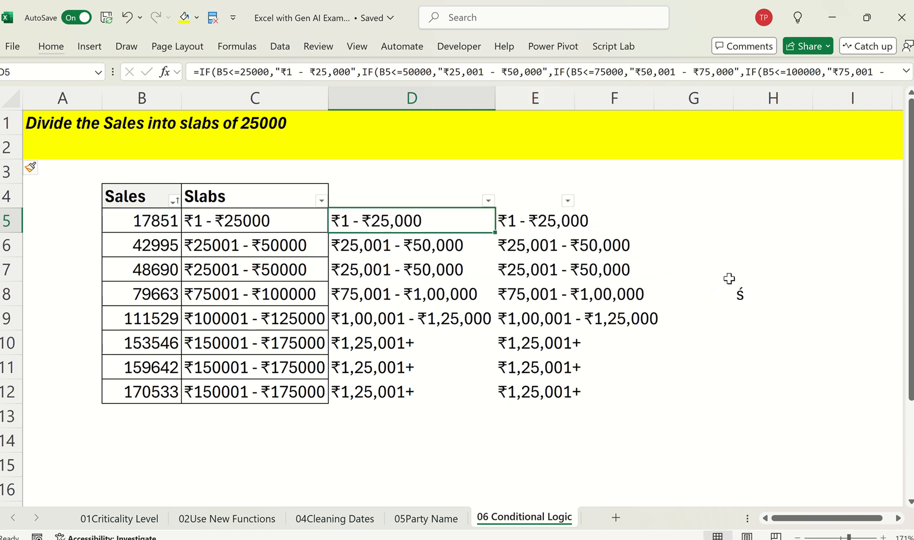
Step: Delete the stray character "ś" from H8
click(729, 280)
key(Right)
key(Delete)
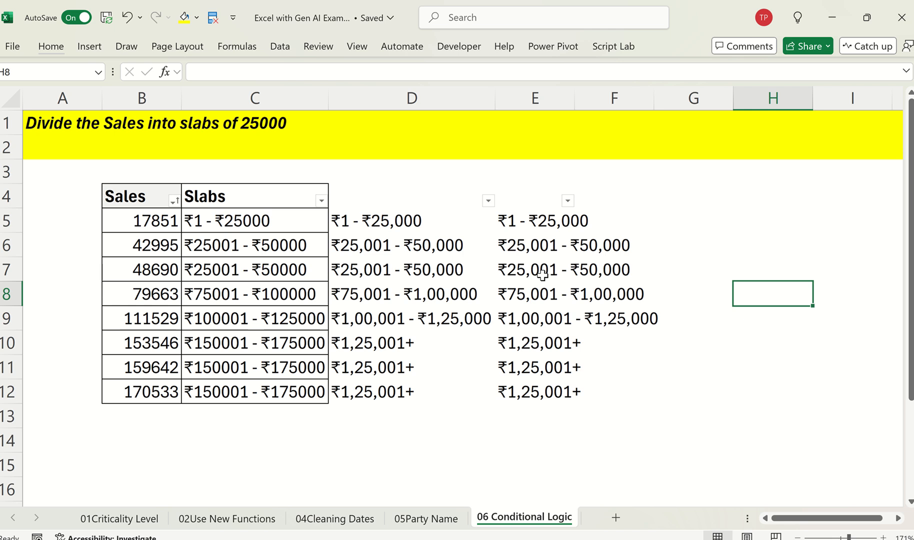
mouse_move(520, 5)
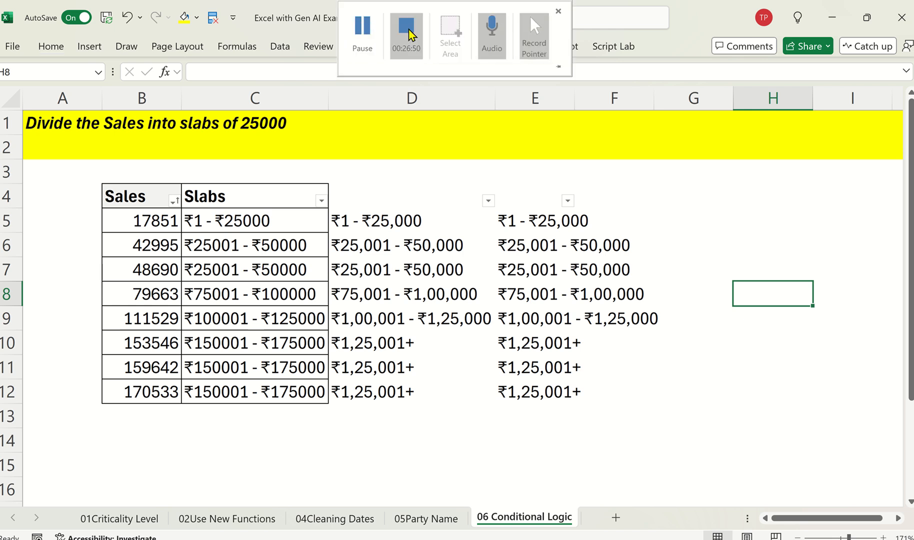